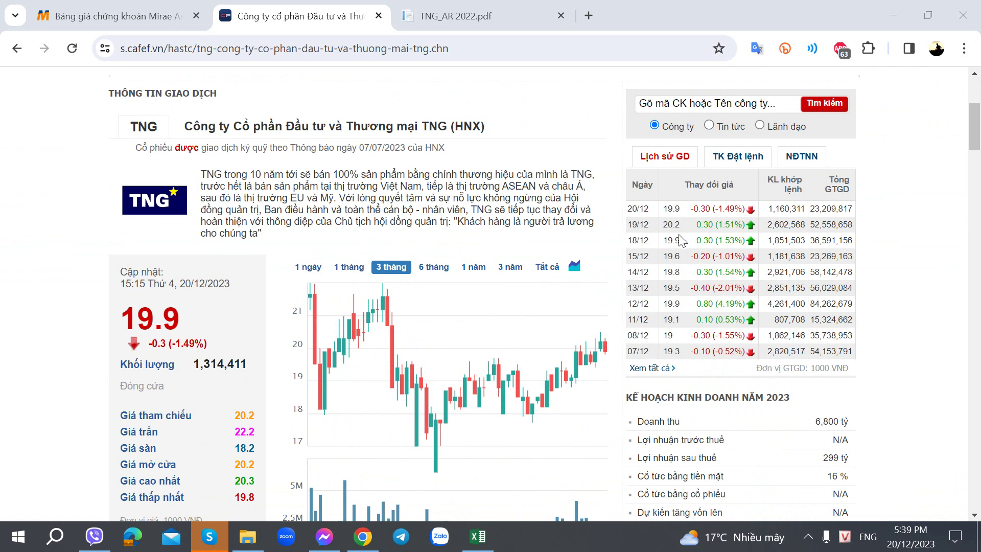
Step: Review TNG's price history chart, valuation ratios and news on its stock page
scroll(430, 288, down, 8)
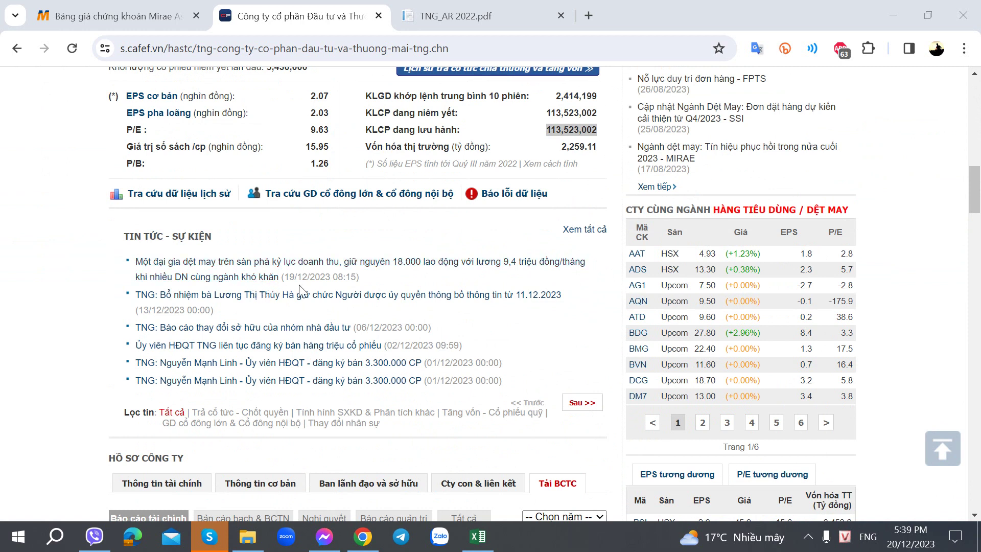
scroll(550, 258, up, 9)
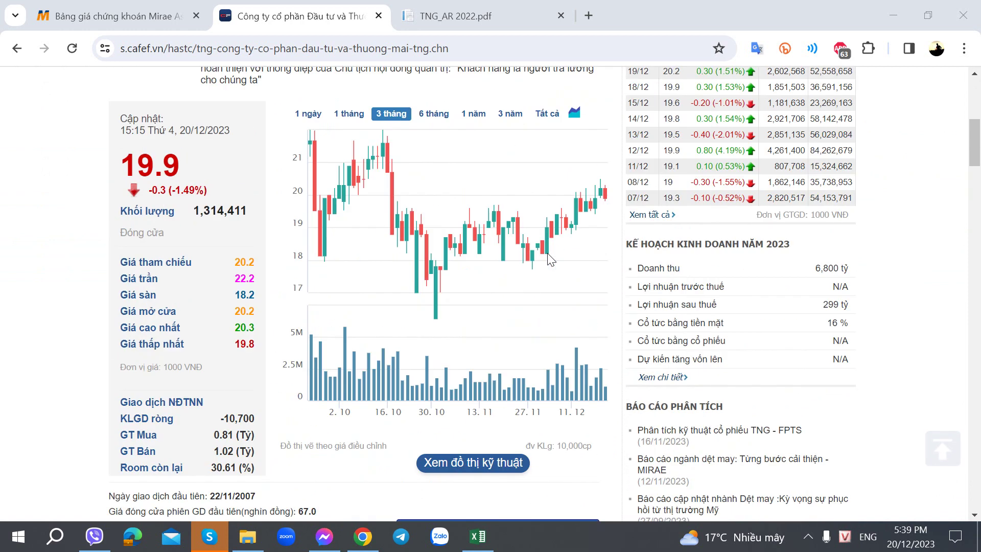
scroll(550, 258, down, 5)
scroll(551, 260, down, 5)
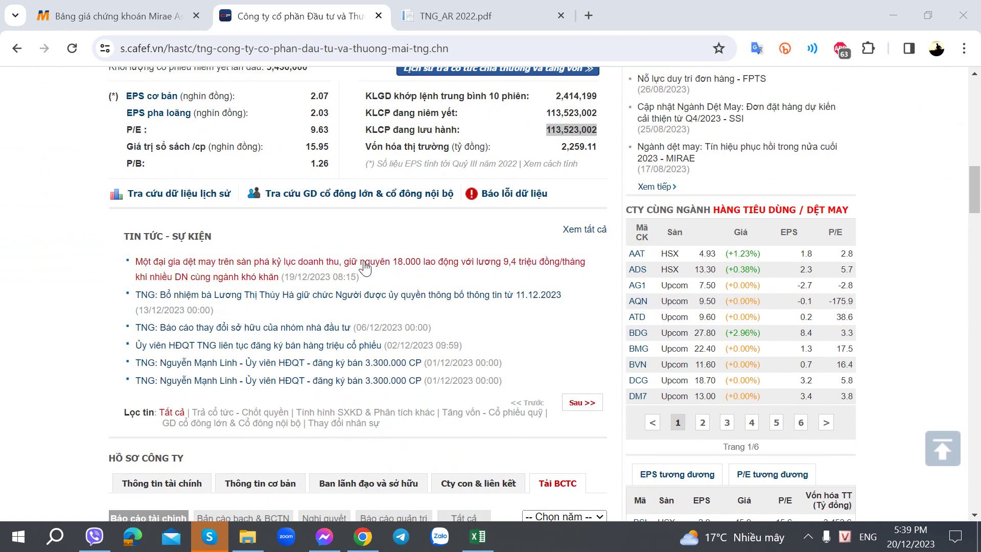
Step: Show TNG's financial information by quarter in the company profile section
scroll(341, 277, down, 8)
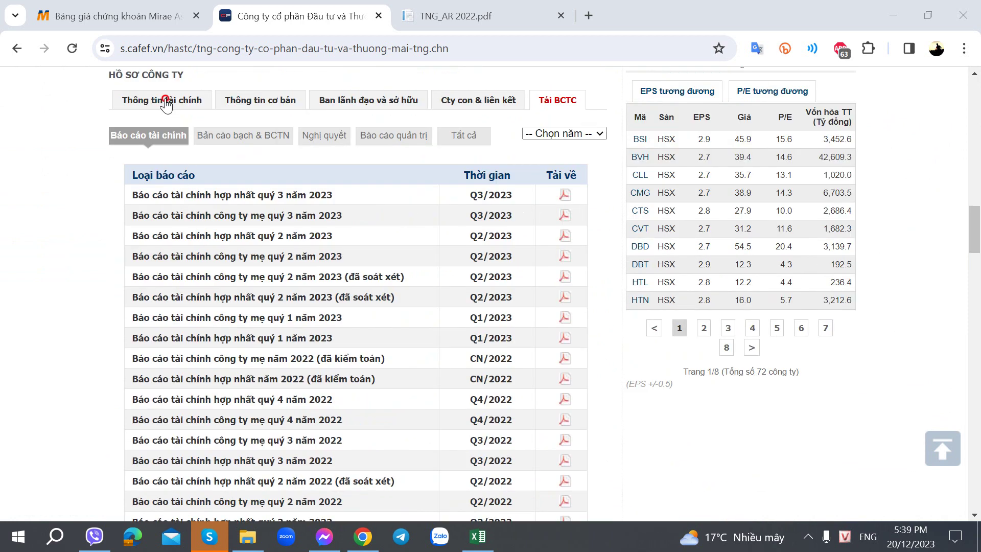
click(164, 99)
click(162, 129)
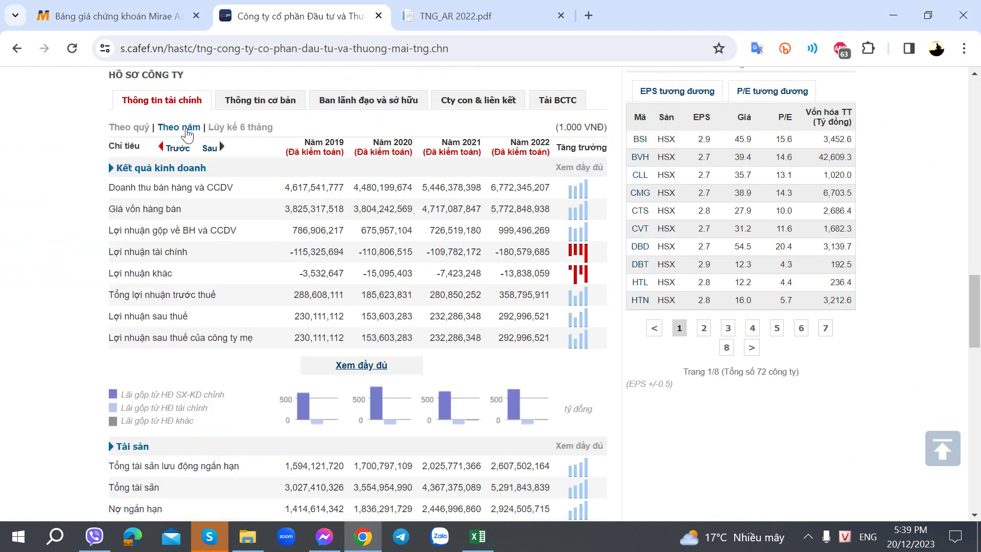
click(129, 127)
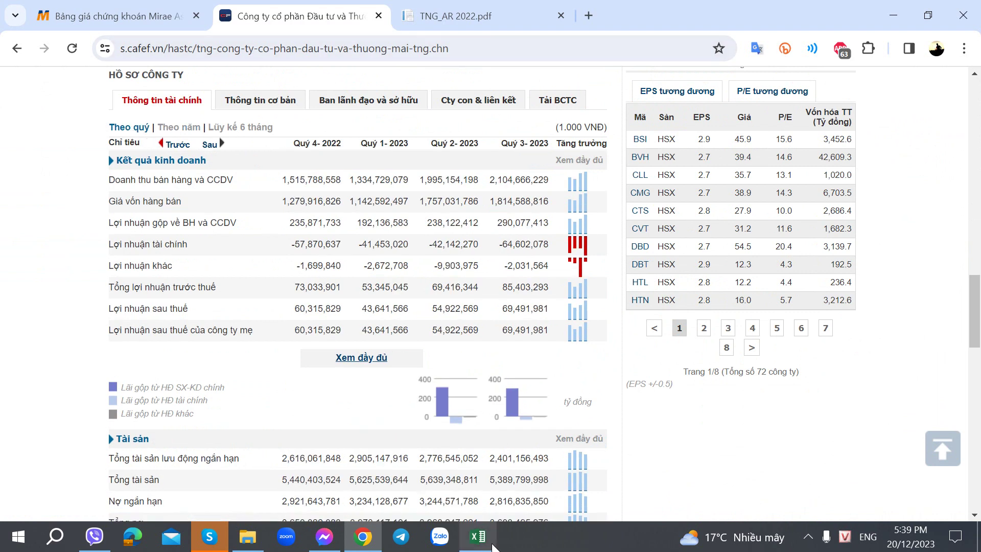
Step: Switch to the TNG workbook in Excel and examine the asset and debt columns on the Phụ lục BCTC sheet
click(478, 537)
click(144, 500)
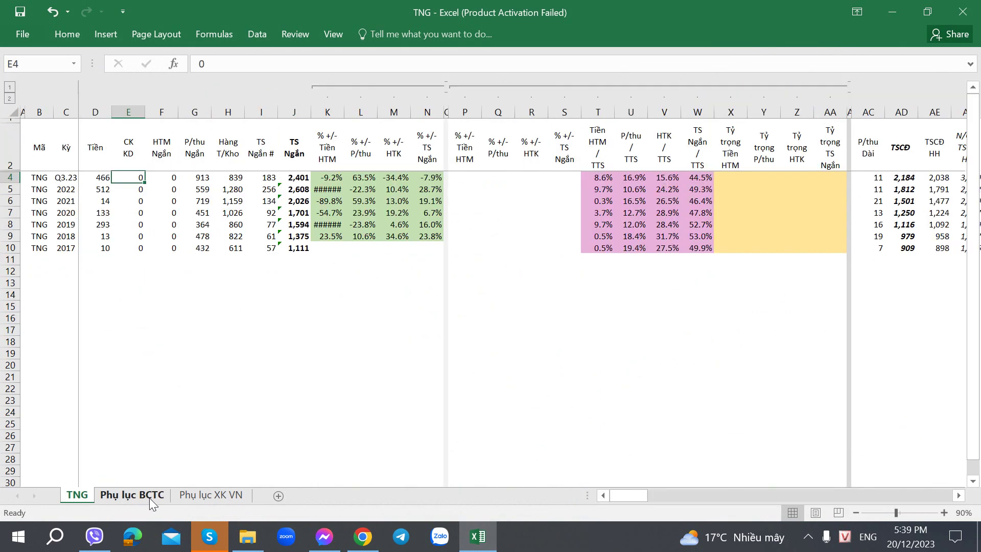
click(842, 220)
key(Right)
key(Right)
key(Right)
key(Right)
key(Right)
key(Right)
key(Right)
key(Right)
key(Right)
key(Right)
key(Right)
key(Right)
key(Right)
key(Right)
key(Right)
key(Right)
key(Right)
key(Right)
key(Right)
key(Right)
key(Right)
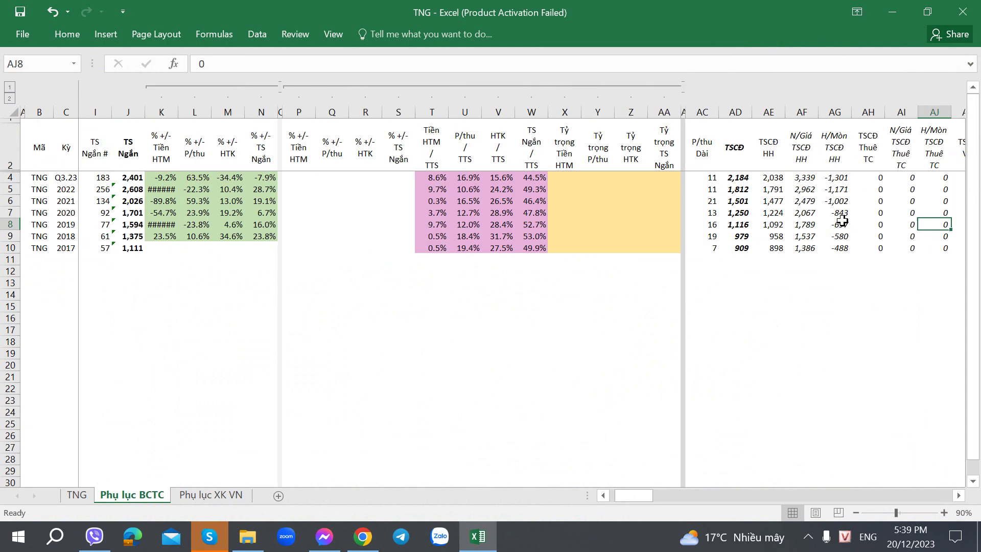
key(Right)
key(Right)
key(Right)
key(Right)
key(Right)
key(Right)
key(Right)
key(Right)
key(Right)
key(Right)
key(Right)
key(Right)
key(Right)
key(Right)
key(Right)
key(Right)
key(Right)
key(Right)
key(Right)
key(Right)
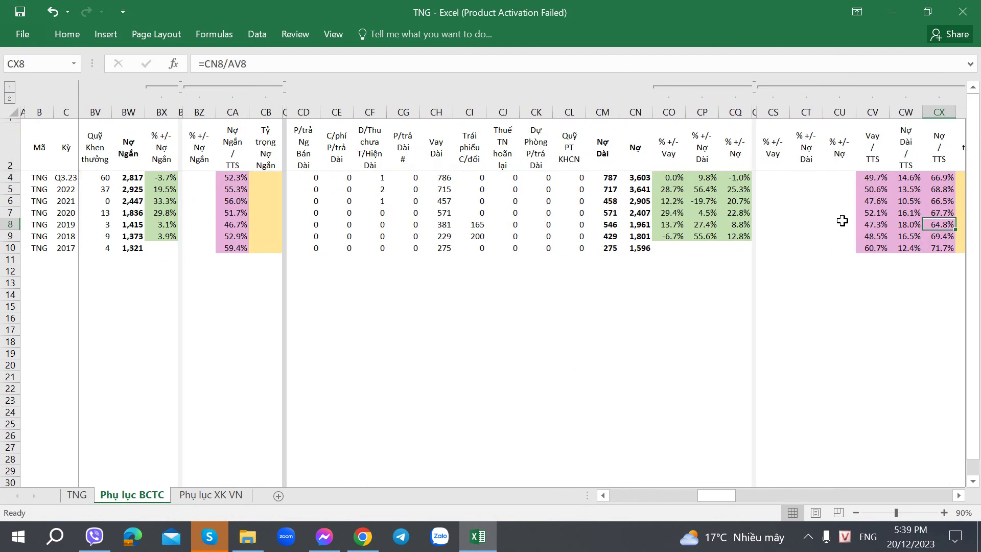
Step: Examine the equity, net borrowing, headcount, revenue and gross profit columns of the Phụ lục BCTC sheet
key(Left)
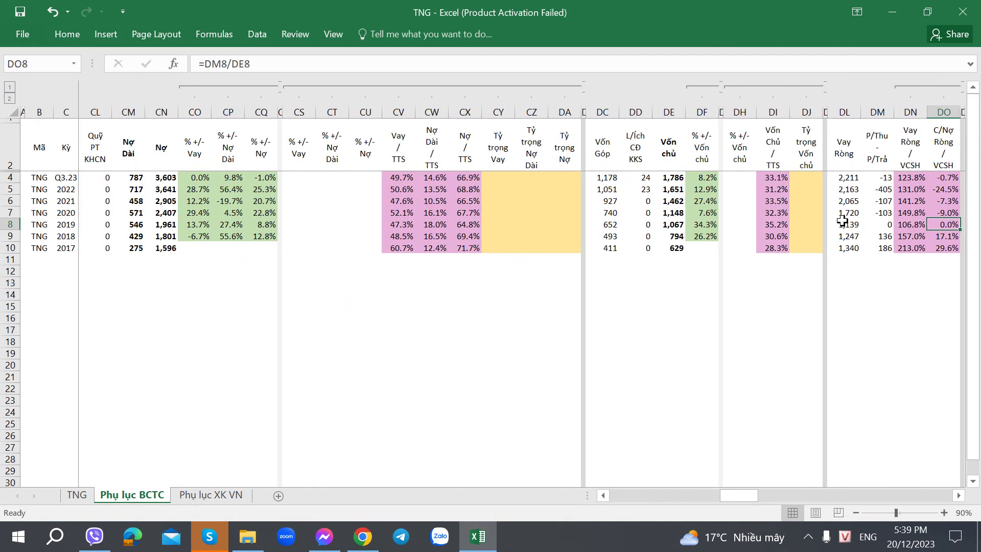
key(Right)
key(Right)
key(Right)
key(Right)
key(Right)
key(Right)
key(Right)
key(Right)
key(Right)
key(Right)
key(Right)
key(Right)
key(Right)
key(Right)
key(Right)
key(Right)
key(Right)
key(Right)
key(Right)
key(Right)
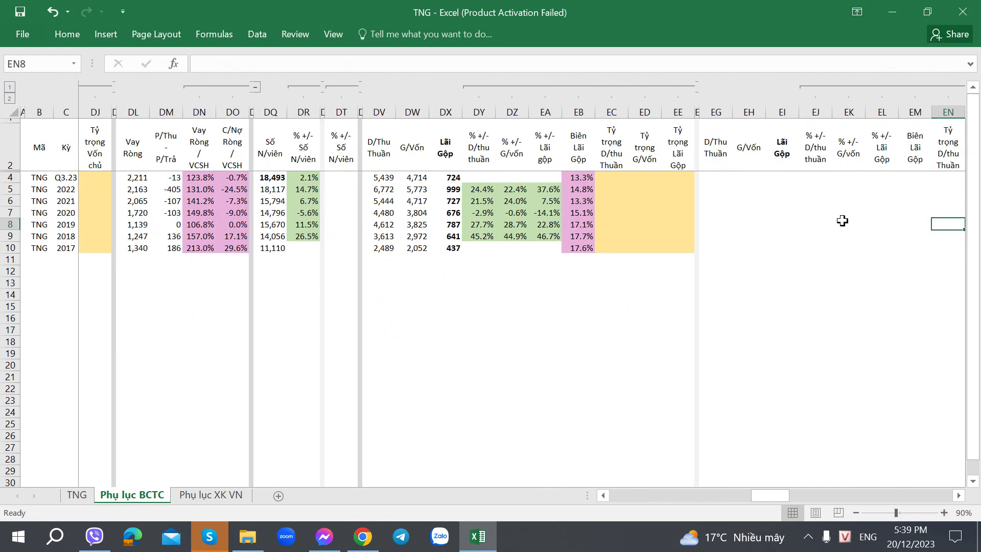
key(Left)
key(Left)
key(Left)
key(Left)
key(Left)
key(Left)
key(Left)
key(Left)
key(Left)
key(Left)
key(Left)
key(Left)
key(Left)
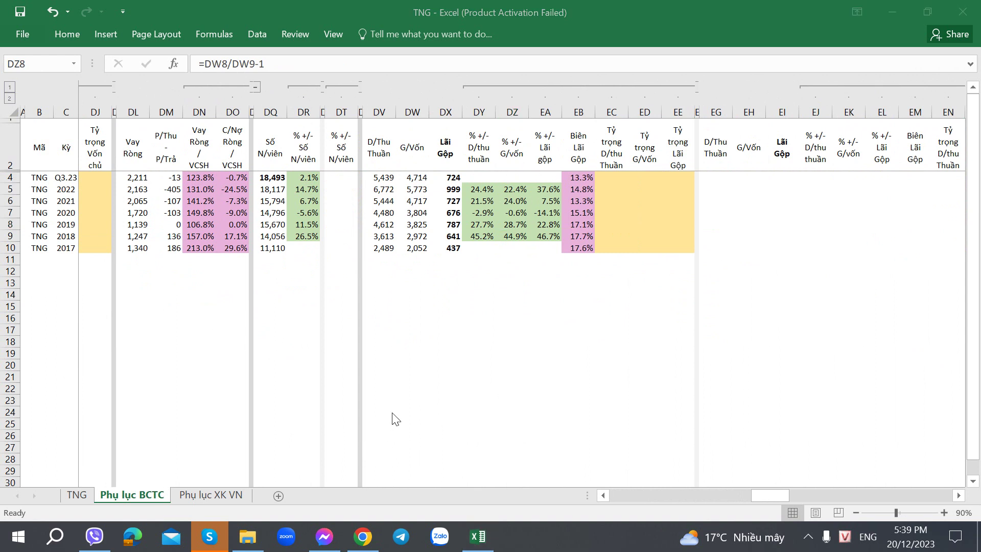
Step: Check the net revenue figures for Q3.23 and 2022
click(379, 194)
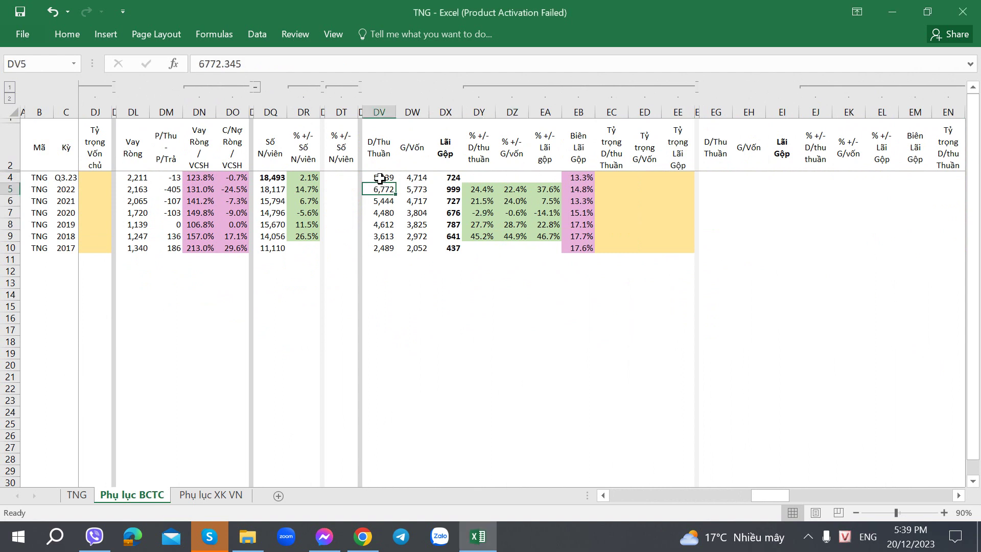
click(383, 179)
click(380, 191)
Step: Switch to the TNG stock page in Chrome and review the quarterly business results and company news
click(357, 546)
scroll(318, 346, up, 10)
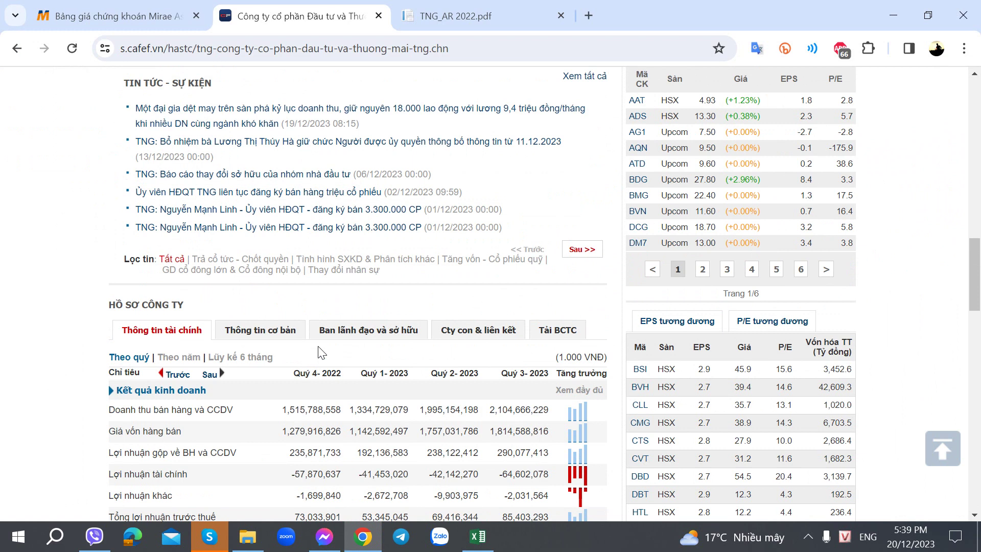
scroll(321, 352, down, 9)
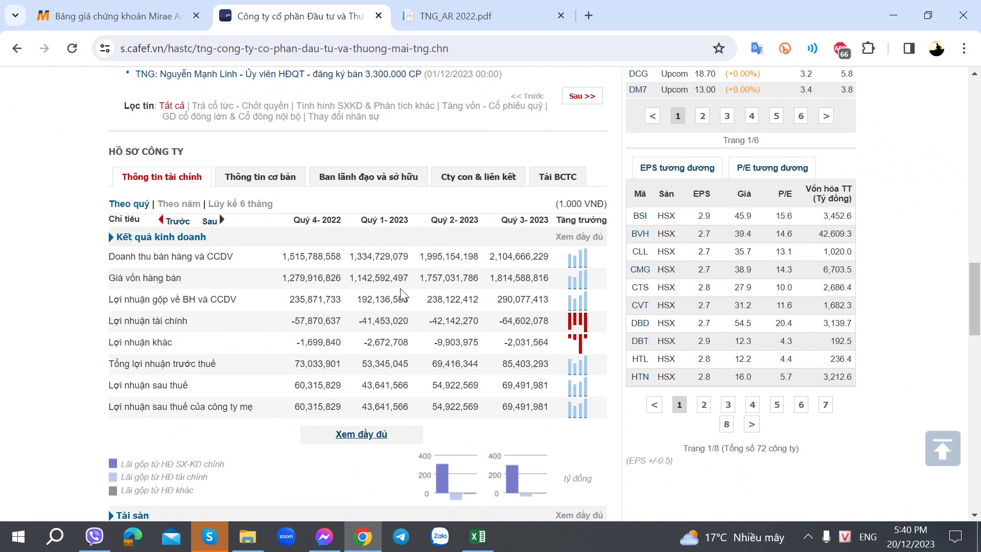
scroll(396, 296, up, 3)
scroll(341, 307, up, 3)
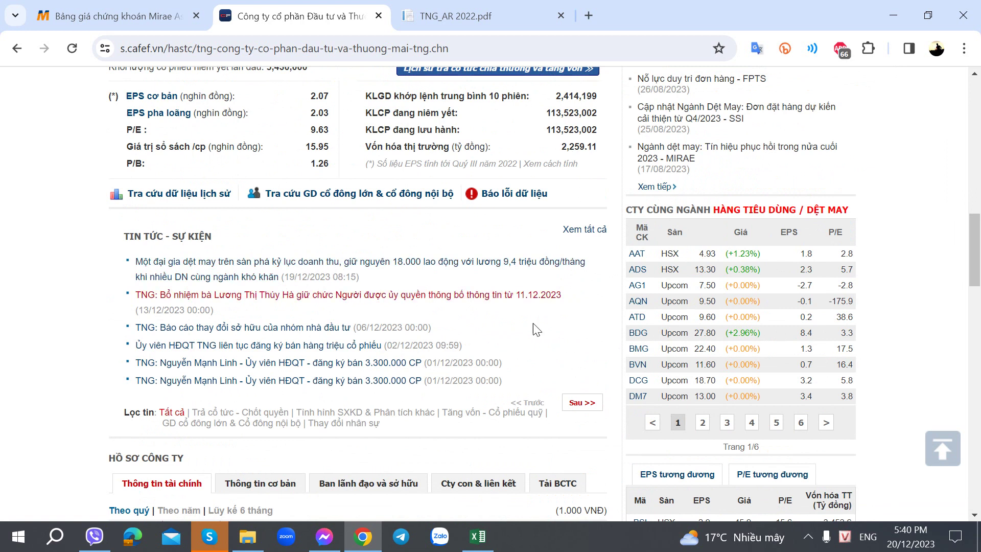
Step: Return to the Excel workbook and review the 2022 revenue and profit summary on the TNG sheet
click(486, 543)
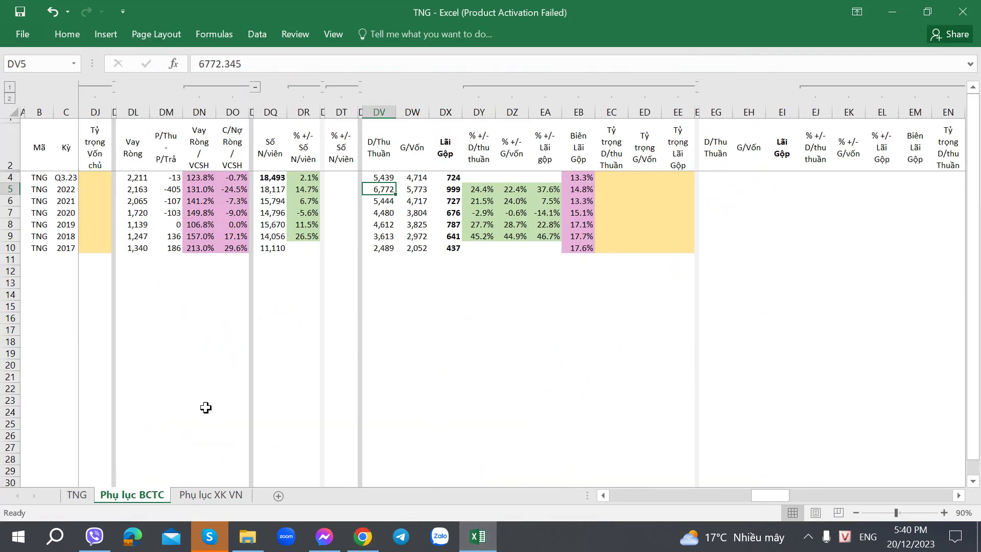
click(82, 499)
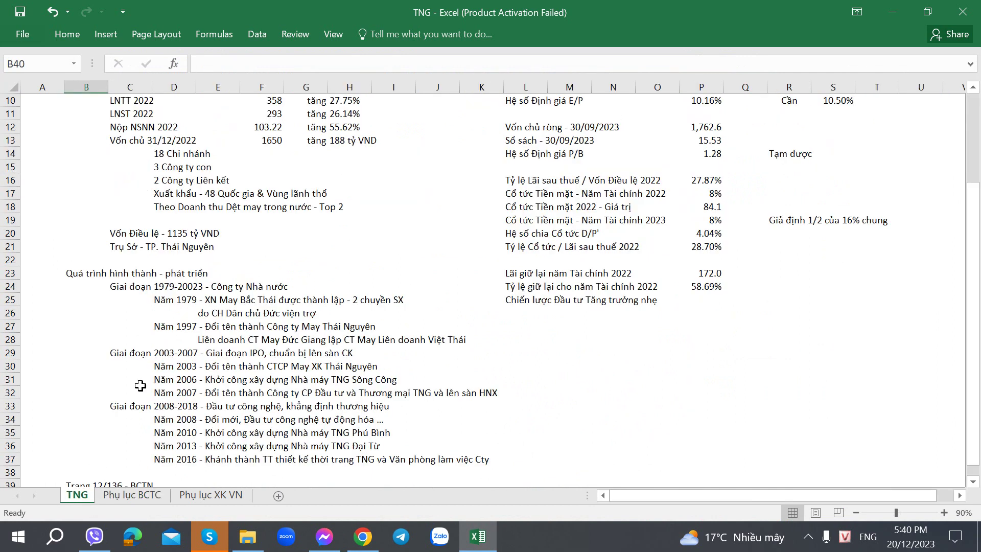
scroll(141, 386, up, 3)
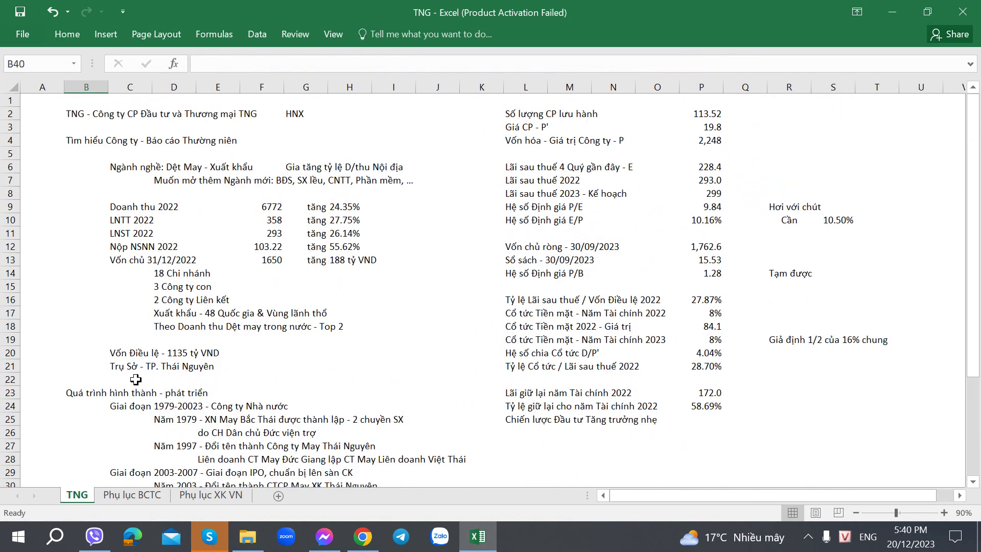
click(146, 220)
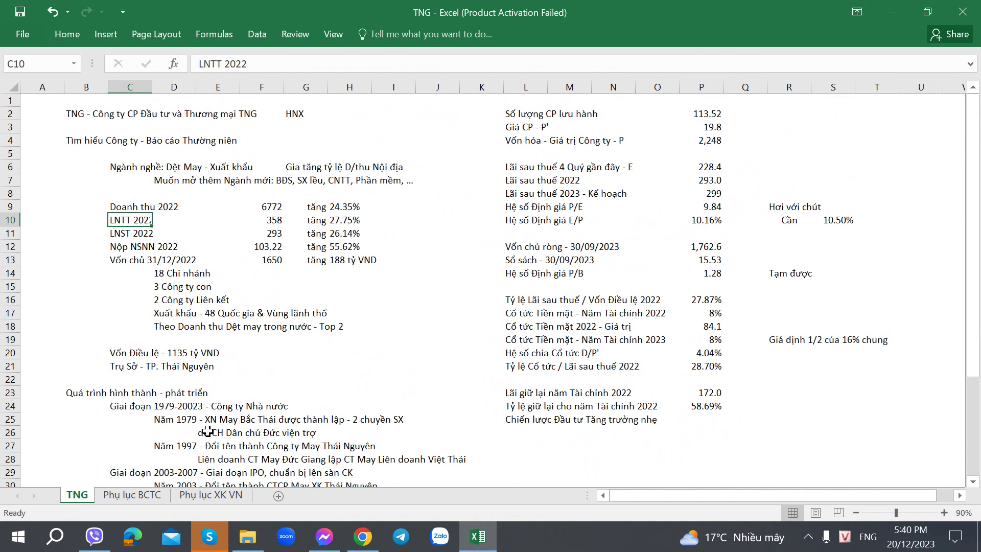
Step: Look up the non-controlling interest (L/Ích CĐ KKS) figures around 2022 on the Phụ lục BCTC sheet
click(134, 492)
click(391, 221)
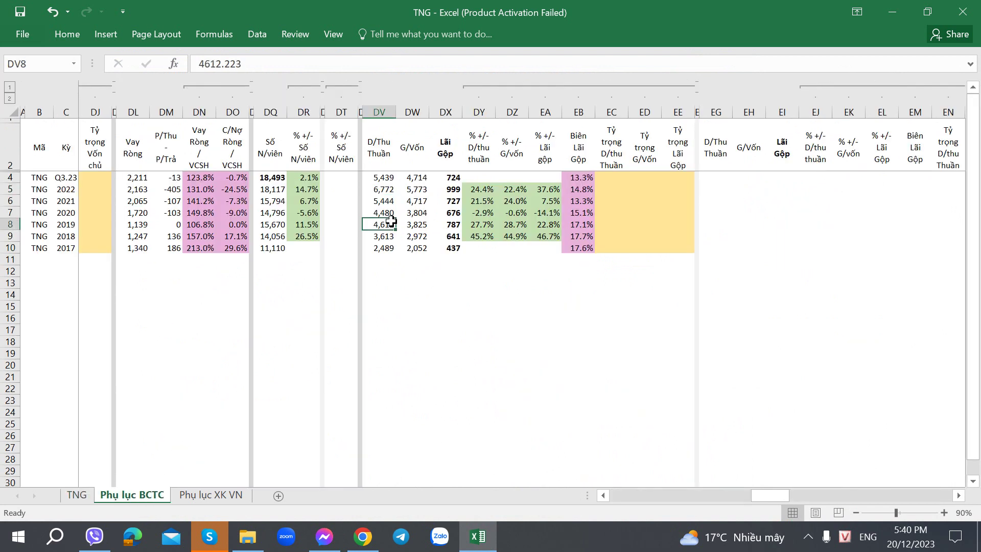
key(Left)
key(Left)
key(Left)
key(Left)
key(Left)
key(Left)
key(Left)
key(Left)
key(Left)
key(Left)
key(Left)
key(Left)
key(Left)
key(Left)
key(Left)
key(Left)
key(Left)
key(Left)
key(Left)
key(Left)
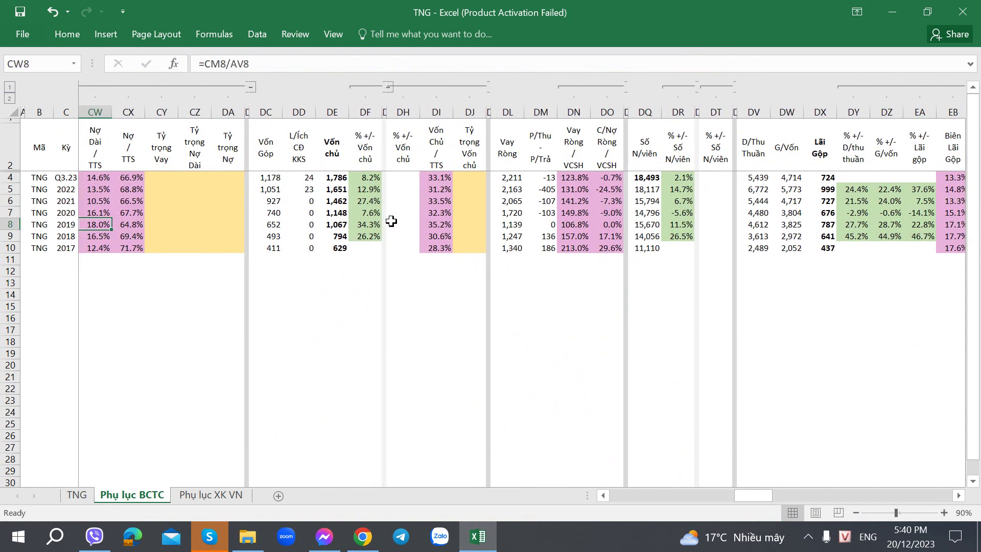
key(Right)
key(Right)
key(Right)
key(Right)
key(Right)
key(Right)
key(Right)
key(Up)
key(Up)
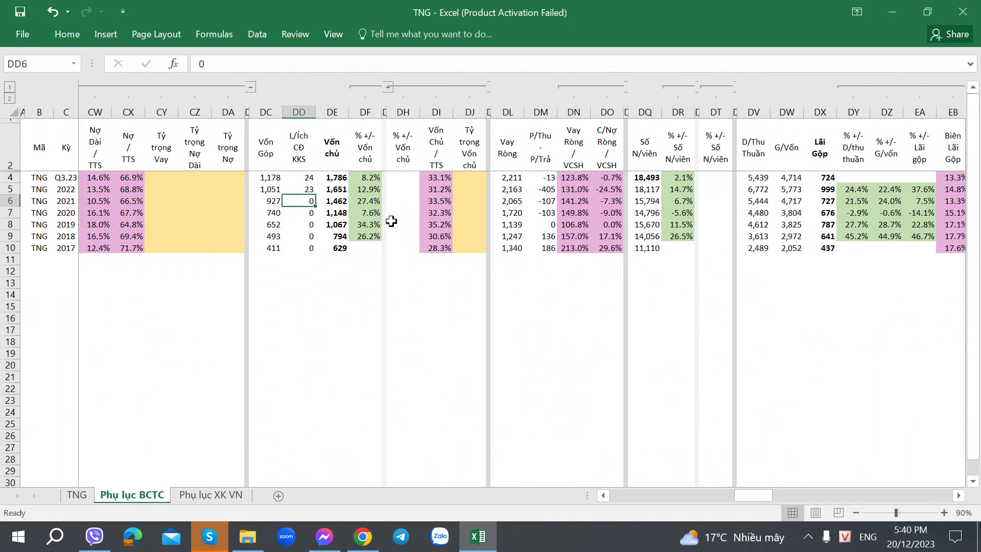
key(Up)
key(Down)
key(Up)
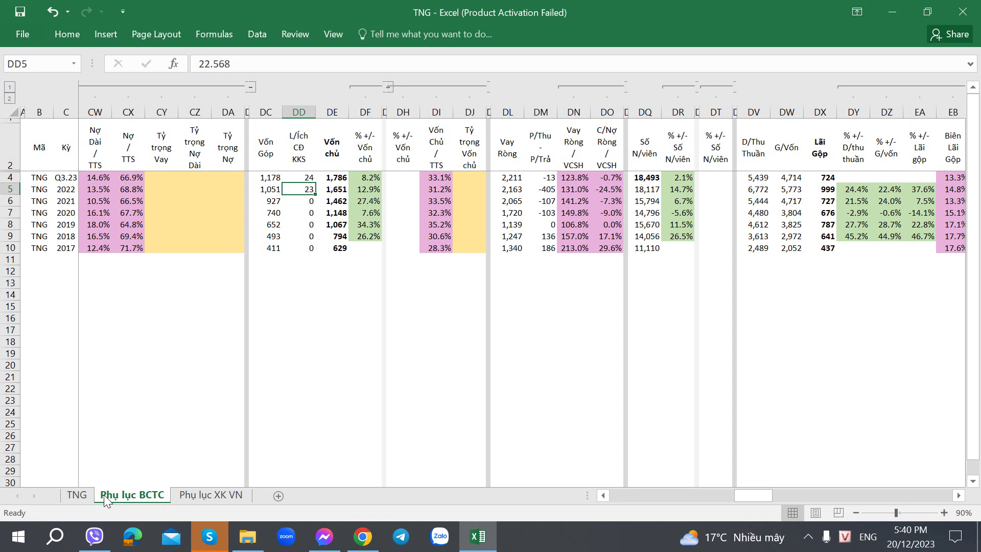
Step: Go back to the TNG sheet and review the notes on subsidiaries and export markets
click(77, 495)
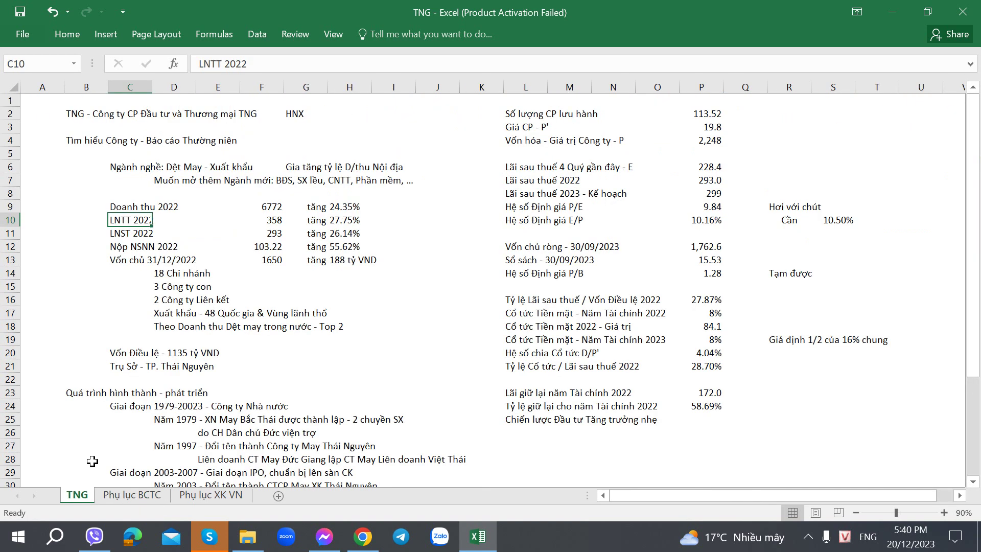
click(162, 285)
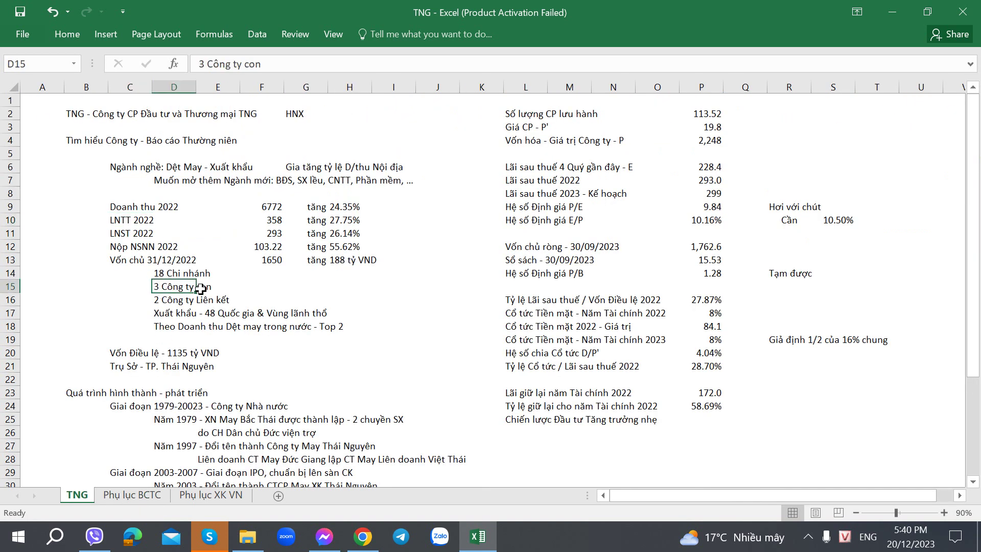
click(181, 317)
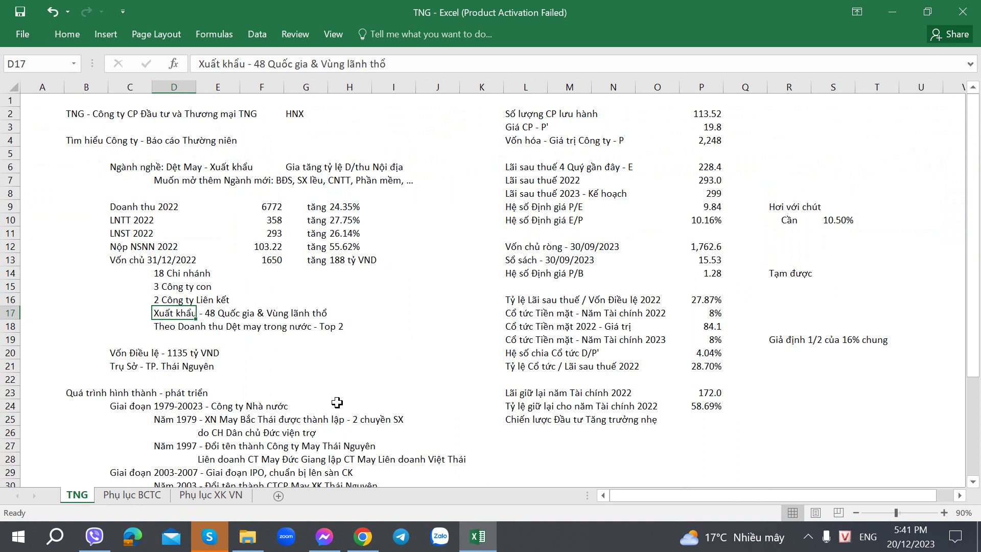
Step: Read through the company history notes from its 1979 founding to the 2003-2007 IPO and listing stage
scroll(337, 403, down, 1)
scroll(222, 356, down, 3)
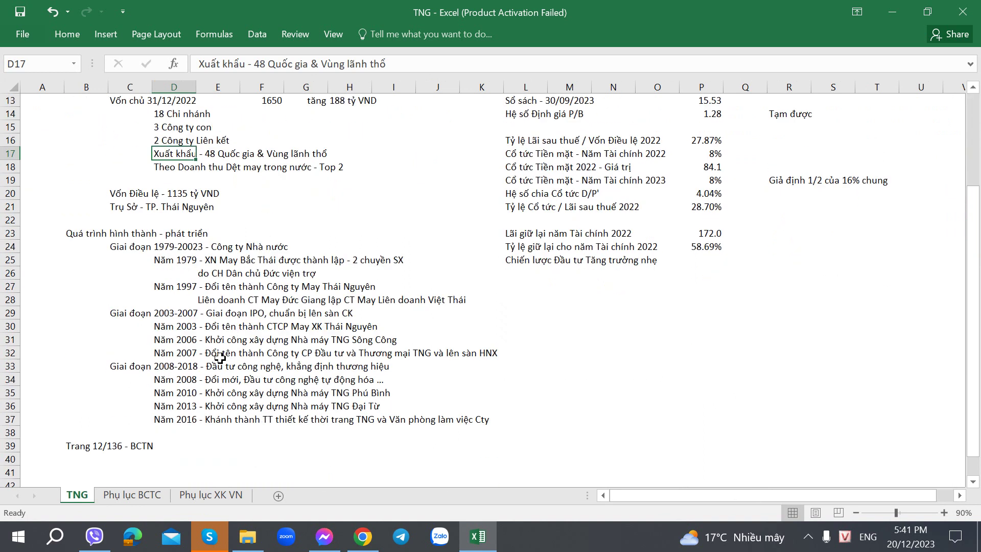
click(182, 258)
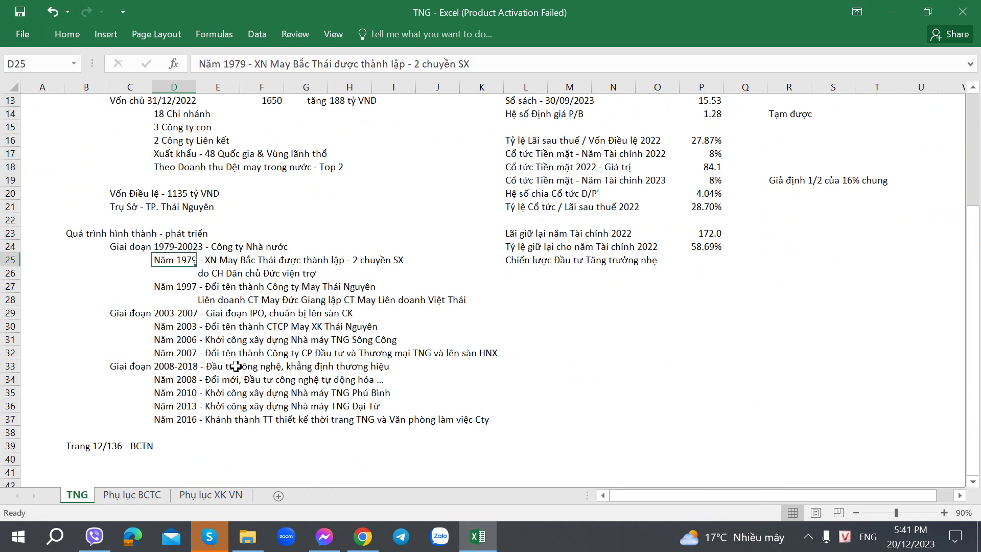
click(233, 365)
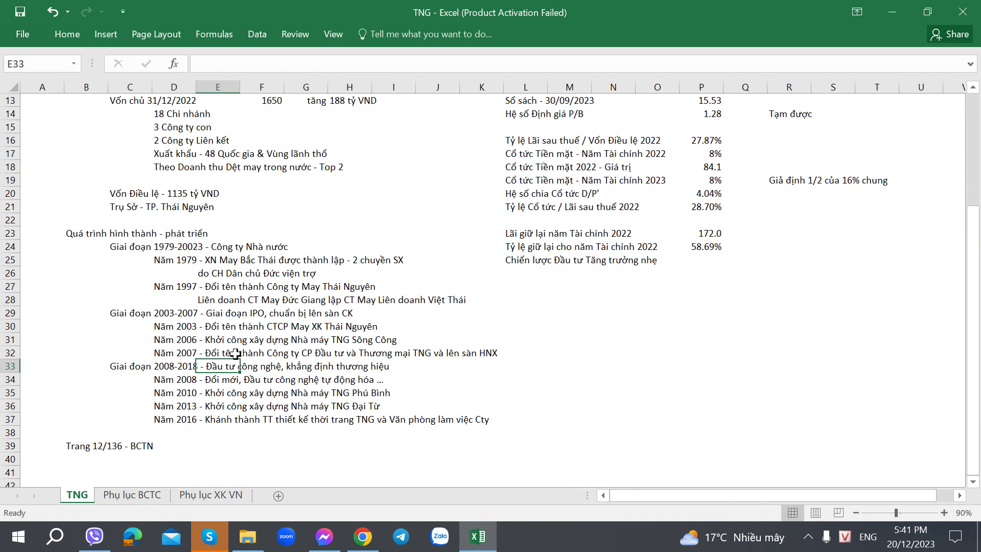
click(306, 341)
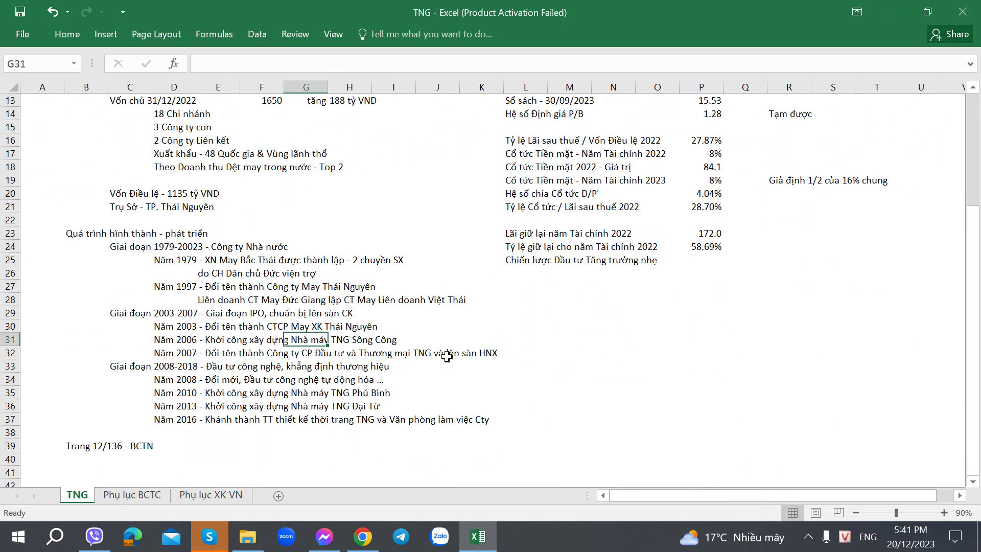
click(316, 371)
key(Up)
key(Up)
click(363, 342)
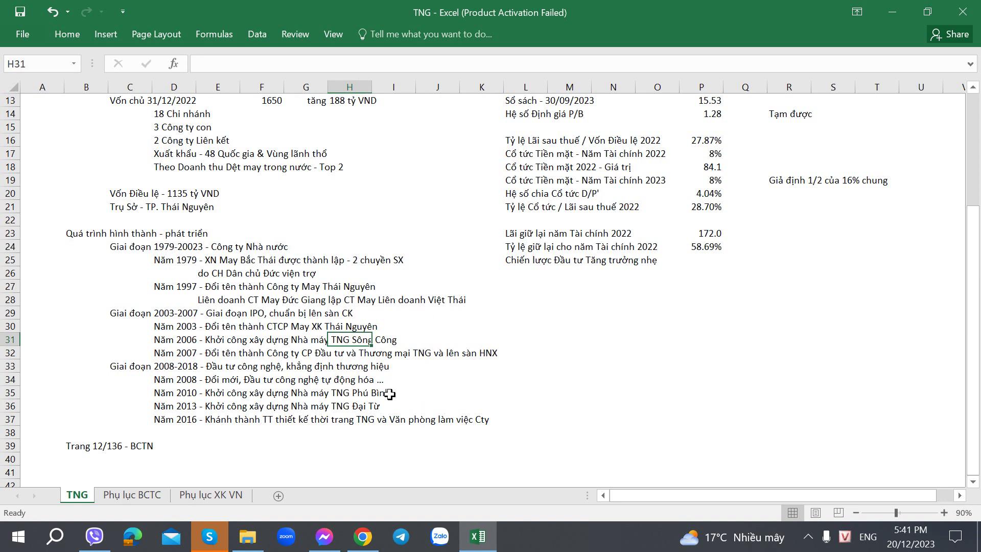
Step: Review the 2010, 2013 and 2016 history notes and select the empty cell D41 below the page reference
click(369, 392)
click(341, 408)
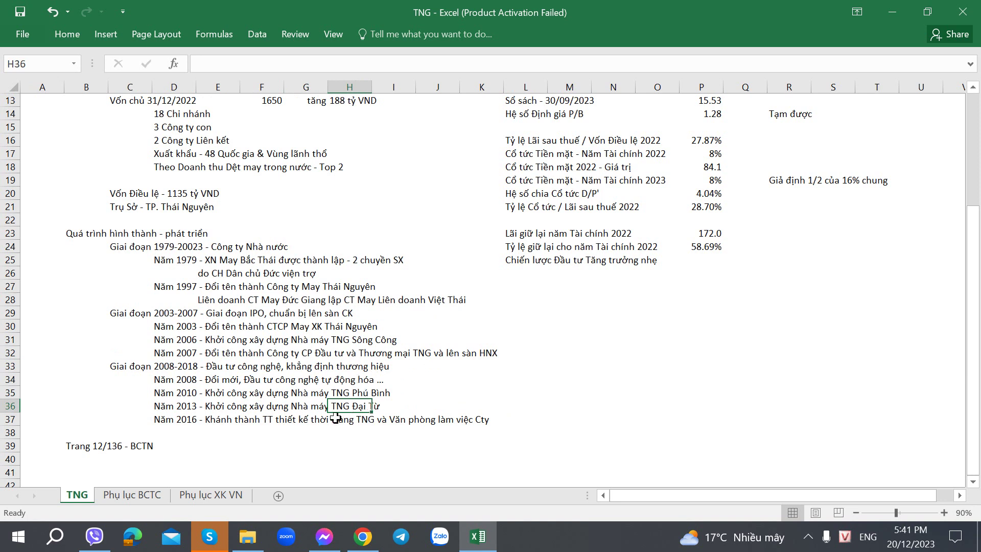
scroll(336, 419, down, 1)
click(286, 409)
click(194, 417)
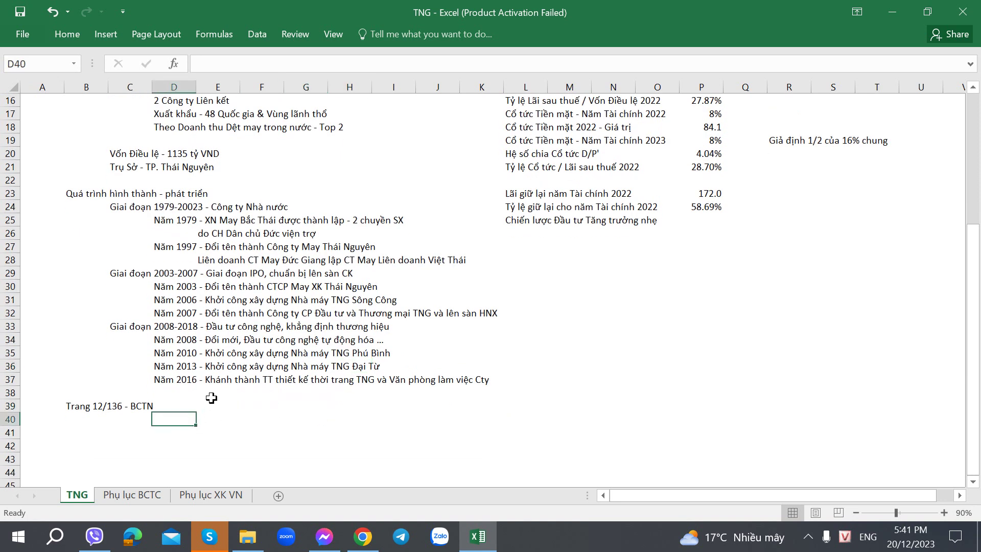
click(203, 379)
click(174, 431)
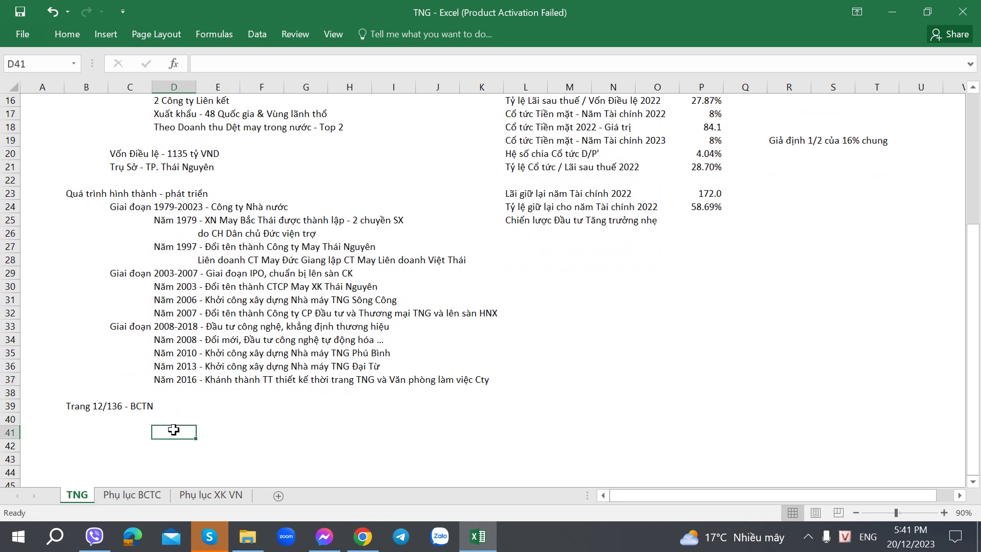
Step: Select cell C41, then switch to Chrome and look over TNG's price and valuation data on the CafeF page
click(135, 428)
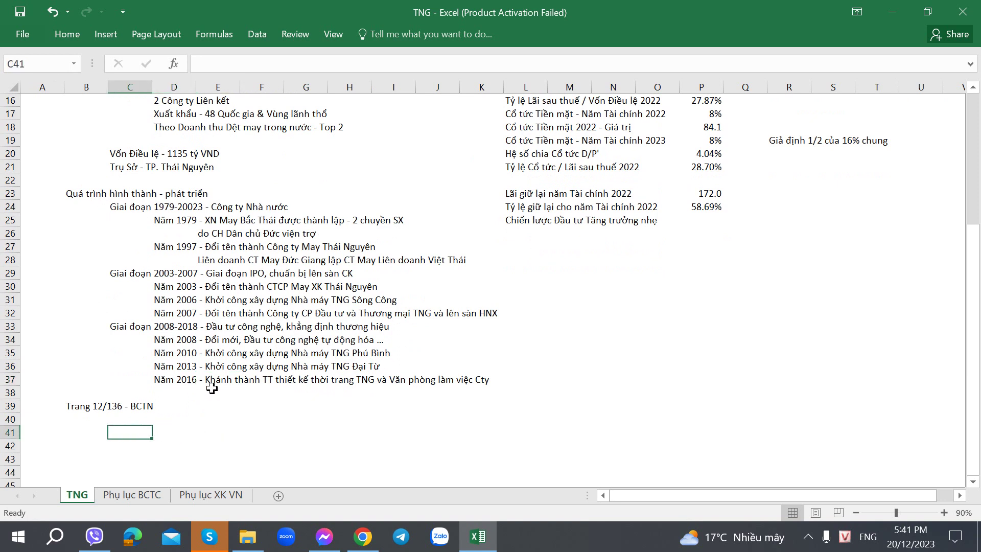
click(367, 539)
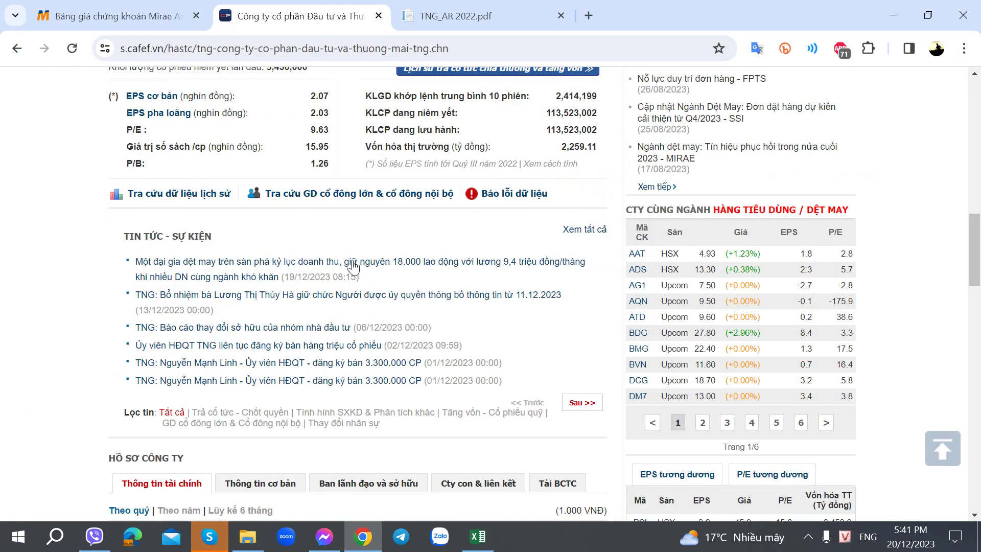
scroll(369, 311, up, 8)
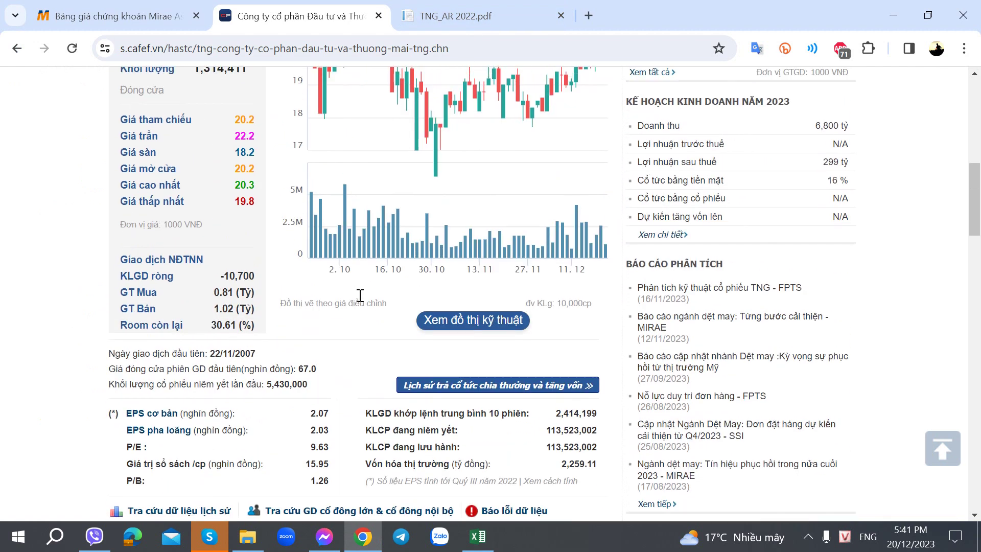
Step: Check the HSX put-through trades (GDTT HSX) on the Mirae Asset price board and return to the Dệt May watchlist
click(118, 16)
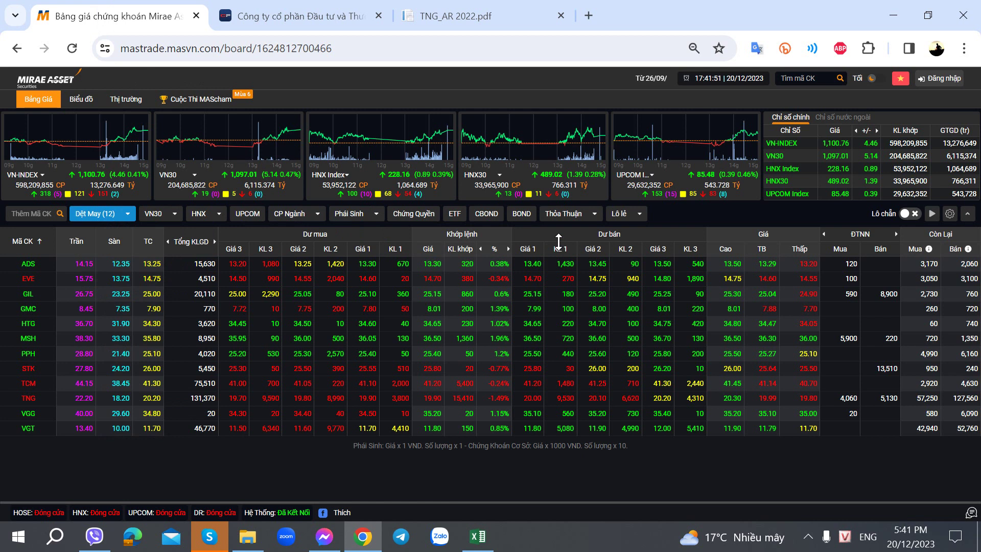
mouse_move(562, 219)
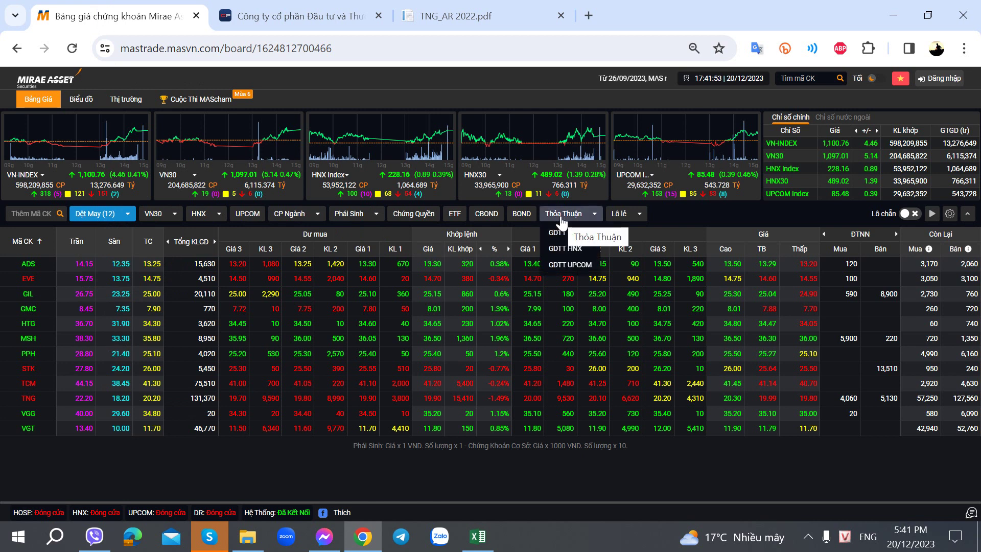
click(557, 233)
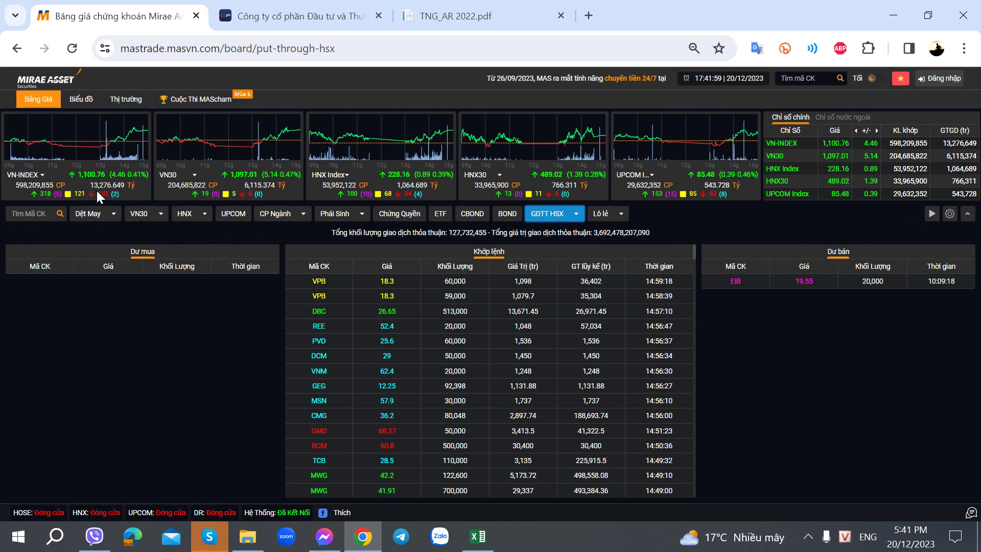
click(89, 215)
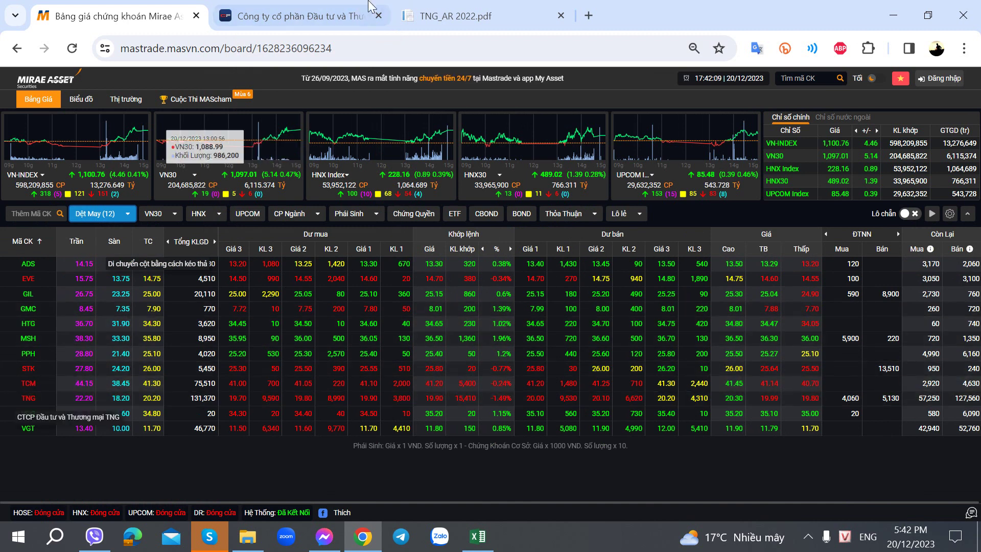
Step: Open the TNG_AR 2022.pdf annual report and find where the company history timeline continues from page 11 to page 12
click(440, 16)
scroll(448, 274, down, 5)
scroll(448, 274, up, 3)
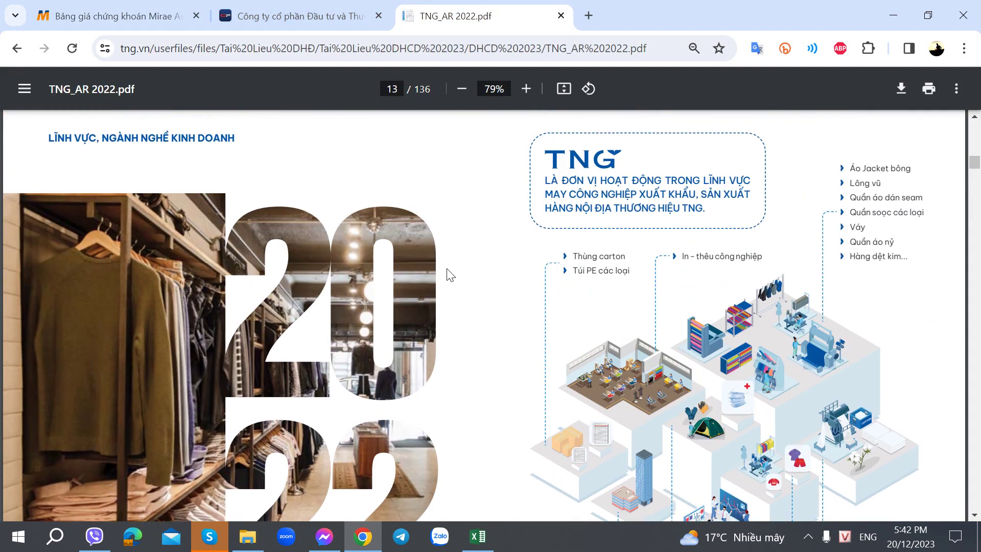
scroll(449, 275, up, 2)
scroll(448, 274, down, 2)
scroll(379, 397, up, 8)
scroll(379, 398, down, 2)
scroll(378, 397, up, 8)
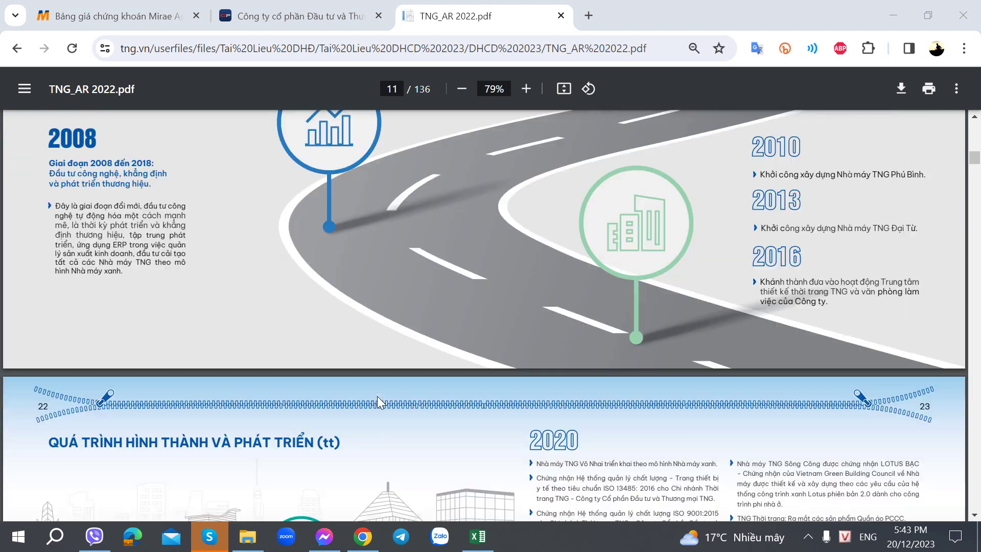
scroll(377, 397, up, 2)
scroll(369, 390, down, 3)
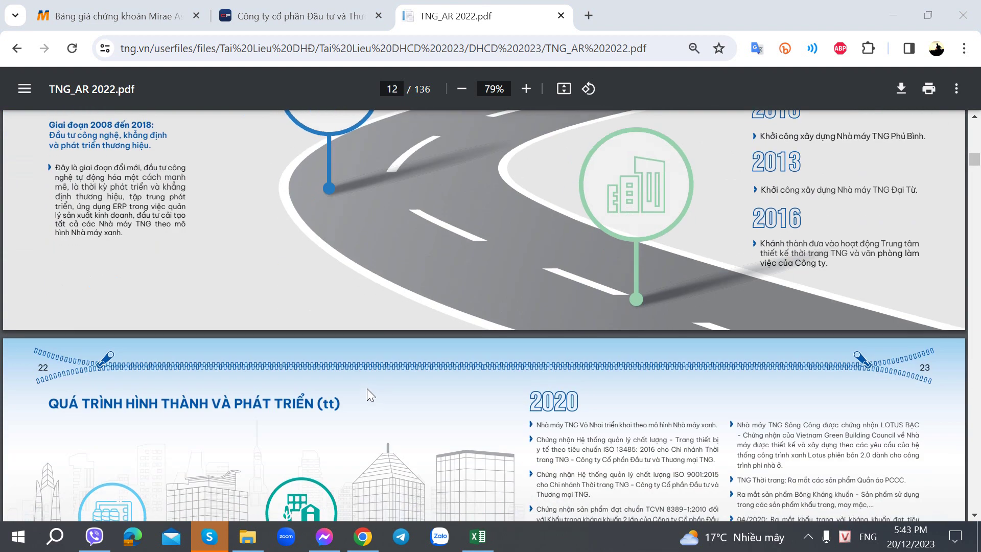
Step: Read the 2018 and 2019 milestones on page 12 of the annual report, comparing them with the earlier 2008-2018 stage
scroll(368, 391, down, 5)
scroll(286, 368, down, 1)
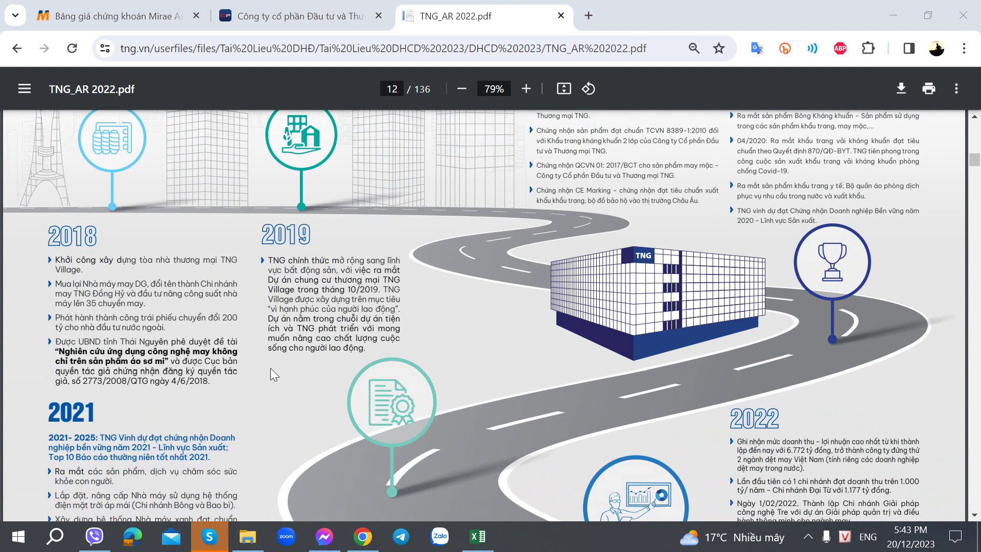
scroll(263, 367, up, 4)
scroll(261, 368, down, 3)
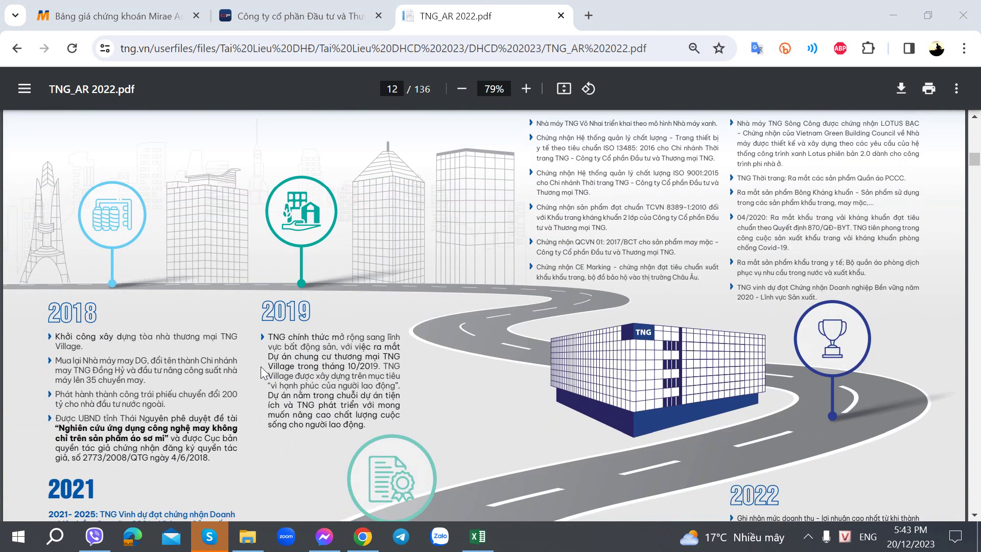
scroll(261, 372, up, 8)
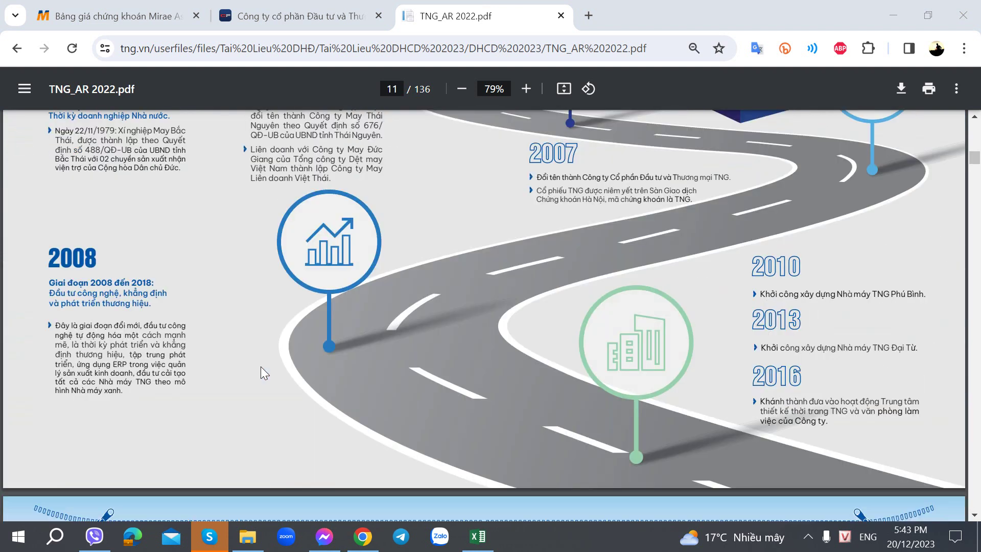
scroll(261, 367, down, 2)
scroll(176, 351, down, 6)
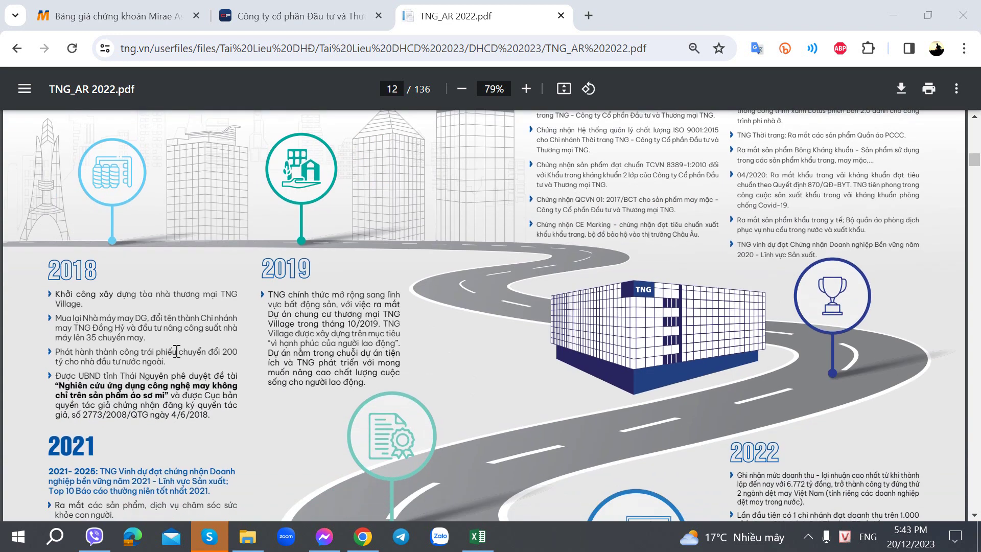
scroll(139, 314, down, 1)
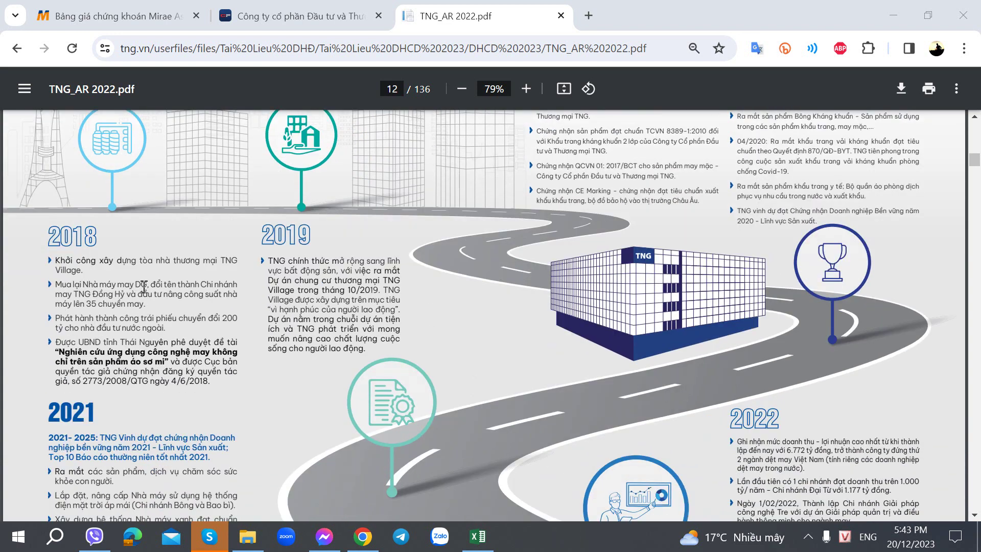
scroll(143, 288, down, 1)
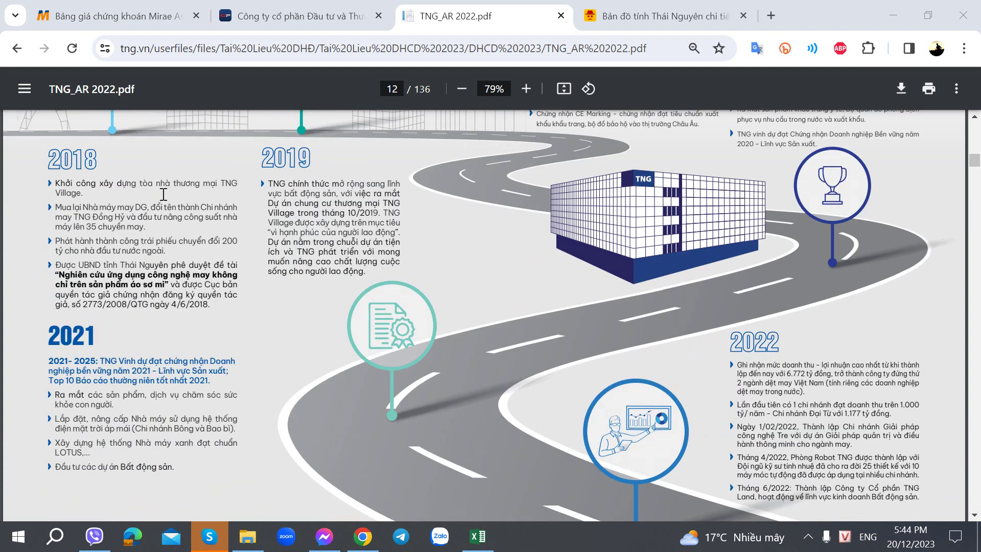
Step: Switch to Excel, finish the note "Mua lại NM May DG" in F42 and go to cell DI7 on the Phụ lục BCTC sheet
click(477, 537)
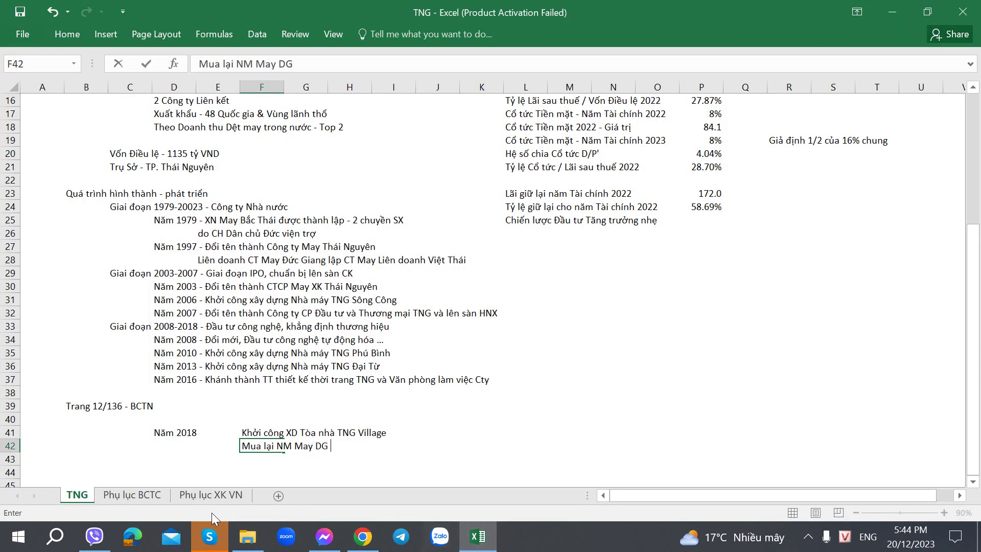
click(131, 495)
click(431, 213)
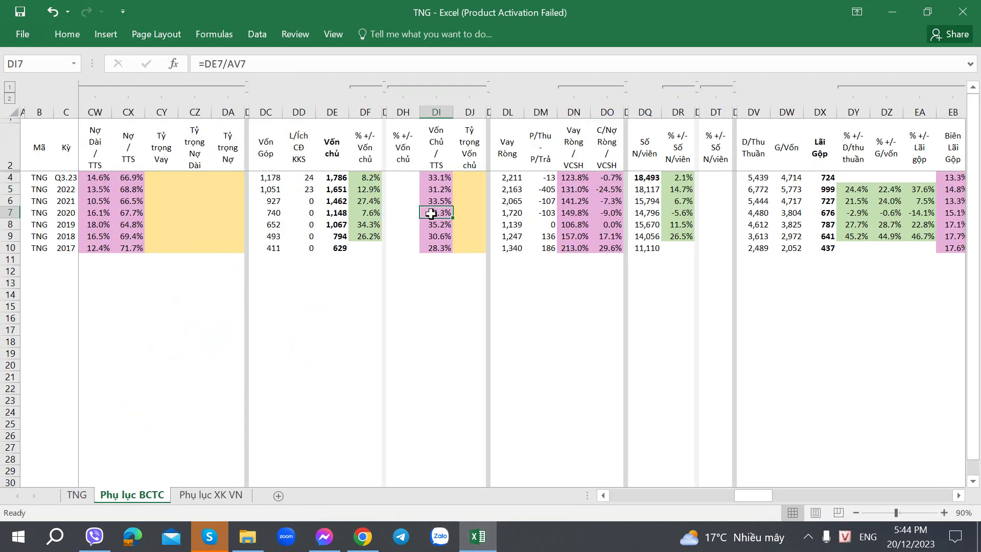
Step: Go back along the 2020 row from the equity columns through the liabilities to the long-term asset columns
key(Left)
key(Left)
key(Left)
key(Left)
key(Left)
key(Left)
key(Left)
key(Left)
key(Left)
key(Left)
key(Left)
key(Left)
key(Left)
key(Left)
key(Left)
key(Left)
key(Left)
key(Left)
key(Left)
key(Left)
key(Left)
key(Left)
key(Left)
key(Left)
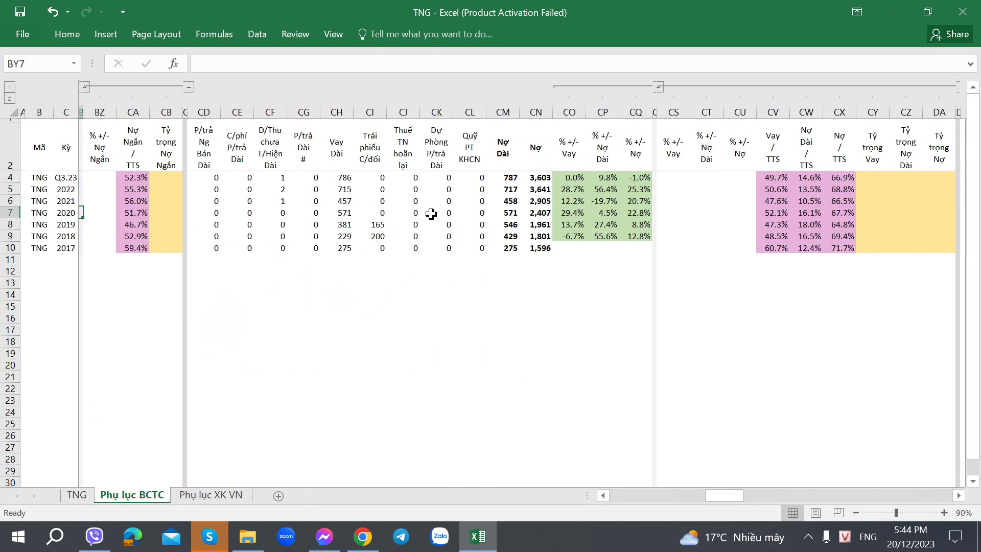
key(Left)
key(Left)
key(Left)
key(Left)
key(Left)
key(Left)
key(Left)
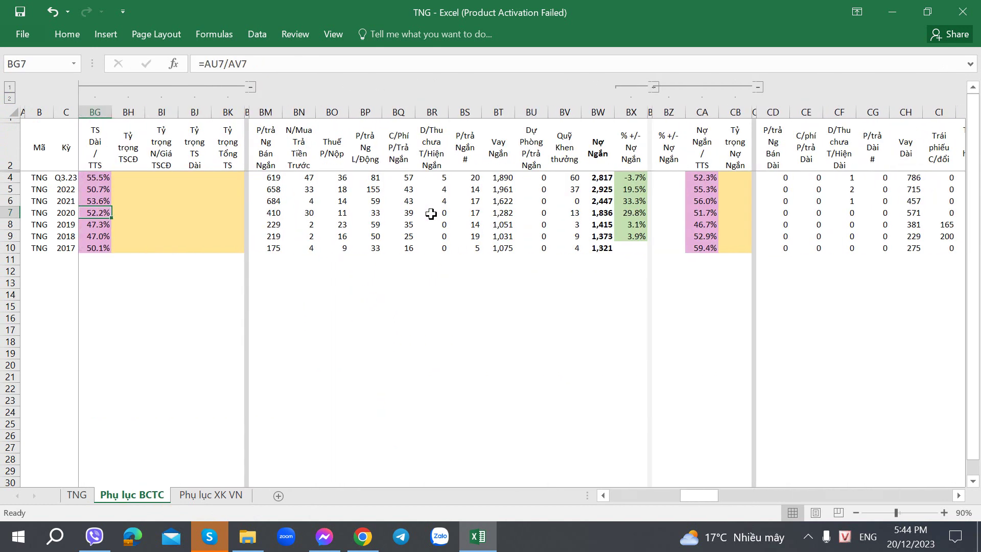
key(Left)
key(Left)
key(Left)
key(Left)
key(Left)
key(Left)
key(Left)
key(Left)
key(Left)
key(Left)
key(Left)
key(Left)
key(Left)
key(Left)
key(Left)
key(Left)
key(Left)
key(Left)
key(Left)
key(Left)
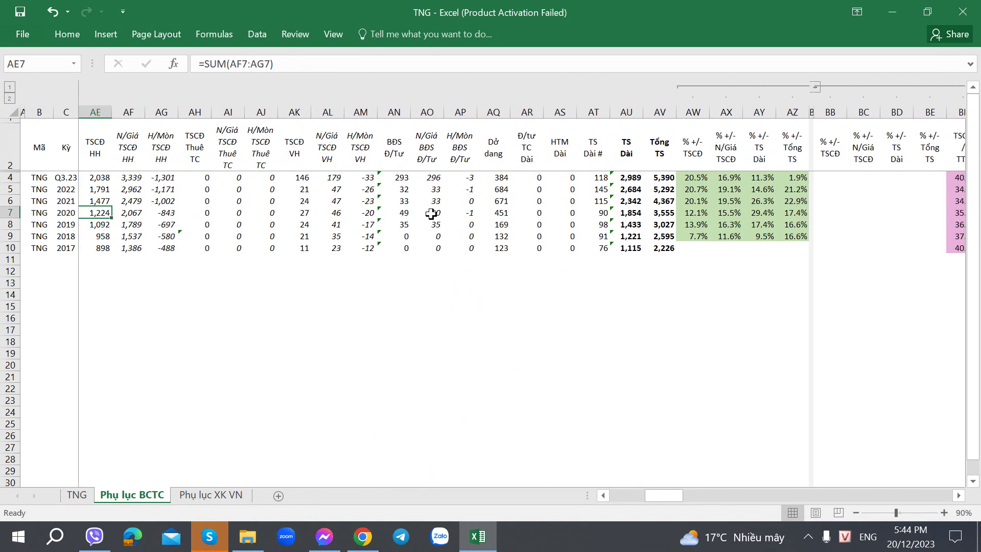
key(Left)
key(Left)
key(Left)
key(Left)
Step: Go through the fixed asset and investment property columns of the 2020 row up to the Dở dang column
key(Right)
key(Right)
key(Right)
key(Right)
key(Right)
key(Right)
key(Right)
key(Right)
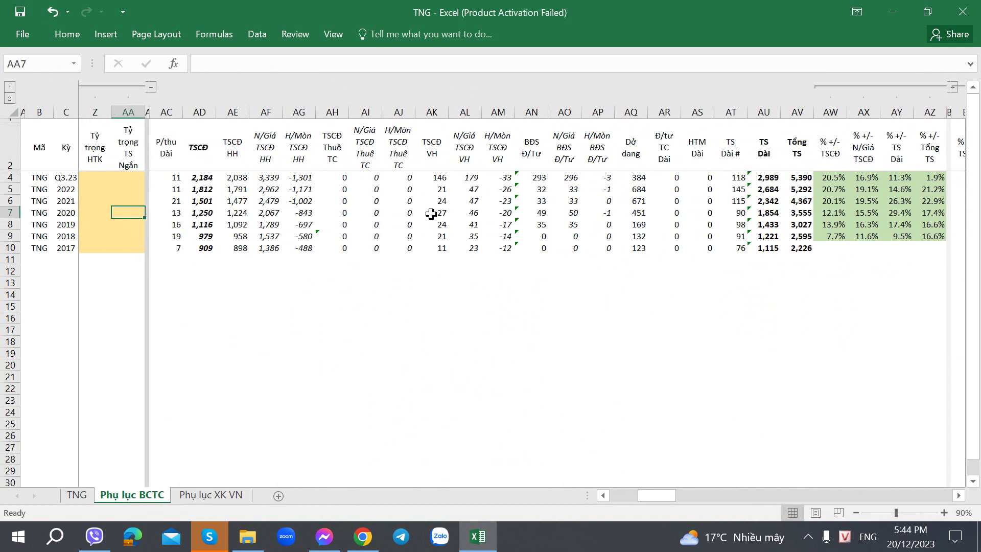
key(Right)
key(Right)
key(Right)
key(Right)
key(Right)
key(Right)
key(Right)
key(Right)
key(Right)
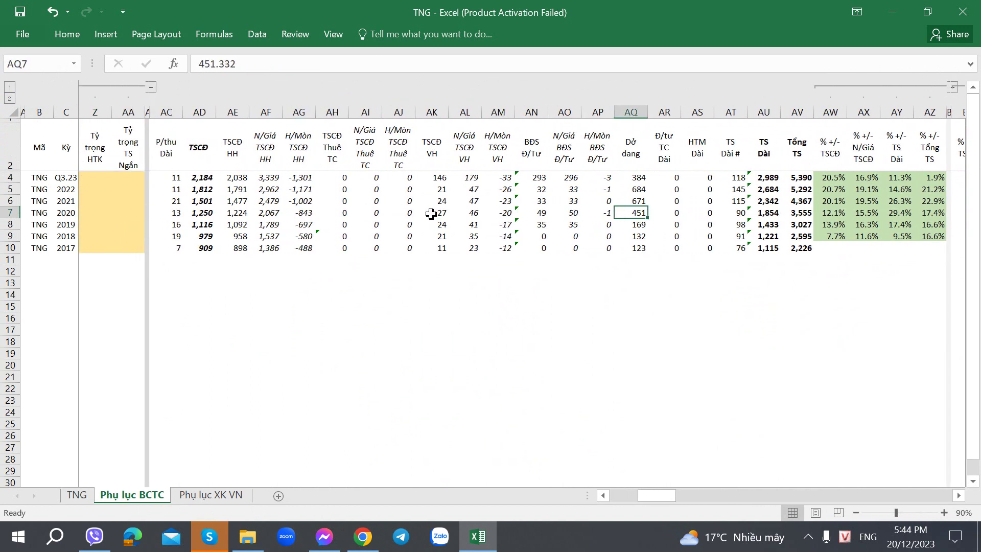
Step: Examine the investment property (BĐS Đ/Tư) values for the periods from Q3.23 back to 2017, ending on 2019
key(Left)
key(Left)
key(Left)
key(Up)
key(Up)
key(Up)
key(Down)
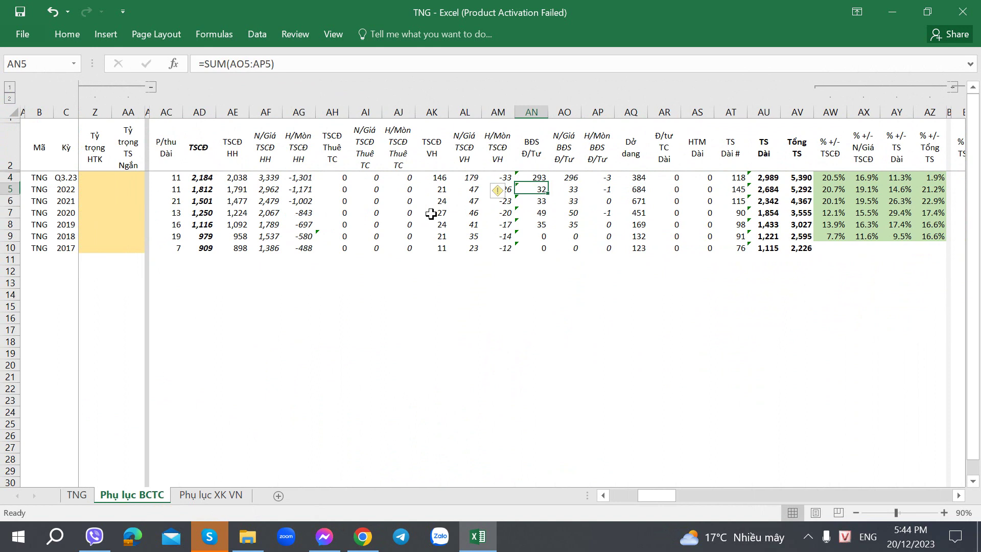
key(Down)
key(Down)
key(Down)
key(Down)
key(Down)
key(Up)
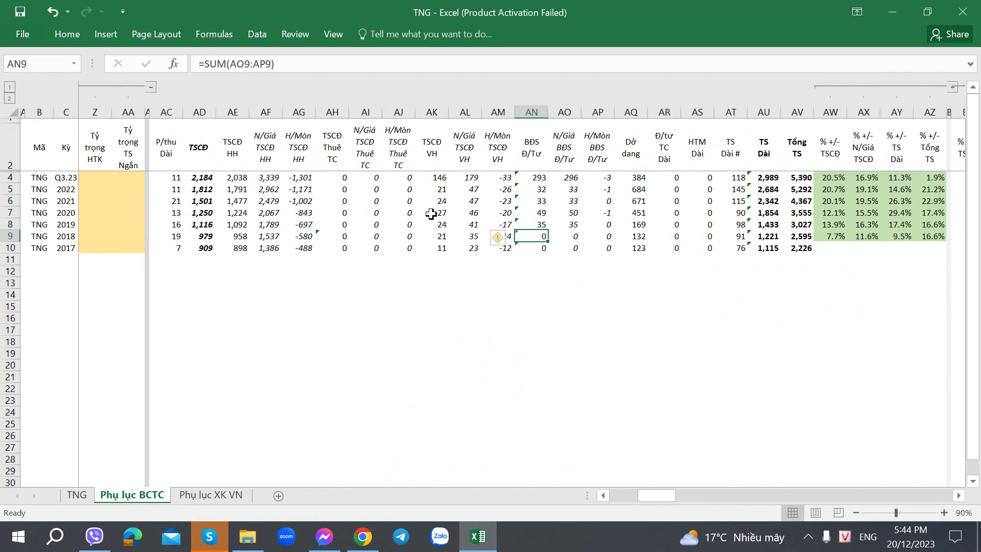
key(Up)
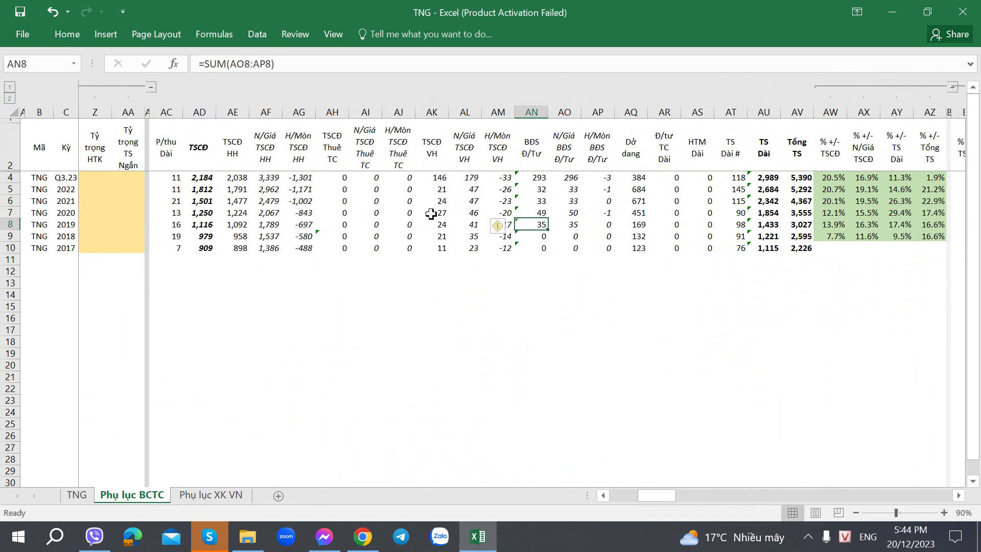
Step: Compare the original cost of investment property (N/Giá BĐS Đ/Tư) from 2019 up to Q3.23
key(Right)
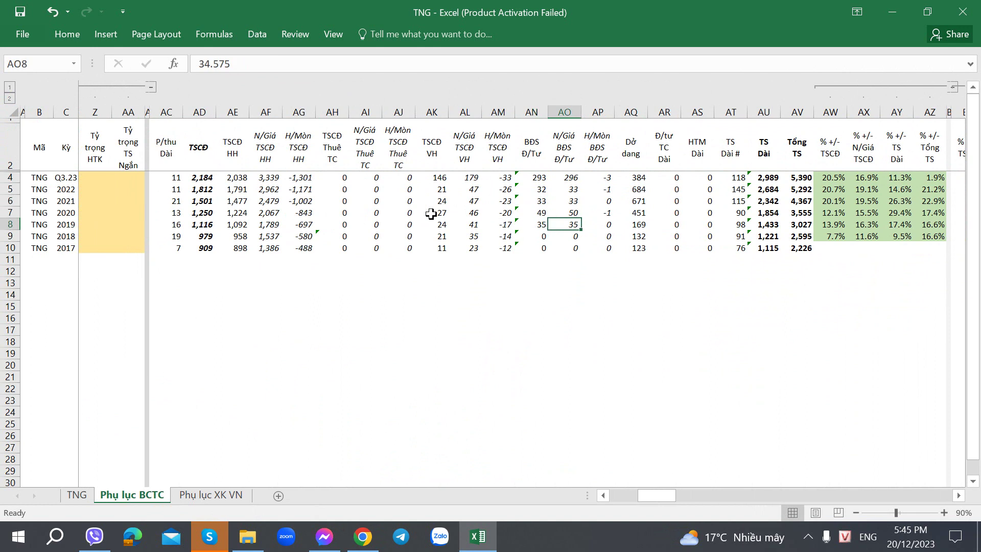
key(Up)
key(Up)
key(Up)
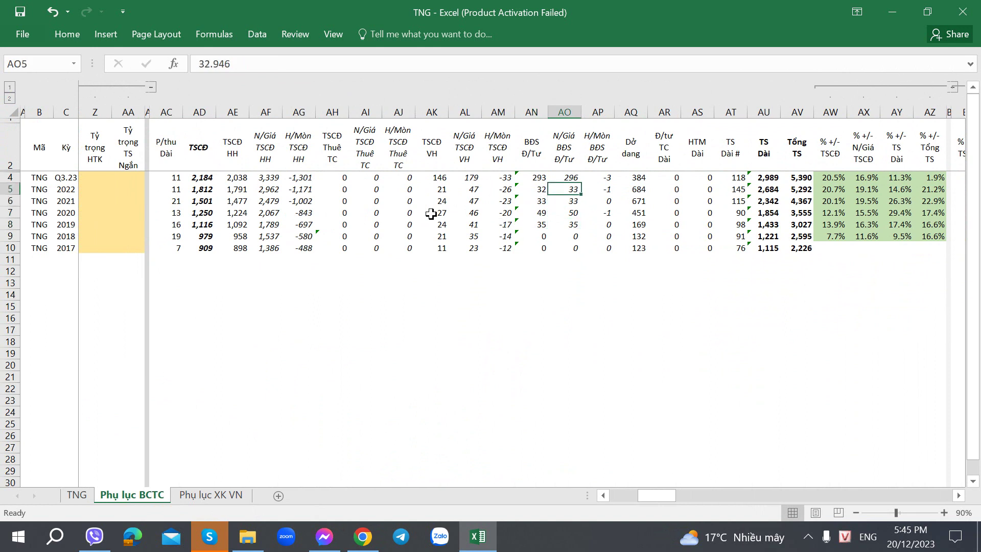
key(Up)
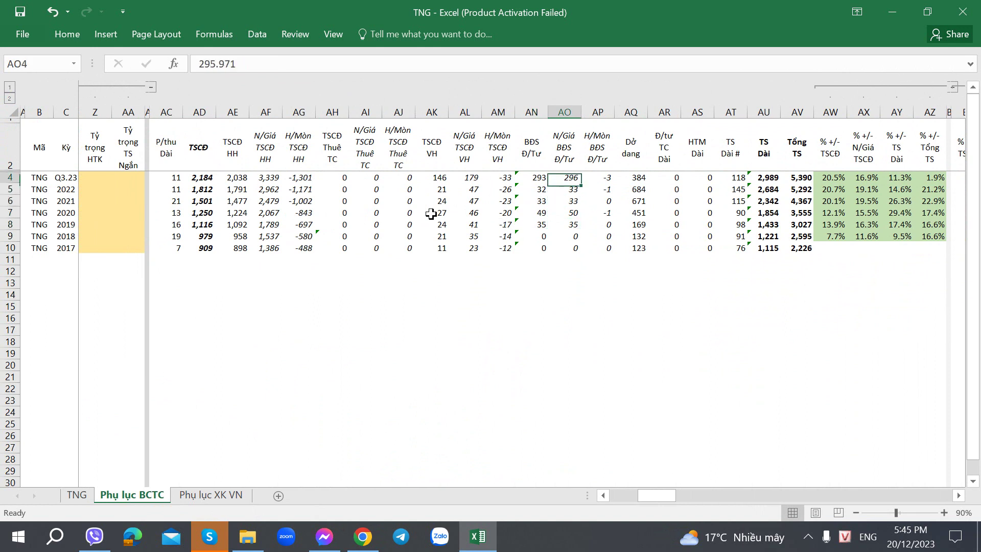
key(Up)
key(Down)
key(Down)
key(Up)
key(Down)
key(Up)
Step: Return to the TNG sheet and check the 2018 notes against the annual report and the Thái Nguyên province map in Chrome
click(76, 495)
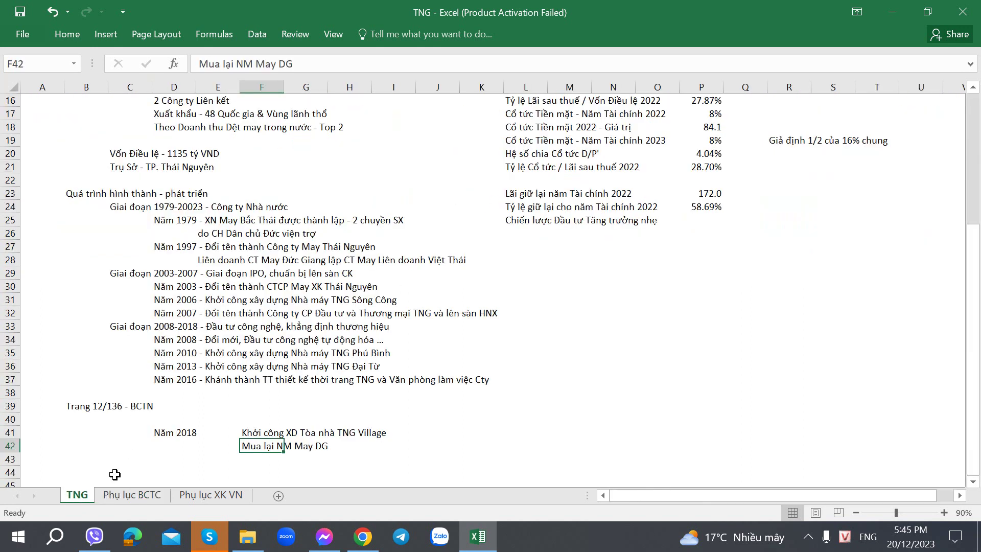
key(alt+Tab)
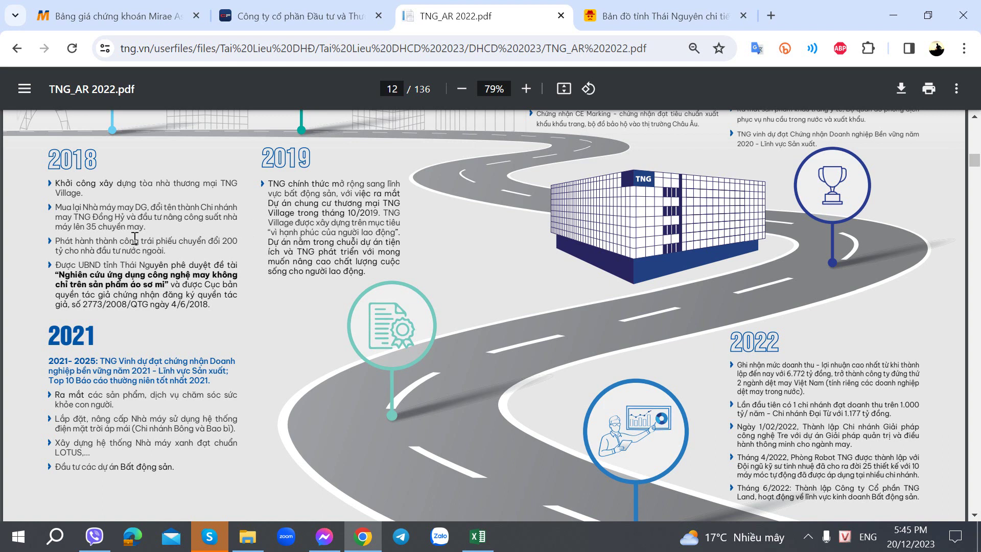
click(645, 16)
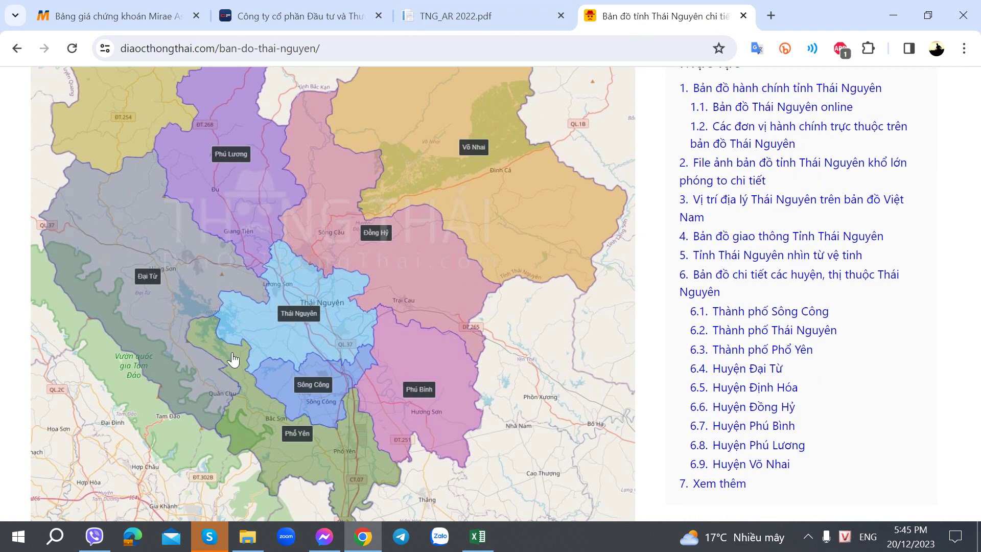
click(478, 536)
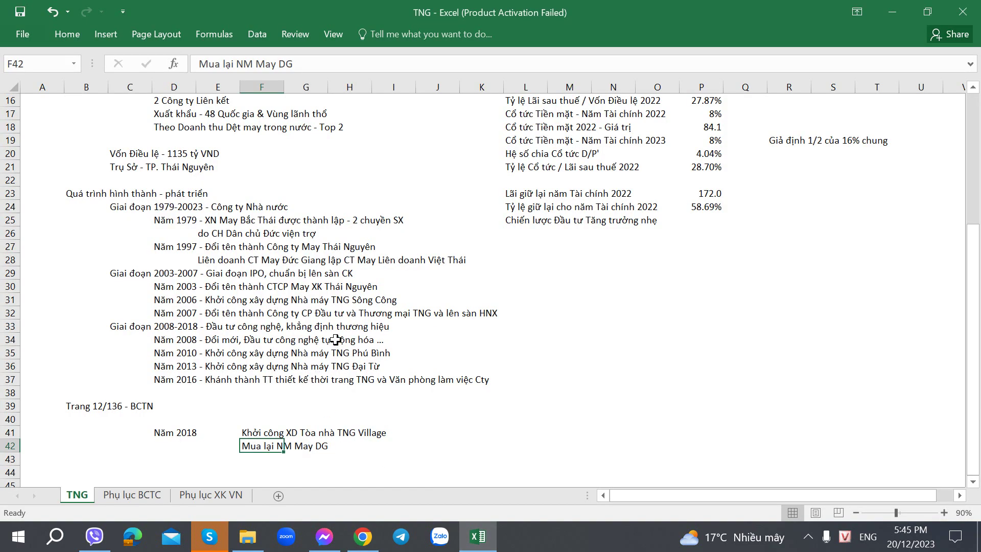
key(alt+Tab)
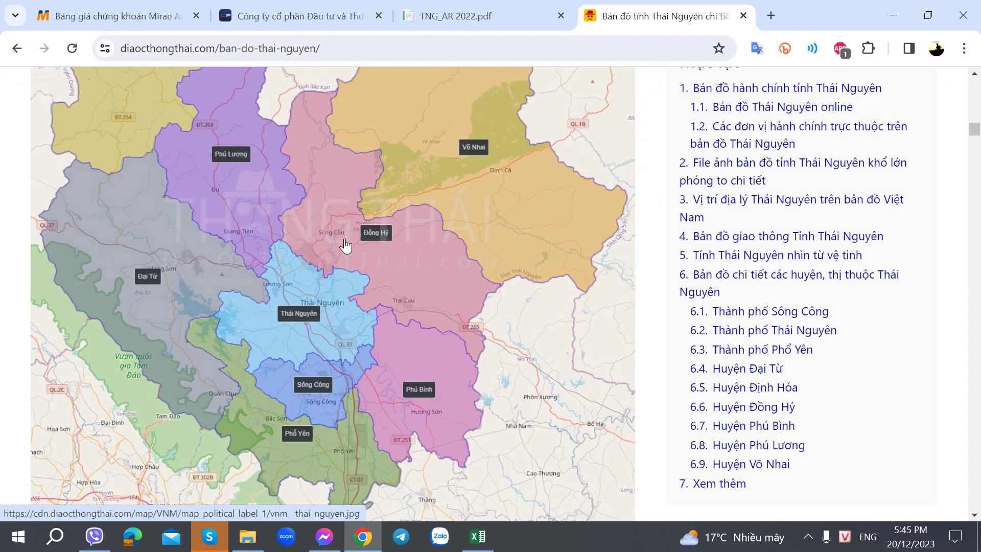
key(alt+Tab)
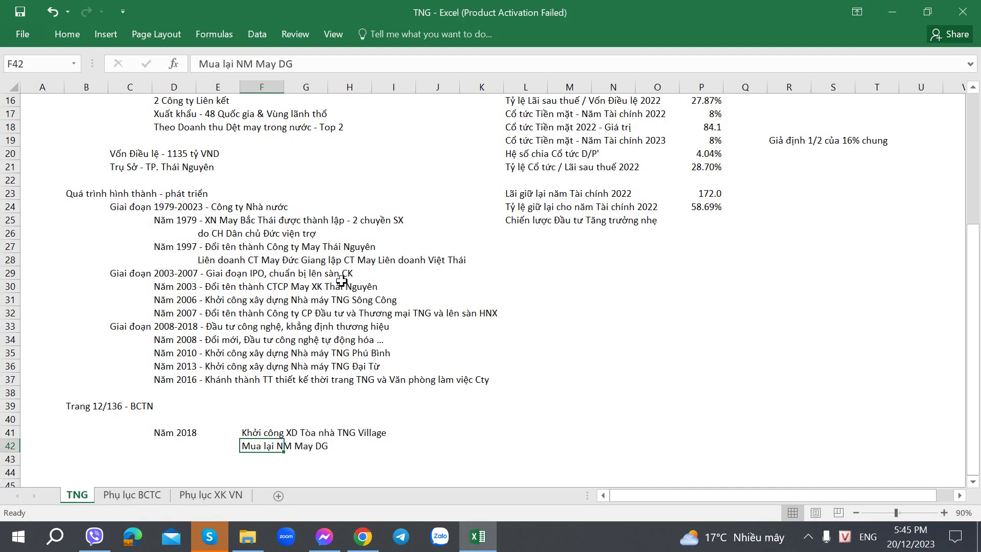
Step: Check the 2018 milestones on page 12 of the TNG_AR 2022 report in Chrome and return to the TNG sheet
key(alt+Tab)
key(alt+Tab)
key(alt+Tab)
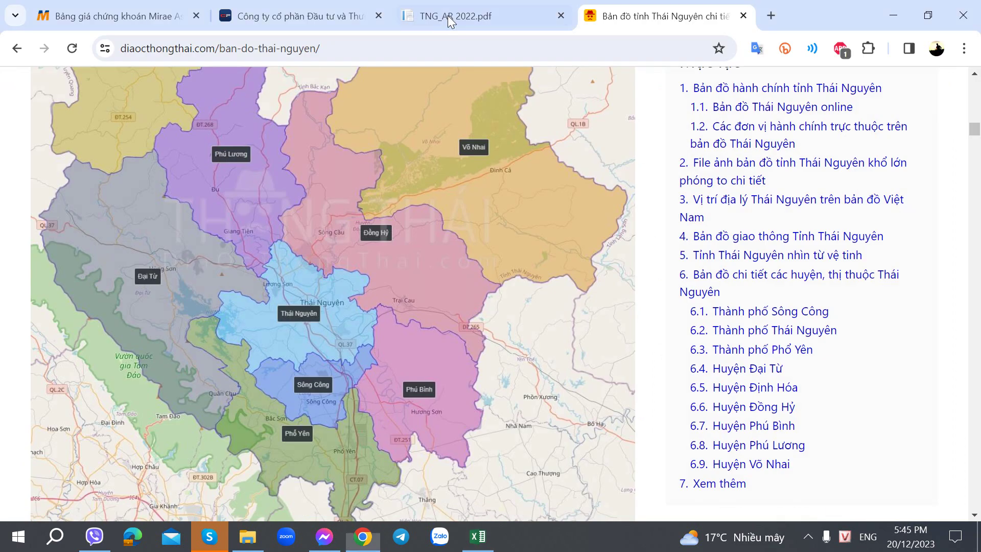
click(460, 13)
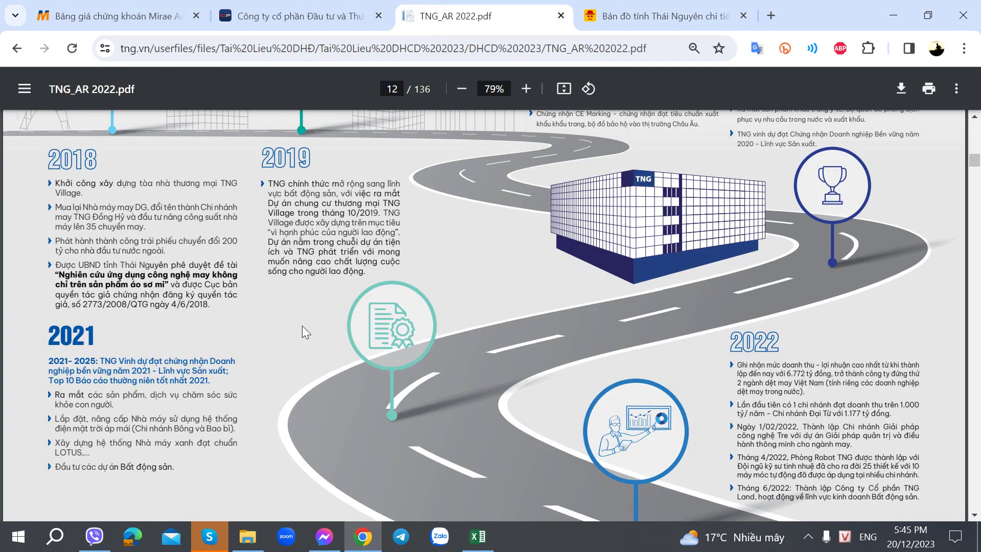
key(alt+Tab)
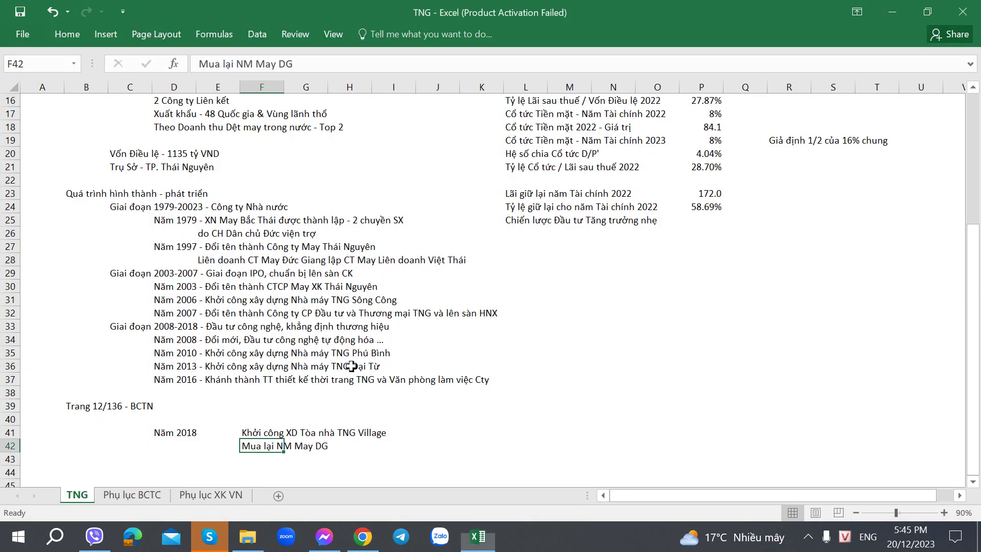
click(369, 452)
click(441, 451)
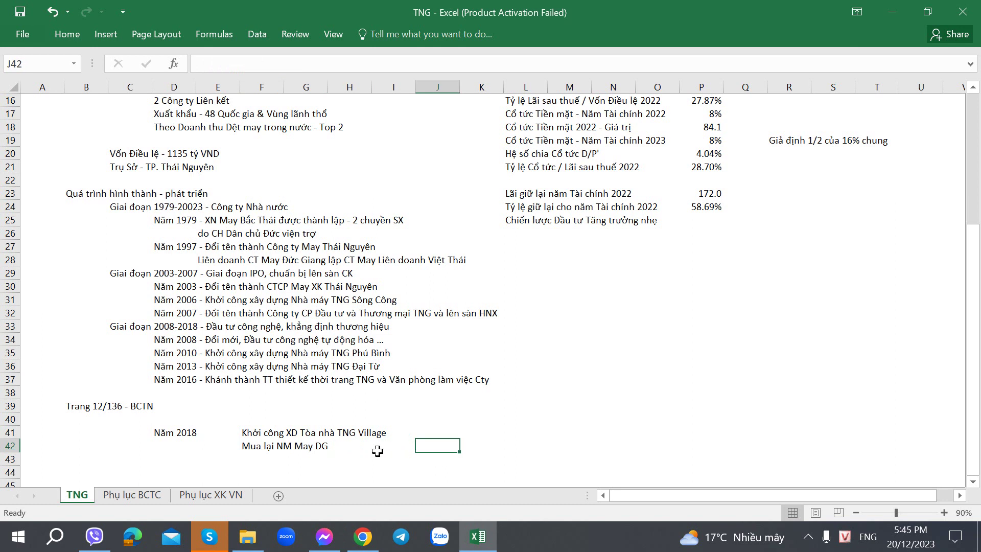
Step: Extend the 2018 factory note in F42 to read "Mua lại NM May DG - Đổi tên thành CN May TNG Đồng Hỷ"
click(265, 446)
click(340, 65)
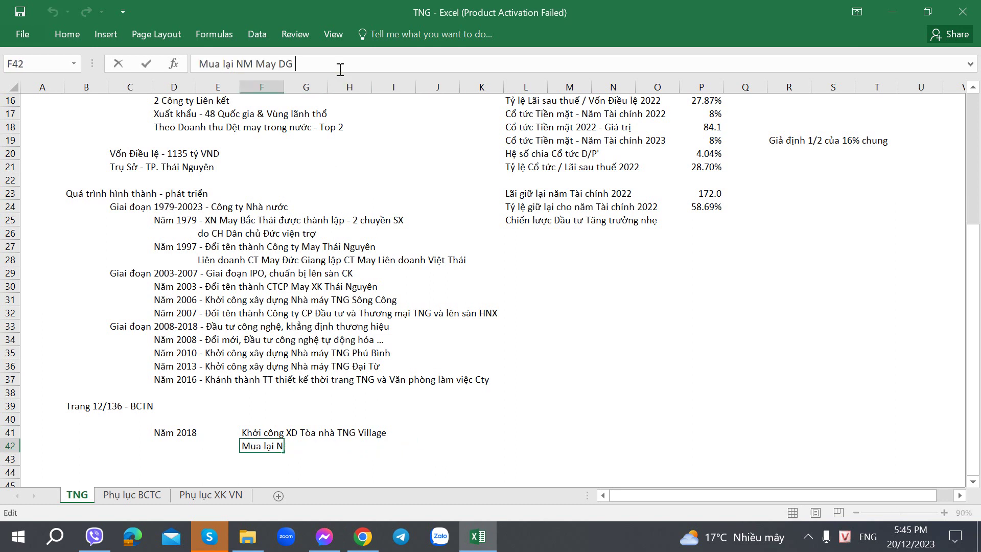
text(- Đo)
text(i tên)
key(alt+Tab)
key(alt+Tab)
text(thành CN May )
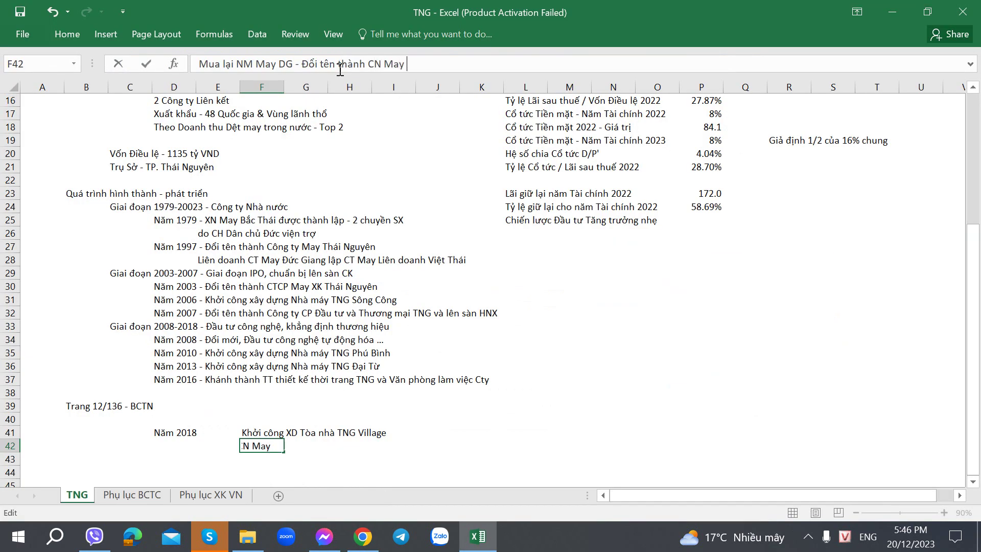
text(TNG Đồng Hry)
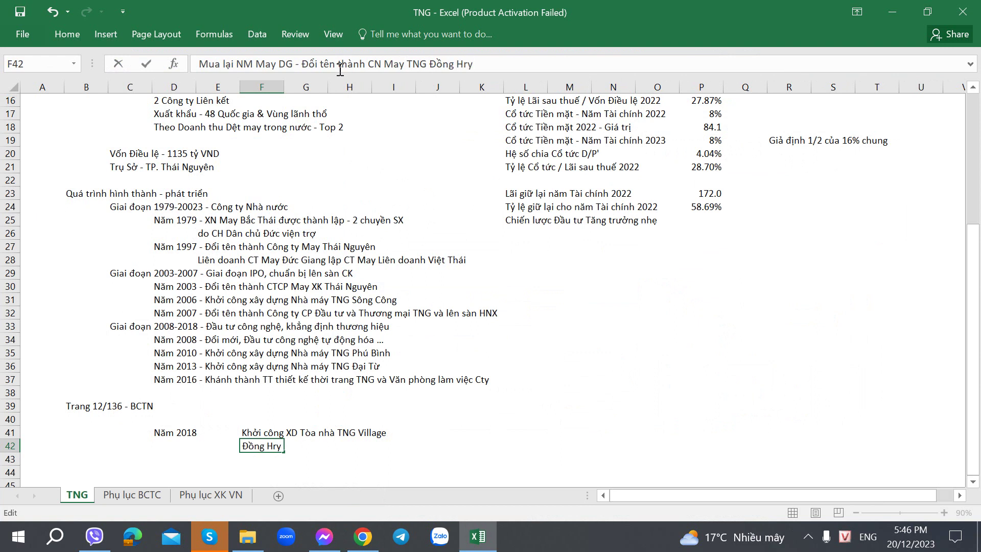
key(Tab)
Step: Add the capacity note "Đầu tư nâng công suất NM lên 35 chuyền may" in L42, checking it against the annual report
key(Tab)
key(Tab)
key(Tab)
key(Tab)
key(Tab)
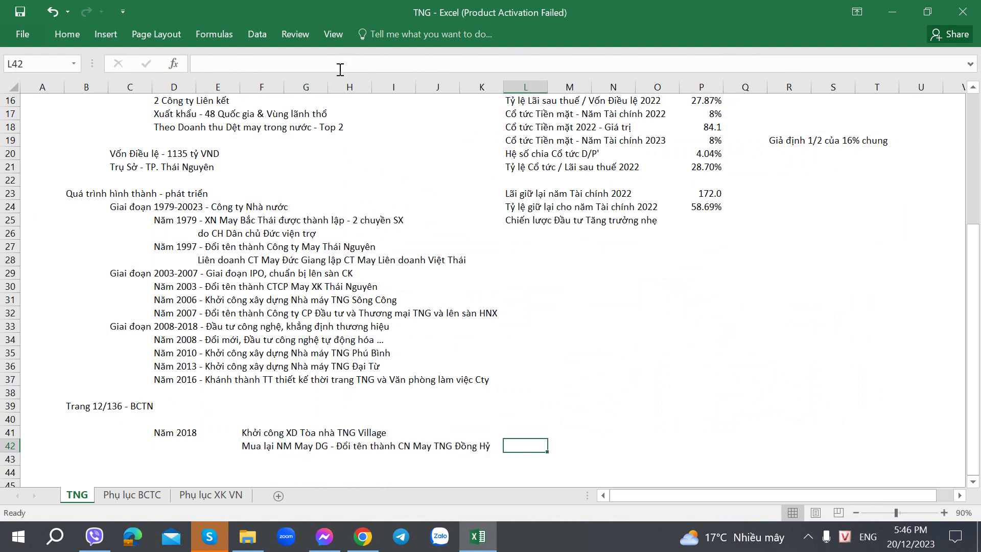
key(alt+Tab)
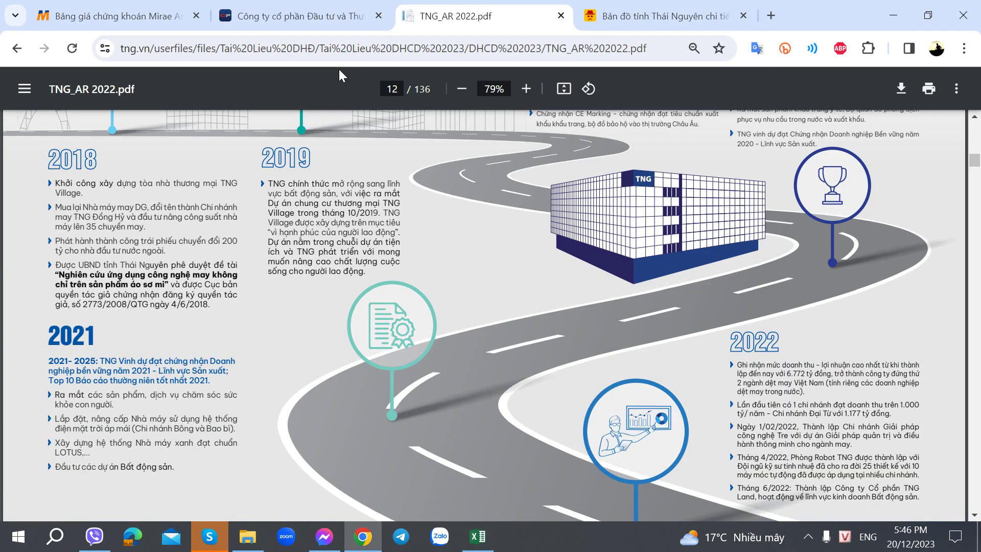
key(alt+Tab)
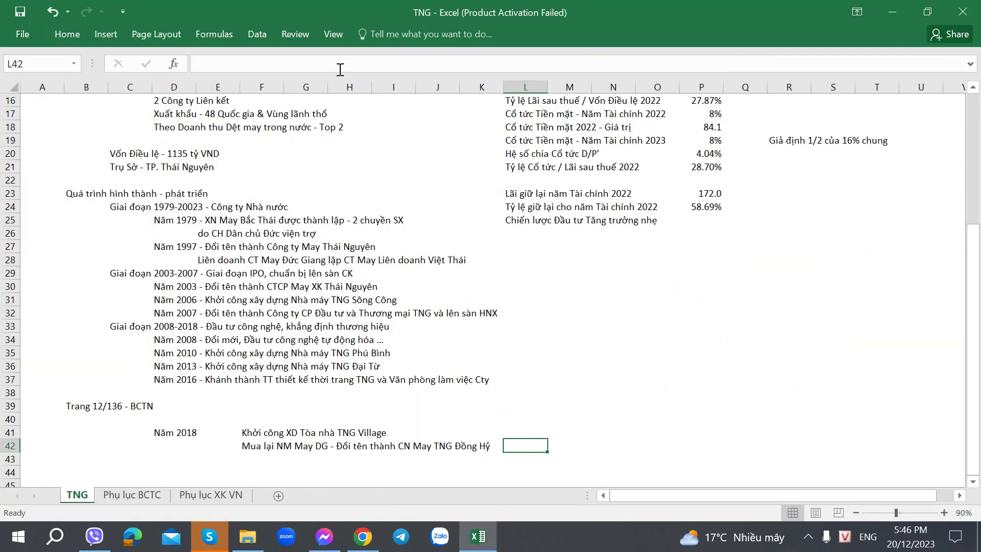
key(Left)
key(Left)
key(Right)
key(Right)
text(Đầu tư nâ)
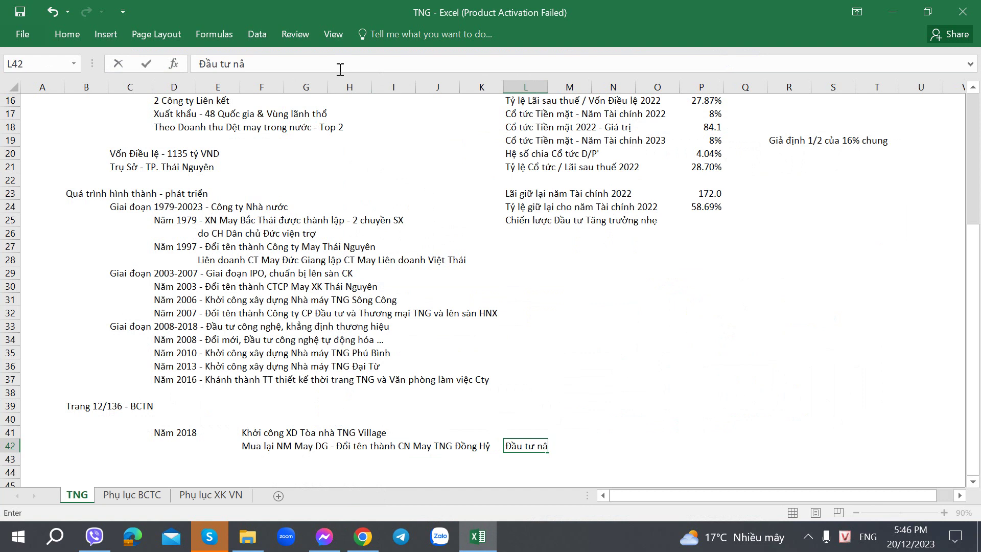
text(ng công suat )
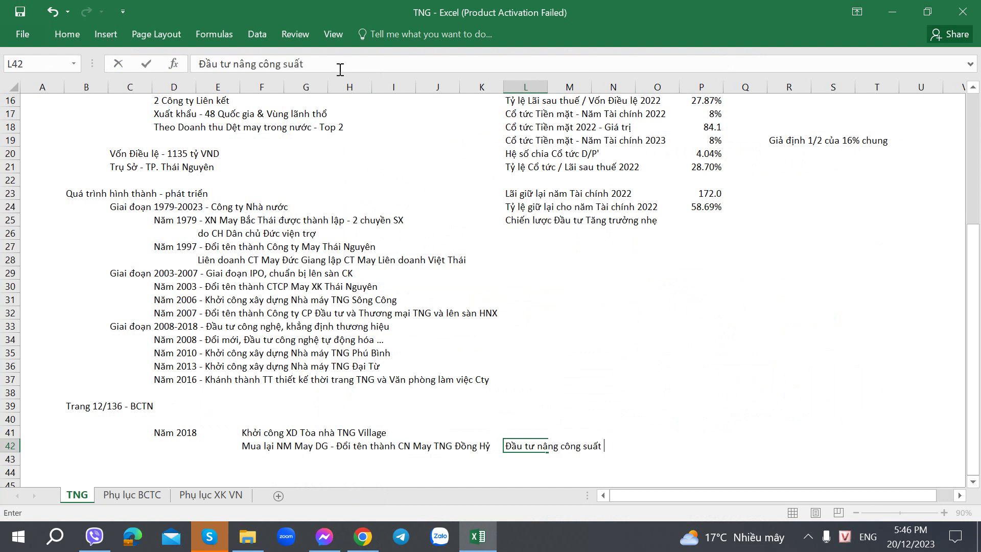
text(NM lên 35)
key(alt+Tab)
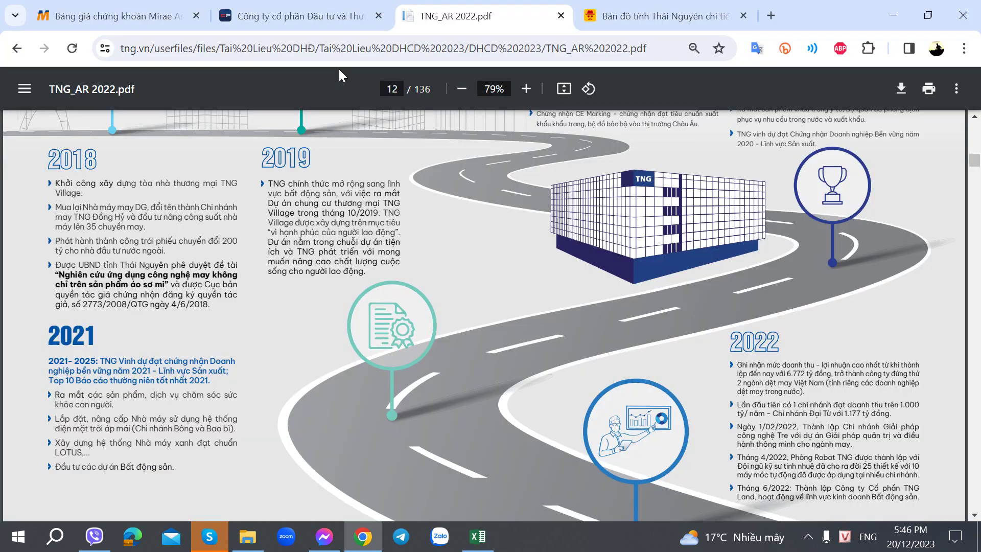
key(alt+Tab)
text(chuyền)
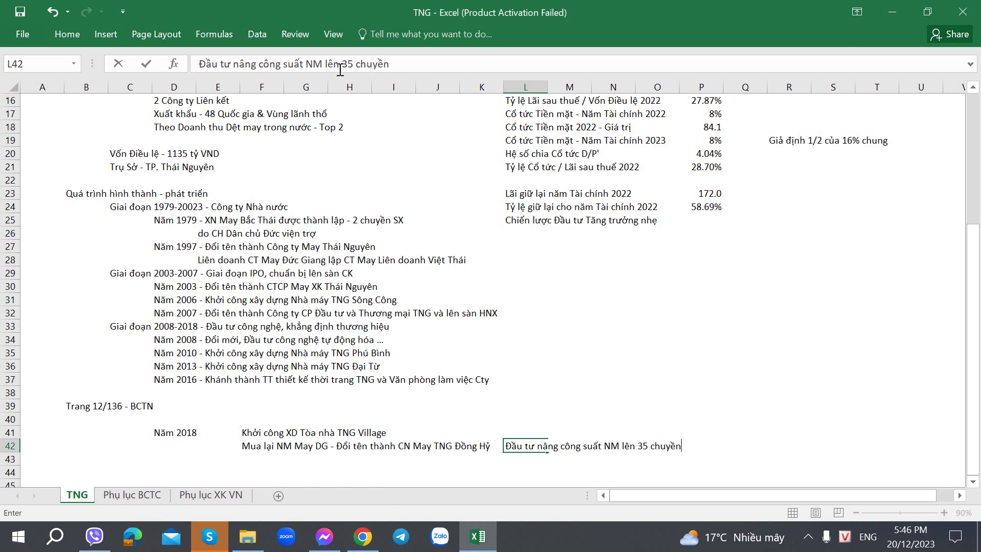
text( may)
key(Tab)
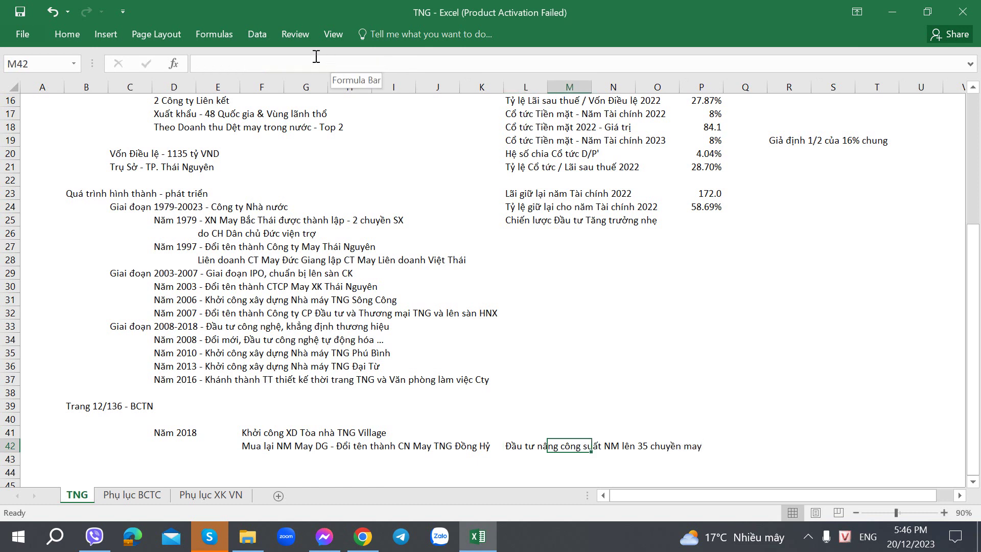
Step: Review the Google results on what a "chuyền may" is and how many workers it needs, then return to the annual report
key(Tab)
key(Tab)
click(443, 412)
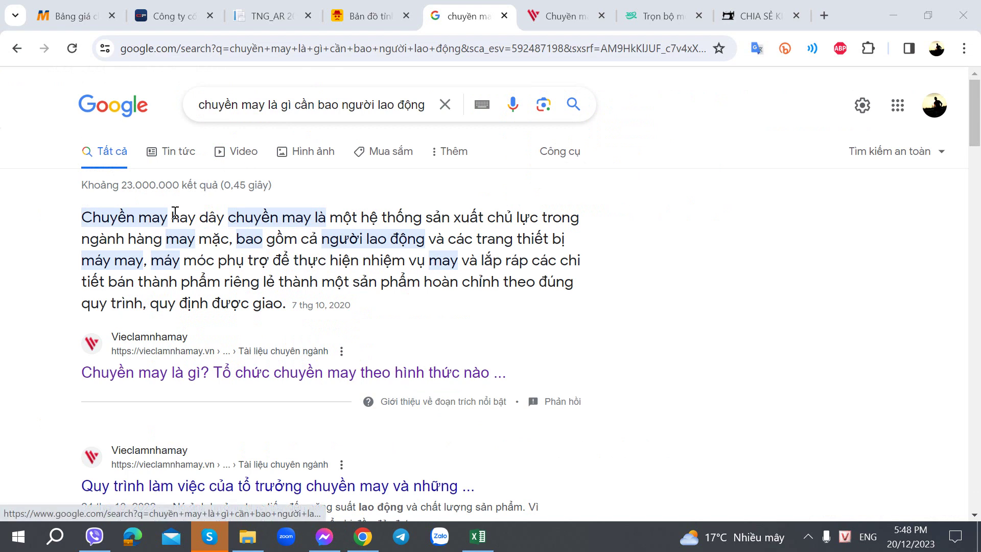
scroll(180, 252, down, 3)
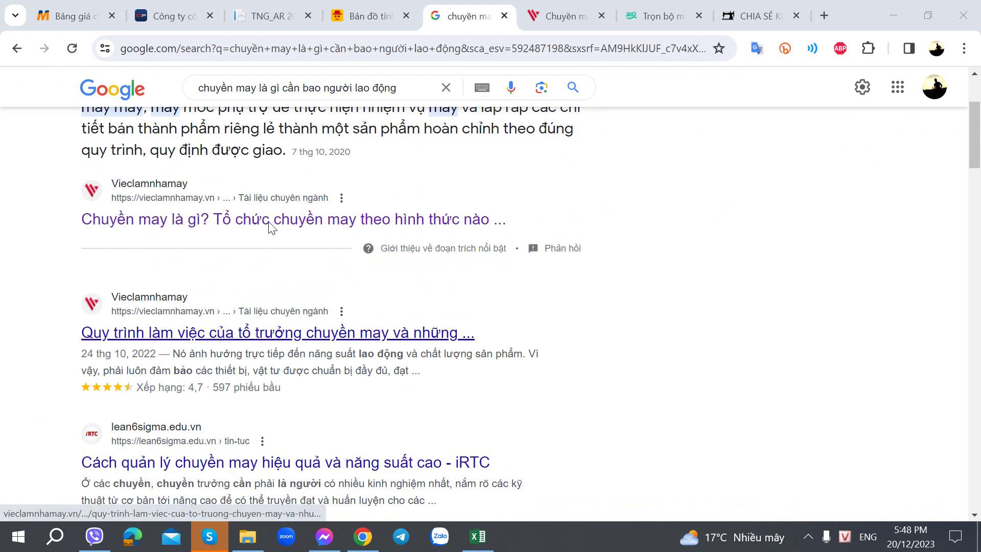
click(271, 16)
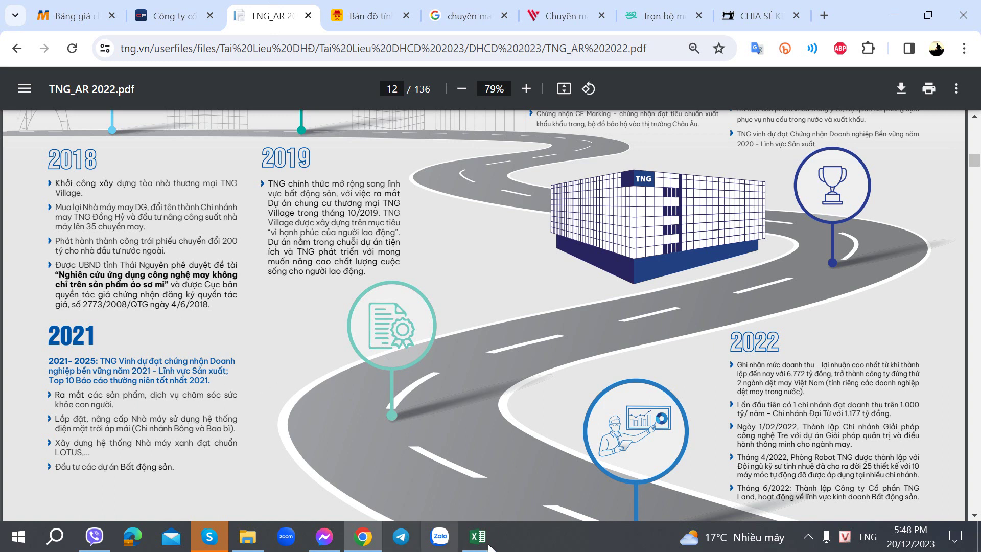
Step: Select F43 below the 2018 notes in Excel and consult the report's remaining 2018 milestones
click(478, 537)
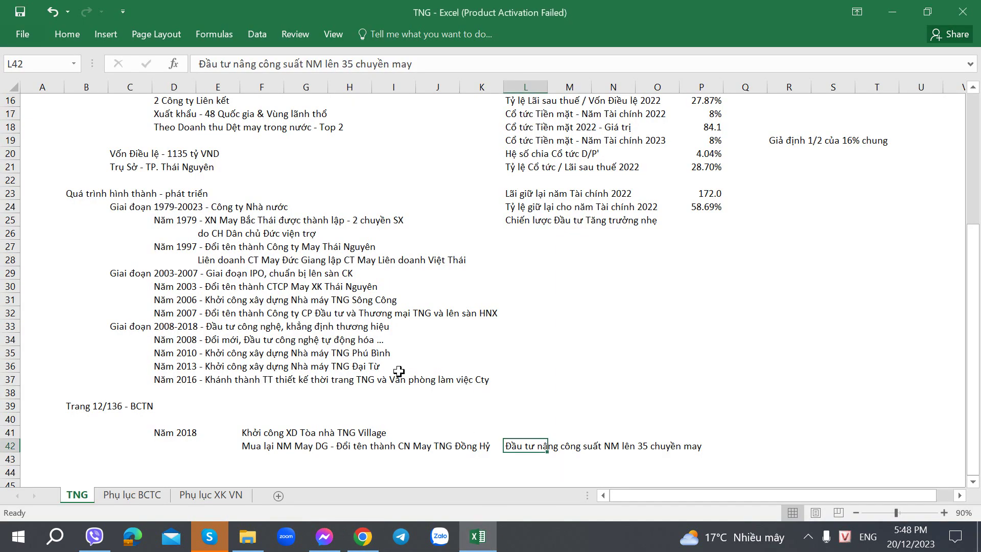
scroll(358, 404, down, 2)
click(267, 384)
key(alt+Tab)
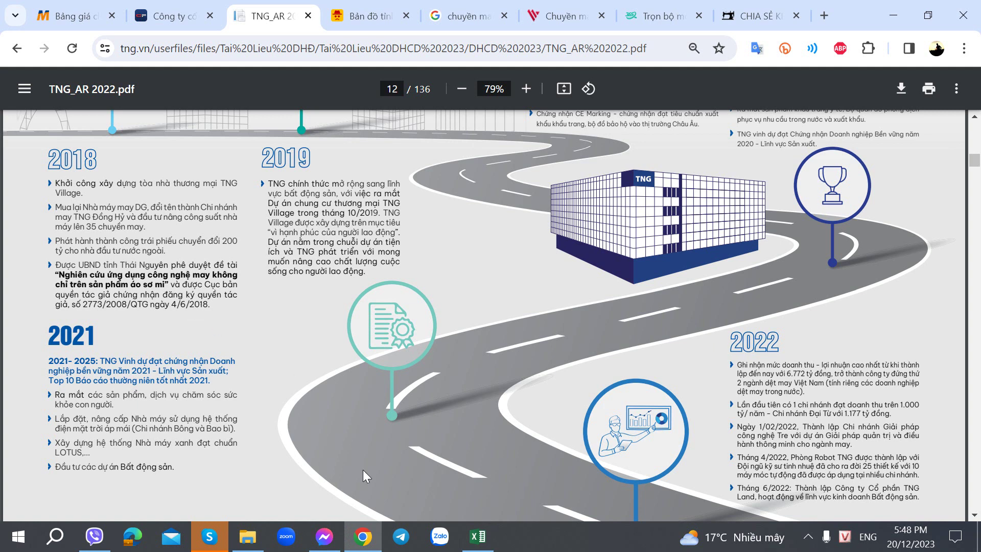
click(478, 537)
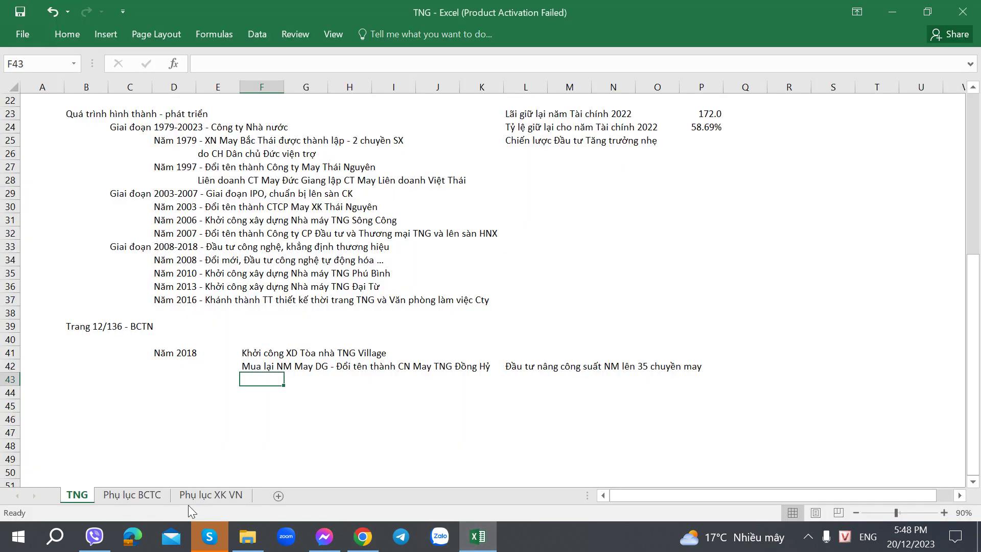
Step: Go through the 2022 row of the Phụ lục BCTC sheet from the fixed asset columns across to D/Thu Thuần
click(154, 497)
click(495, 187)
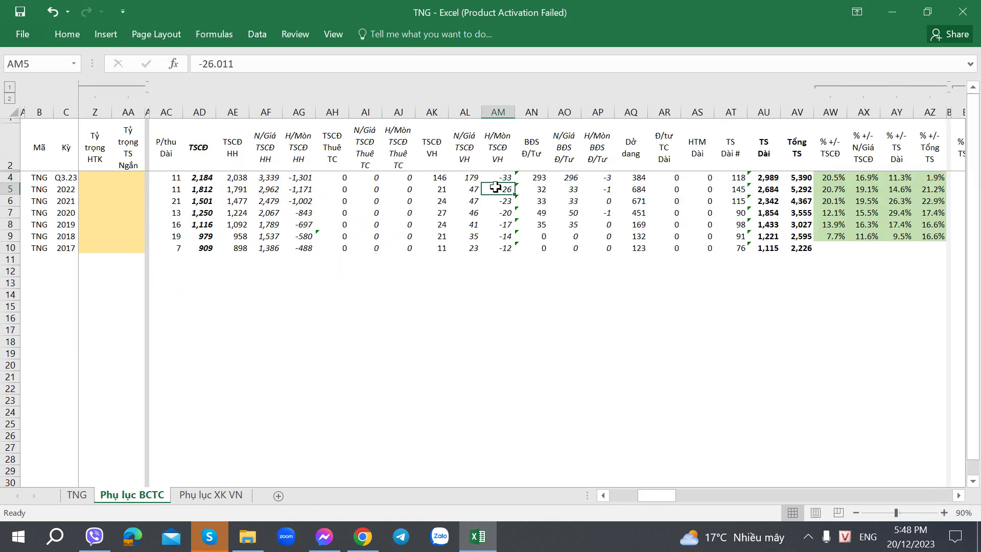
key(Right)
key(Right)
key(Right)
key(Right)
key(Right)
key(Right)
key(Right)
key(Right)
key(Right)
key(Right)
key(Right)
key(Right)
key(Right)
key(Right)
key(Right)
key(Right)
key(Right)
key(Right)
key(Right)
key(Right)
key(Right)
key(Right)
key(Right)
key(Right)
key(Right)
key(Right)
key(Right)
key(Right)
key(Right)
key(Right)
key(Right)
key(Right)
key(Right)
key(Right)
key(Right)
key(Right)
key(Right)
key(Right)
key(Right)
key(Right)
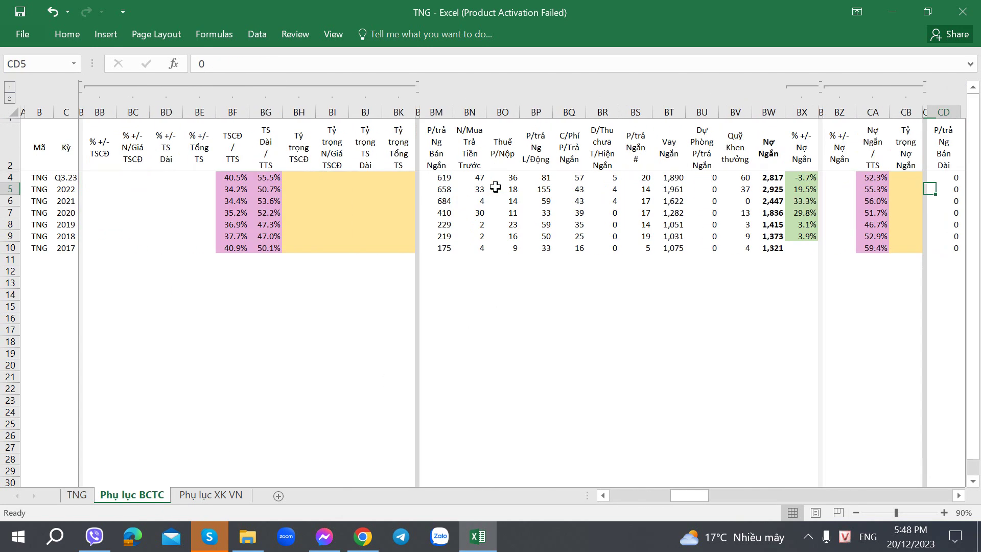
key(Right)
key(Right)
key(Right)
key(Right)
key(Right)
key(Right)
key(Right)
key(Right)
key(Right)
key(Right)
key(Right)
key(Right)
key(Right)
key(Right)
key(Right)
key(Right)
key(Right)
key(Right)
key(Right)
key(Right)
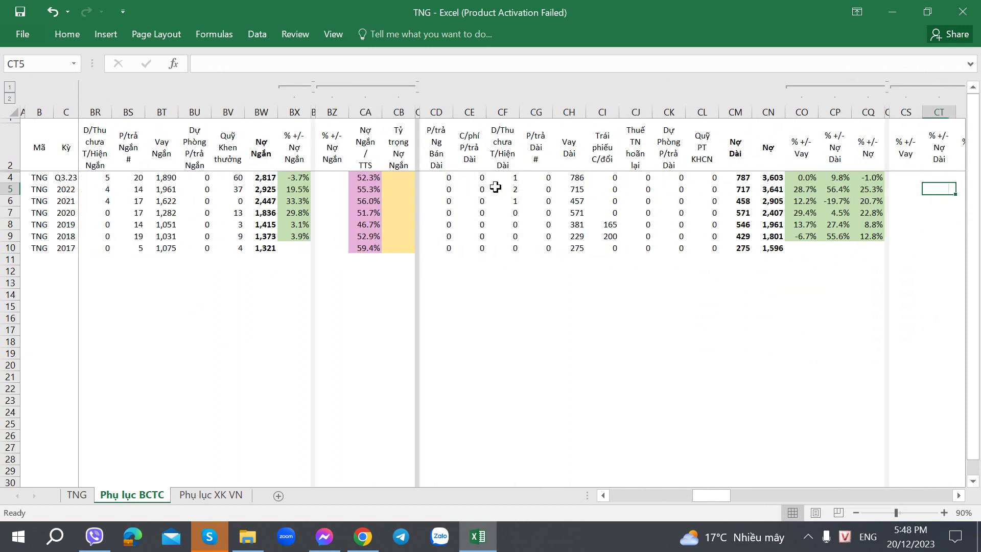
key(Right)
key(Right)
key(Right)
key(Right)
key(Right)
key(Right)
key(Right)
key(Right)
key(Right)
key(Right)
key(Right)
key(Right)
key(Right)
key(Right)
key(Right)
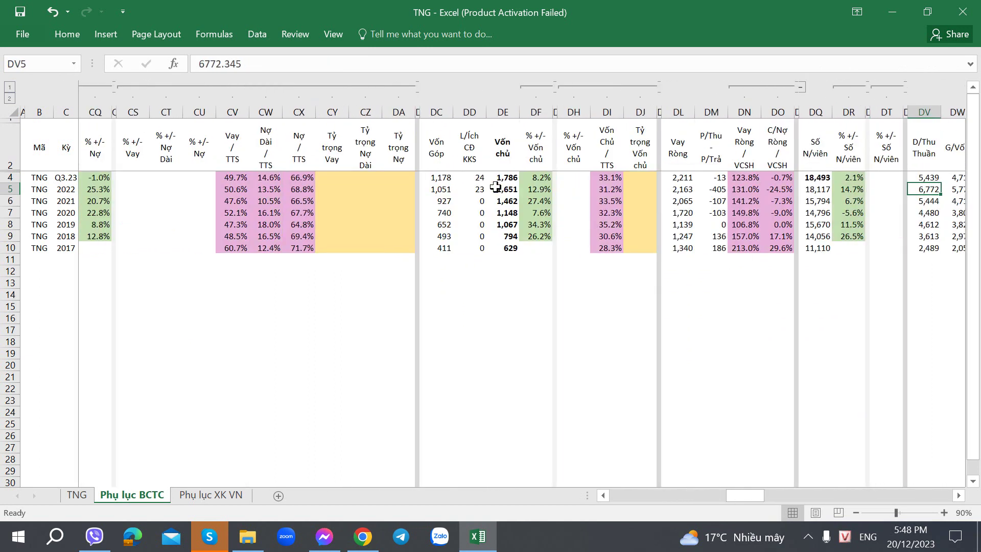
Step: Go back along the 2022 row to the long-term debt columns around Trái phiếu C/đổi
key(Left)
key(Left)
key(Left)
key(Left)
key(Left)
key(Left)
key(Left)
key(Left)
key(Left)
key(Left)
key(Left)
key(Left)
key(Left)
key(Left)
key(Left)
key(Left)
key(Left)
key(Left)
key(Left)
key(Left)
key(Left)
key(Left)
key(Left)
key(Left)
key(Left)
key(Left)
key(Left)
key(Left)
key(Left)
key(Left)
key(Left)
key(Left)
key(Left)
key(Left)
key(Left)
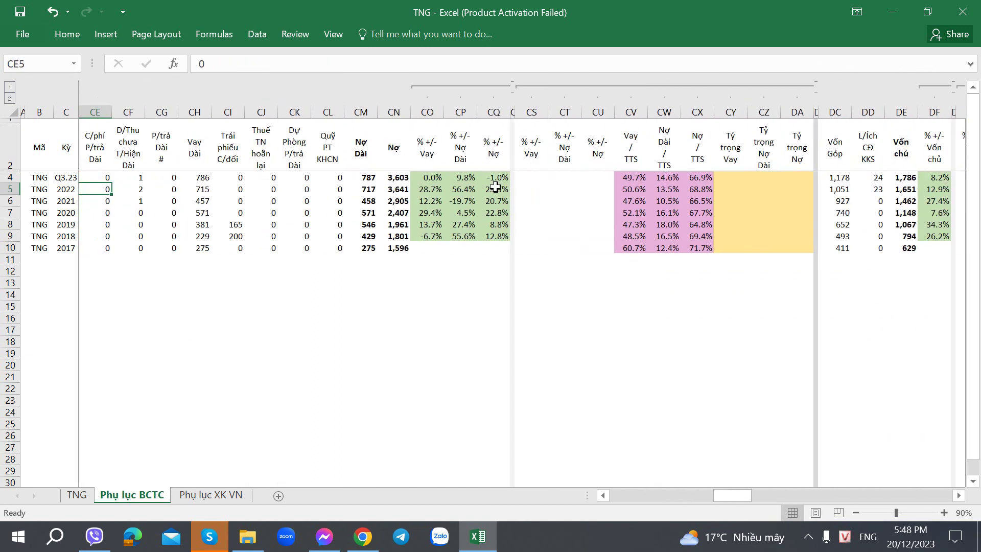
Step: Check the Trái phiếu C/đổi column of the Phụ lục BCTC sheet year by year from 2018 to 2020
key(Down)
key(Down)
key(Down)
key(Down)
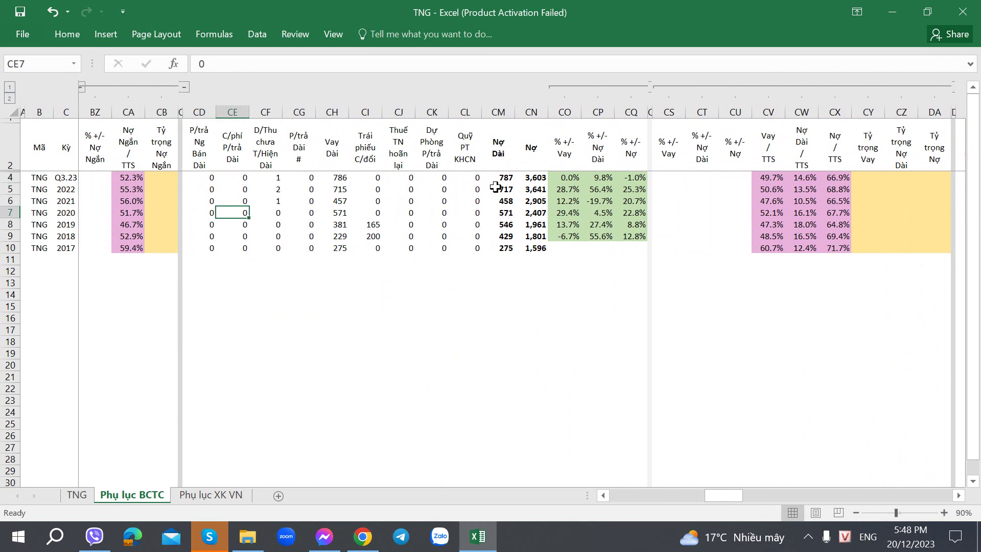
key(Right)
key(Right)
key(Right)
key(Right)
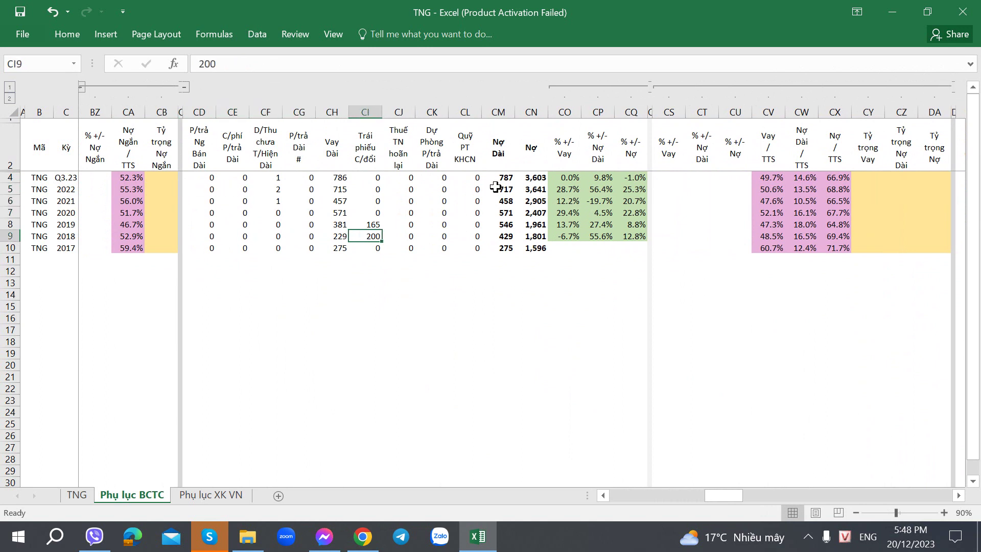
key(Up)
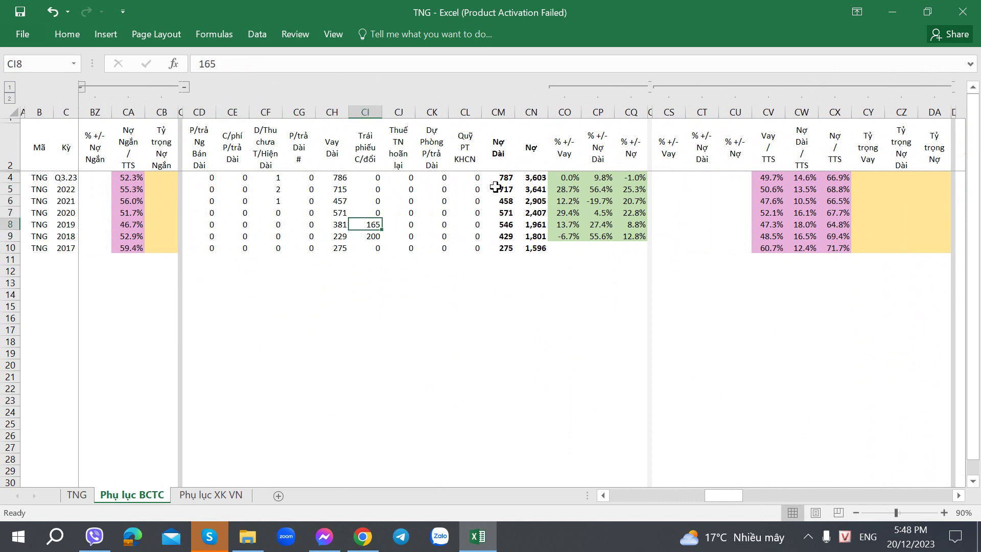
key(Up)
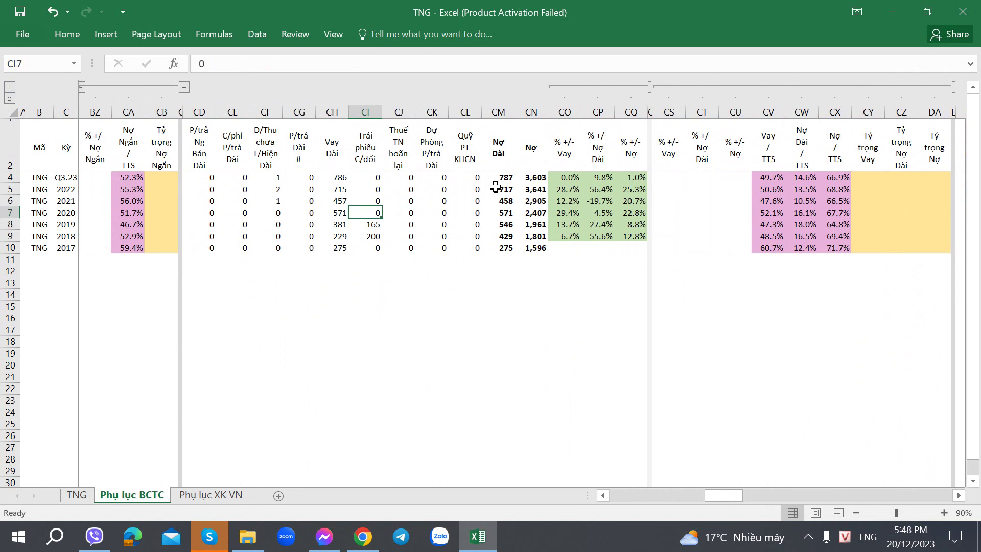
Step: Consult the report's 2018 bond milestone and start the note in F43 of the TNG sheet with "Phát hành TP Chuyển đổi cho NĐTN"
key(alt+Tab)
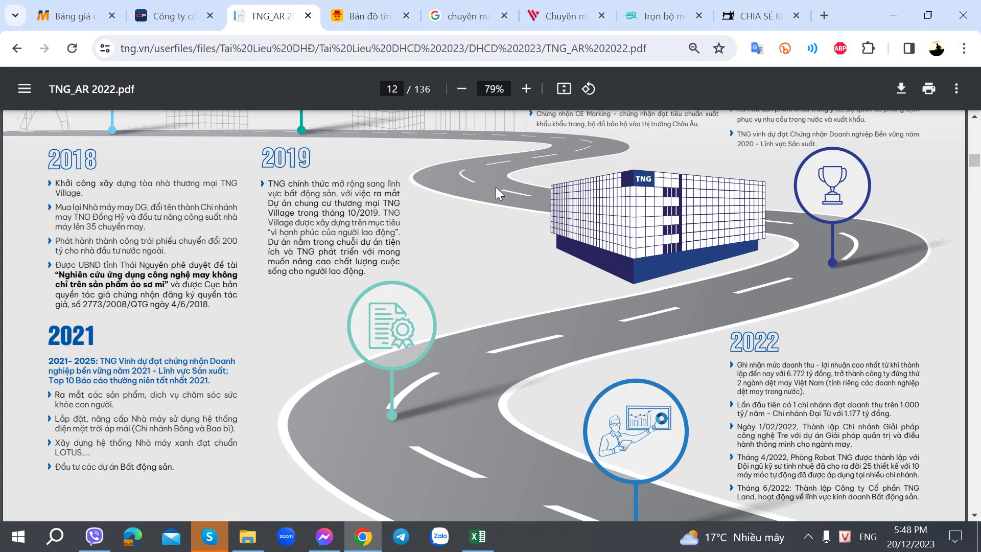
click(478, 537)
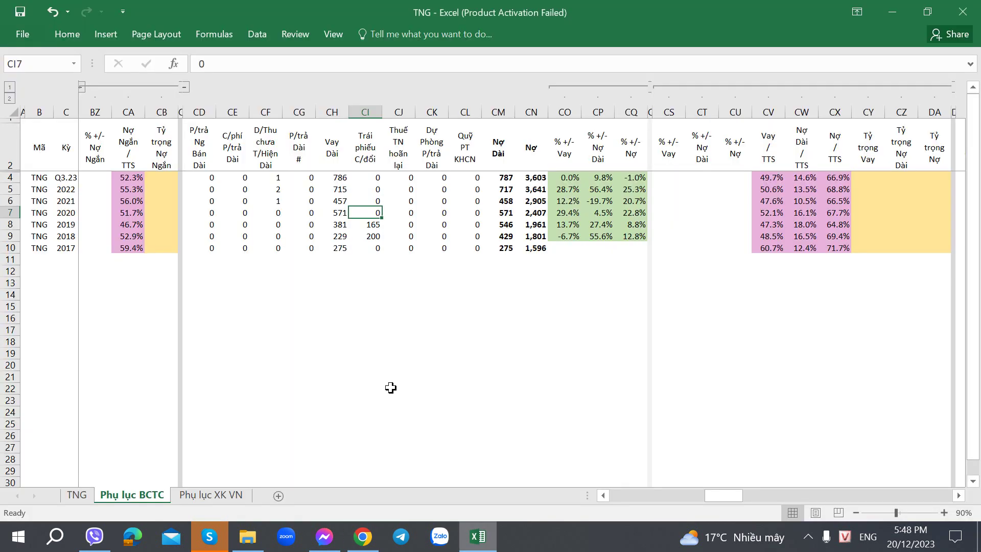
click(81, 498)
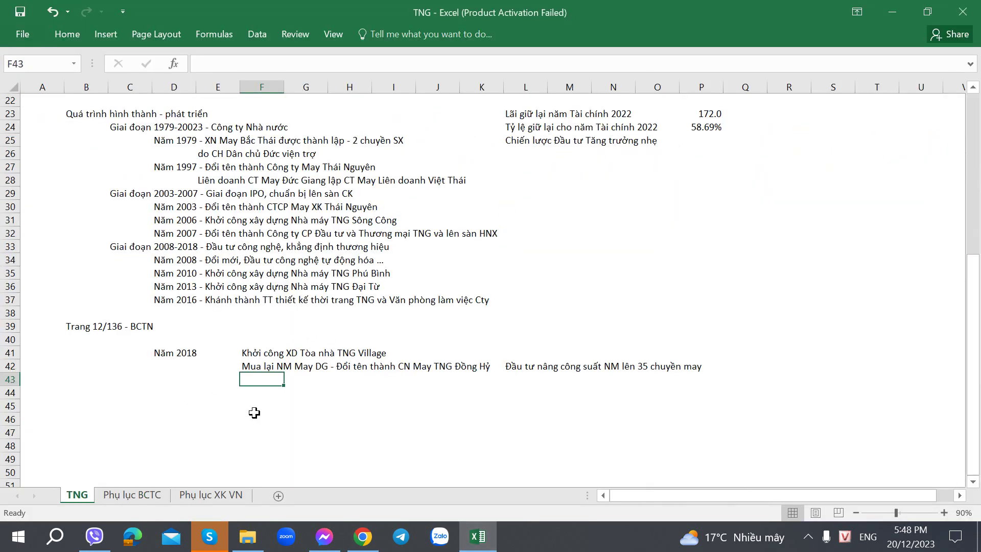
text(Phát hành )
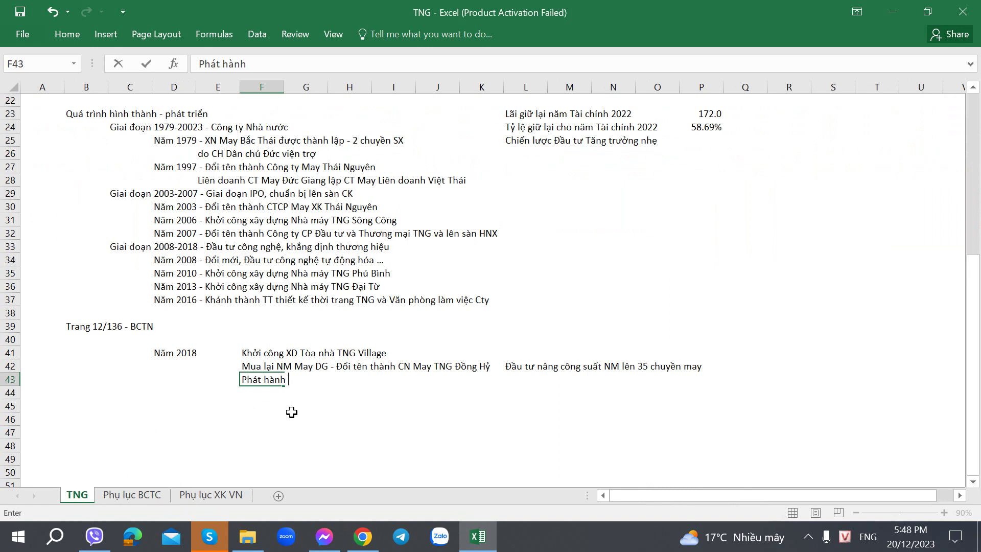
text(TP Chuyể đ)
text( đổi)
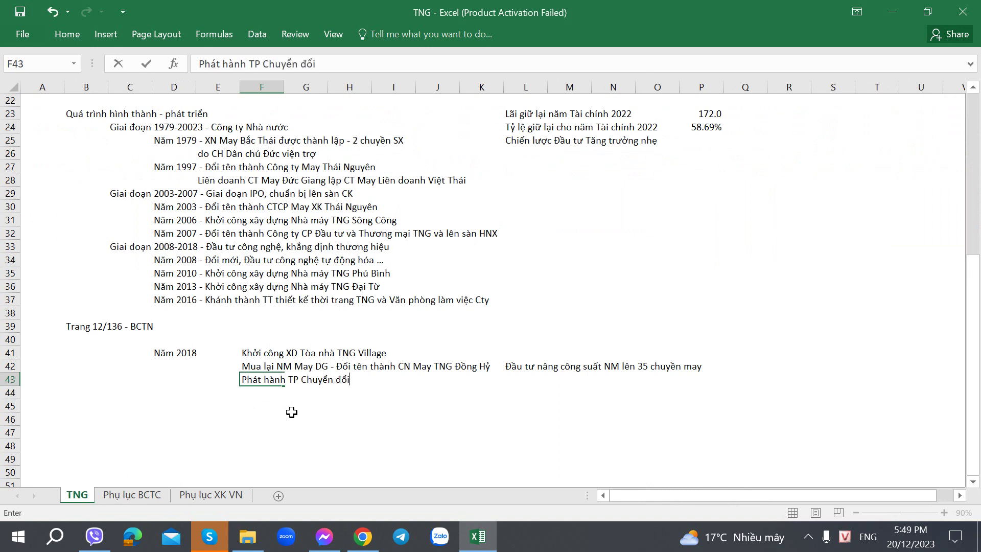
key(alt+Tab)
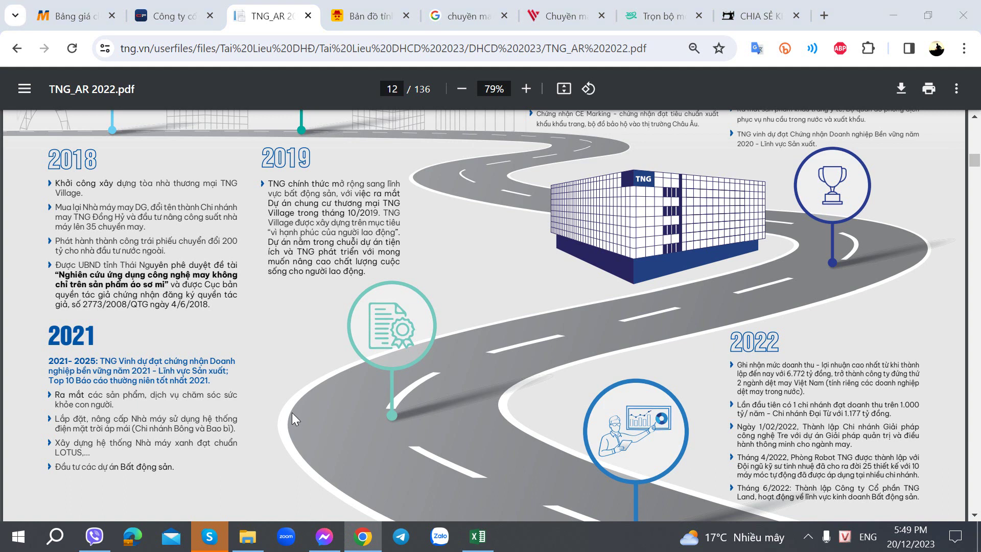
key(alt+Tab)
text(cho ND)
text(TN )
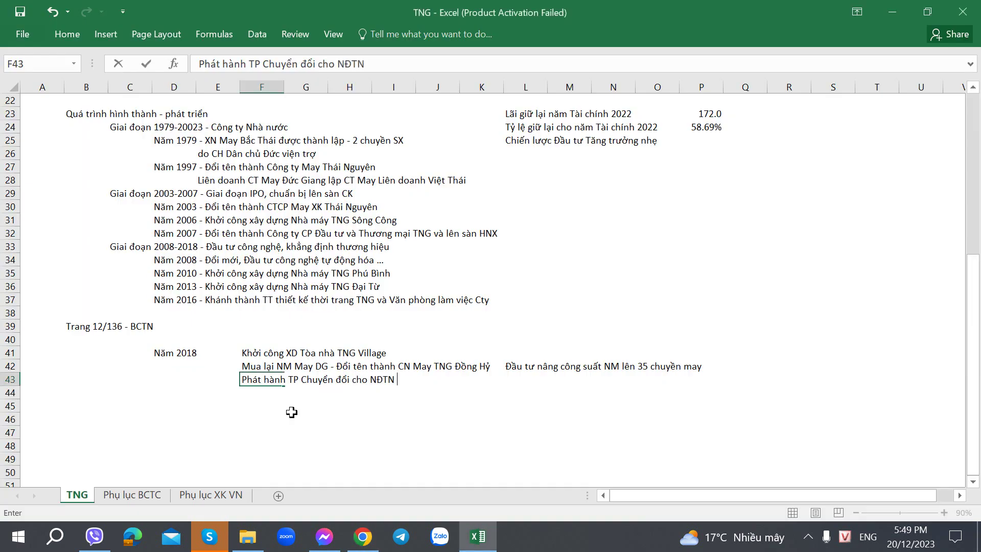
Step: Trim the F43 note to "Phát hành TP Chuyển đổi cho NĐT" and undo the stray "NN" entry over it
text( - 200)
key(BackSpace)
key(BackSpace)
key(BackSpace)
key(BackSpace)
key(BackSpace)
key(BackSpace)
key(BackSpace)
key(BackSpace)
key(BackSpace)
key(BackSpace)
key(BackSpace)
shift+click(291, 412)
text(NN)
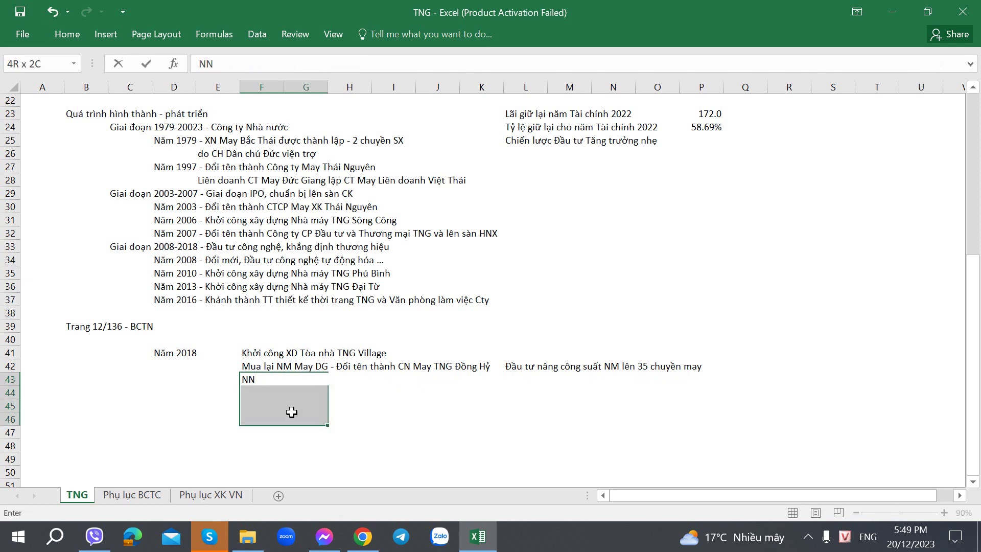
click(475, 452)
key(ctrl+z)
click(257, 378)
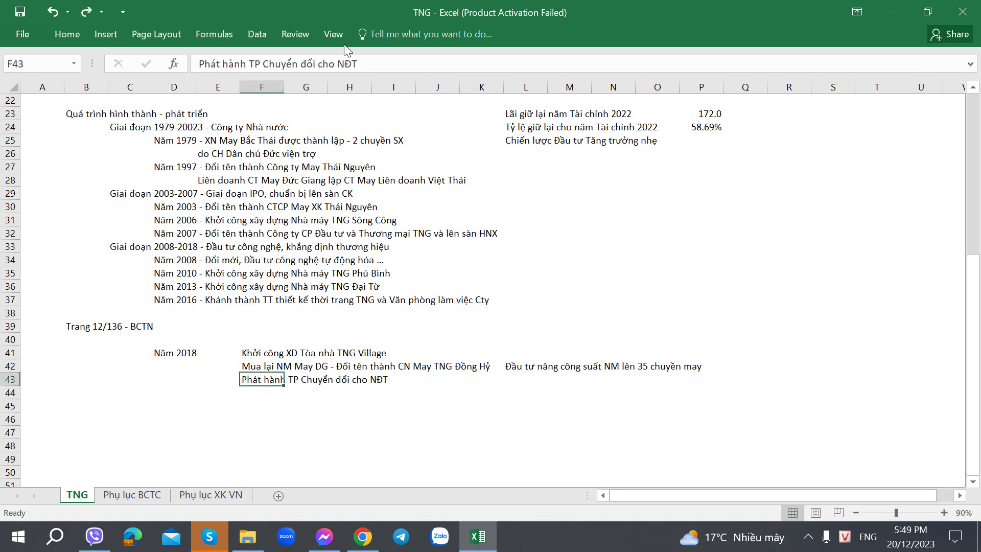
Step: Complete the F43 note as "Phát hành TP Chuyển đổi cho NĐTNN - 200 tỷ đồng (Năm 2020 đã chuyển đổi)"
click(364, 64)
text(NN -)
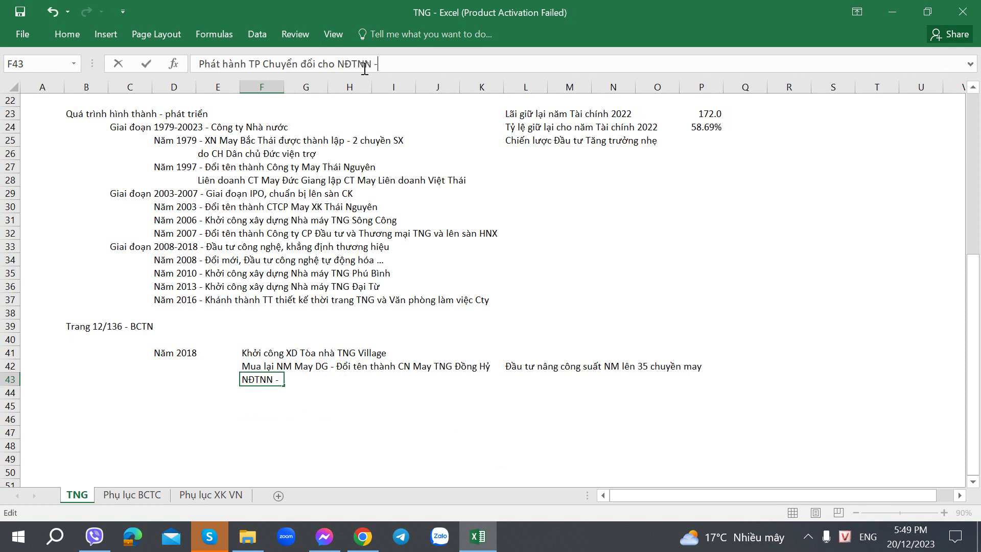
text( 200 tỷ đồng)
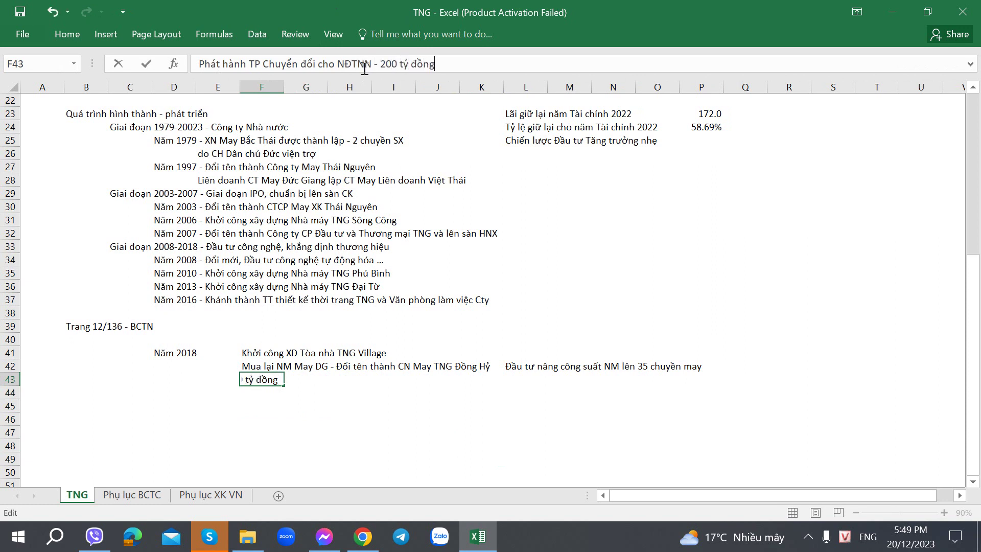
text( (Năm 2020 đa)
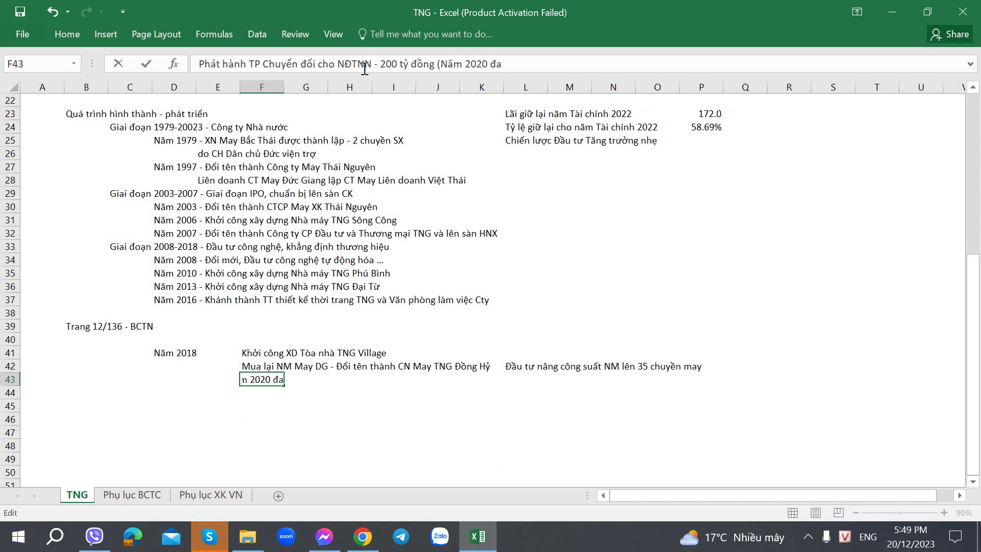
key(BackSpace)
text(ã chuyển đô)
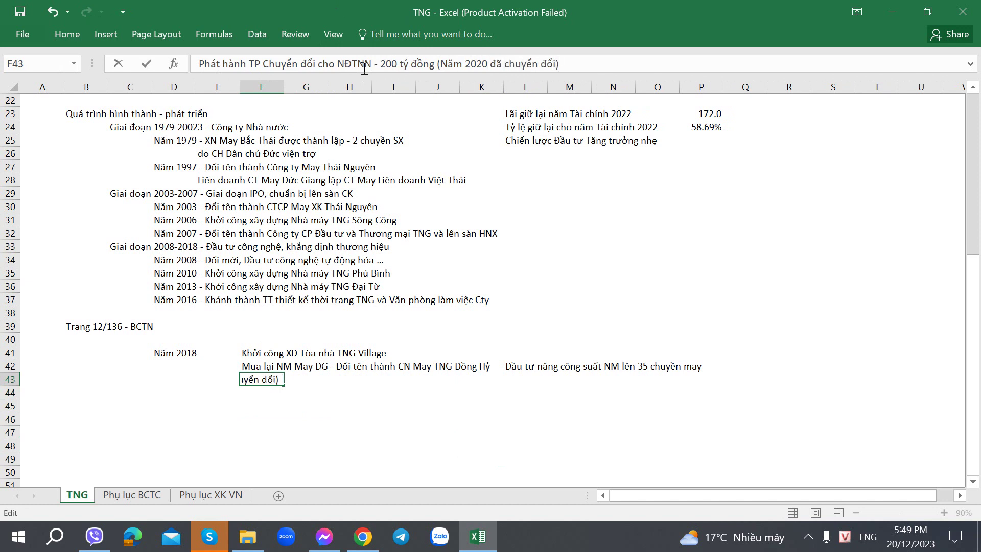
text(i))
key(Return)
Step: Switch to Chrome to read the report's 2019 milestone and look over the Google results for "tng village"
key(alt+Tab)
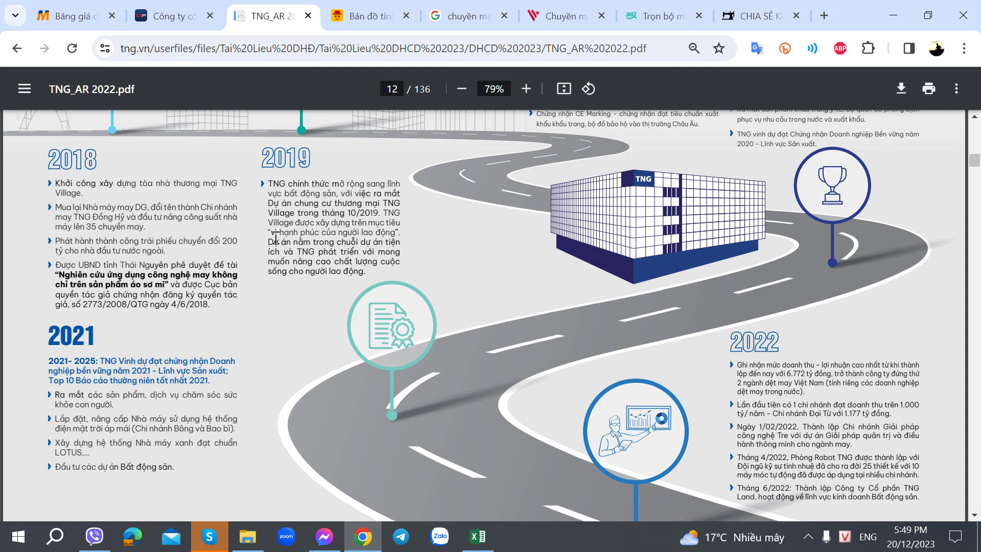
double_click(279, 213)
key(alt+Tab)
scroll(378, 391, up, 1)
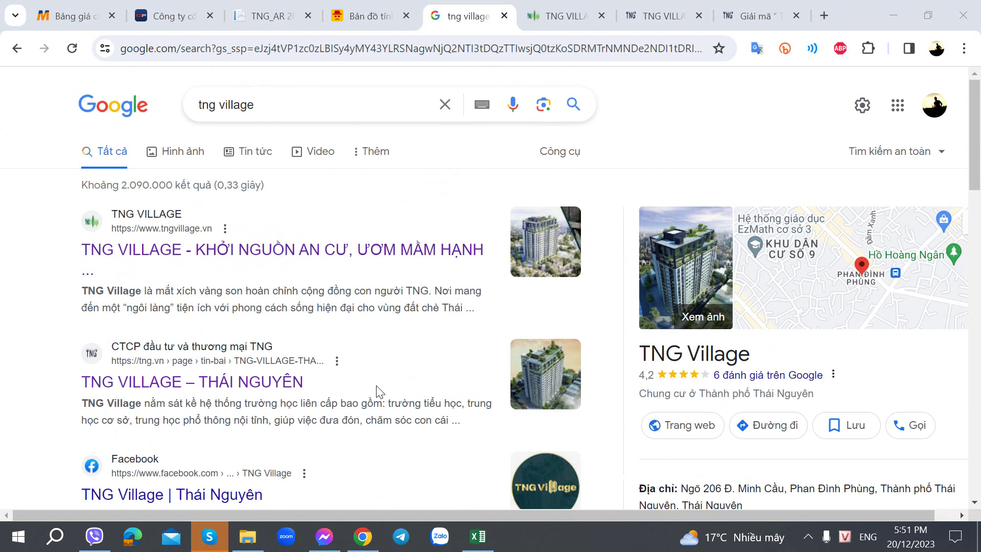
scroll(378, 391, down, 4)
scroll(378, 391, up, 4)
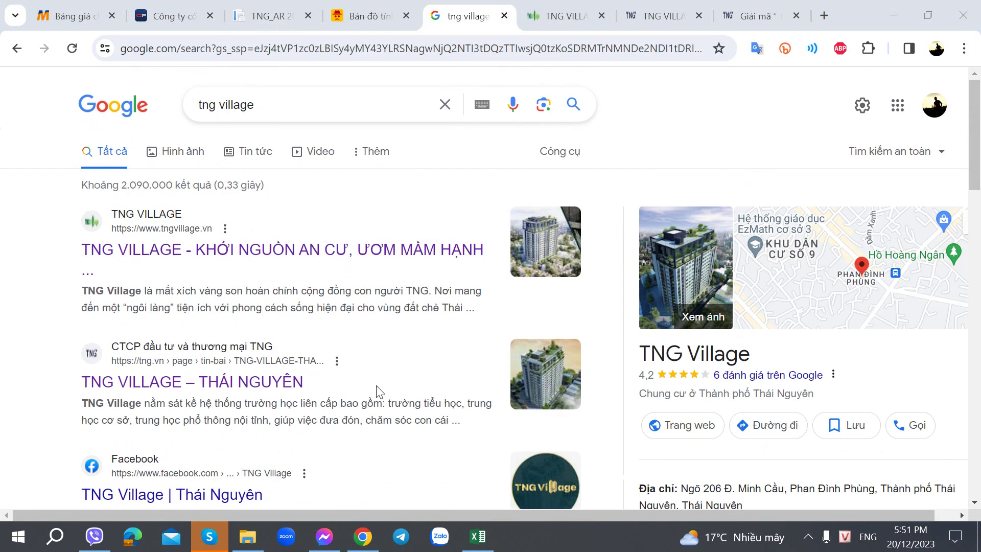
Step: Go through the project overview and the apartment types on the tngvillage.vn site
click(544, 12)
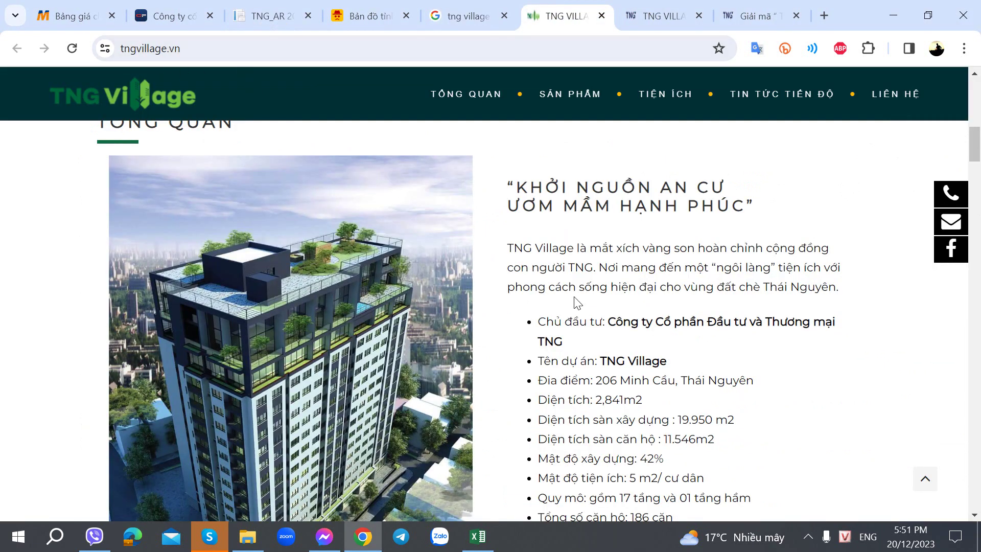
scroll(593, 292, down, 10)
scroll(592, 295, down, 8)
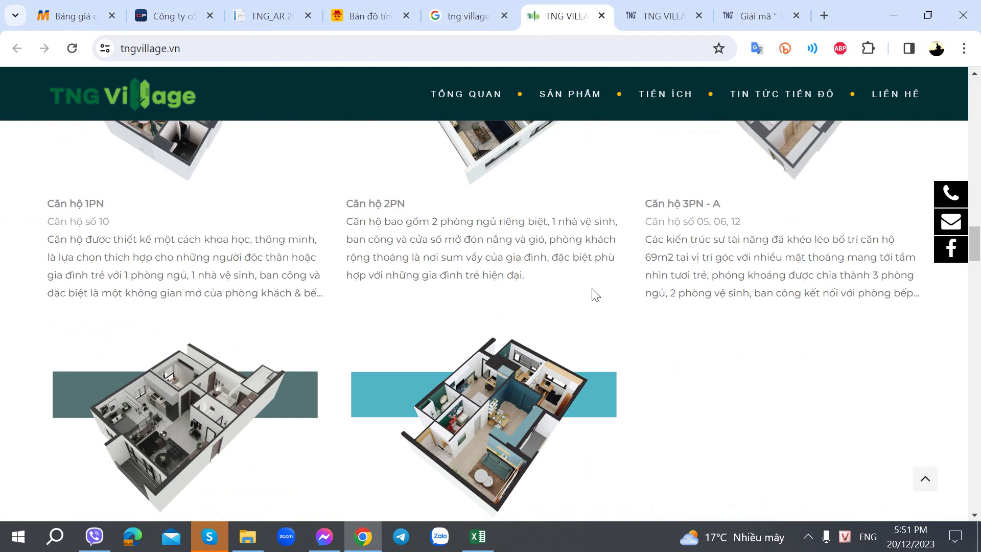
scroll(593, 294, up, 6)
scroll(592, 292, down, 4)
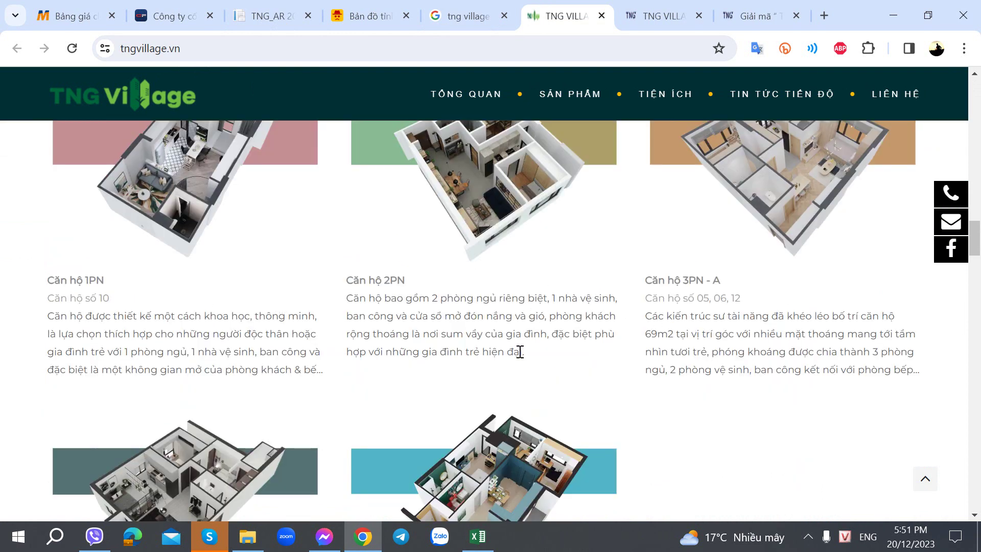
scroll(519, 352, down, 6)
scroll(518, 351, down, 5)
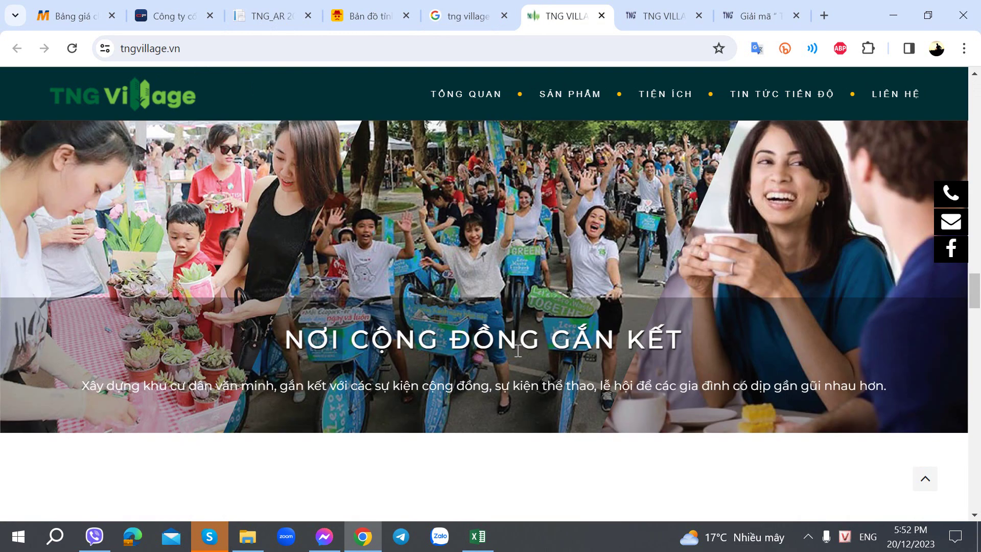
Step: Examine the amenities, surroundings and Tầng 1 floor plan of TNG Village on its site
scroll(518, 351, down, 5)
scroll(59, 331, down, 6)
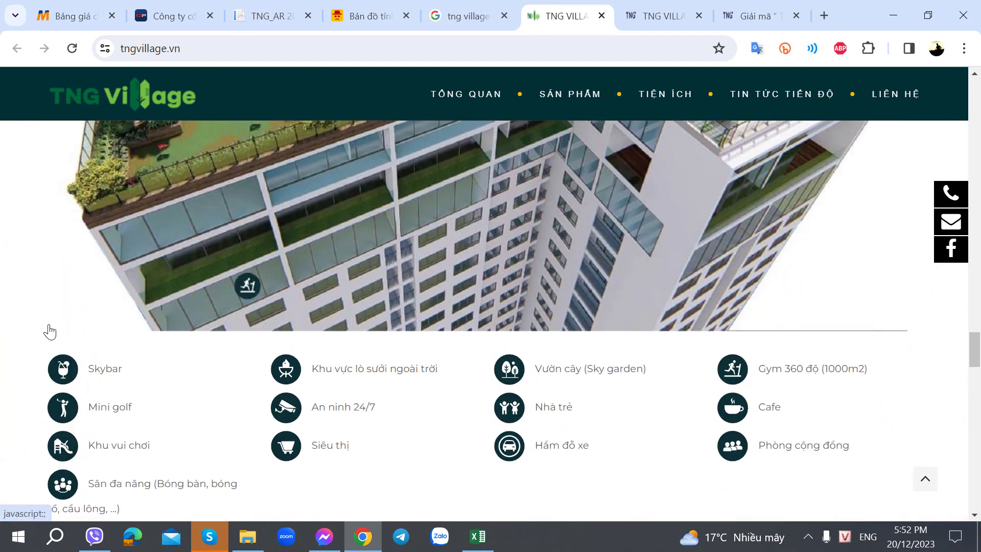
scroll(48, 330, up, 4)
scroll(48, 328, down, 6)
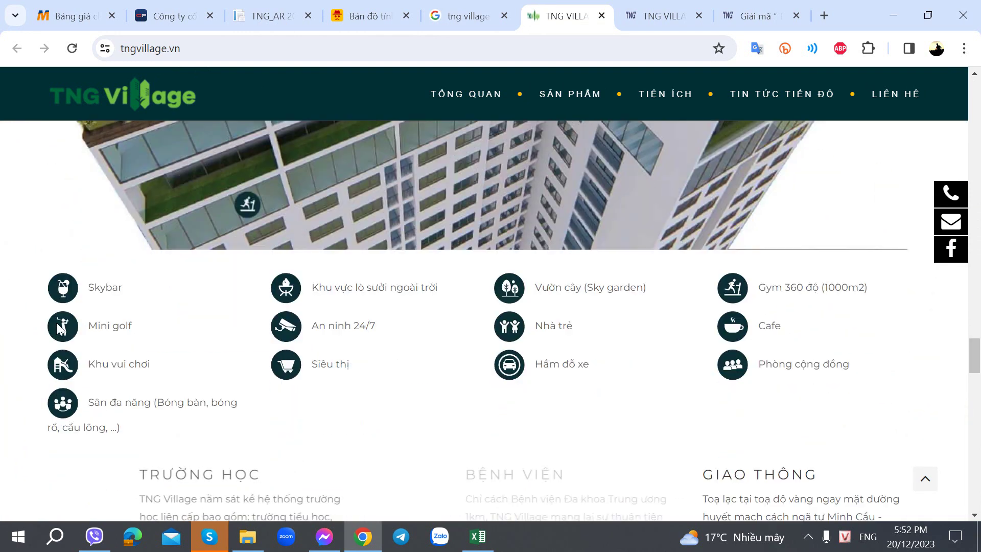
scroll(58, 321, down, 10)
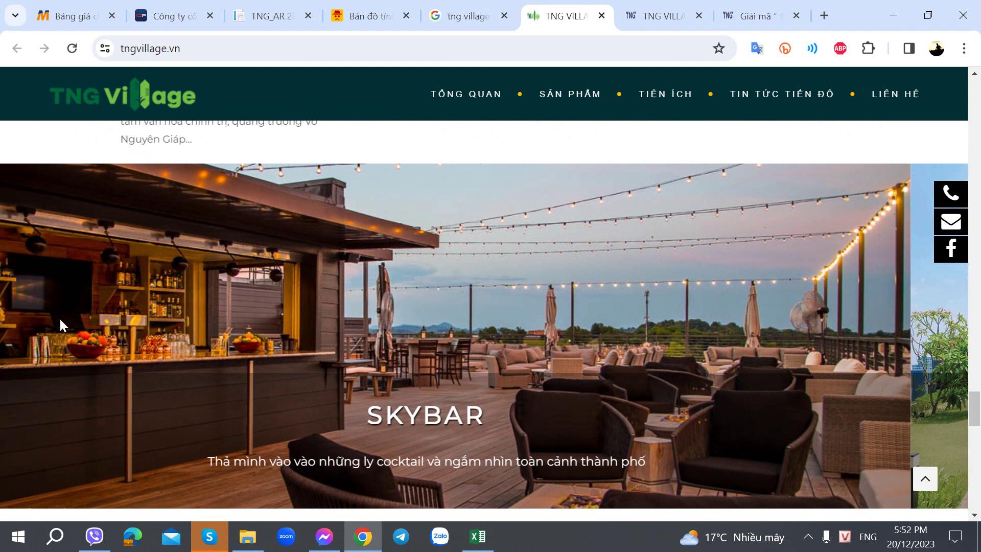
scroll(562, 276, up, 15)
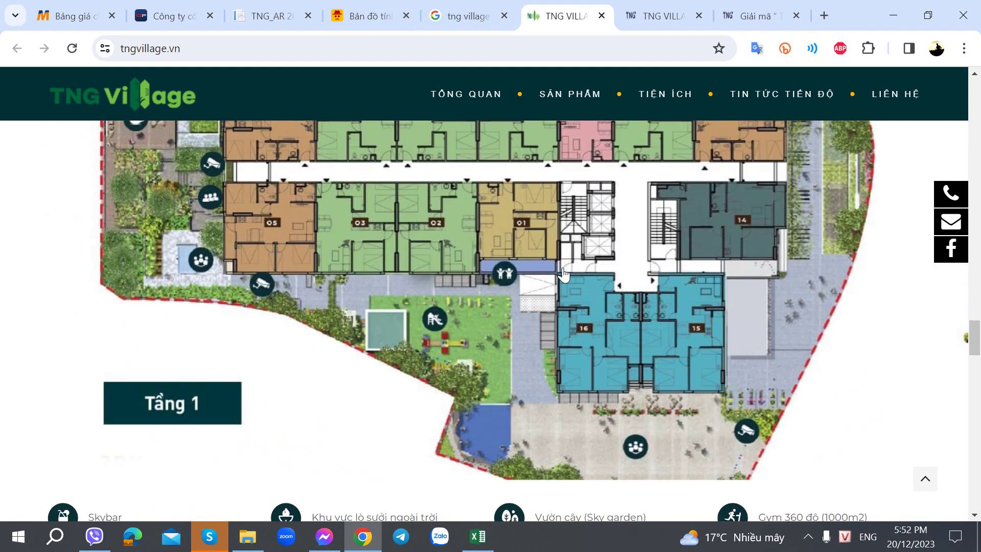
Step: Review the TNG Village project specifications on tngvillage.vn and in the TNG Village Thái Nguyên article on tng.vn
scroll(564, 275, up, 10)
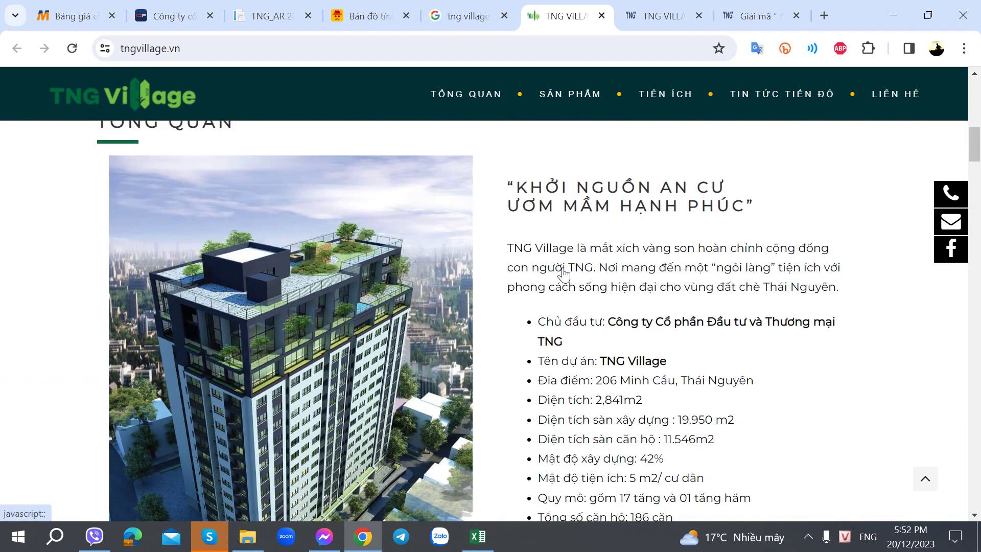
scroll(587, 286, down, 2)
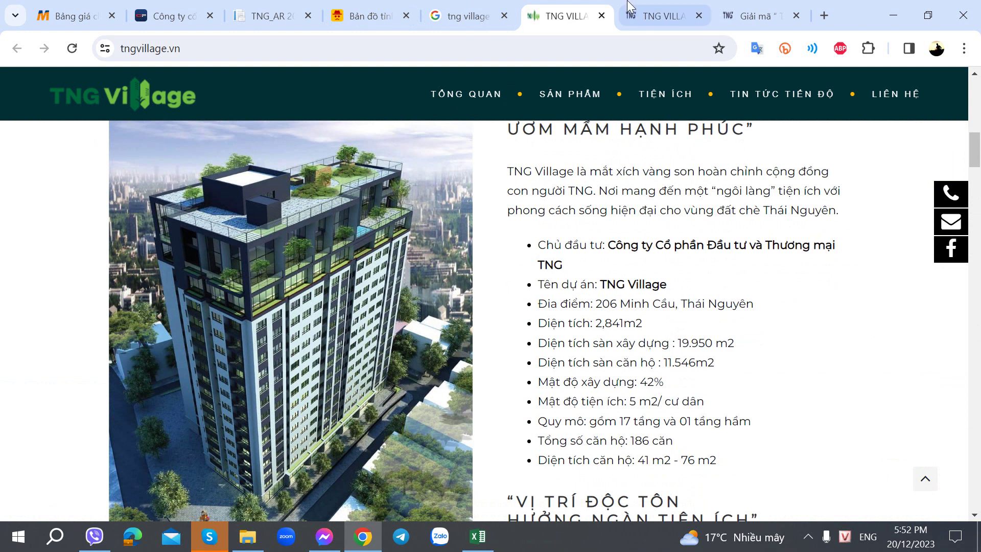
click(659, 16)
scroll(456, 341, down, 4)
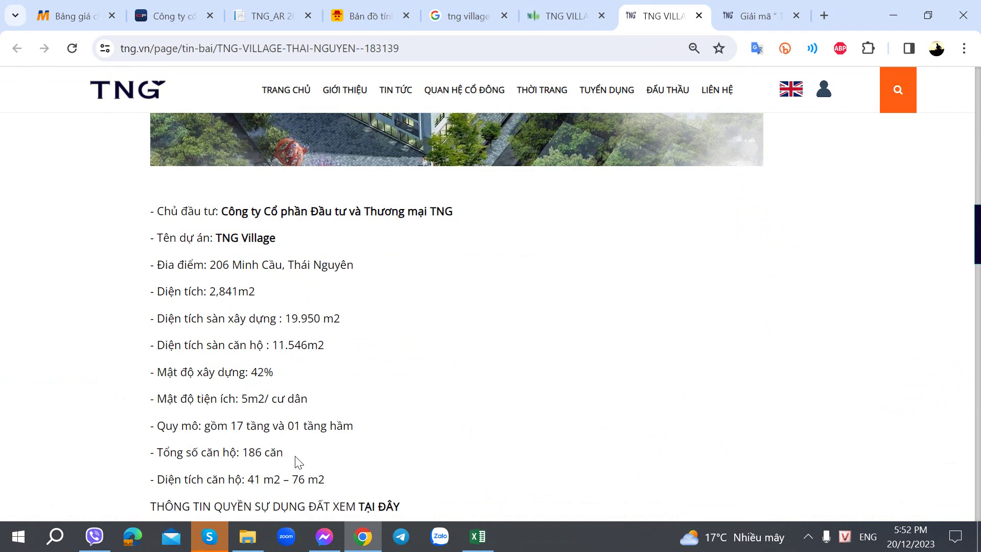
scroll(296, 475, down, 3)
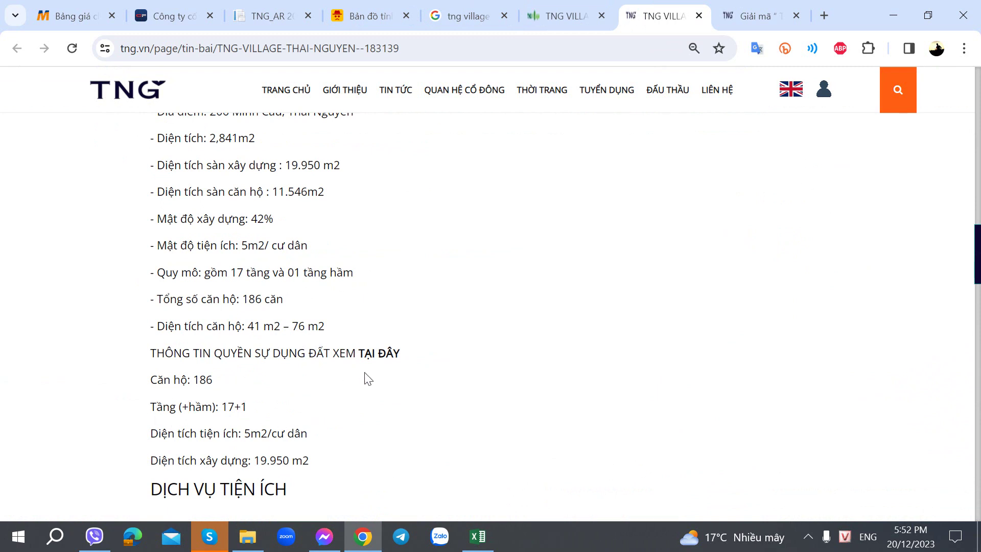
Step: Open the project's land use rights certificate PDF from the article and read through both of its pages
middle_click(387, 358)
click(648, 11)
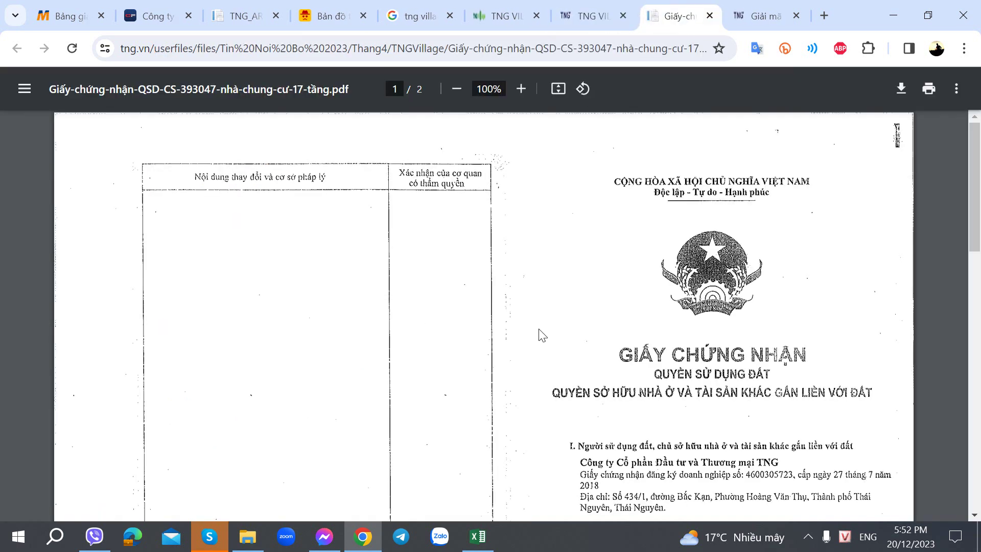
scroll(537, 334, down, 10)
scroll(537, 334, up, 9)
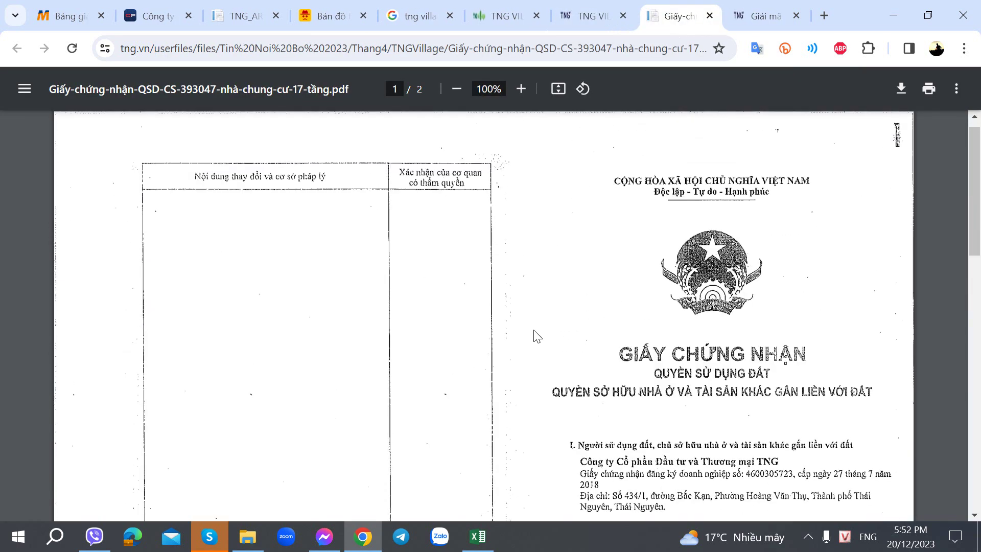
scroll(536, 336, down, 20)
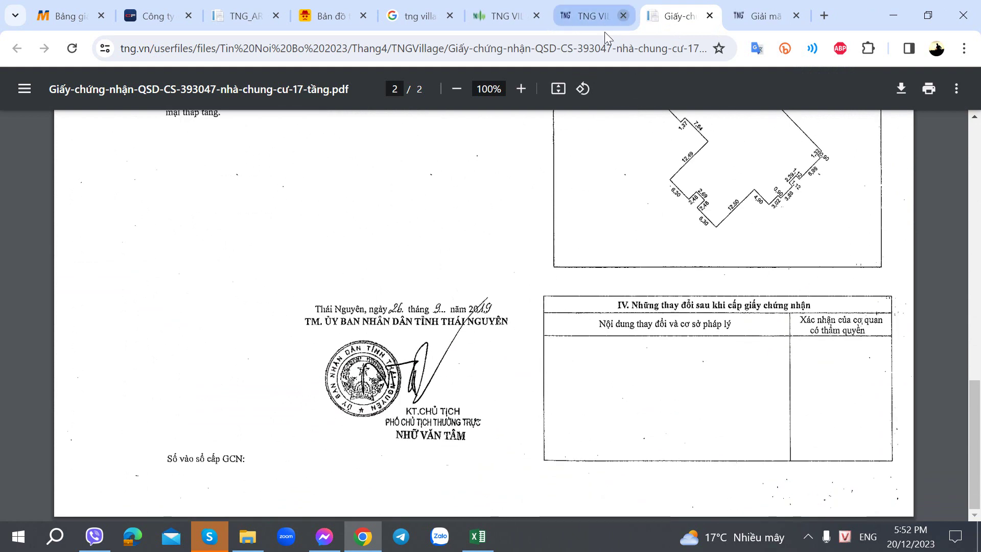
Step: Return to the TNG Village Thái Nguyên article on tng.vn and review its services, surroundings, typical floor plan and project specifications
click(625, 6)
scroll(312, 357, down, 6)
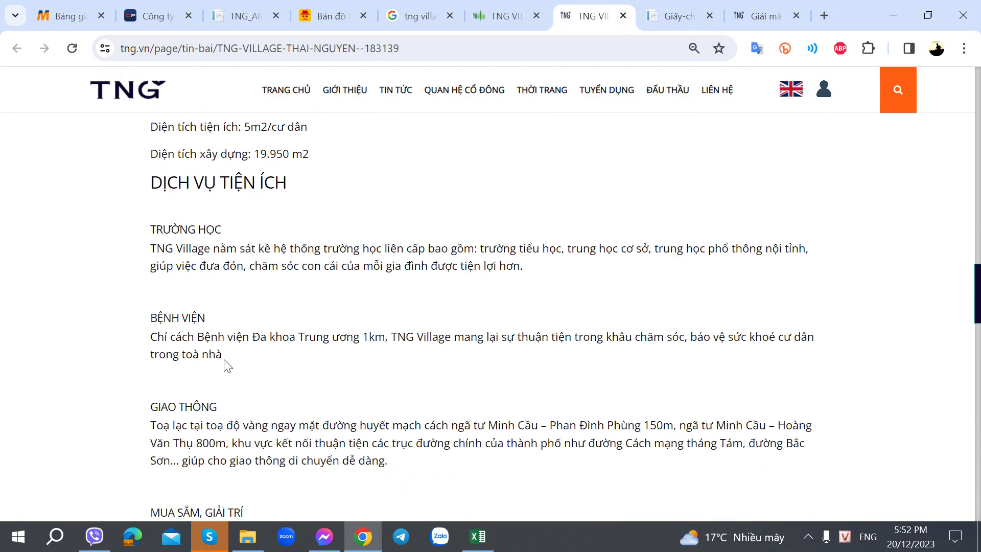
scroll(227, 364, down, 5)
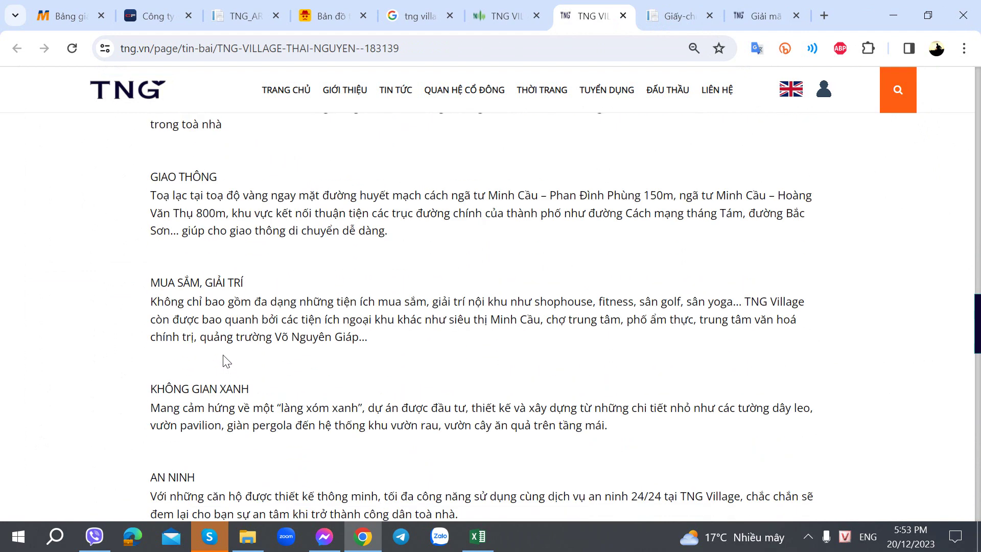
scroll(171, 278, up, 3)
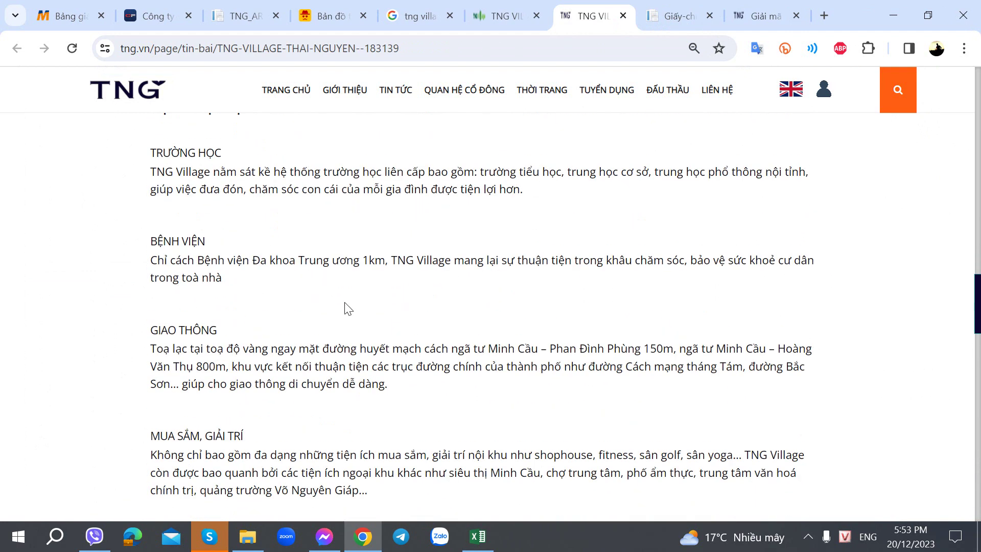
scroll(344, 307, down, 1)
scroll(298, 315, down, 10)
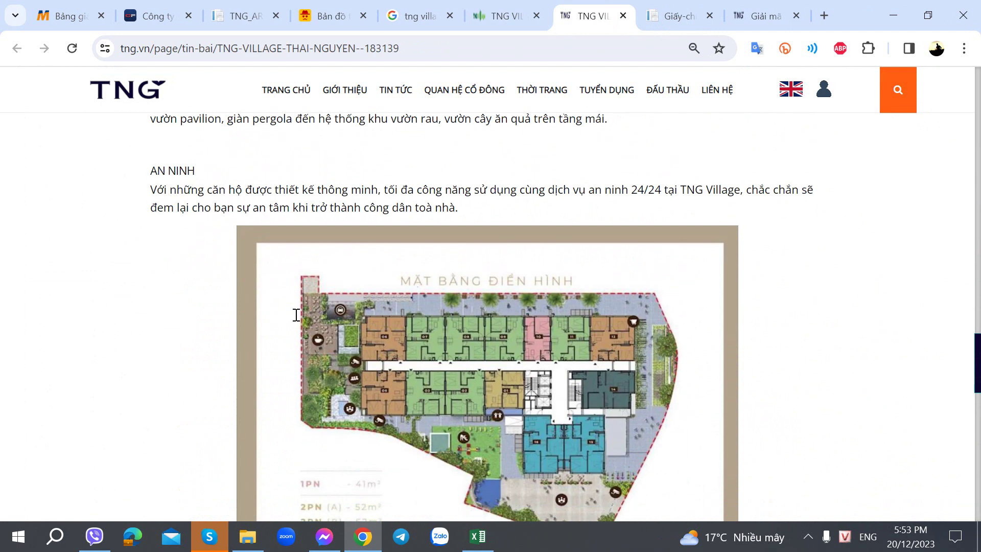
scroll(265, 325, up, 20)
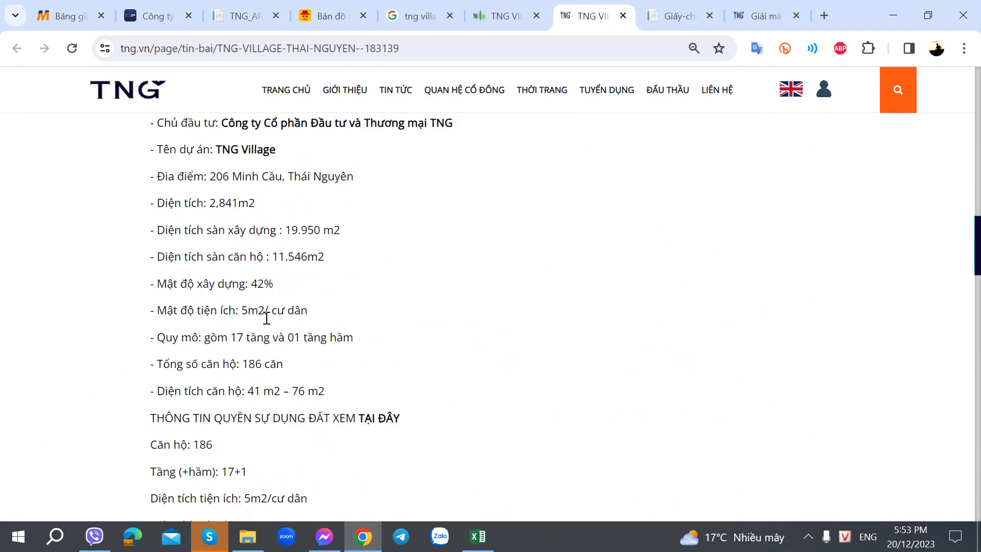
scroll(264, 315, down, 4)
scroll(264, 315, up, 4)
scroll(264, 315, down, 3)
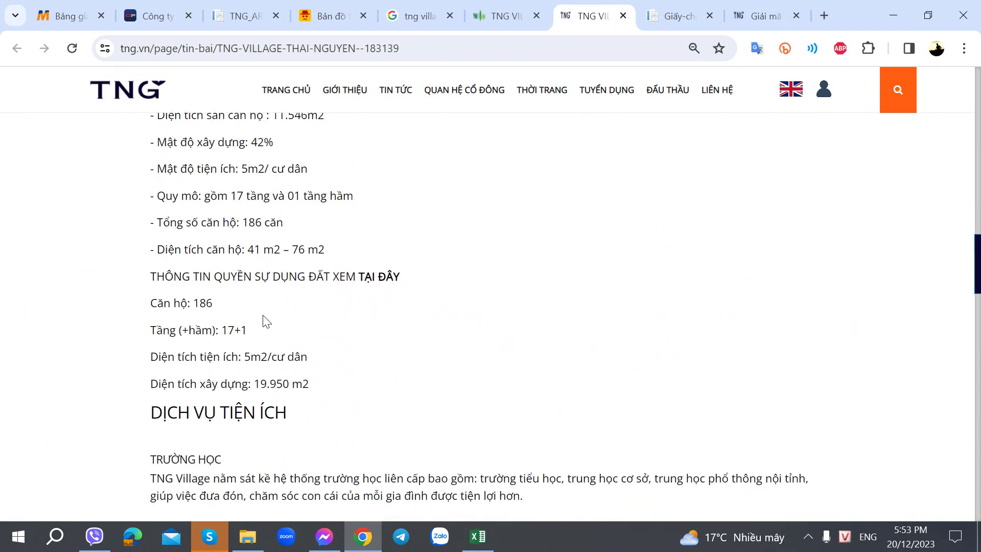
Step: Review the apartment price information and the introduction in the Giải mã TNG Village article on tng.vn
click(762, 6)
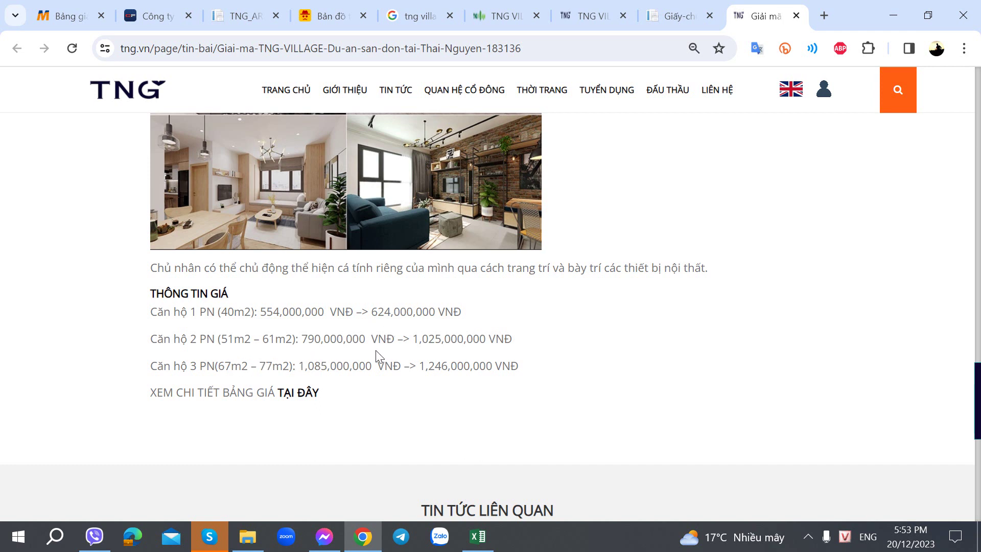
scroll(385, 357, up, 10)
scroll(379, 337, down, 10)
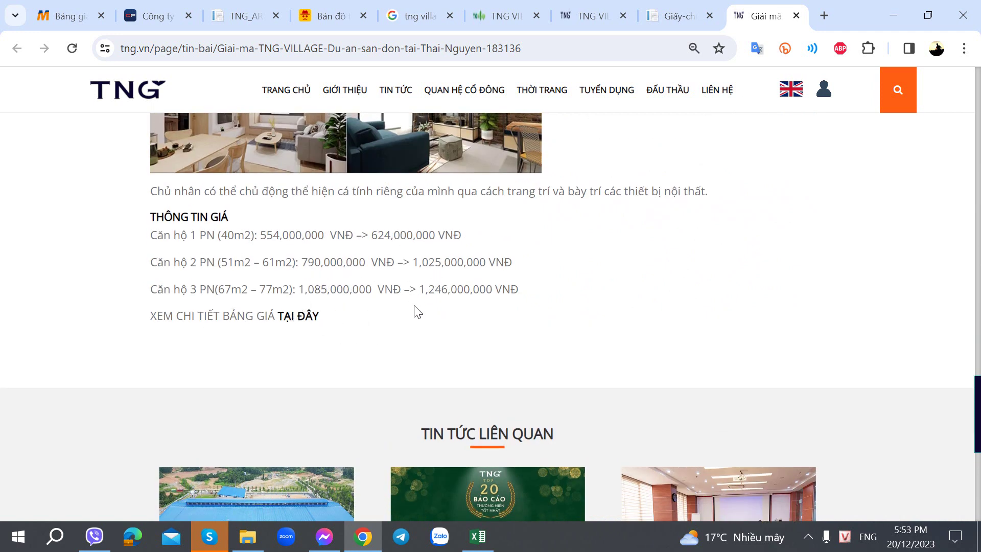
scroll(412, 307, down, 4)
scroll(400, 303, up, 5)
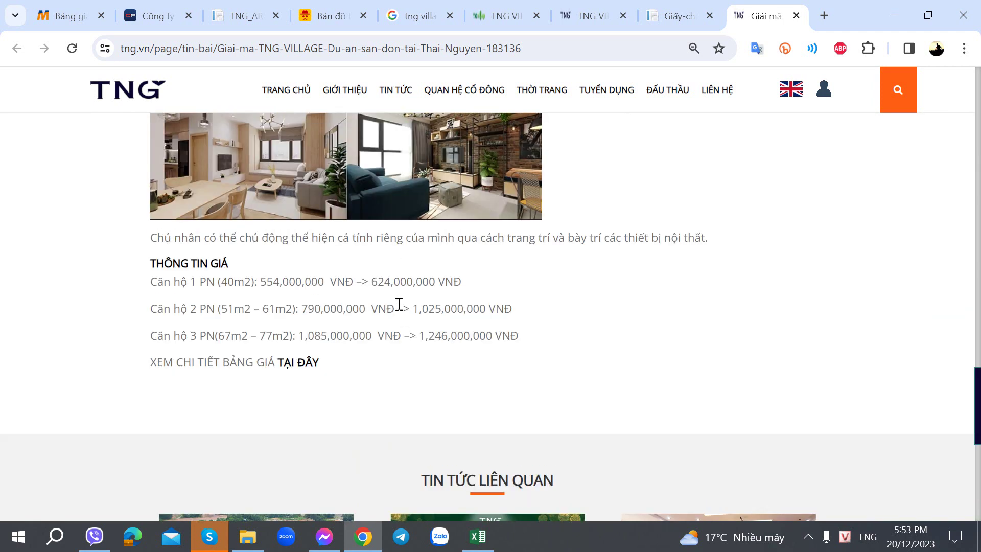
scroll(389, 276, up, 15)
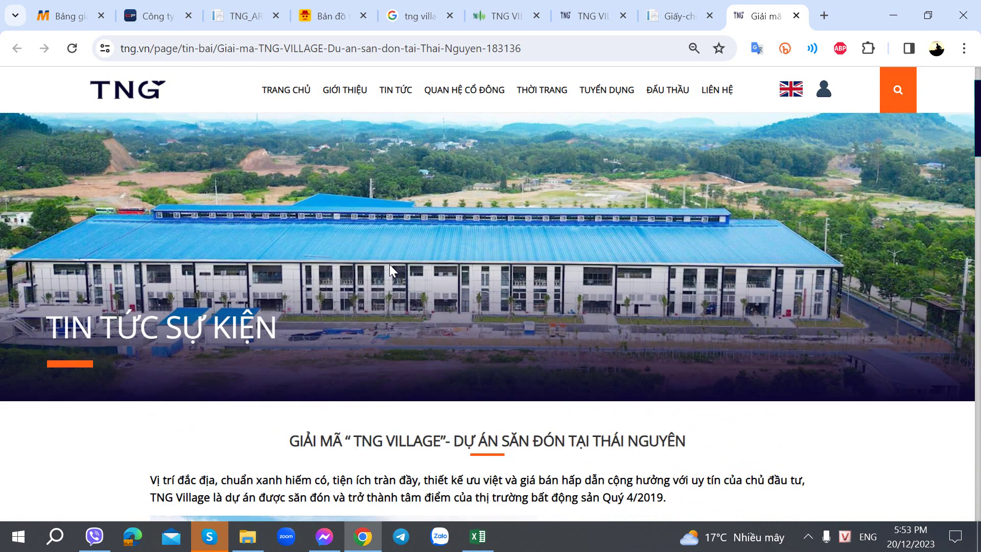
scroll(390, 265, down, 5)
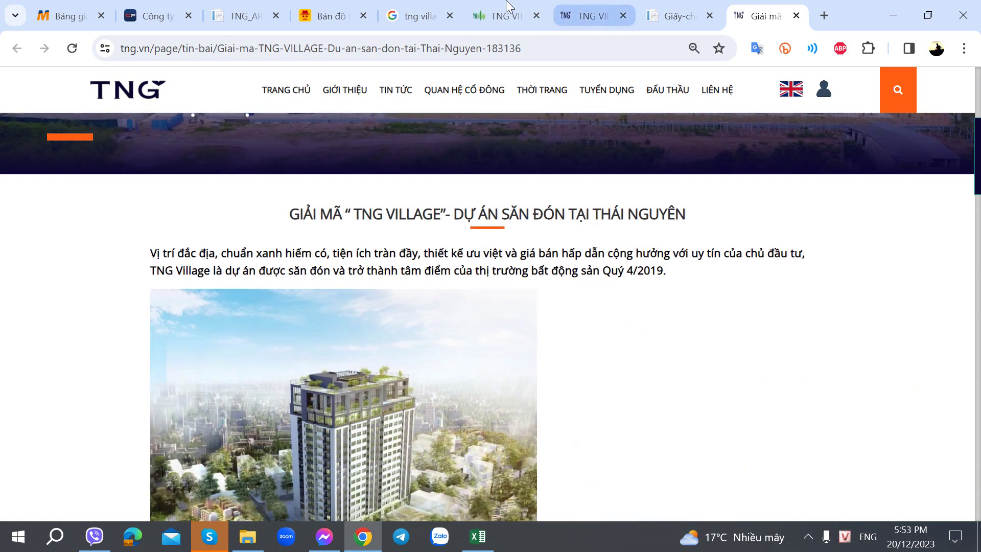
Step: Go back to page 12 of TNG_AR 2022.pdf and review the development timeline from 2018 to 2022
click(244, 16)
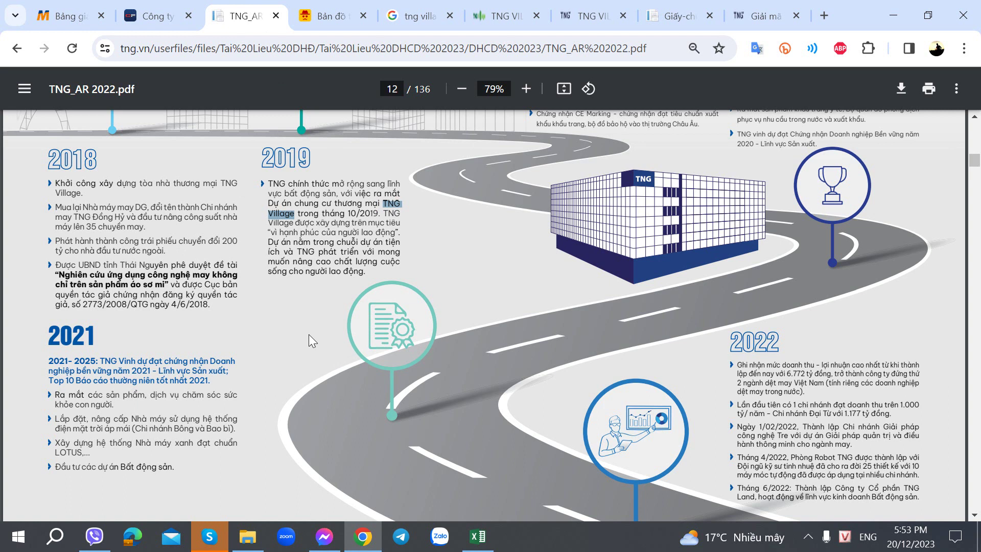
scroll(313, 342, up, 5)
scroll(313, 342, down, 5)
scroll(328, 388, down, 3)
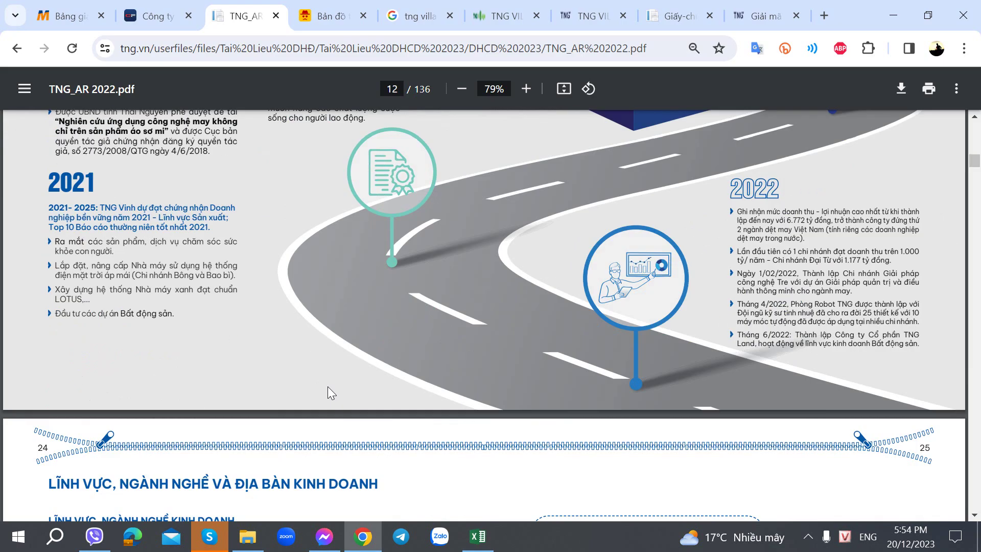
scroll(482, 345, up, 3)
scroll(482, 345, up, 5)
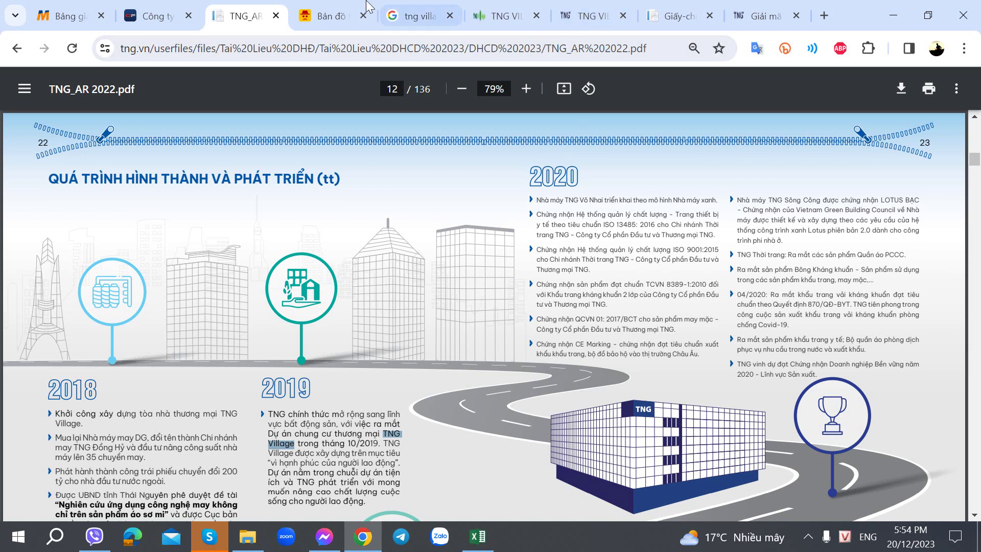
Step: Examine the Thái Nguyên district map on diaocthongthai.com, including Võ Nhai, Đồng Hỷ, Phú Bình, Sông Công and Đại Từ
click(331, 16)
scroll(270, 310, up, 2)
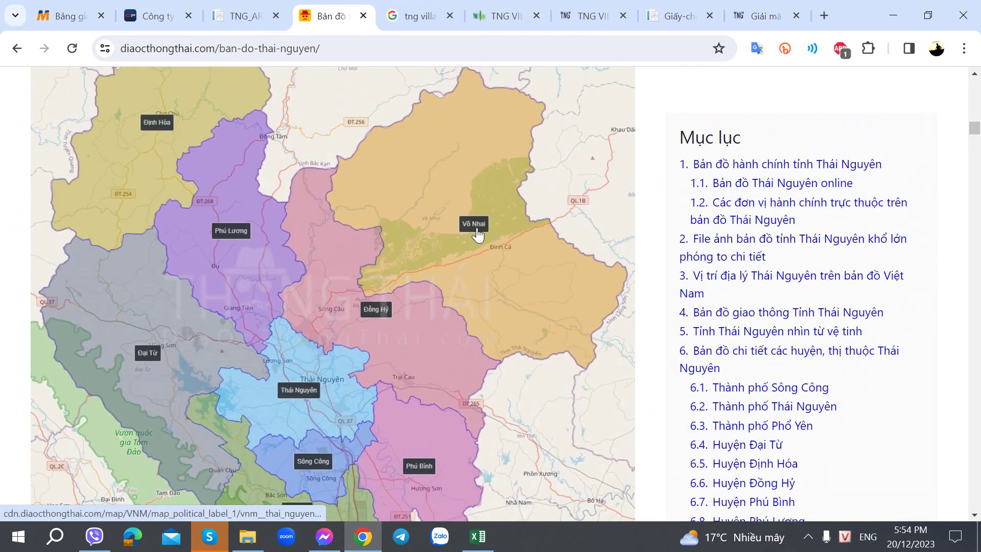
scroll(315, 247, down, 3)
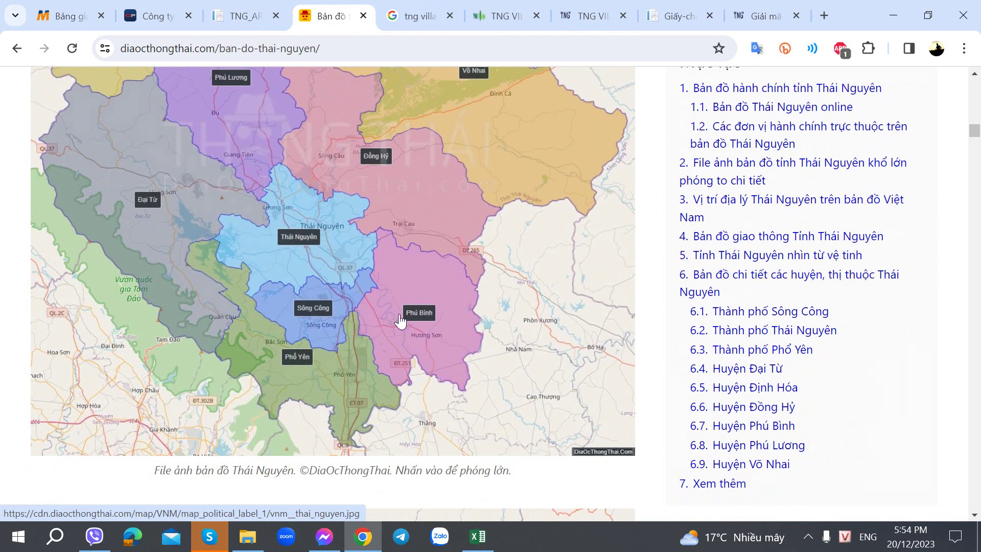
scroll(200, 303, up, 1)
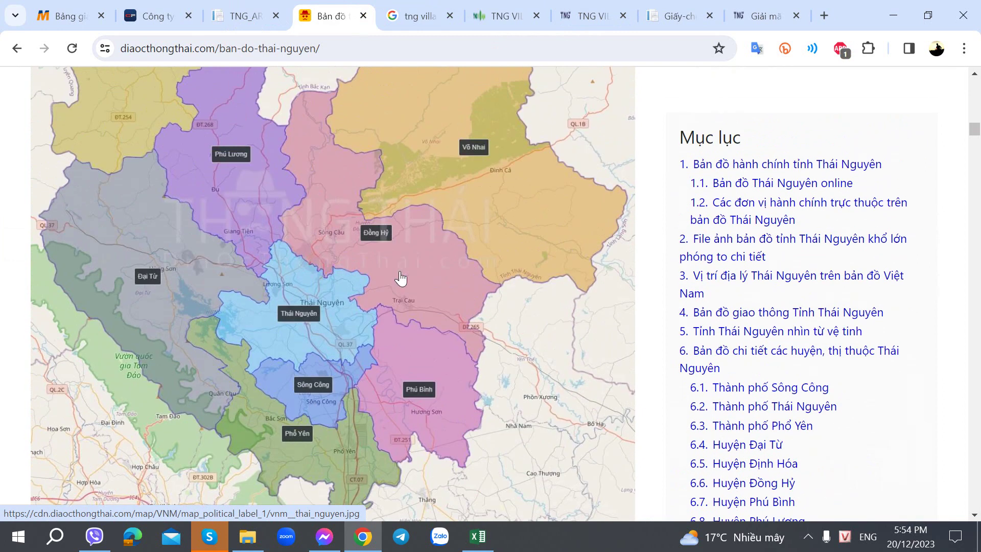
scroll(401, 280, up, 2)
scroll(456, 314, down, 2)
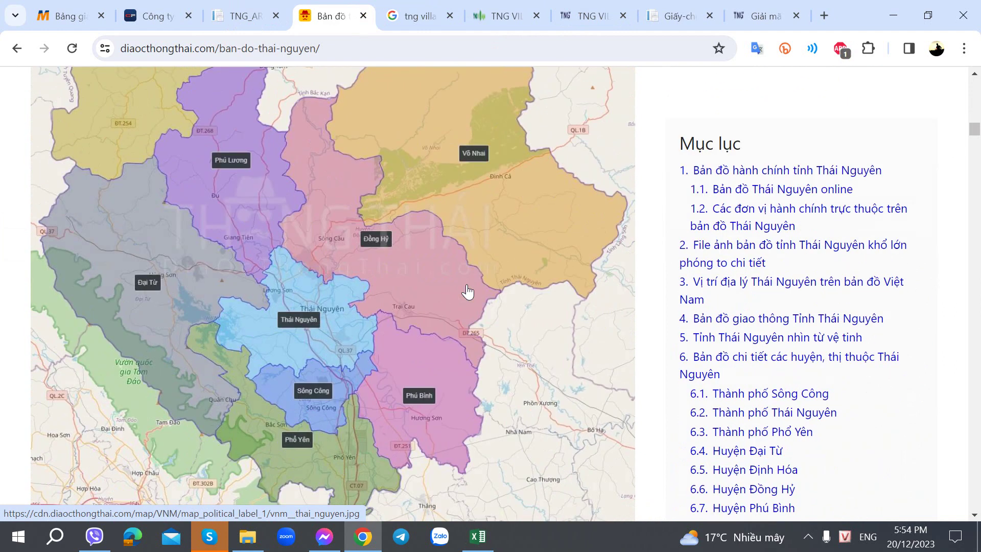
scroll(467, 189, up, 2)
scroll(219, 279, down, 1)
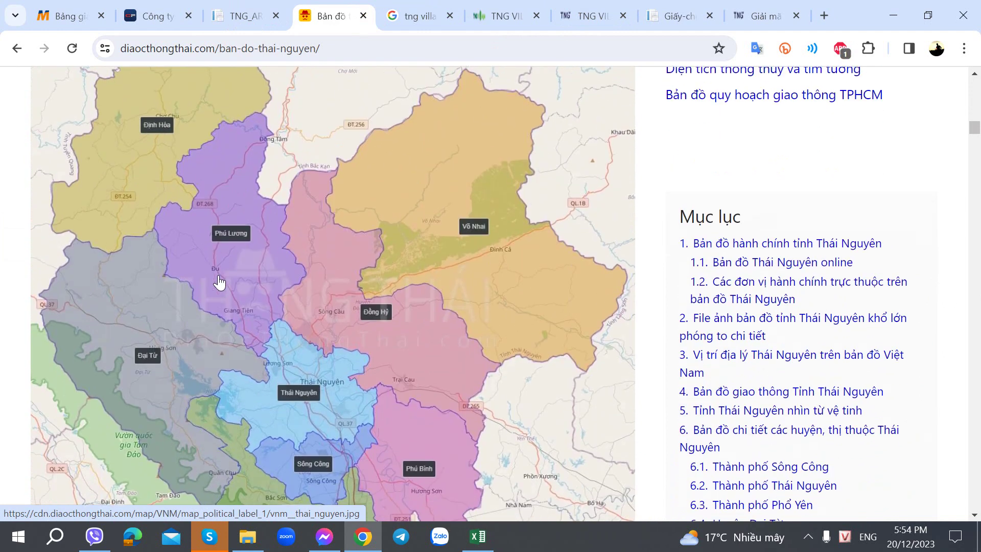
scroll(193, 260, down, 3)
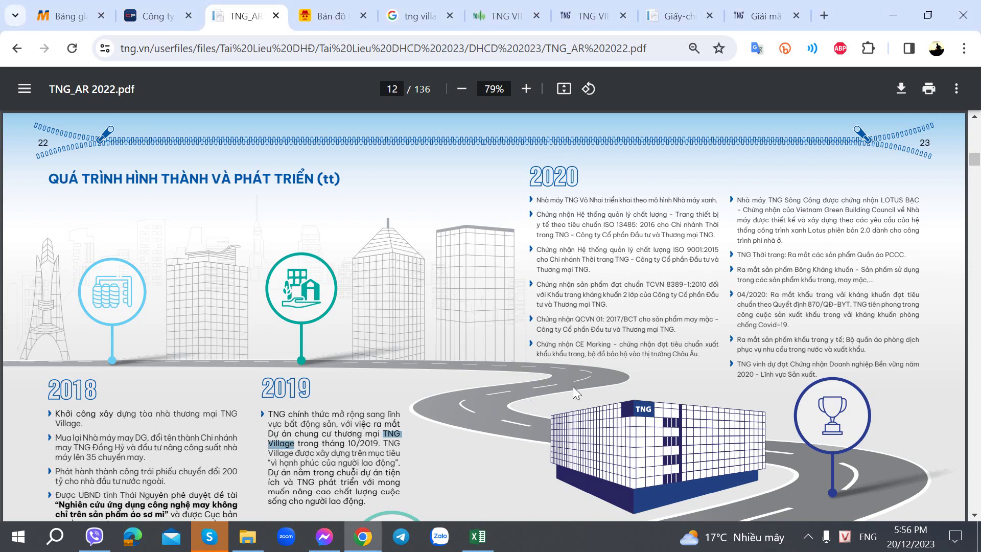
Step: In the Excel TNG sheet, label the Võ Nhai factory row "Năm 2020" and add "SX khẩu trang" beside the ISO certification, checking against the annual report
key(alt+Tab)
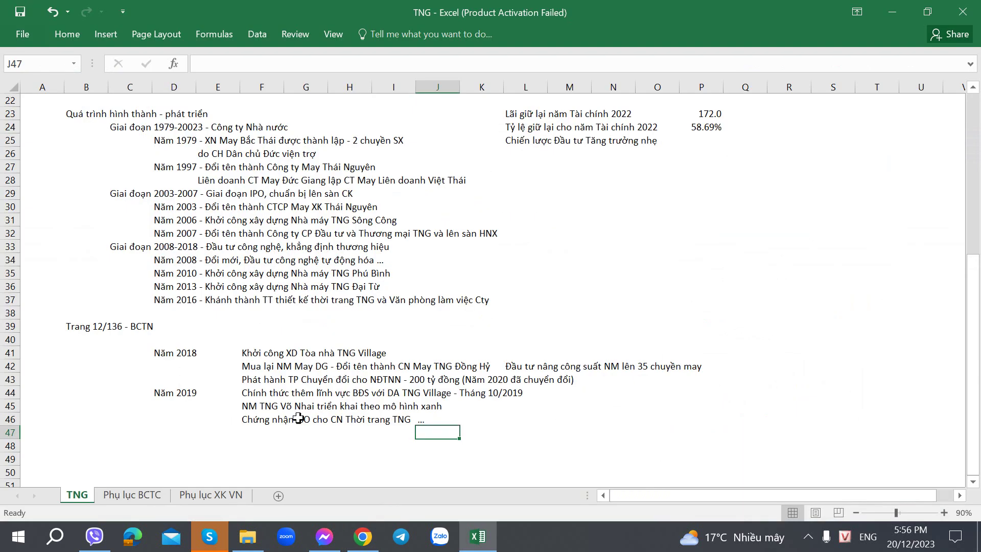
click(457, 419)
click(498, 420)
click(269, 432)
key(alt+Tab)
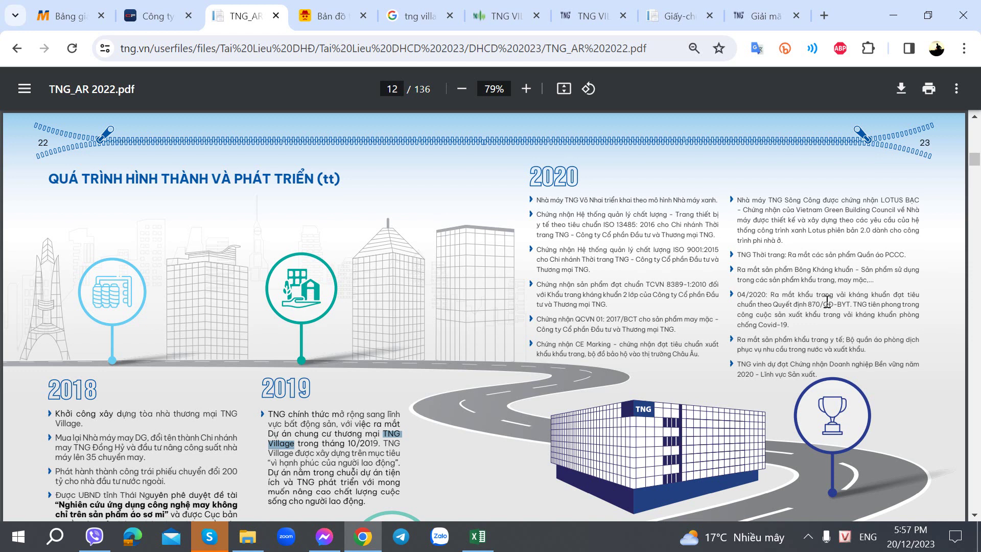
click(636, 395)
key(alt+Tab)
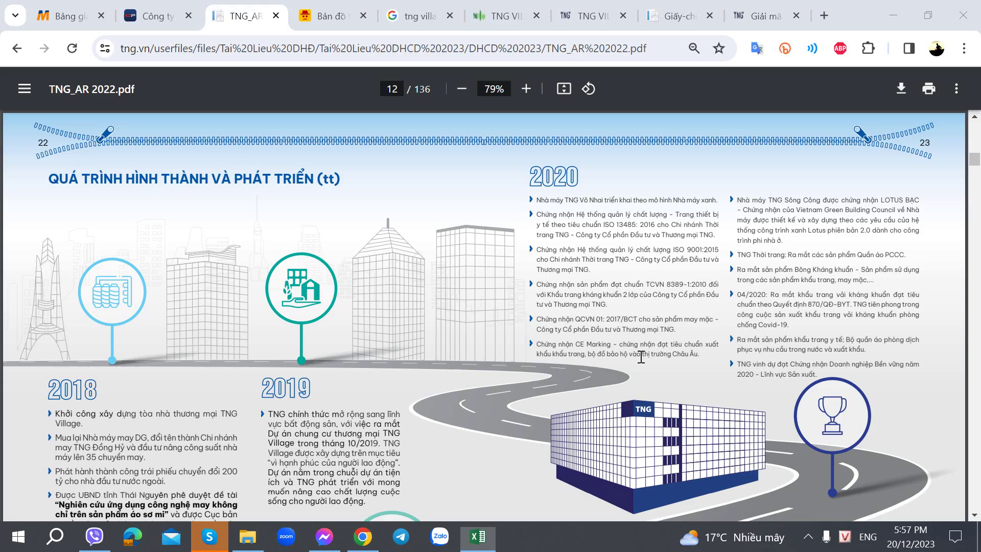
click(640, 357)
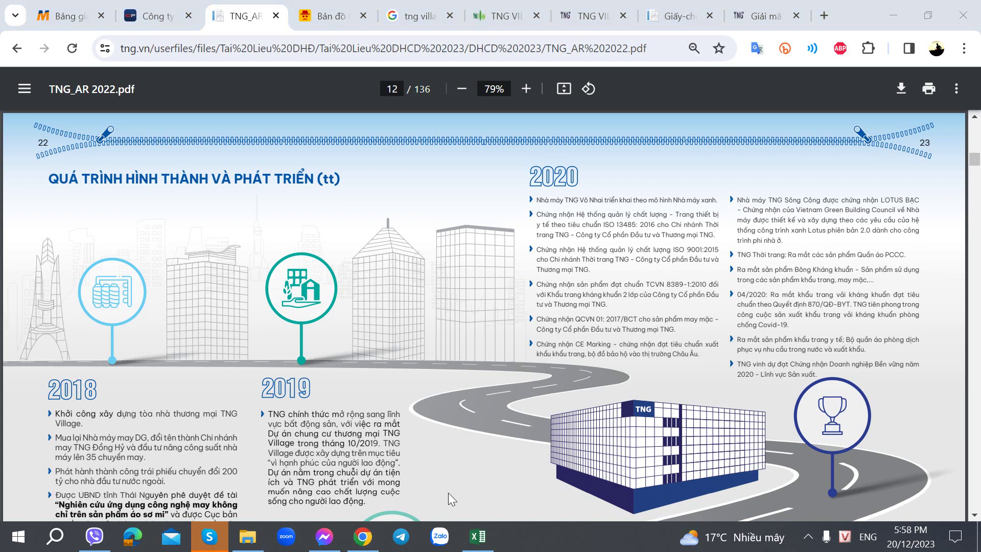
key(alt+Tab)
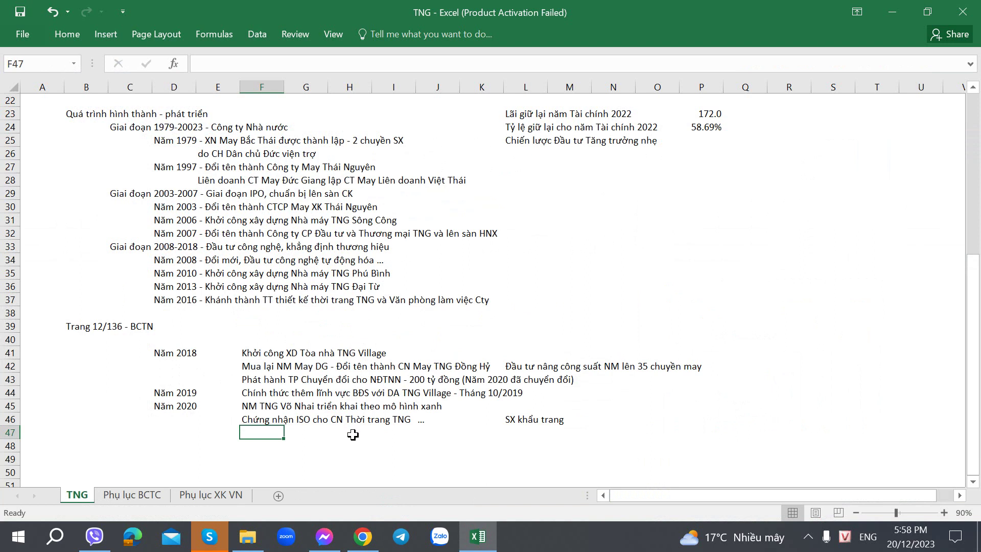
click(259, 406)
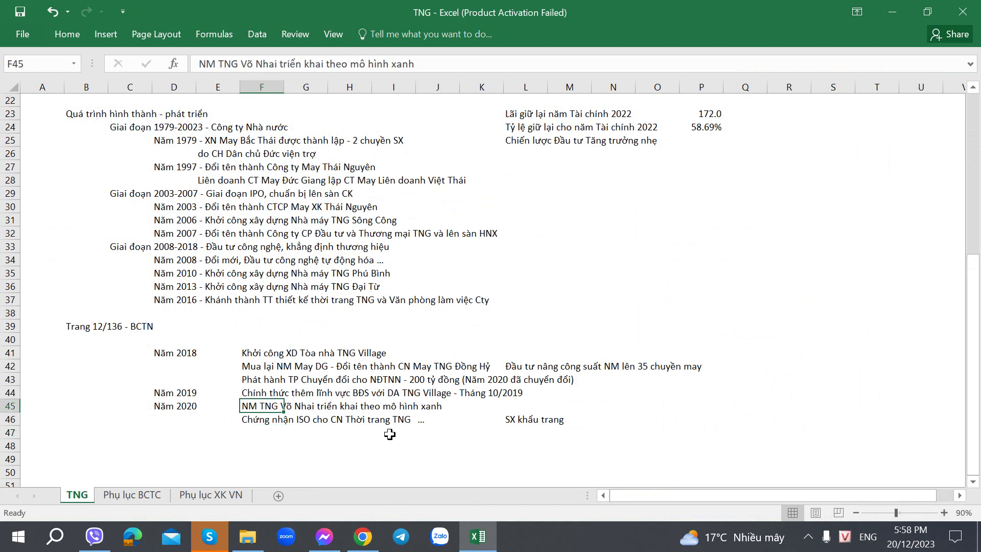
click(390, 434)
click(257, 409)
Step: Read the 2021 milestones on page 12 of the annual report and enter "Năm 2021" in cell D47 of the Excel sheet
key(alt+Tab)
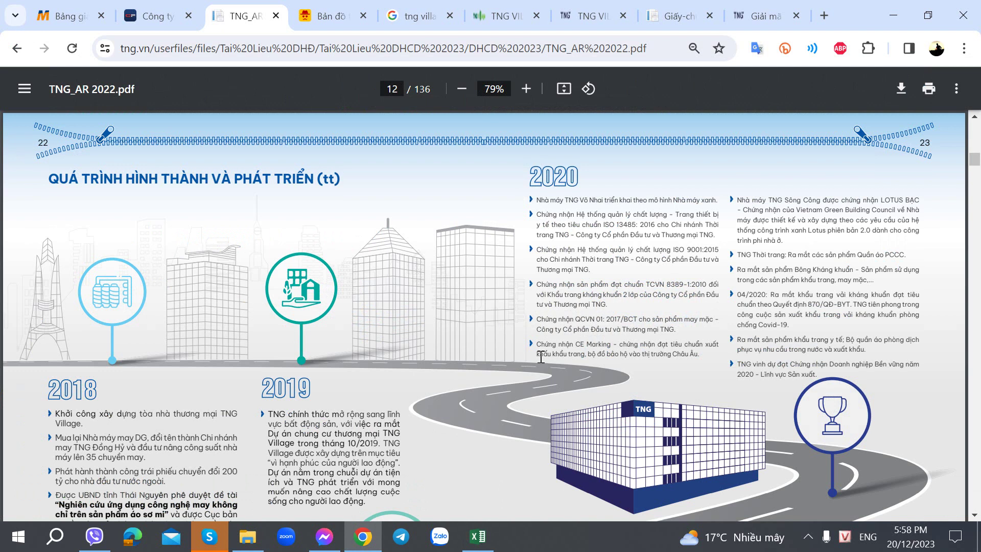
scroll(534, 357, down, 5)
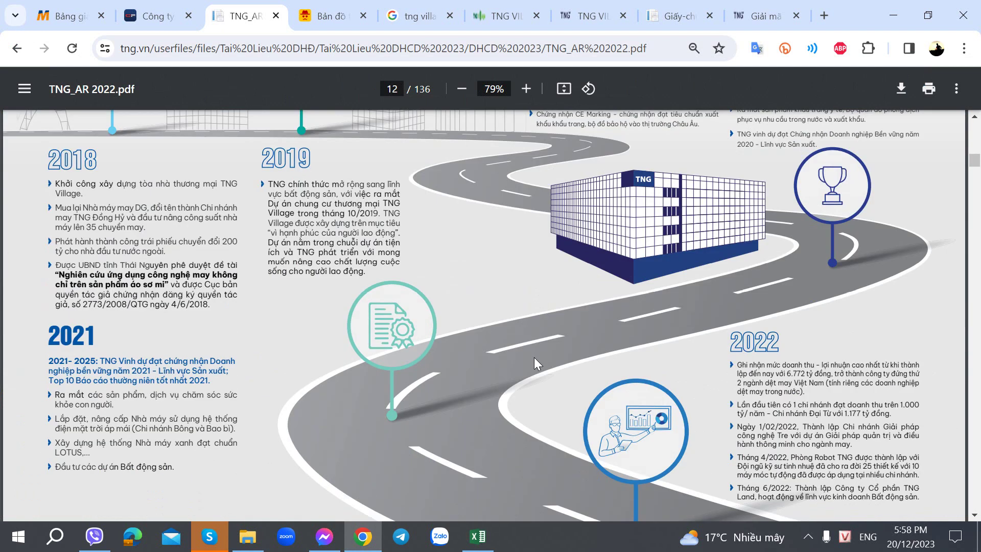
scroll(131, 386, down, 2)
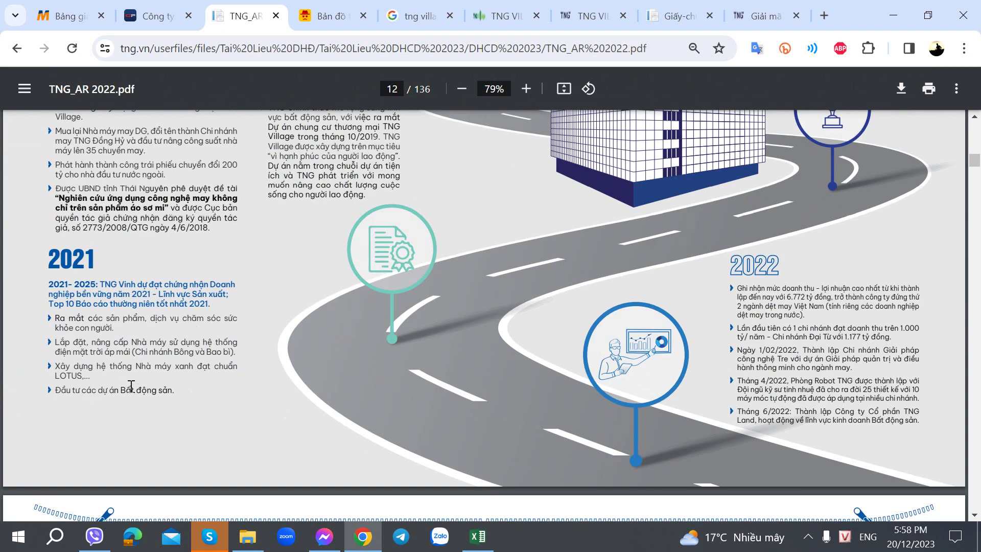
scroll(131, 386, up, 2)
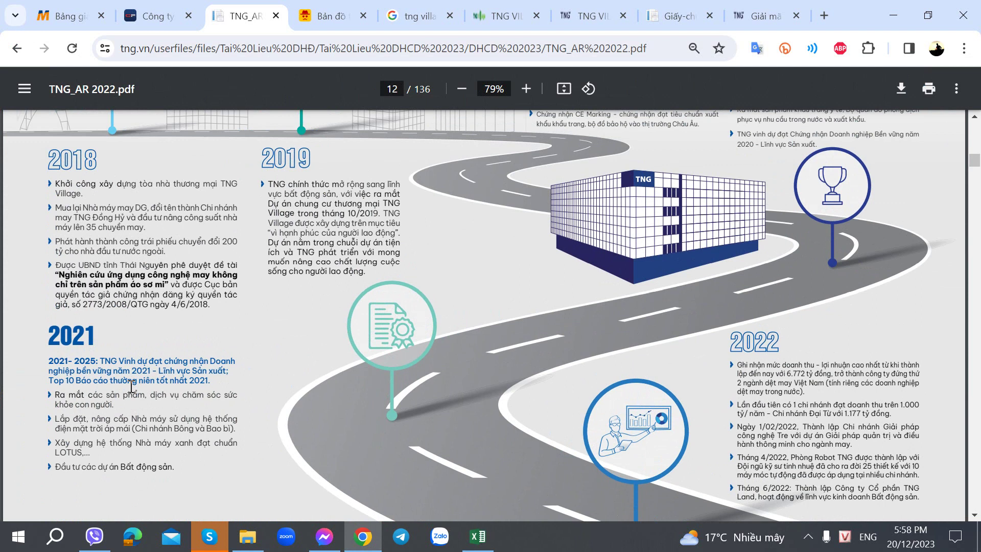
scroll(131, 386, down, 2)
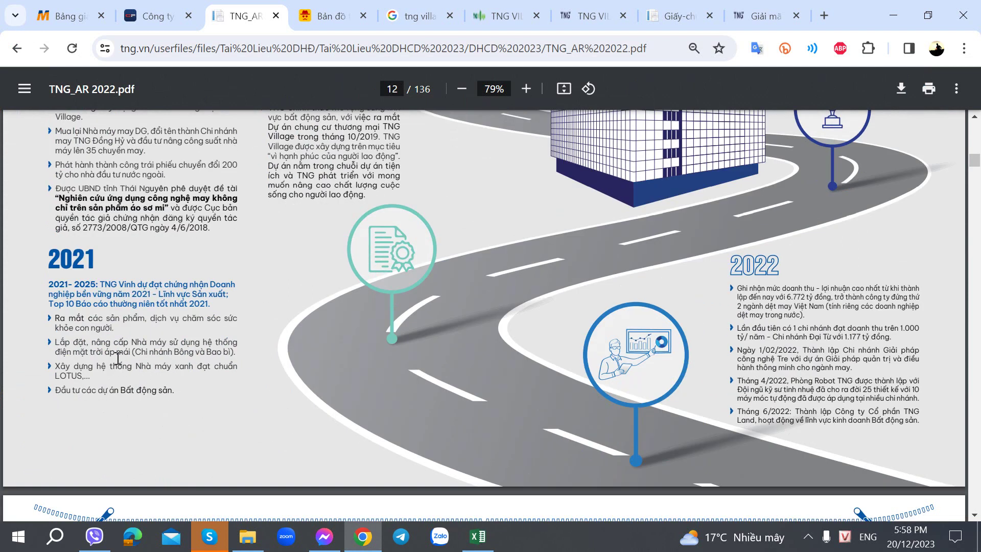
key(alt+Tab)
click(156, 441)
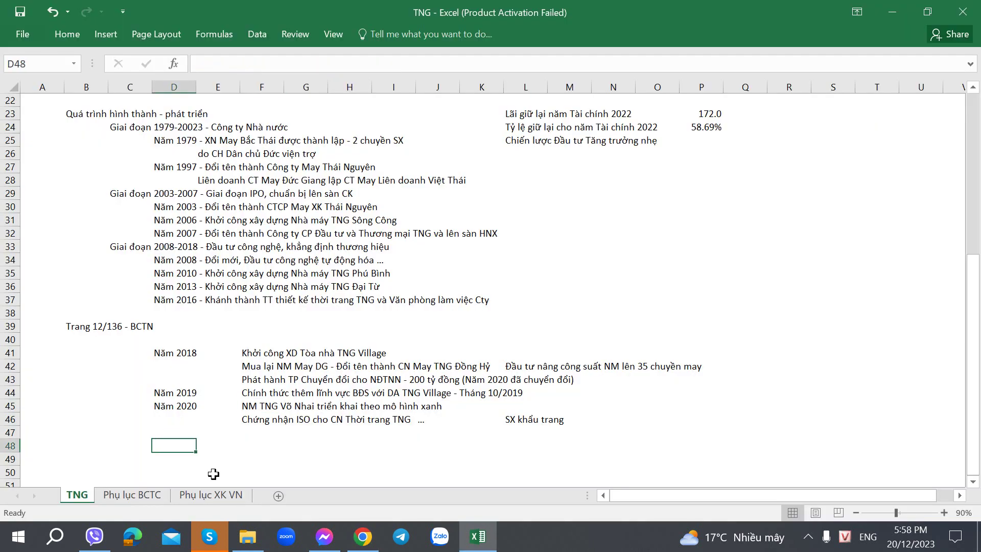
key(Up)
text(Năm 2021)
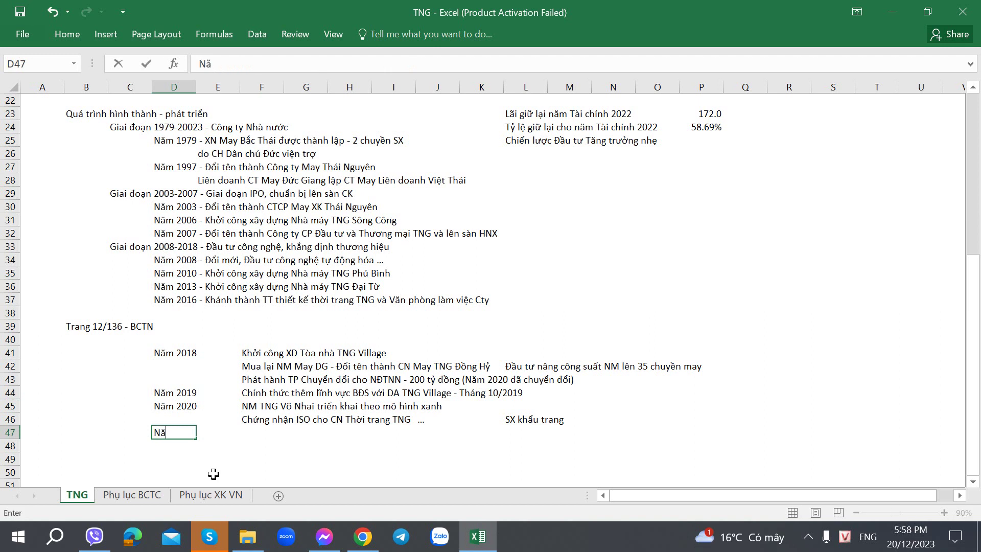
key(Tab)
Step: Go back to page 12 of TNG_AR 2022.pdf in Chrome and review the milestones from 2018 to 2022
key(Tab)
key(alt+Tab)
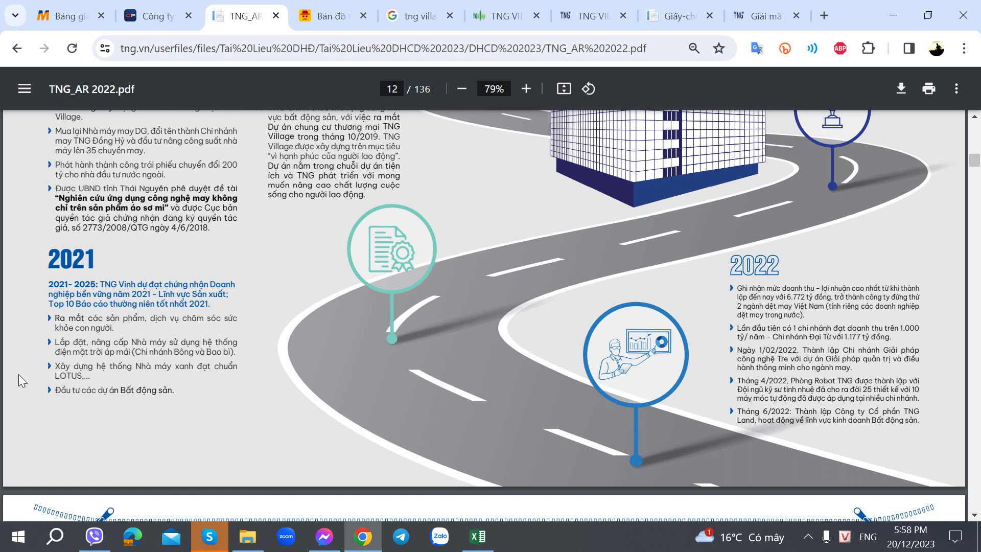
scroll(370, 322, up, 4)
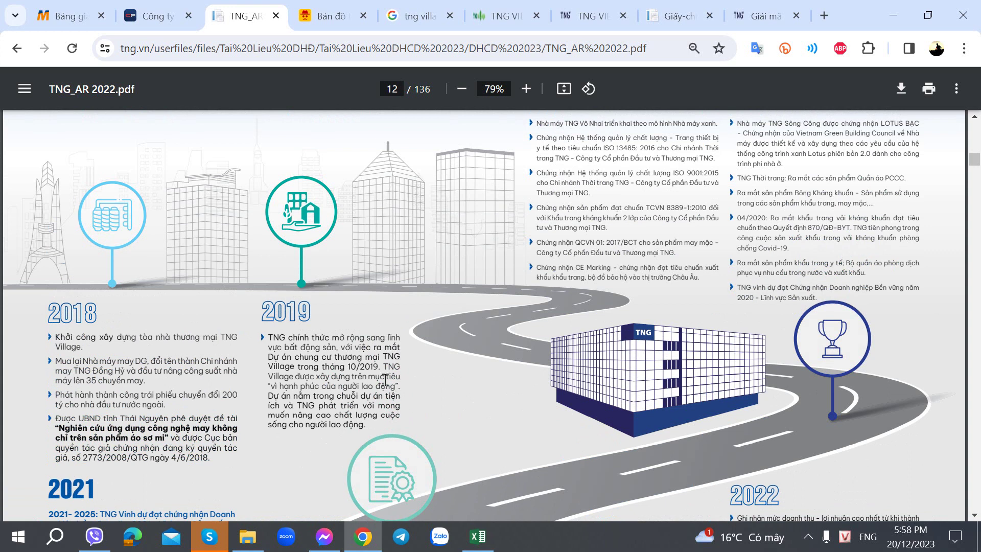
scroll(390, 380, up, 1)
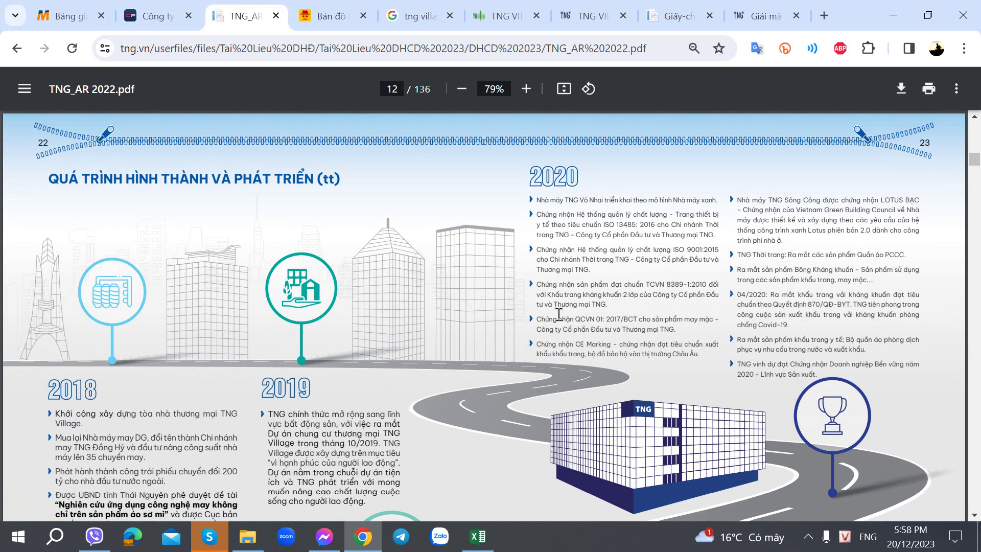
scroll(547, 315, down, 3)
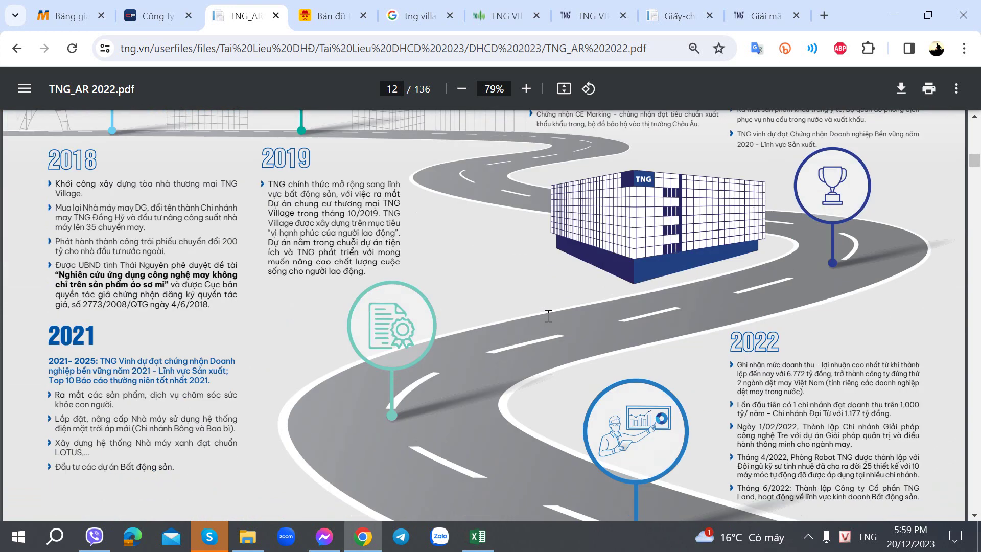
scroll(548, 315, up, 3)
scroll(547, 316, down, 4)
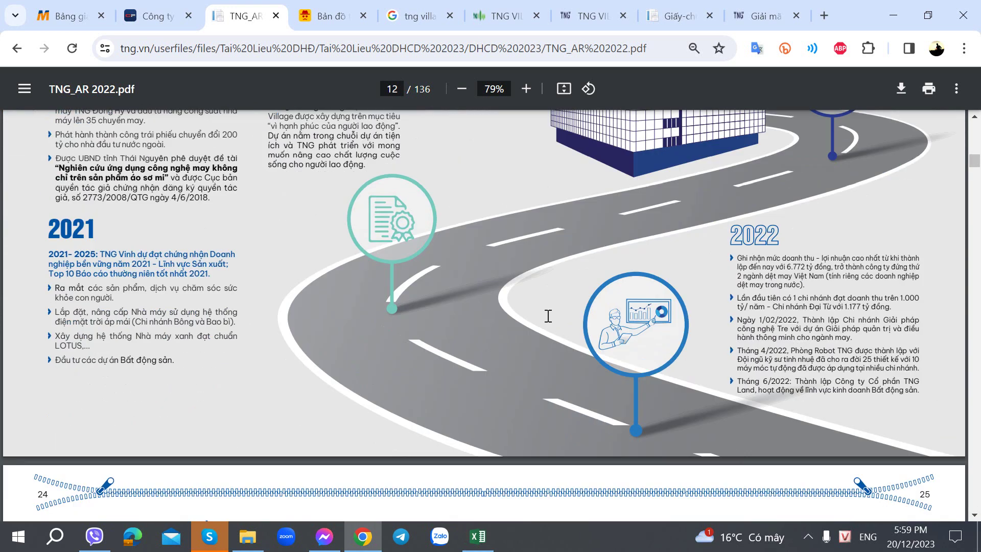
scroll(548, 315, down, 1)
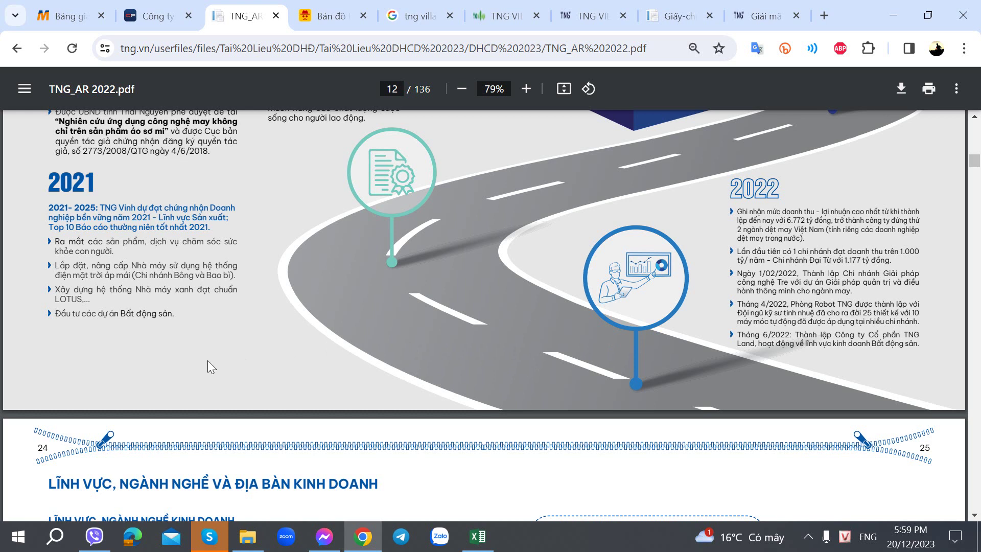
Step: Read the 2021 milestone about upgrading the Bông and Bao bì factories with rooftop solar power in the annual report
click(90, 265)
drag(90, 266, 244, 274)
click(243, 283)
key(alt+Tab)
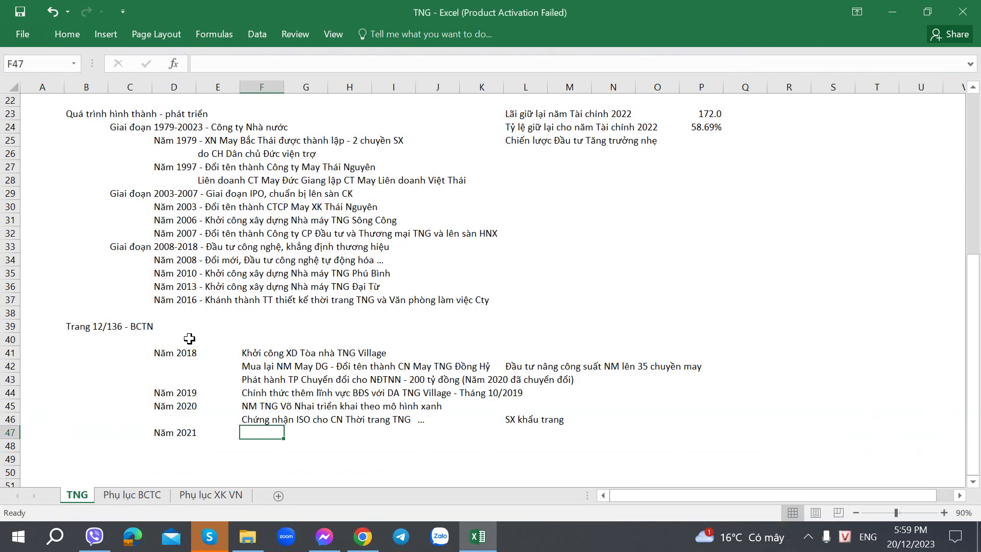
key(alt+Tab)
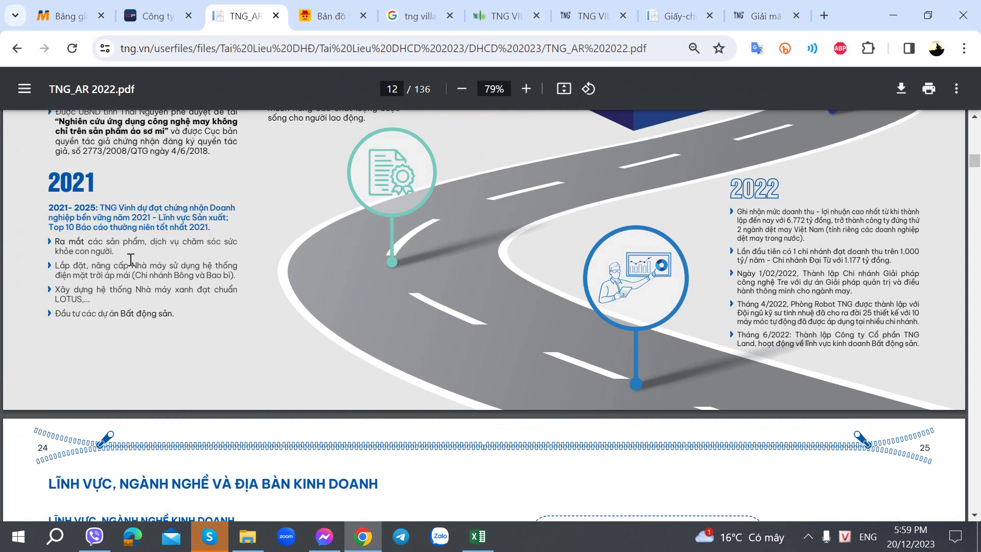
scroll(676, 345, up, 3)
scroll(655, 348, down, 3)
key(alt+Tab)
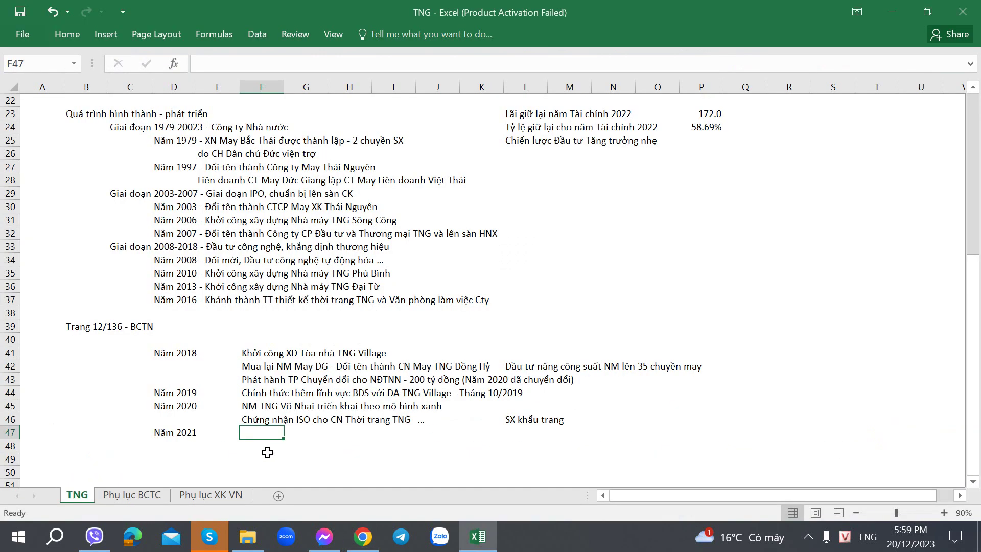
Step: Enter "Năm 2022" in cell D48 of the Excel TNG sheet, directly below the 2021 label
click(162, 446)
text(Năm 2020)
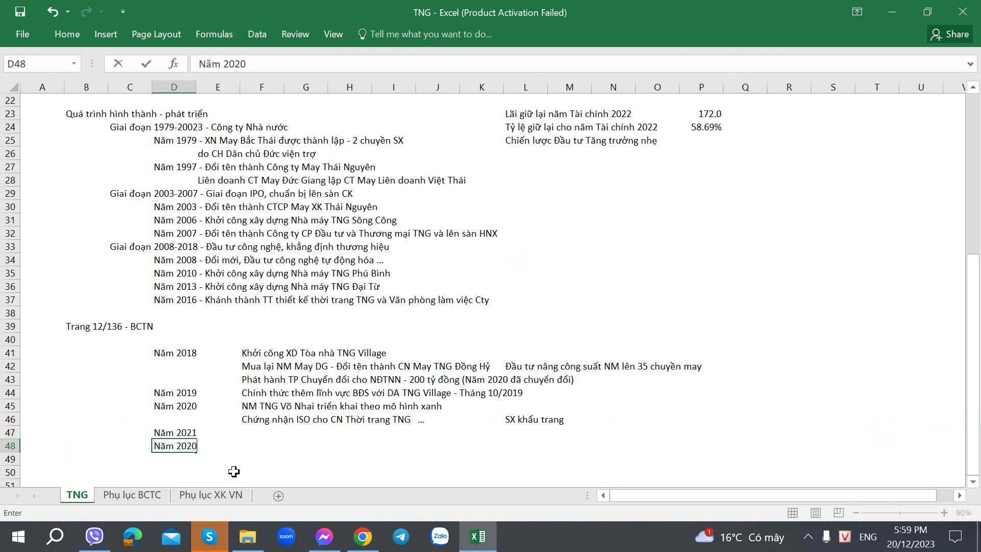
key(Tab)
key(Left)
key(F2)
key(BackSpace)
text(22)
key(BackSpace)
key(Tab)
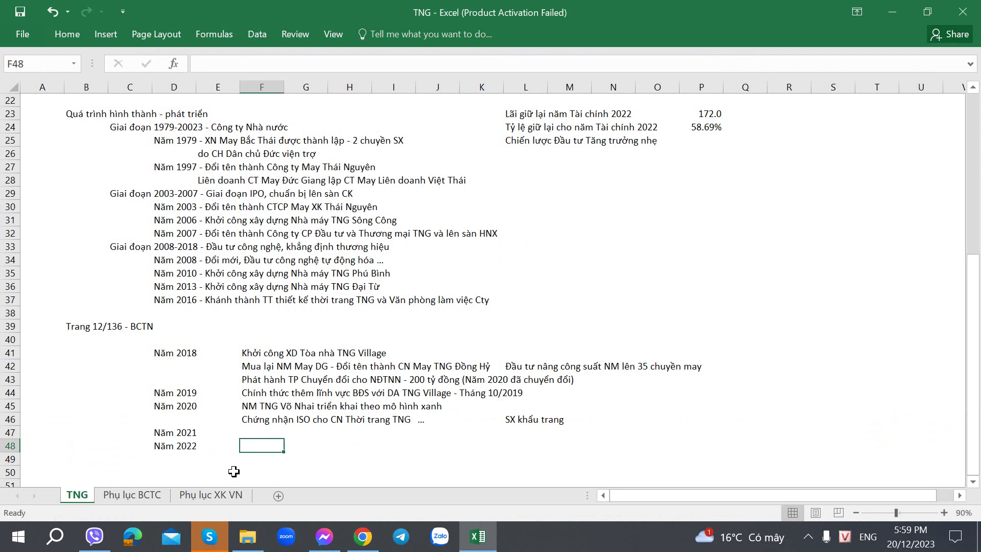
Step: Record the annual report's 2022 milestones in rows 48–49, including Đại Từ revenue of 1177 tỷ đồng, the Tre branch, Phòng Robot TNG and "Lập CTCP TNG Land"
key(alt+Tab)
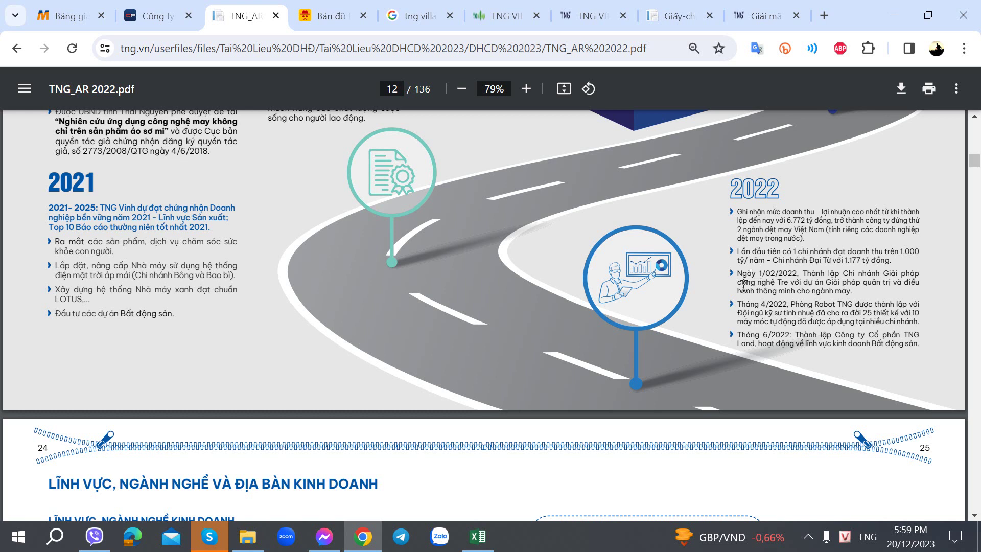
key(alt+Tab)
key(alt+Tab)
click(662, 420)
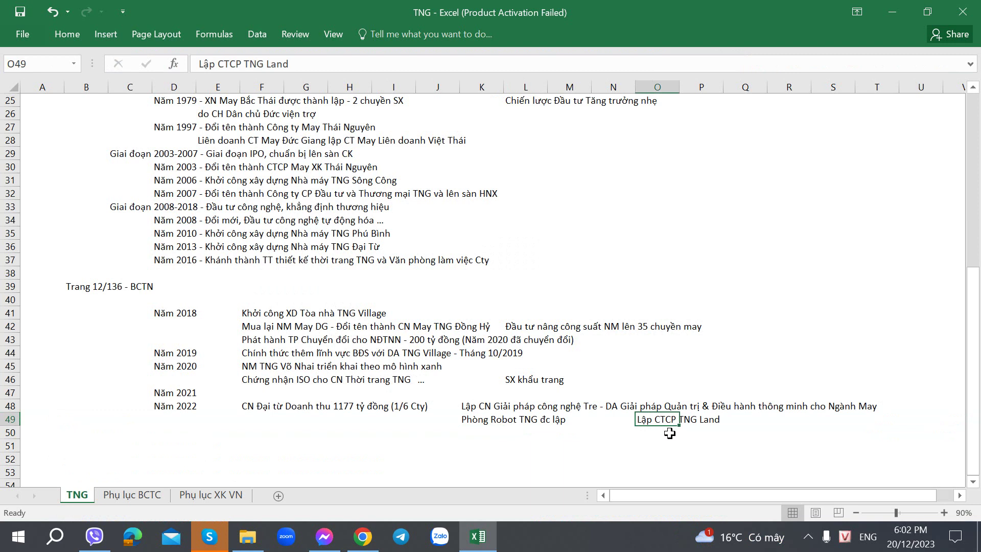
click(402, 424)
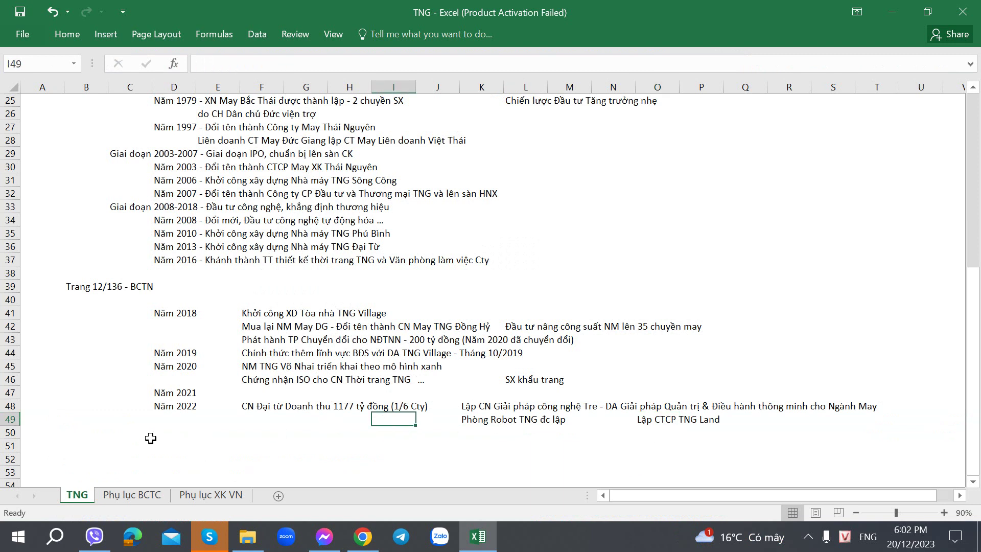
click(145, 434)
click(178, 435)
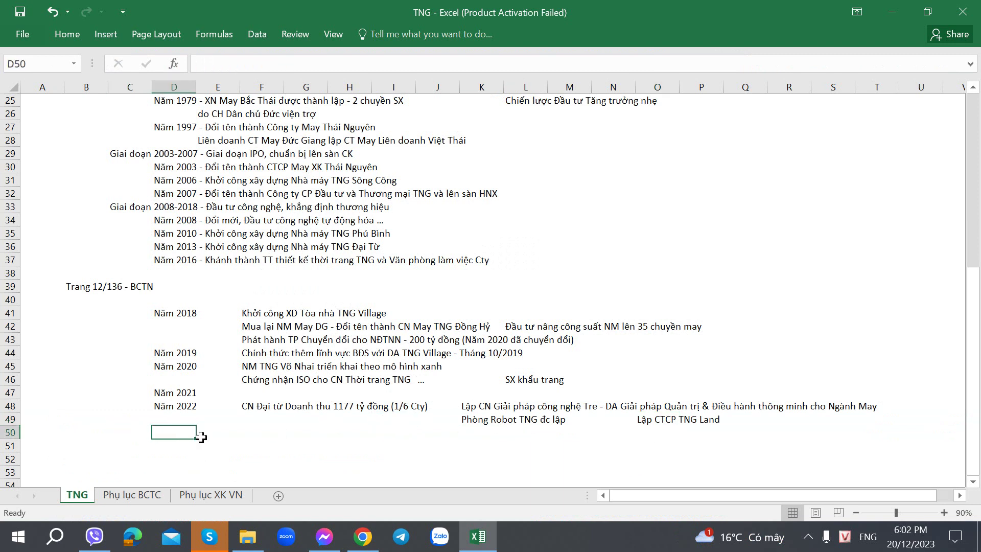
click(348, 313)
click(408, 311)
click(465, 313)
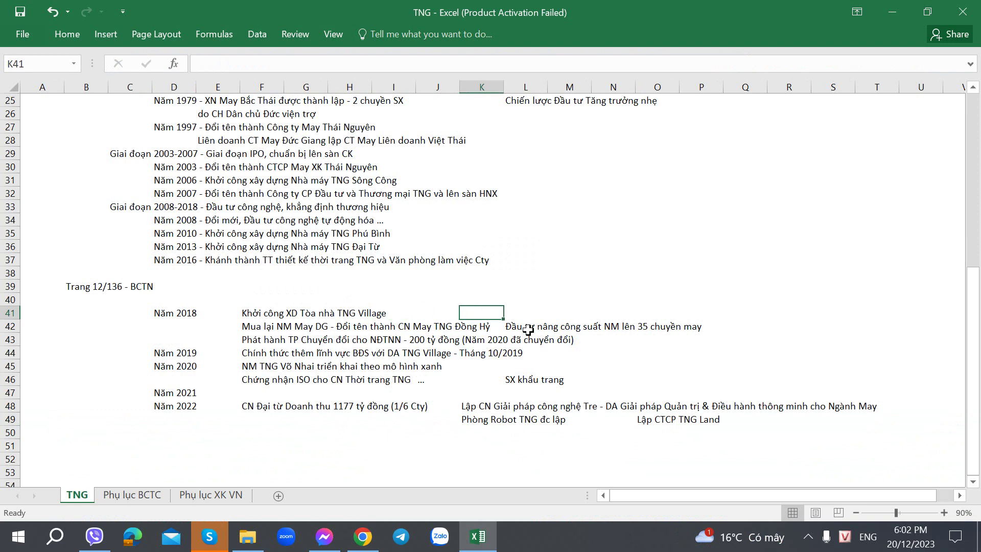
Step: Check the apartment count on the tng.vn TNG Village page and start a note in cell M44 with "(186 căn,"
click(626, 361)
click(578, 354)
click(363, 537)
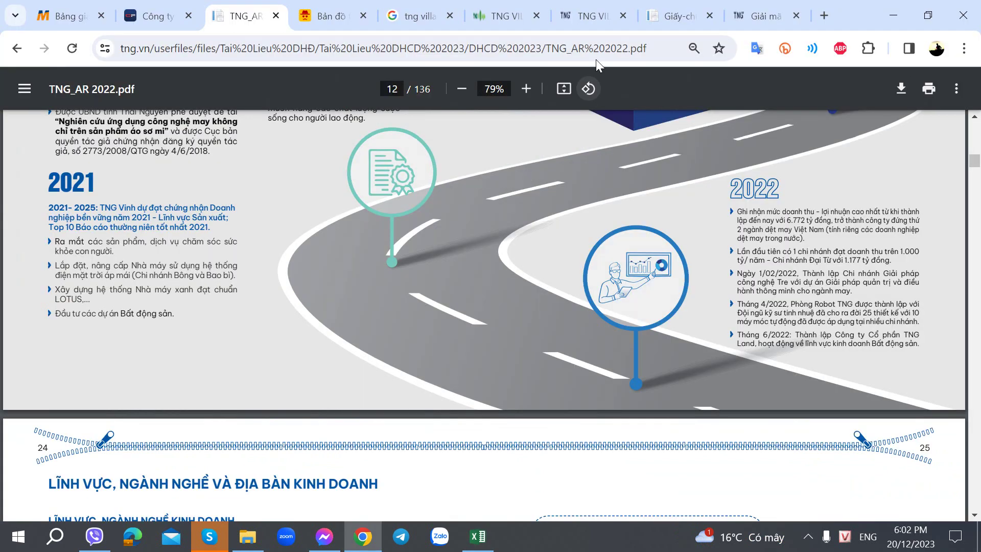
click(593, 15)
scroll(414, 312, up, 3)
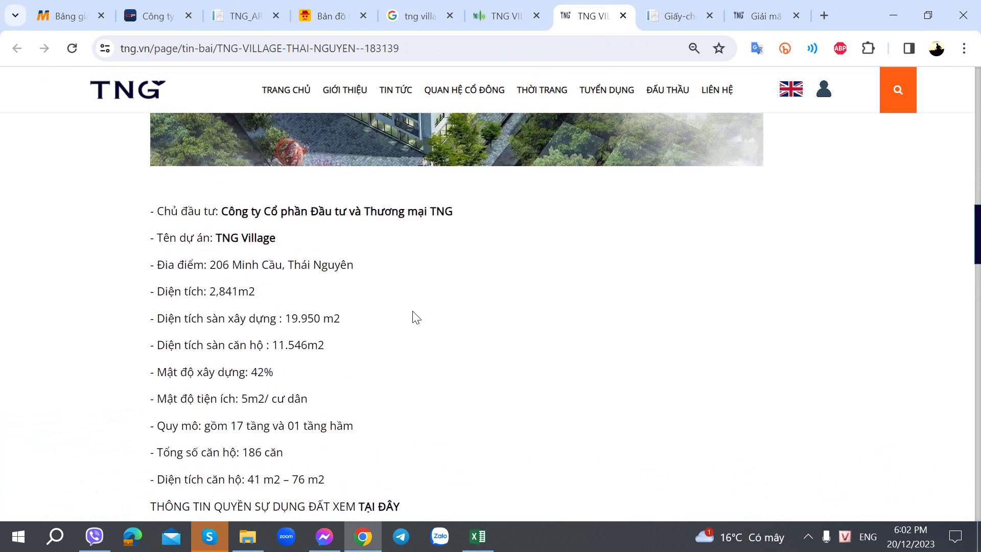
scroll(414, 313, down, 1)
key(alt+Tab)
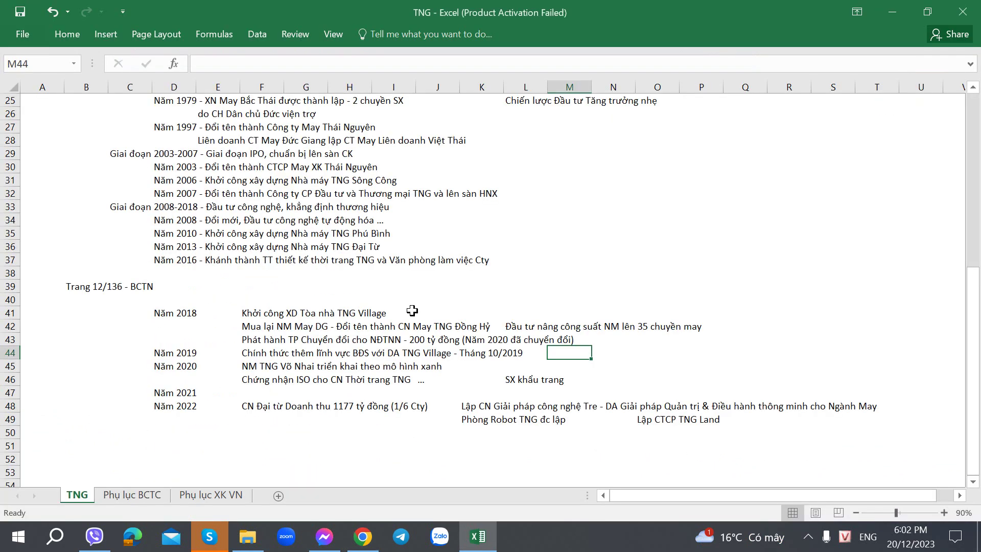
text((186 căn)
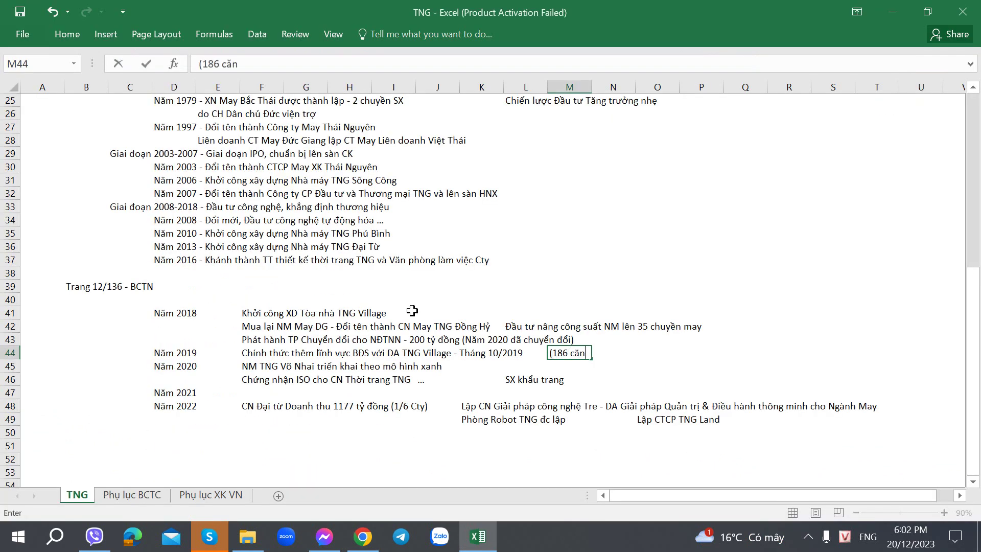
text(,)
Step: Check the project's location on the TNG Village page and add "TP. Thái Nguyên," to the note in M44
key(alt+Tab)
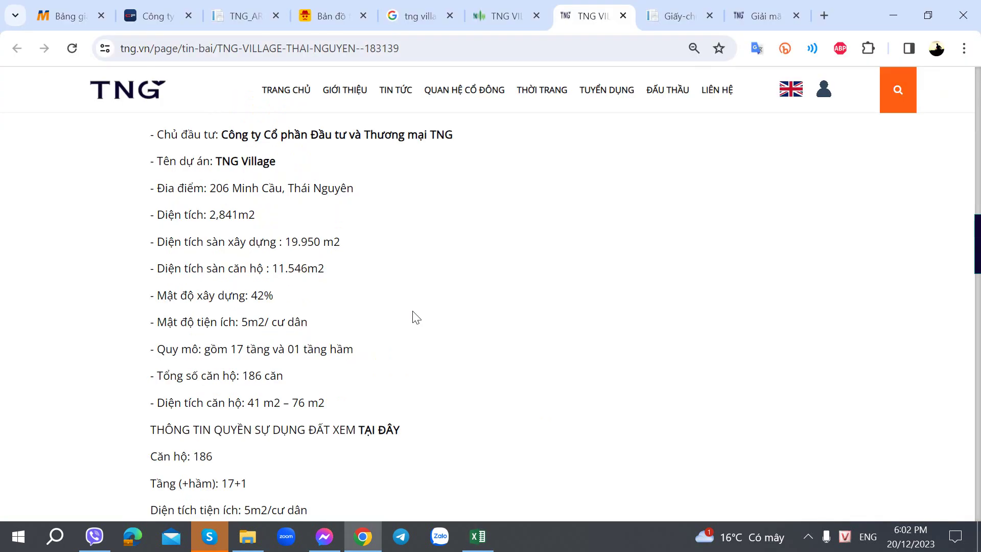
key(alt+Tab)
text(TP. T)
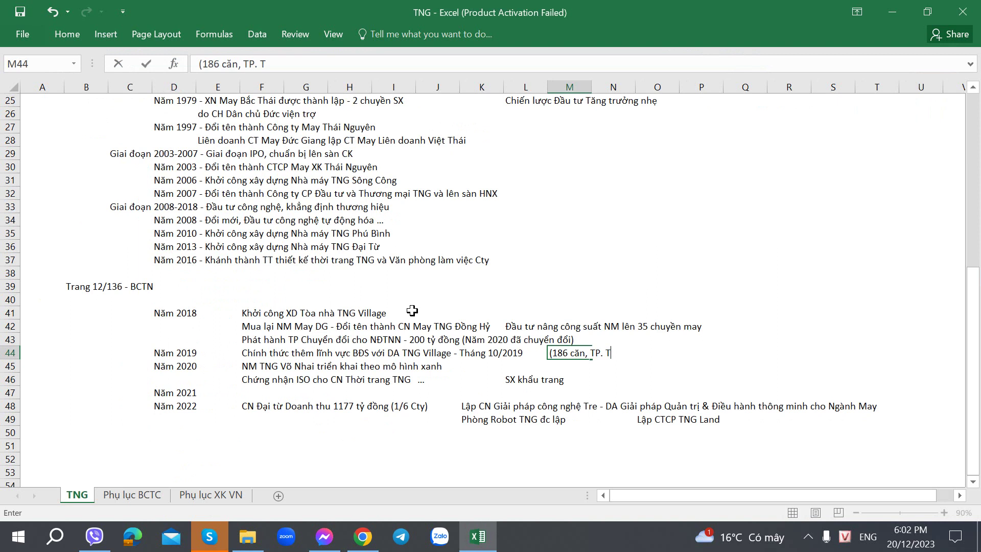
text(h)
key(BackSpace)
text(hái Nguye)
key(BackSpace)
key(BackSpace)
key(BackSpace)
key(BackSpace)
text(Nguye)
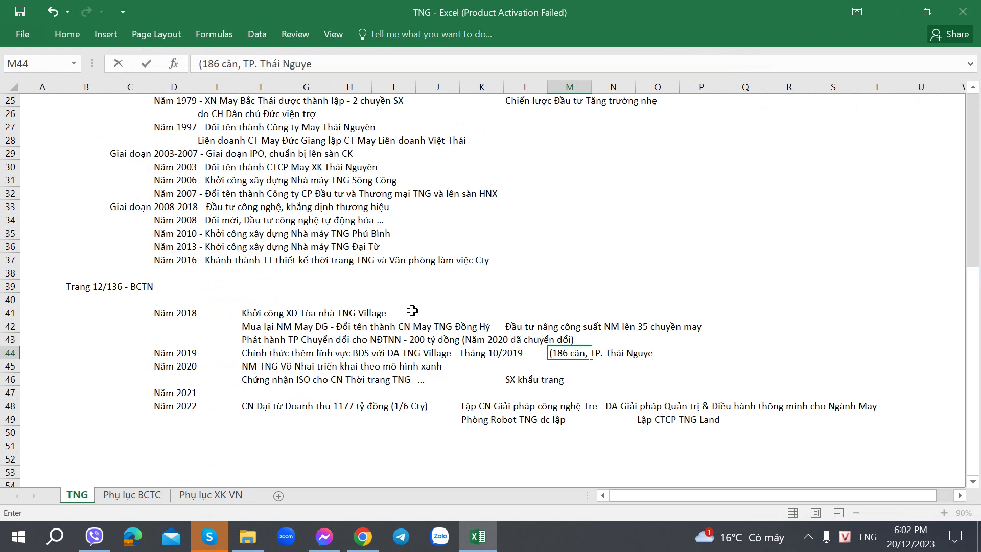
text(ên,)
Step: Look up the apartment sizes on the TNG Village page and add "41-76m2," to the M44 note
key(alt+Tab)
scroll(415, 317, down, 4)
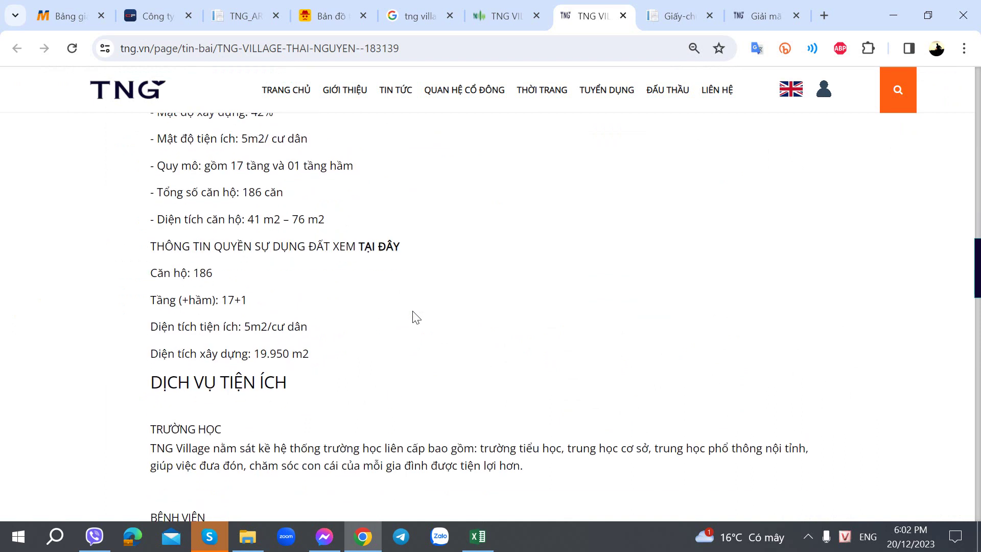
scroll(404, 315, down, 4)
scroll(386, 305, up, 3)
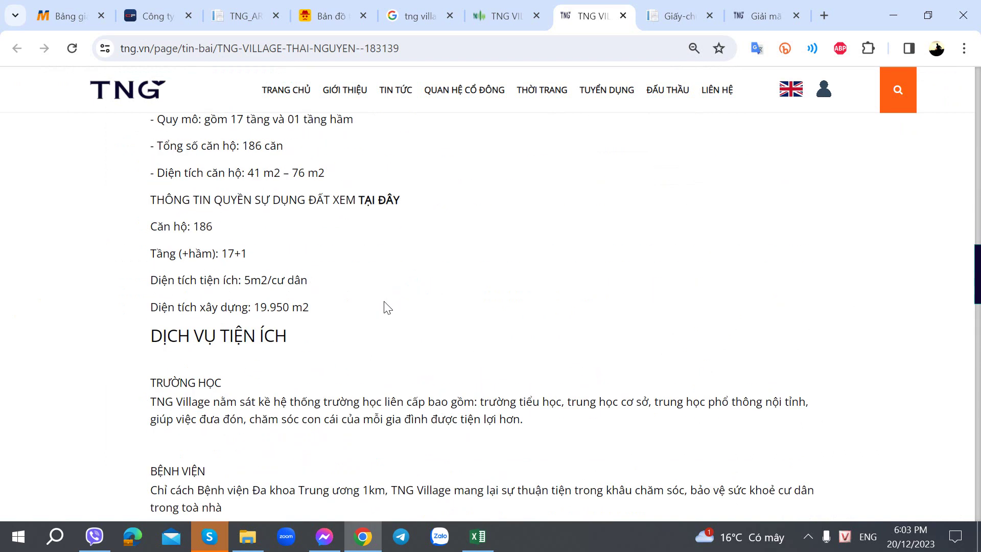
scroll(387, 307, down, 10)
scroll(376, 295, up, 10)
key(alt+Tab)
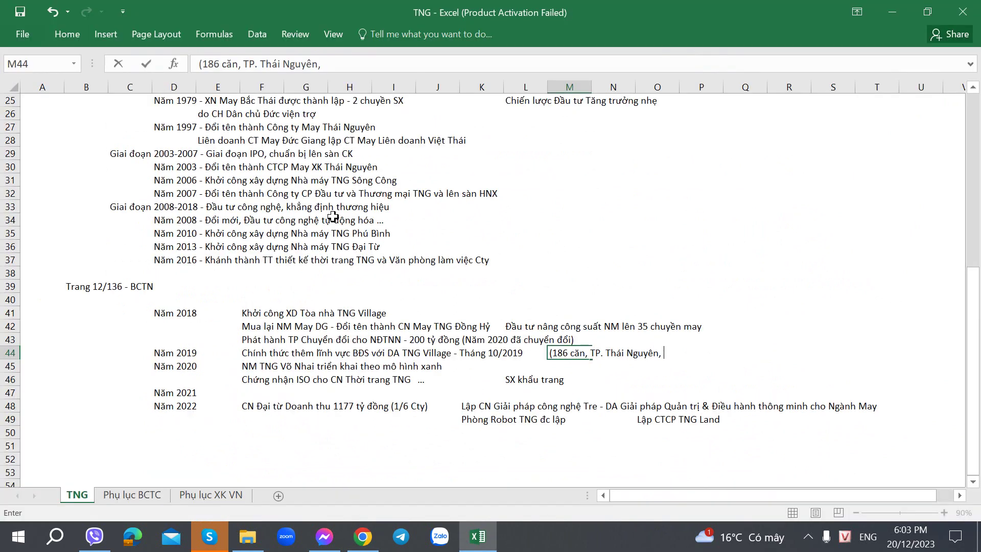
text(41-76m2,)
Step: Look for apartment prices in the TNG Village page, the land-use certificate PDF and the "Giải mã TNG Village" article
key(alt+Tab)
scroll(347, 223, down, 15)
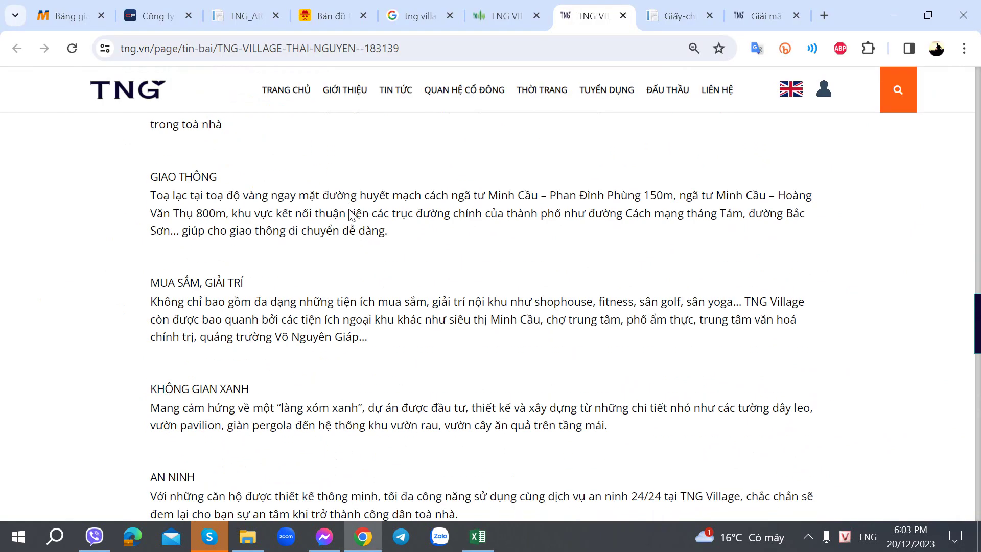
scroll(349, 209, down, 8)
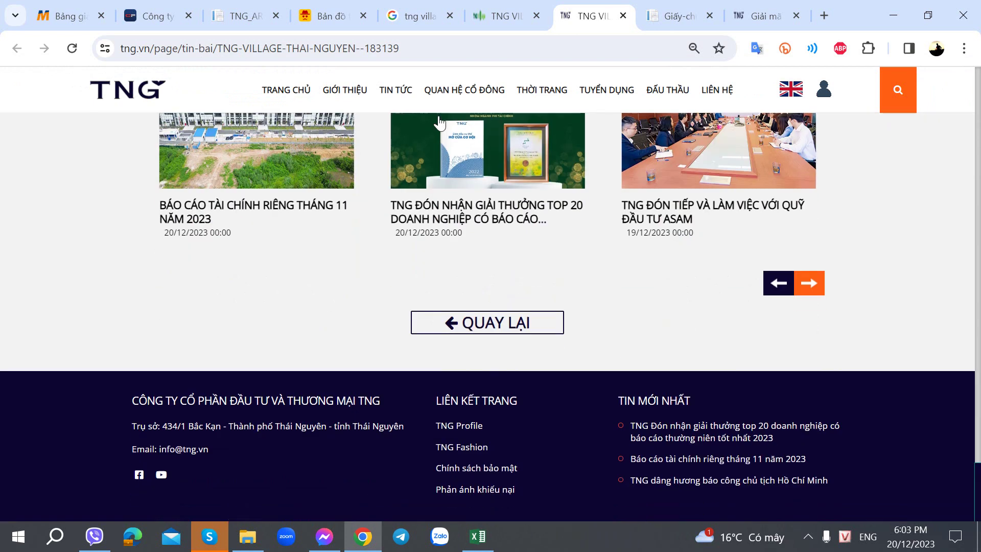
click(669, 15)
scroll(516, 191, up, 4)
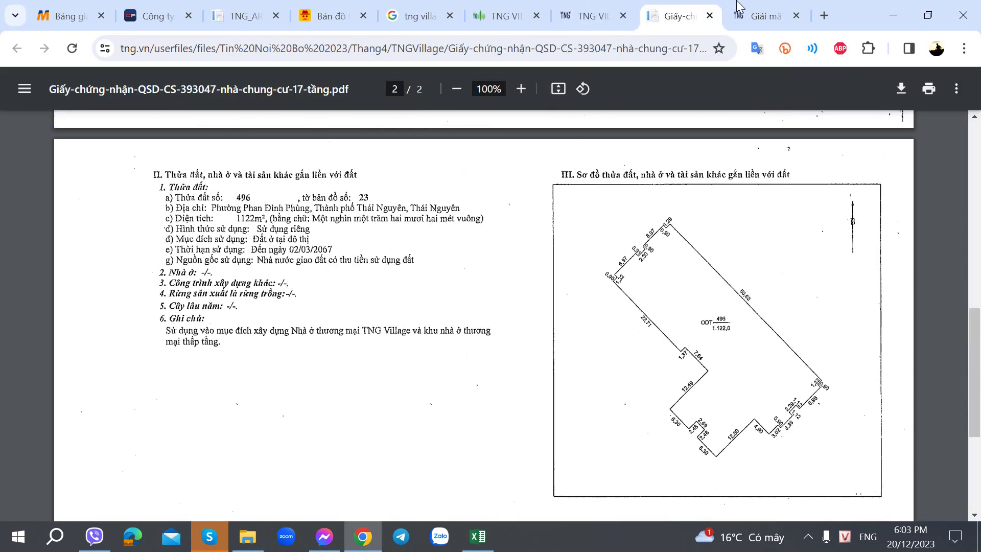
key(ctrl+Tab)
scroll(414, 312, up, 7)
scroll(408, 326, down, 20)
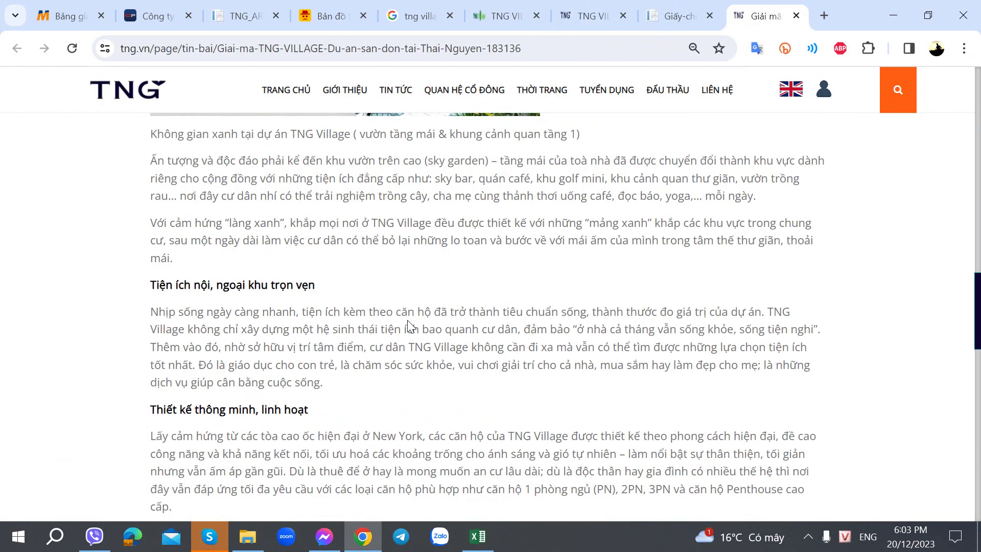
scroll(406, 320, up, 1)
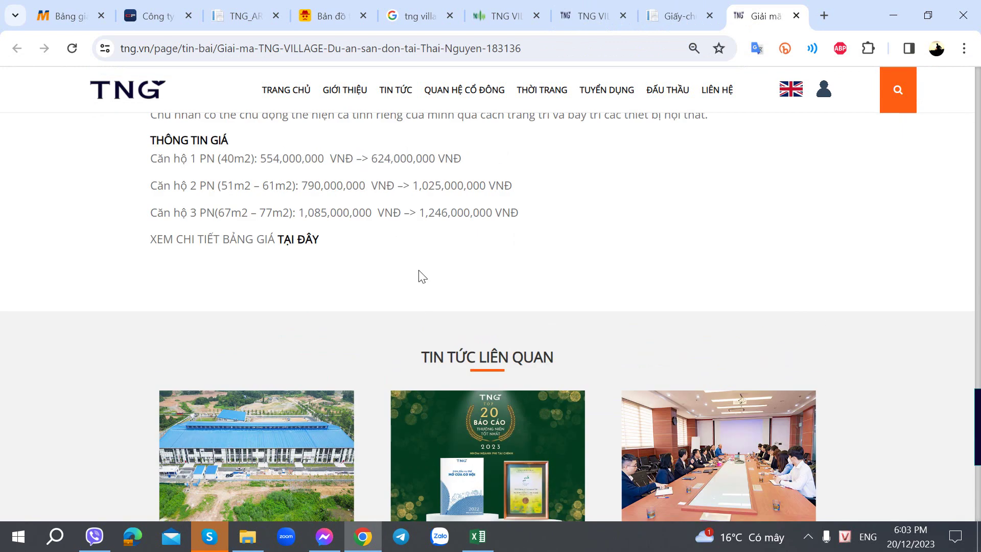
Step: Complete the M44 note in Excel with the apartment price range "500tr-1,2 tỷ VND)"
key(alt+Tab)
text(500-1,2)
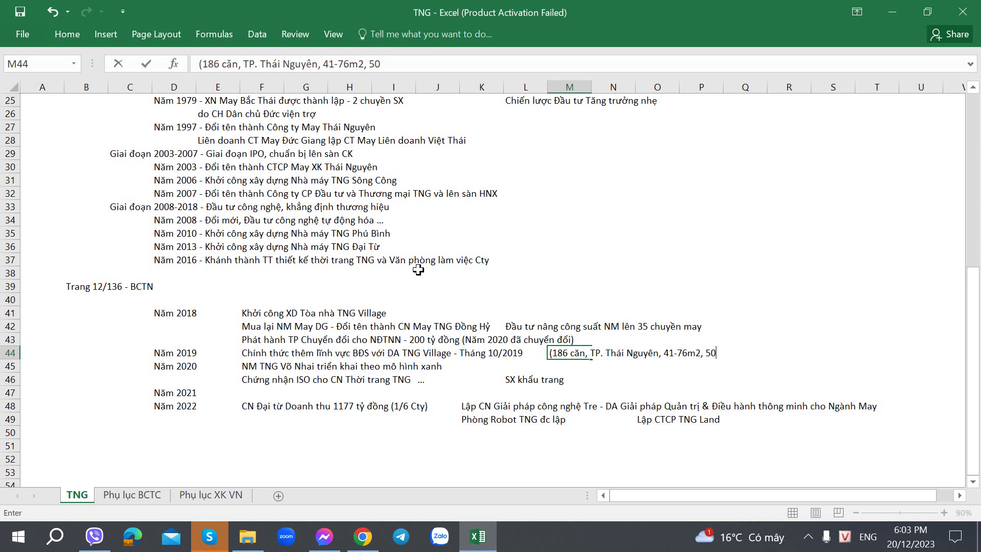
key(BackSpace)
key(BackSpace)
key(BackSpace)
key(BackSpace)
text(tr)
text(-1,2 tỷ VN)
text(Đ))
key(Return)
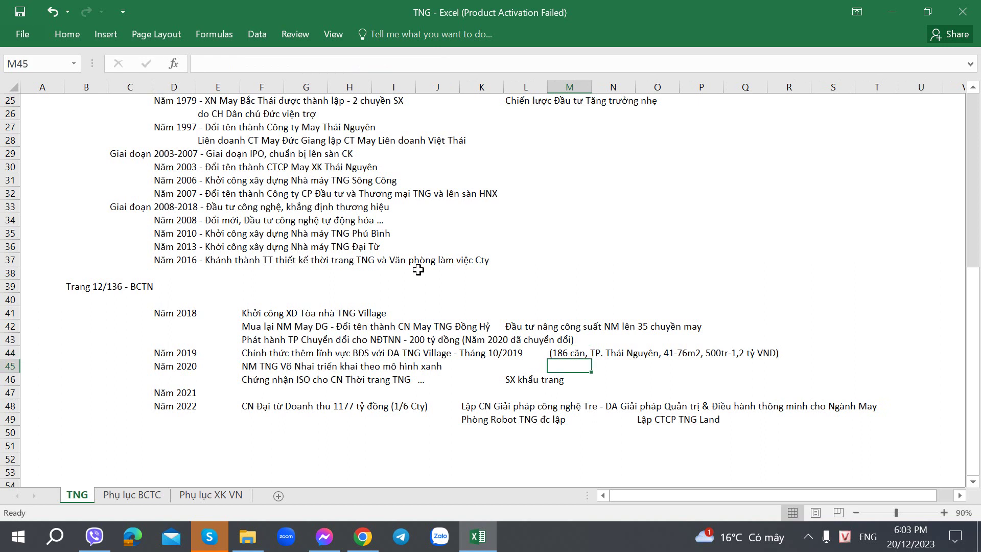
Step: Switch to Chrome, return to the TNG_AR 2022 report and examine the business lines on page 13
key(alt+Tab)
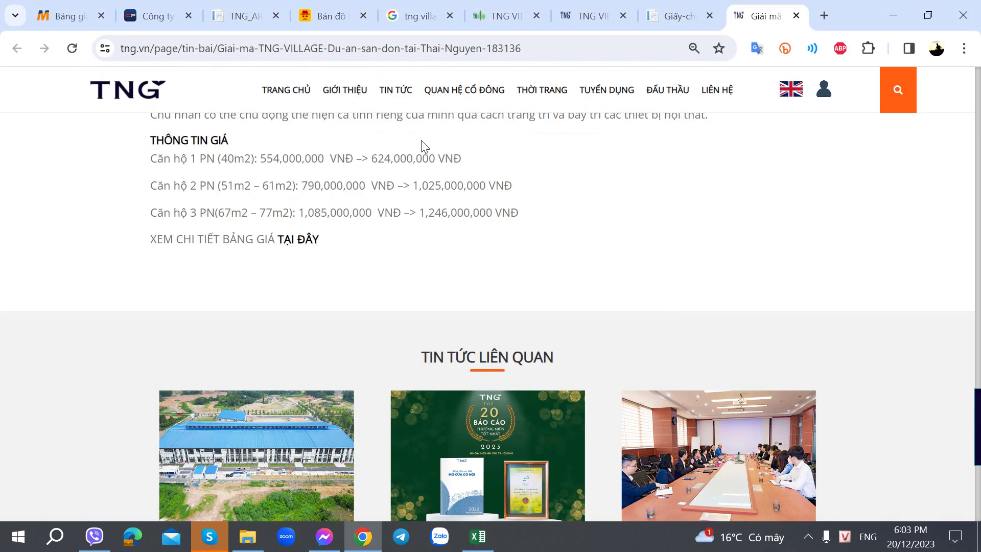
click(503, 10)
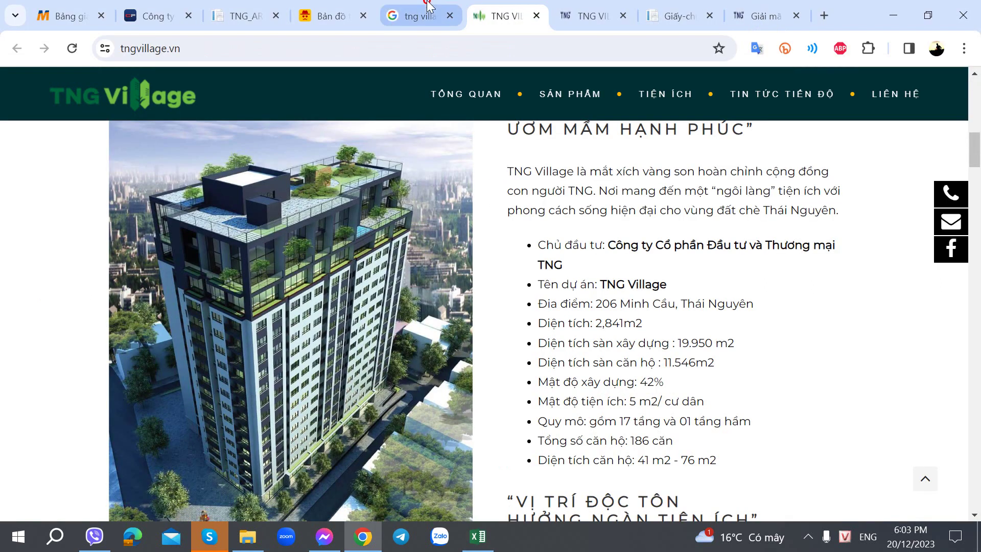
click(404, 12)
click(357, 11)
click(236, 7)
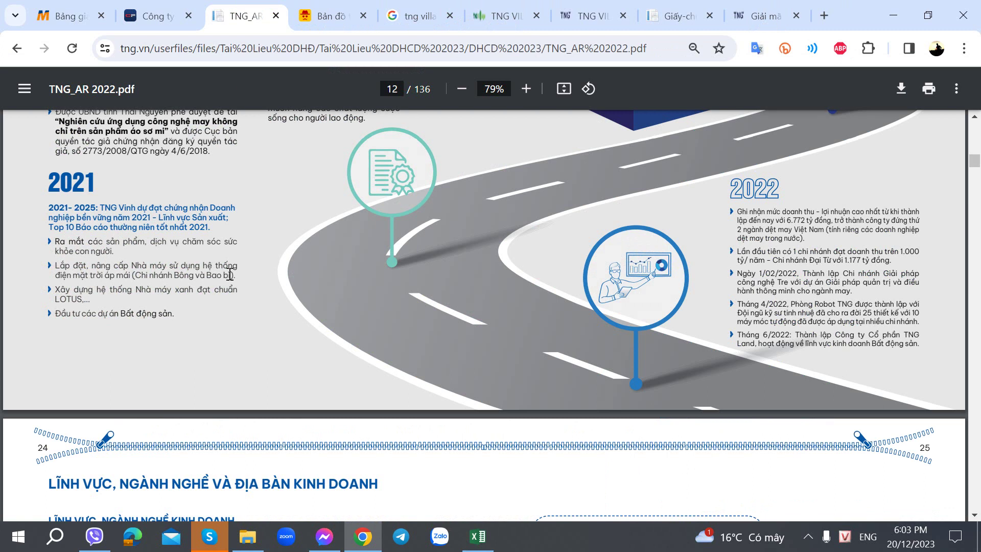
scroll(230, 275, down, 5)
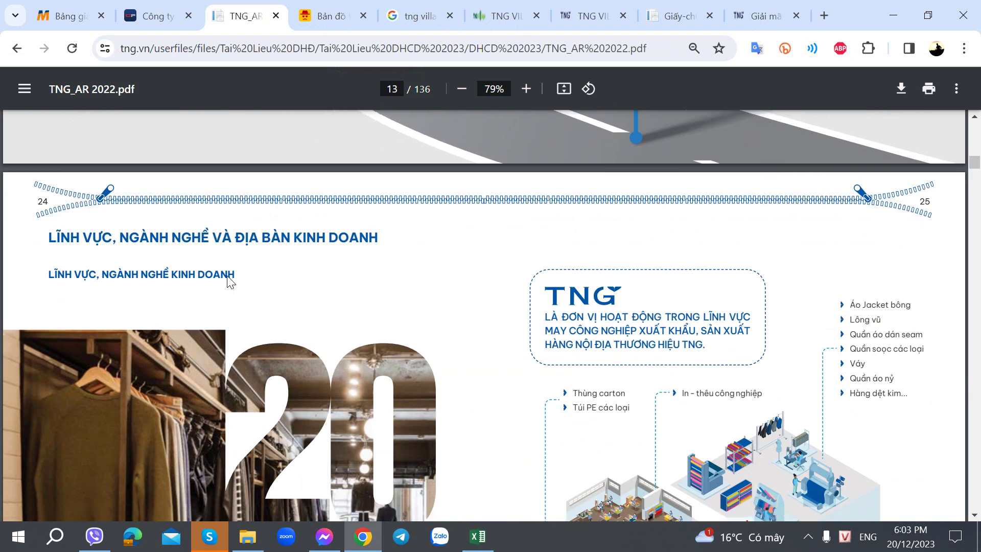
scroll(375, 285, down, 4)
scroll(375, 285, up, 3)
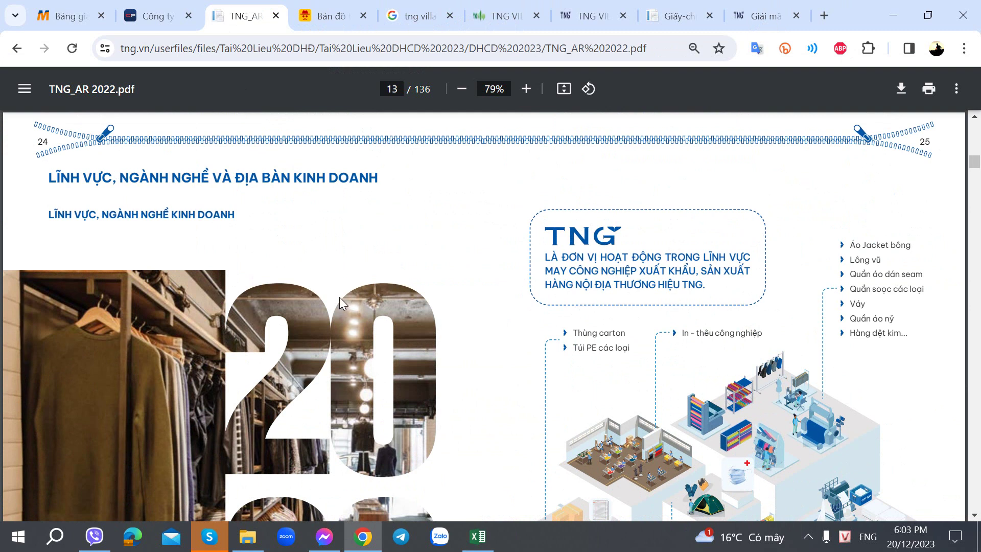
scroll(340, 297, down, 5)
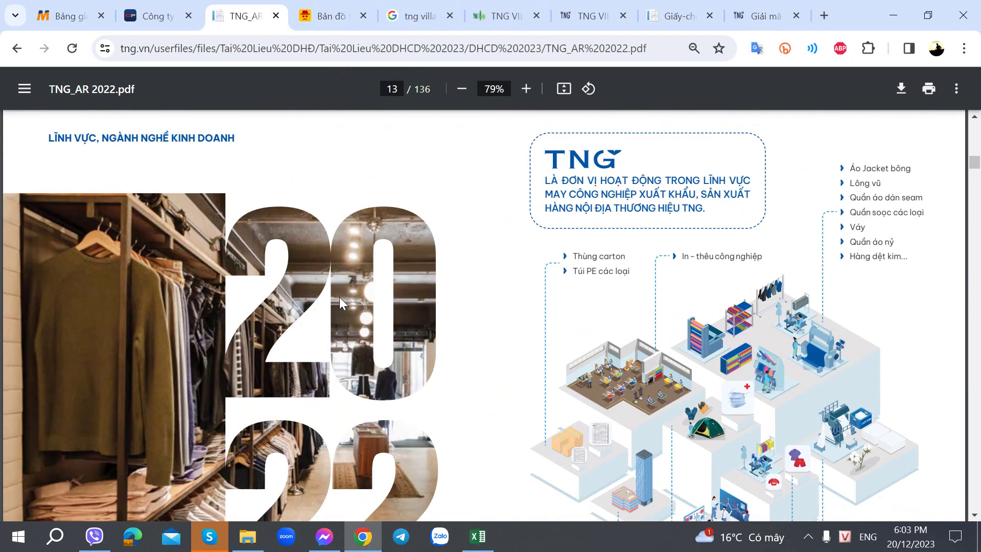
scroll(339, 296, up, 3)
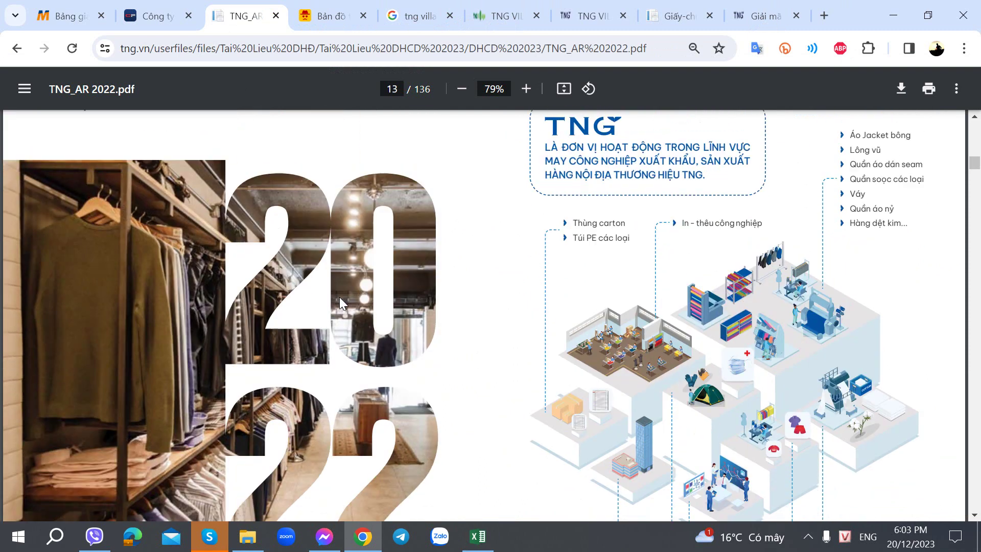
scroll(340, 297, down, 3)
scroll(339, 296, up, 3)
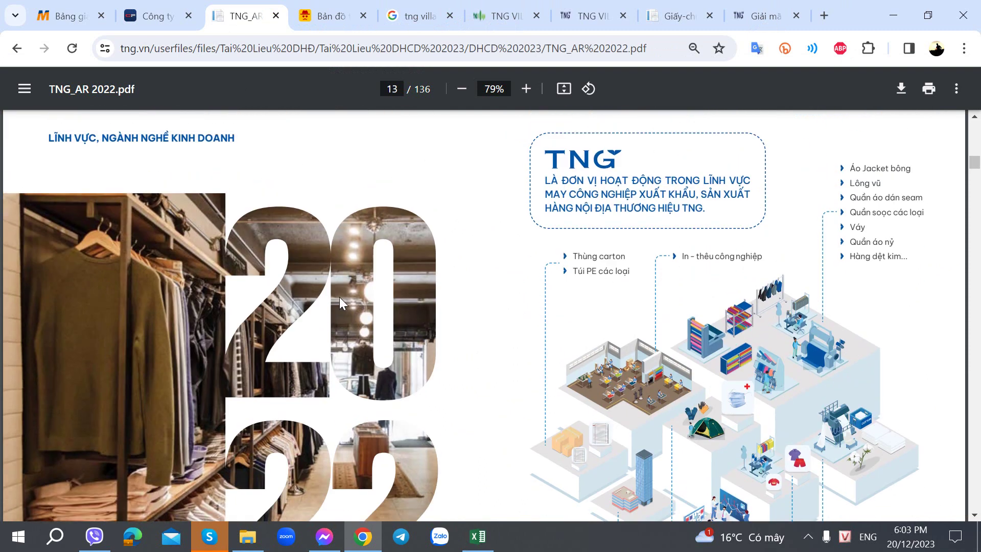
Step: Switch to Excel and select cell B51 below the 2022 milestones
key(alt+Tab)
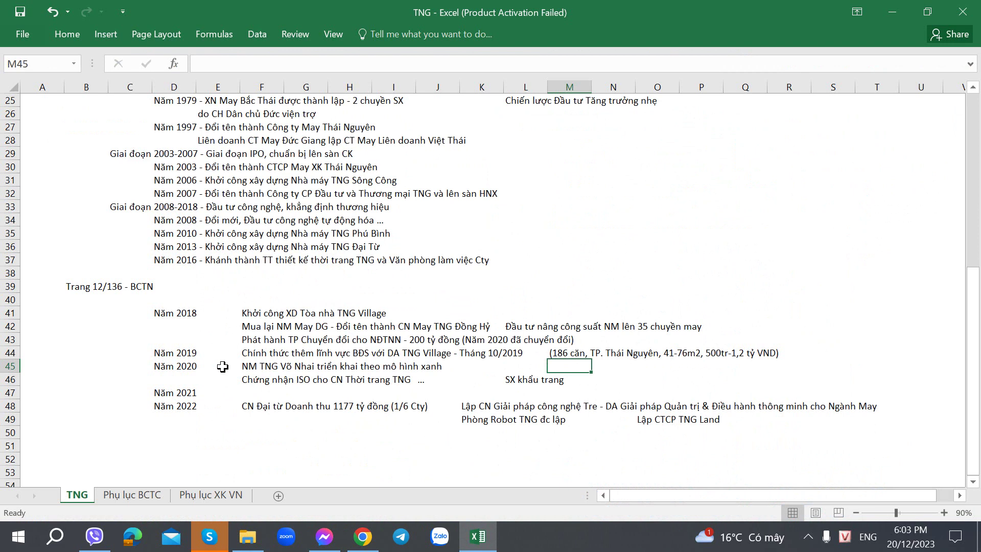
scroll(127, 397, down, 1)
click(107, 361)
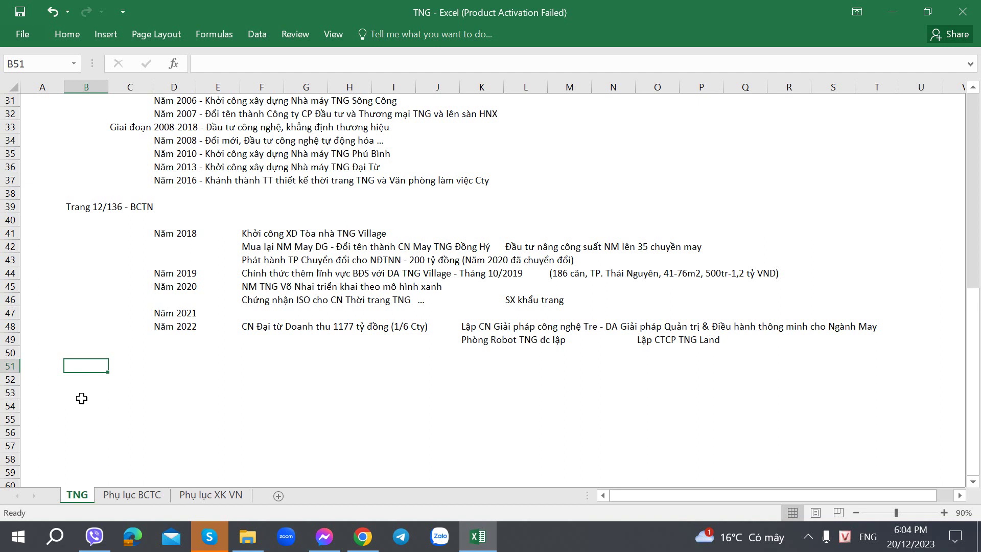
Step: Switch back to the annual report in Chrome and read through the product and business-line diagram on page 13
key(alt+Tab)
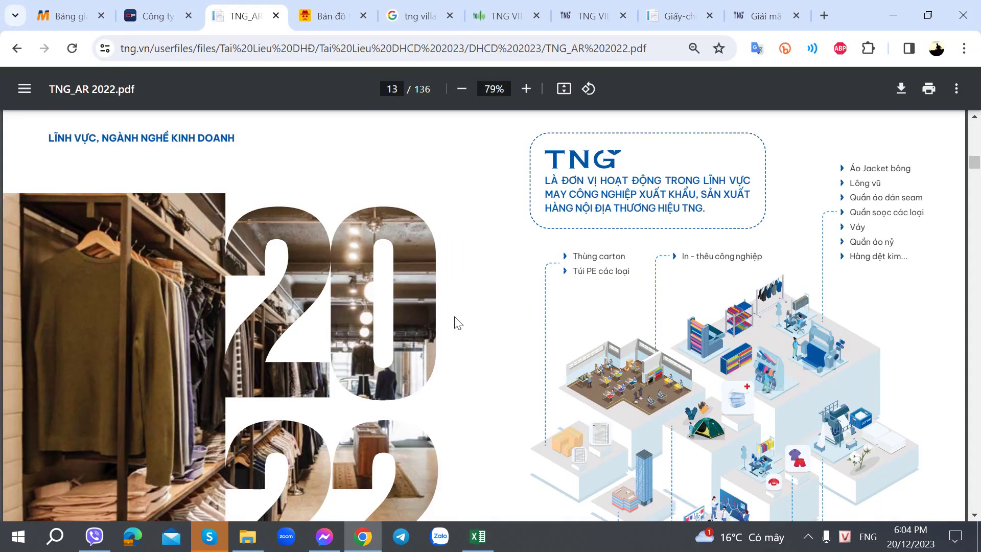
scroll(454, 323, down, 3)
scroll(456, 323, up, 4)
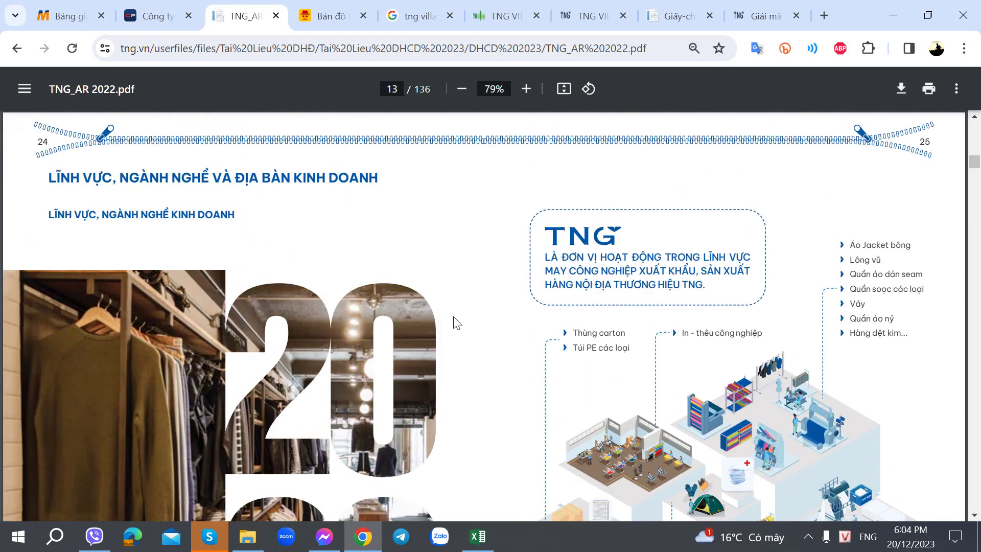
scroll(456, 323, down, 2)
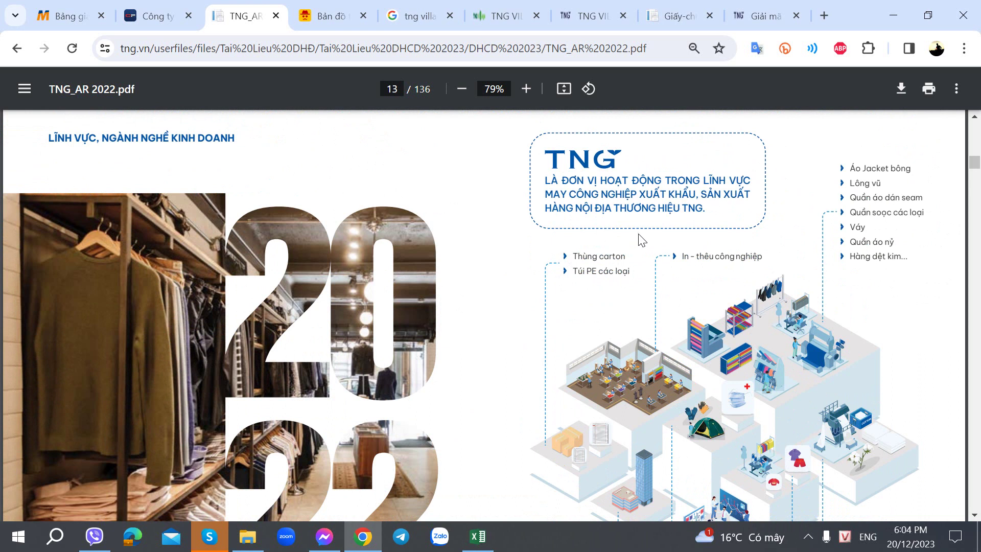
scroll(586, 284, down, 3)
scroll(585, 282, down, 6)
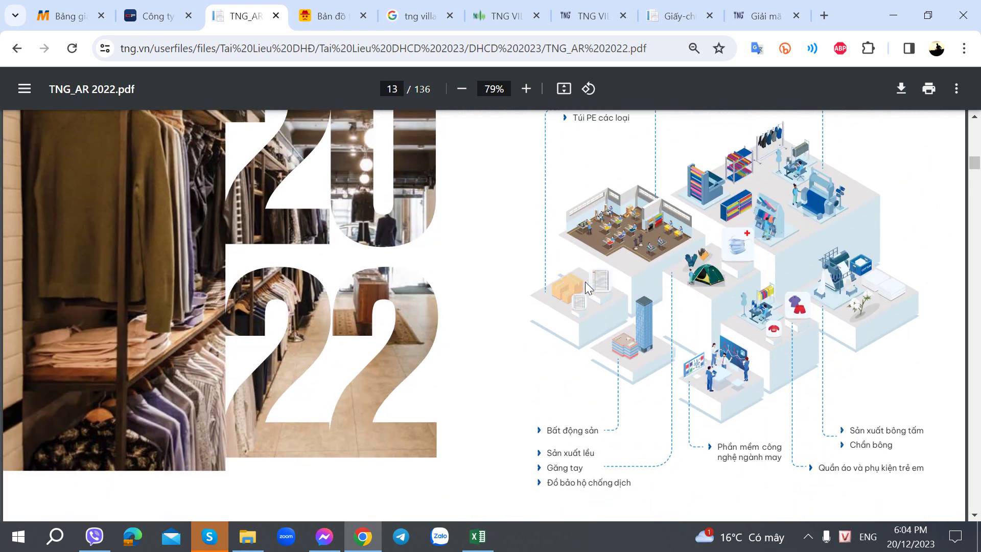
scroll(586, 282, up, 9)
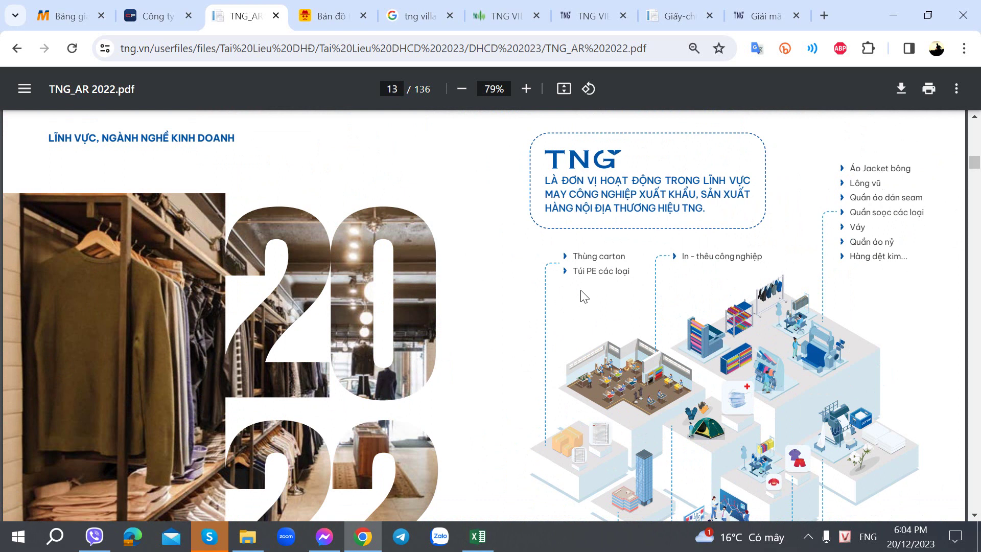
scroll(581, 296, down, 3)
scroll(581, 299, up, 3)
scroll(863, 270, down, 2)
scroll(860, 262, down, 3)
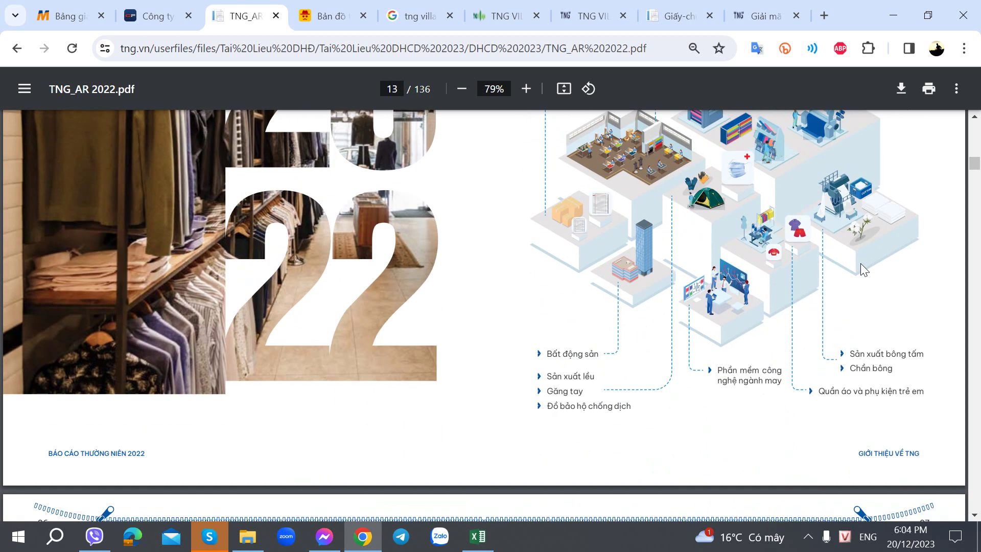
scroll(588, 406, up, 1)
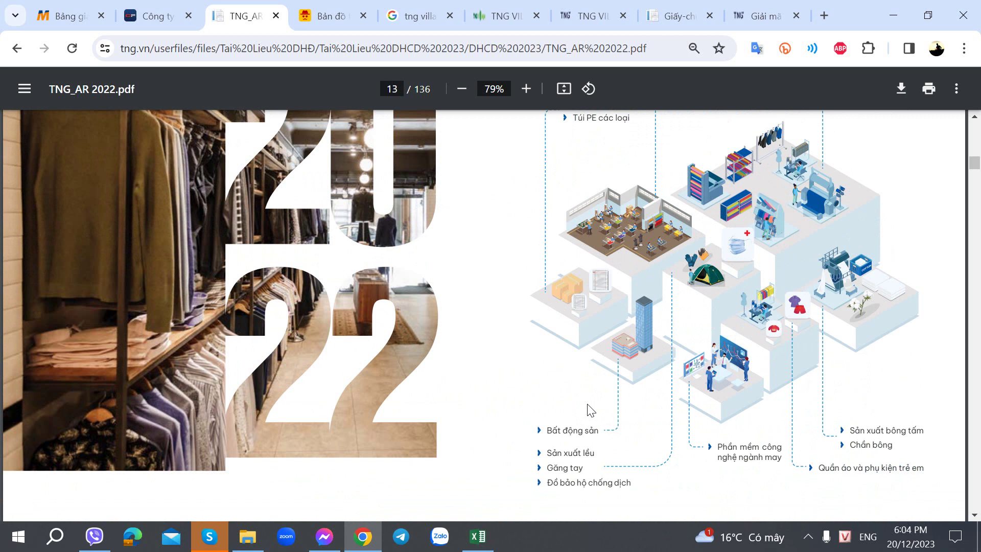
scroll(591, 408, down, 1)
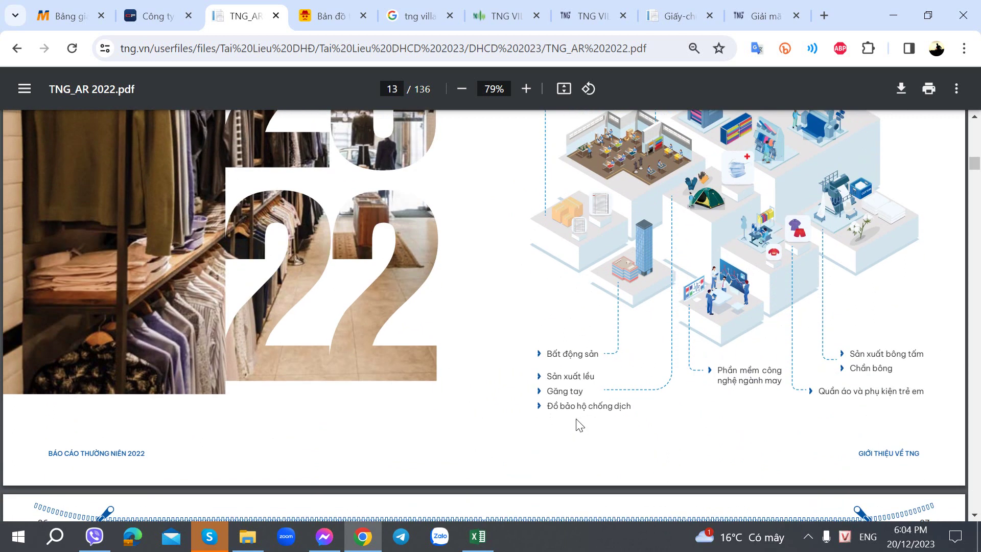
Step: Highlight "bảo hộ chống dịch", "Găng tay" and "Phần mềm công nghệ ngành may" in the page 13 diagram and review its remaining entries
drag(561, 404, 647, 404)
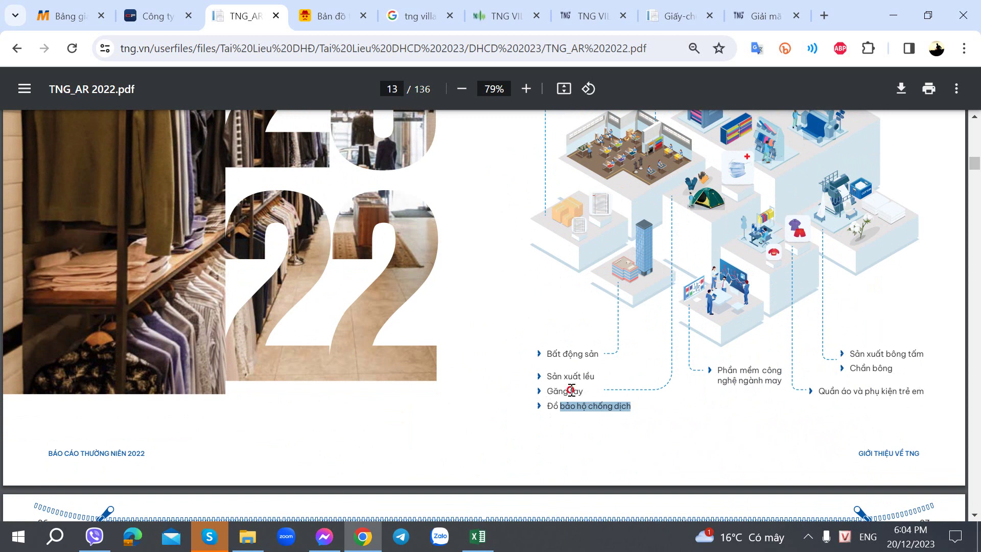
drag(570, 391, 547, 390)
scroll(587, 386, up, 6)
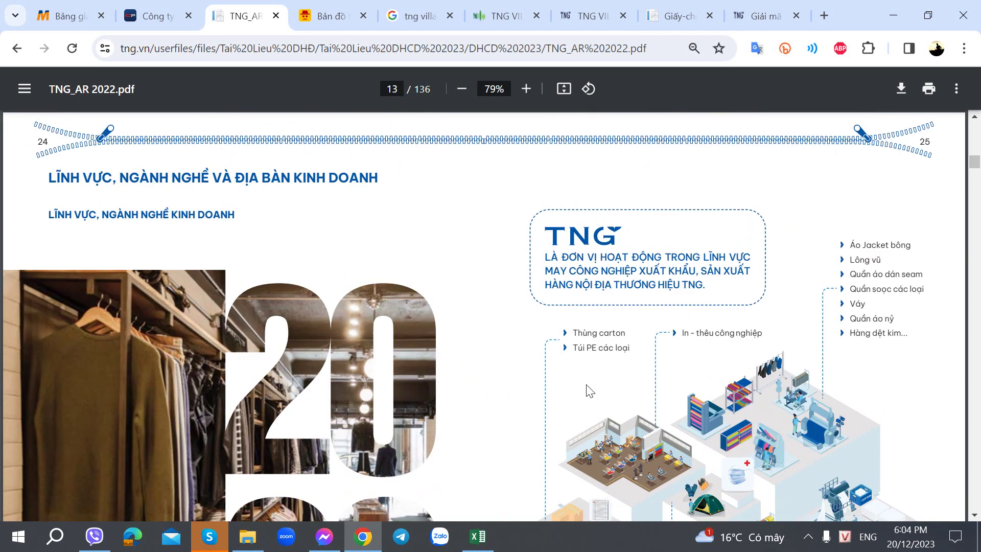
scroll(588, 378, down, 2)
scroll(571, 332, down, 4)
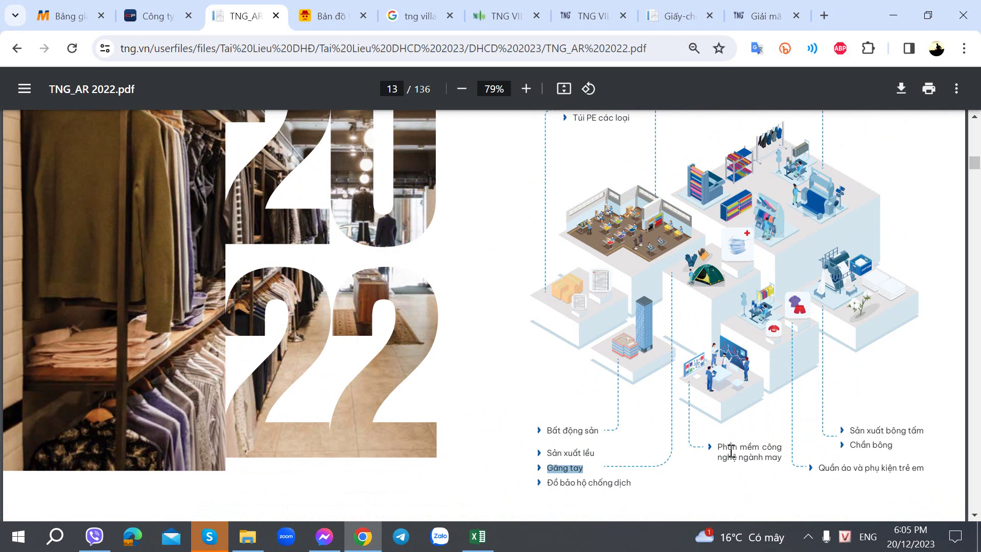
drag(720, 449, 780, 459)
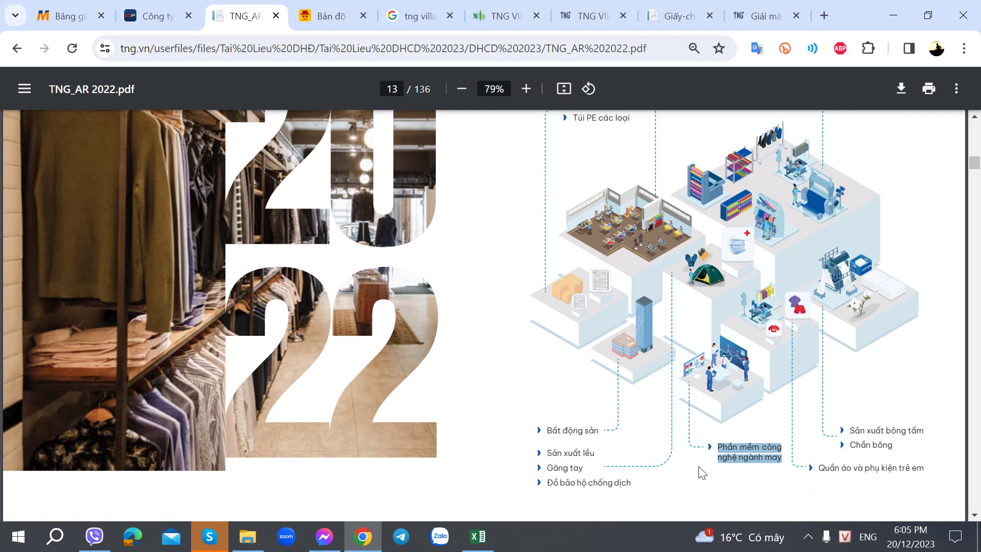
scroll(820, 466, down, 3)
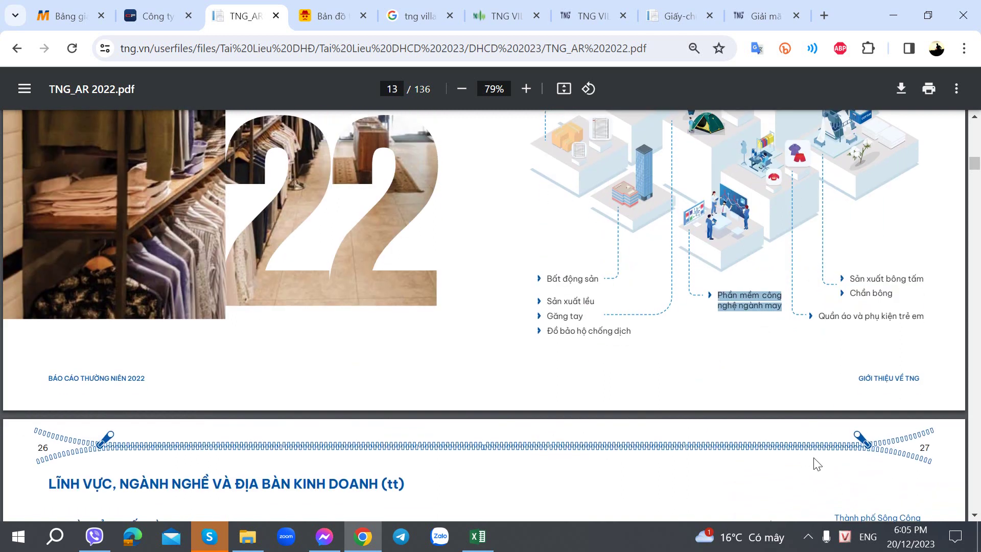
scroll(817, 464, down, 6)
scroll(804, 449, up, 10)
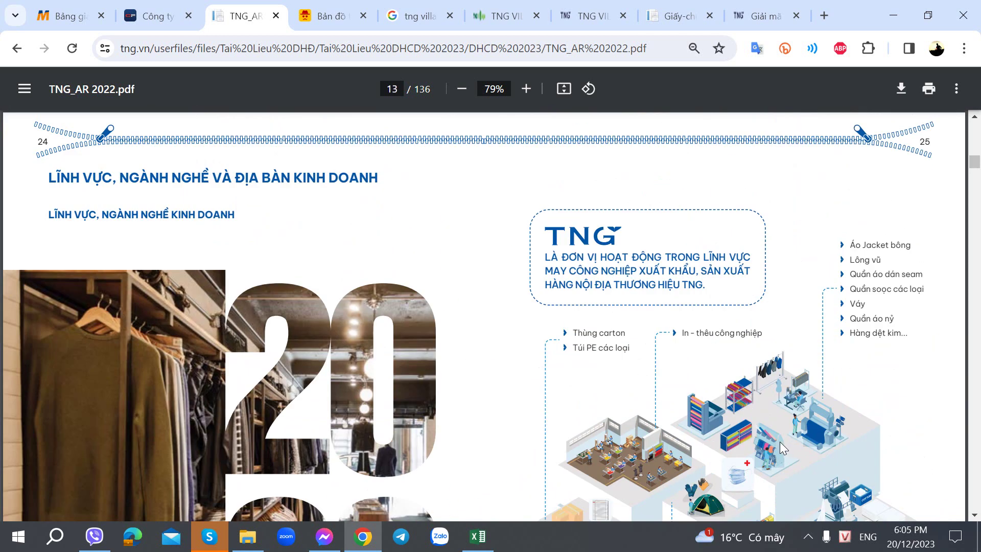
scroll(780, 441, down, 2)
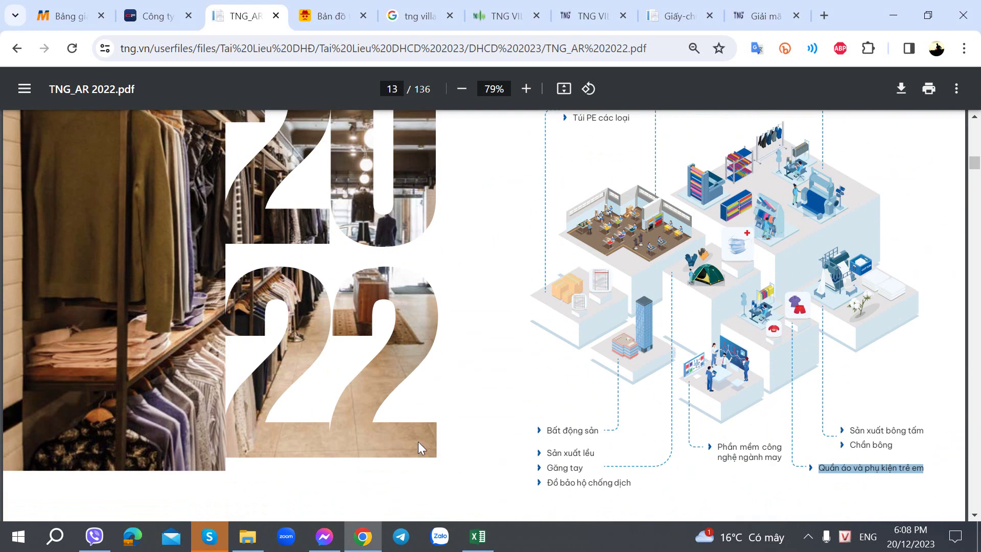
Step: Switch to Excel and select cell C62 below the list of business lines
key(alt+Tab)
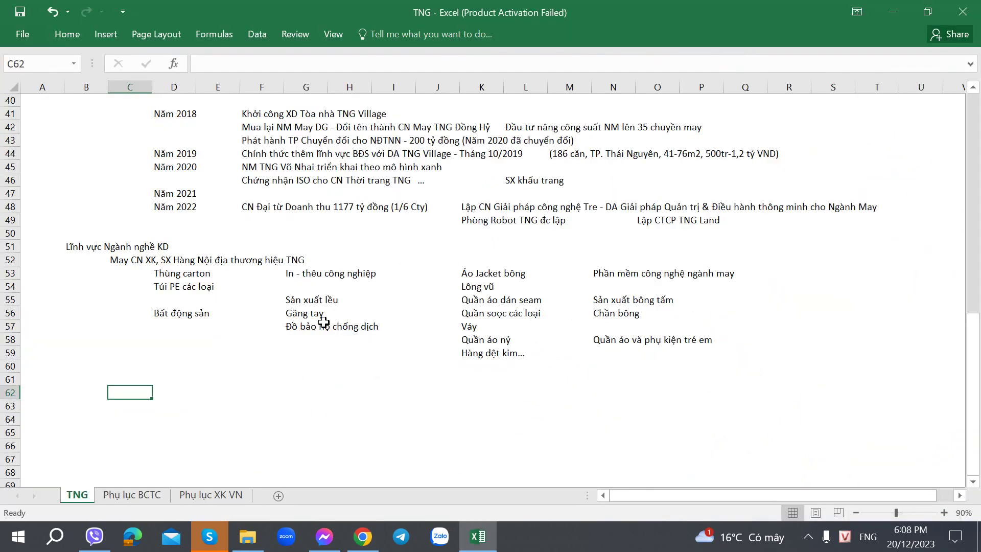
click(128, 365)
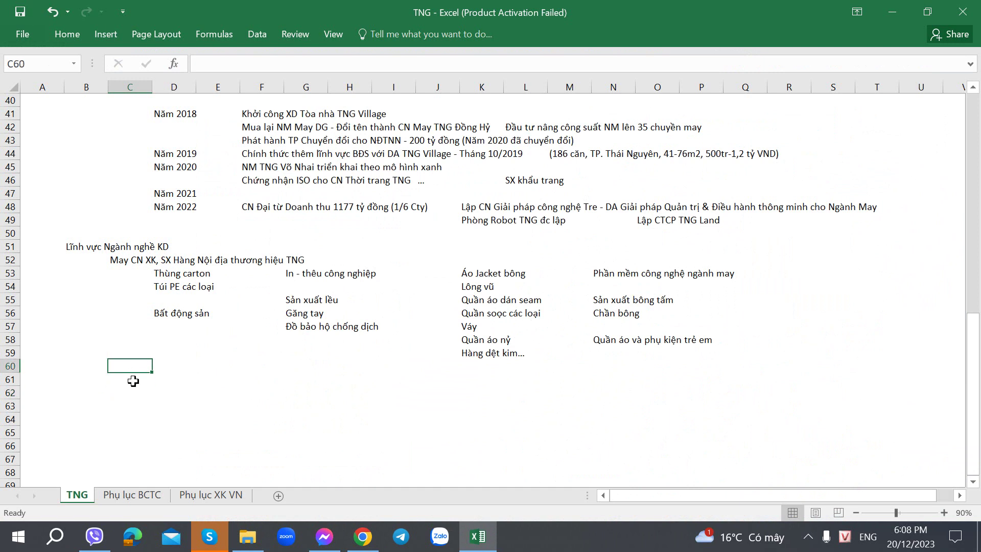
click(134, 380)
click(133, 390)
Step: Switch to the annual report in Chrome and examine the production locations, branches and 2022 export markets on page 14
key(alt+Tab)
scroll(254, 372, down, 6)
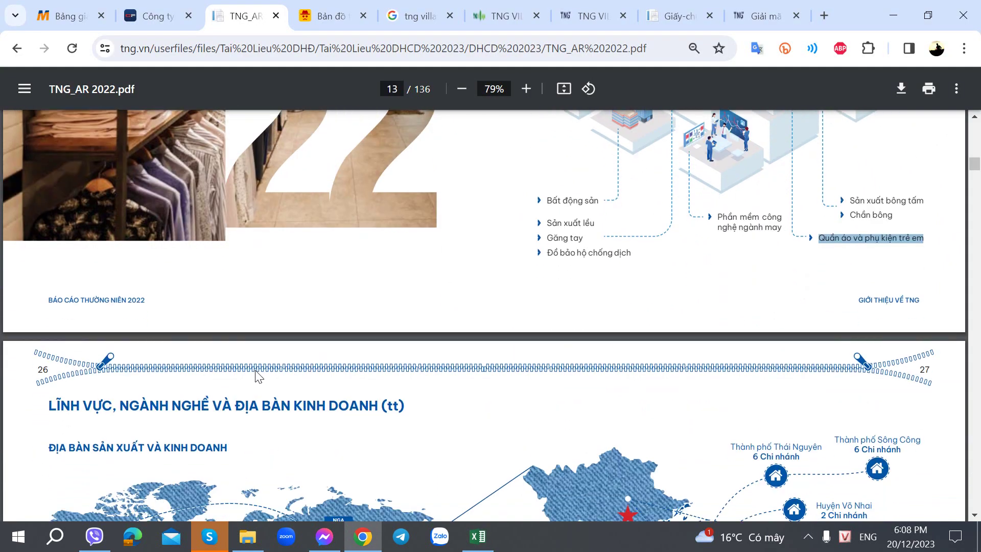
scroll(255, 370, down, 2)
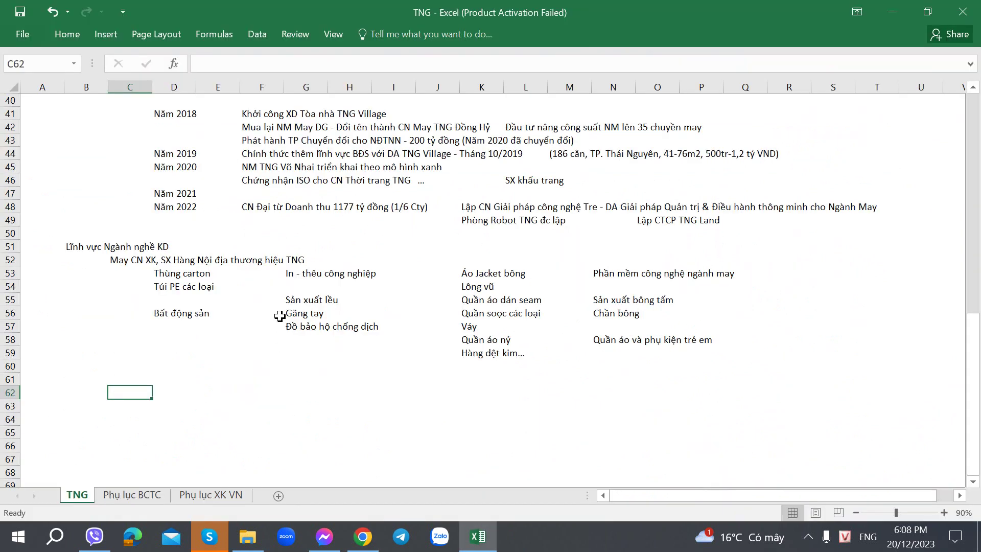
key(alt+Tab)
scroll(280, 322, down, 3)
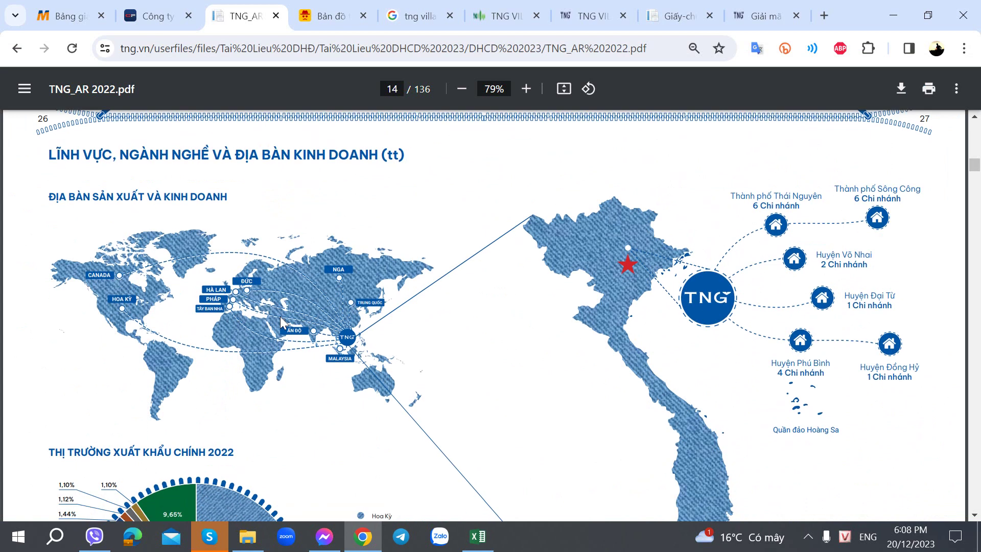
scroll(284, 323, up, 3)
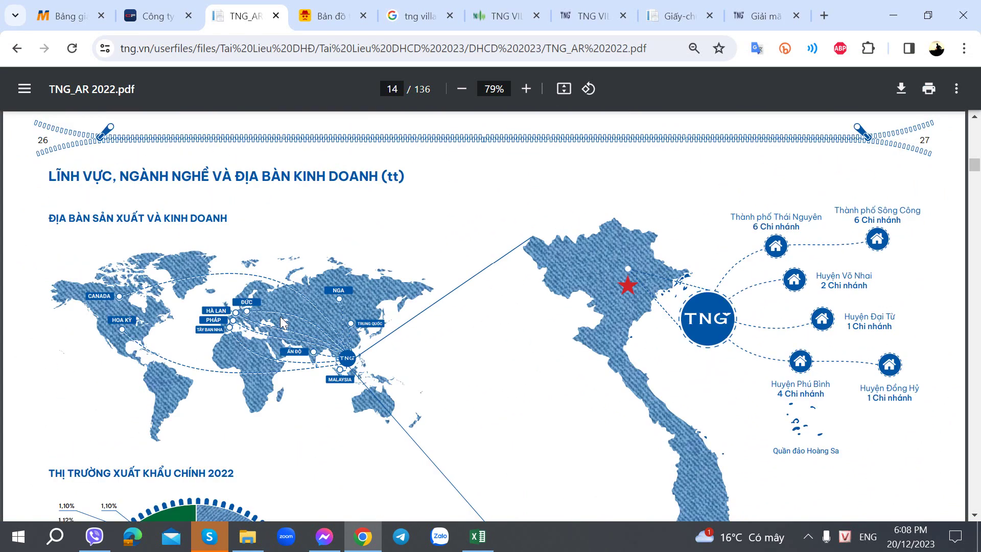
scroll(281, 322, down, 1)
scroll(283, 322, down, 3)
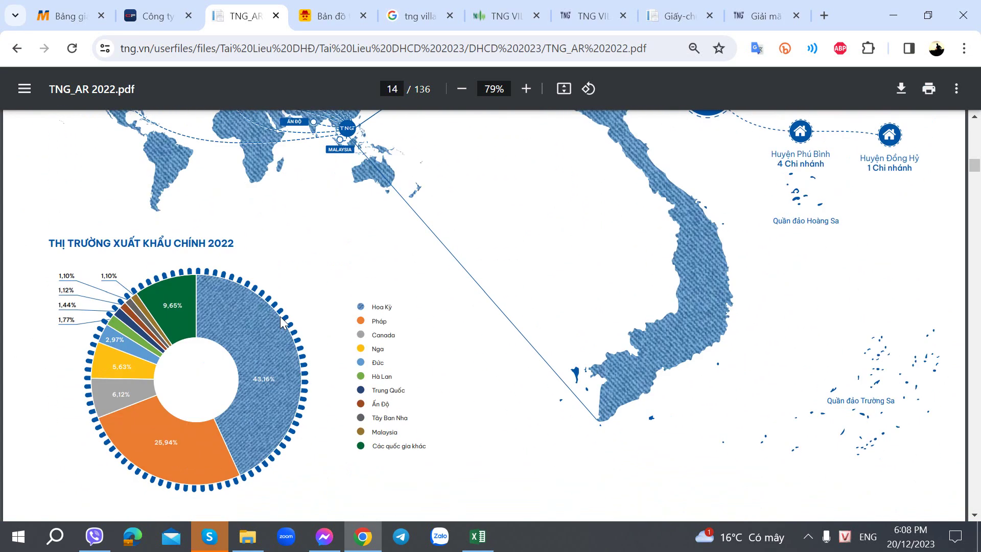
scroll(282, 322, up, 3)
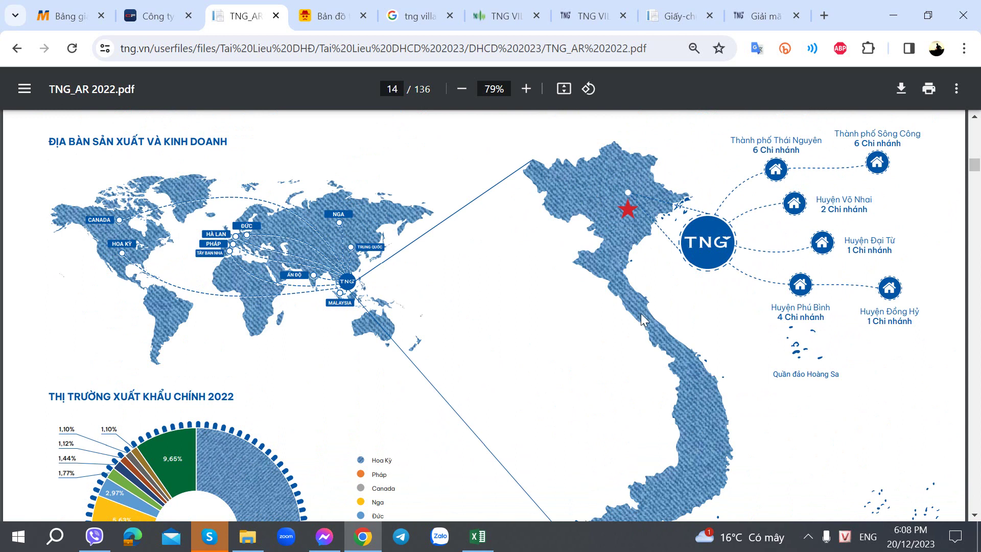
scroll(643, 319, down, 3)
scroll(643, 320, up, 3)
scroll(643, 320, up, 2)
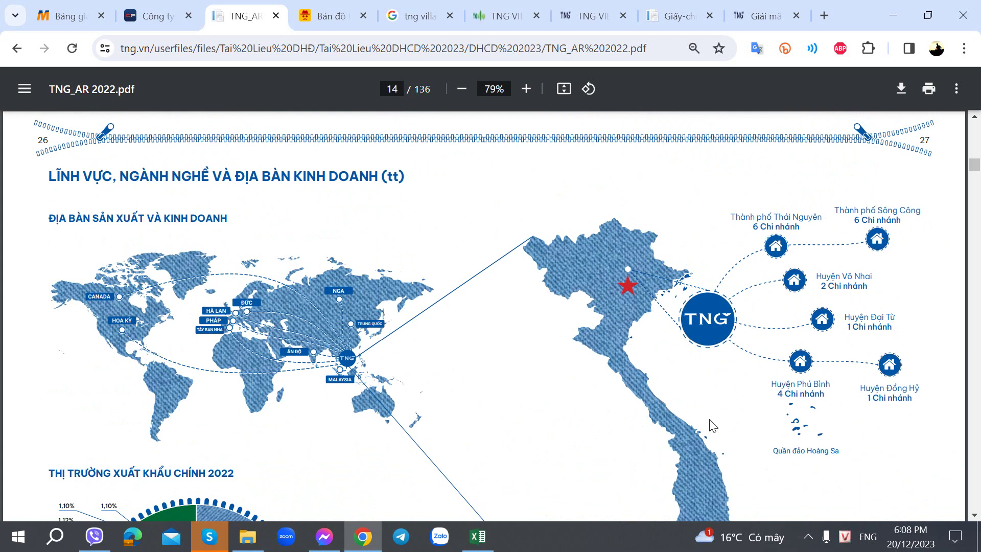
key(alt+Tab)
key(alt+Tab)
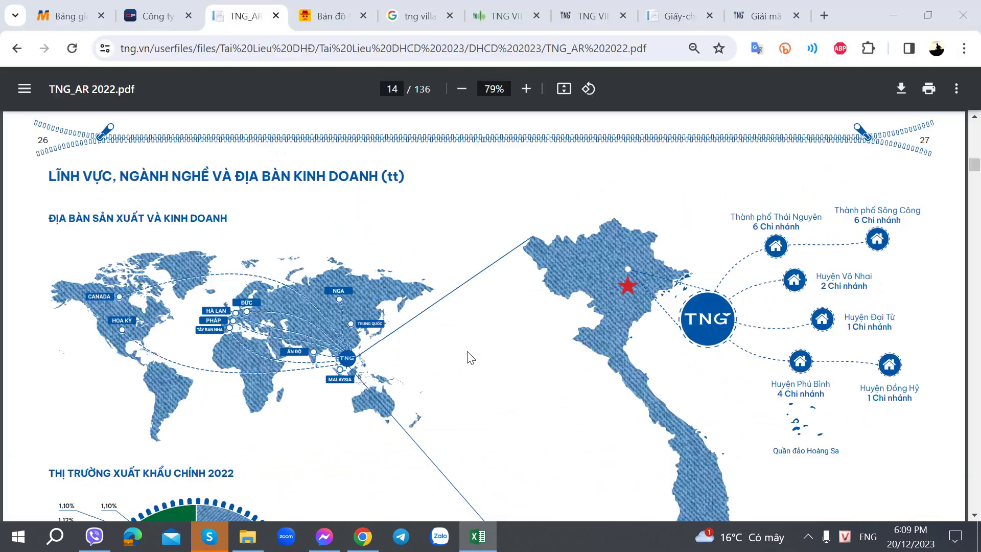
Step: Examine the 2022 export market chart and the production location map on page 14
scroll(466, 358, down, 5)
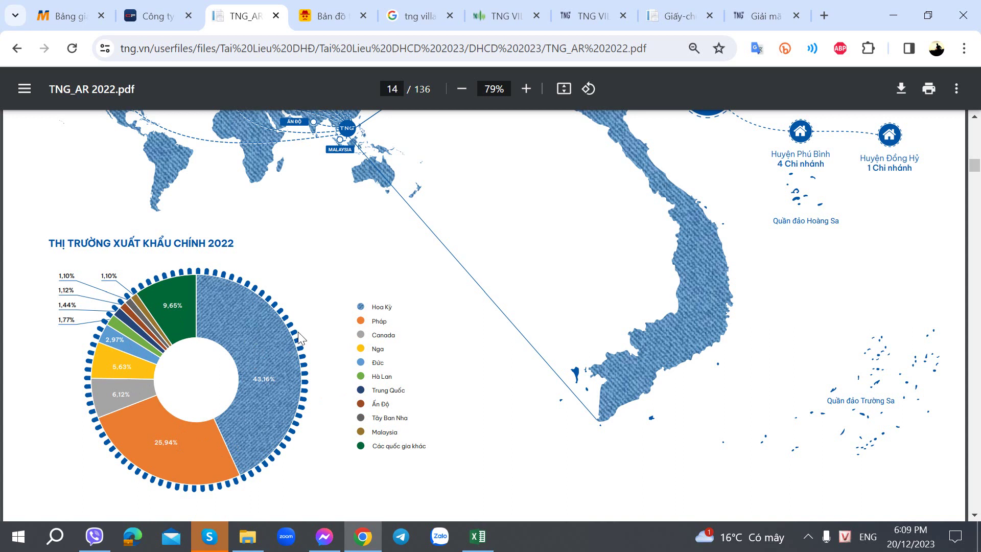
scroll(300, 337, up, 5)
scroll(299, 337, down, 5)
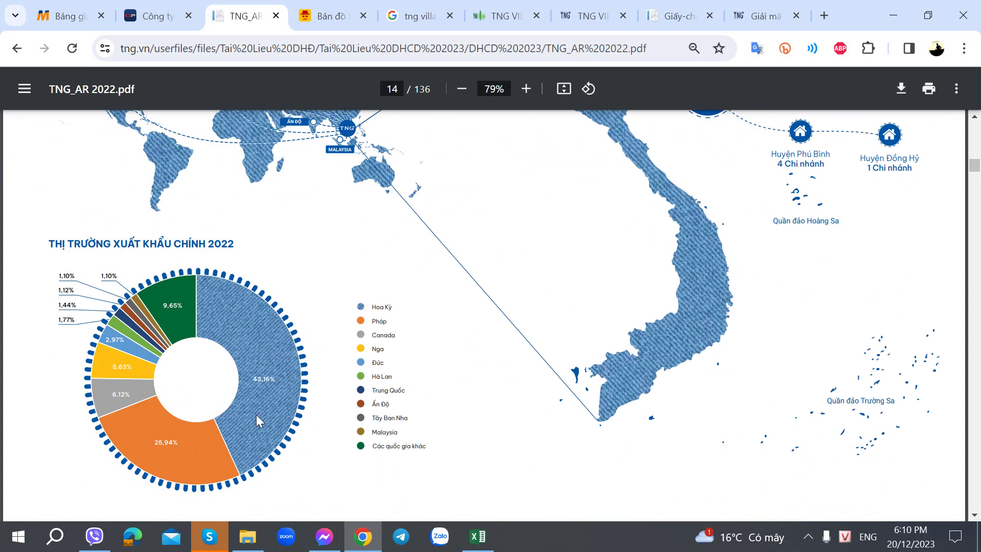
scroll(255, 411, up, 4)
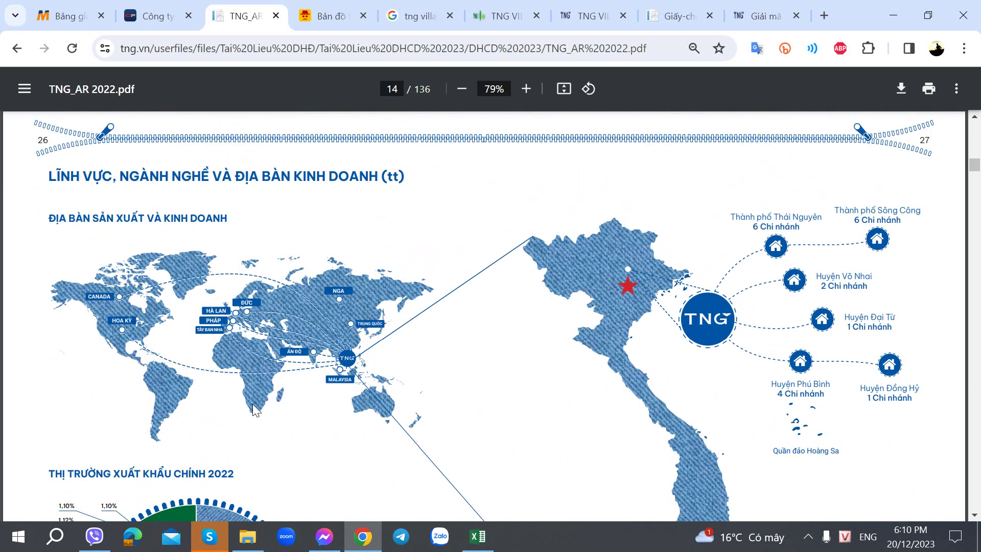
scroll(252, 404, down, 1)
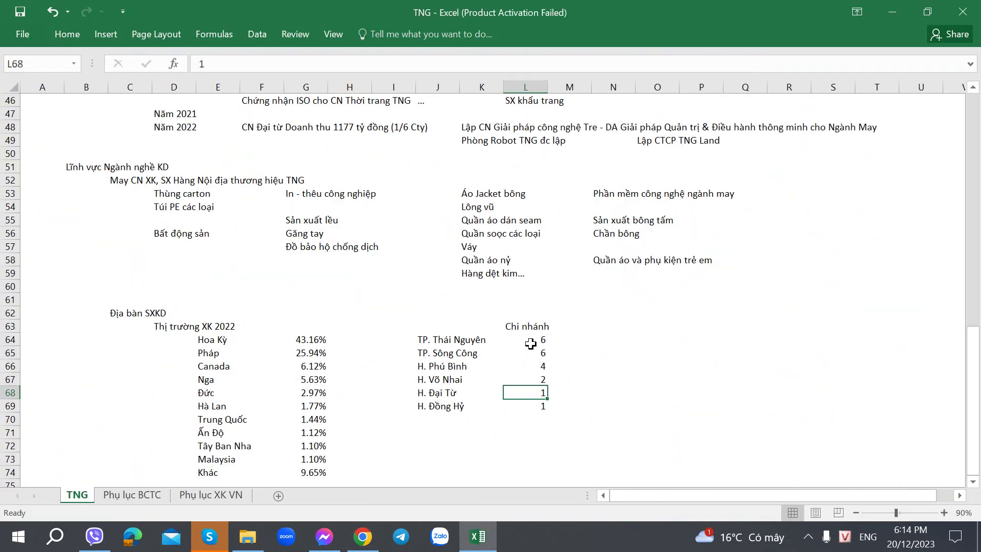
Step: Switch to Excel and select the branch counts in L64:L69 to check their sum
click(530, 344)
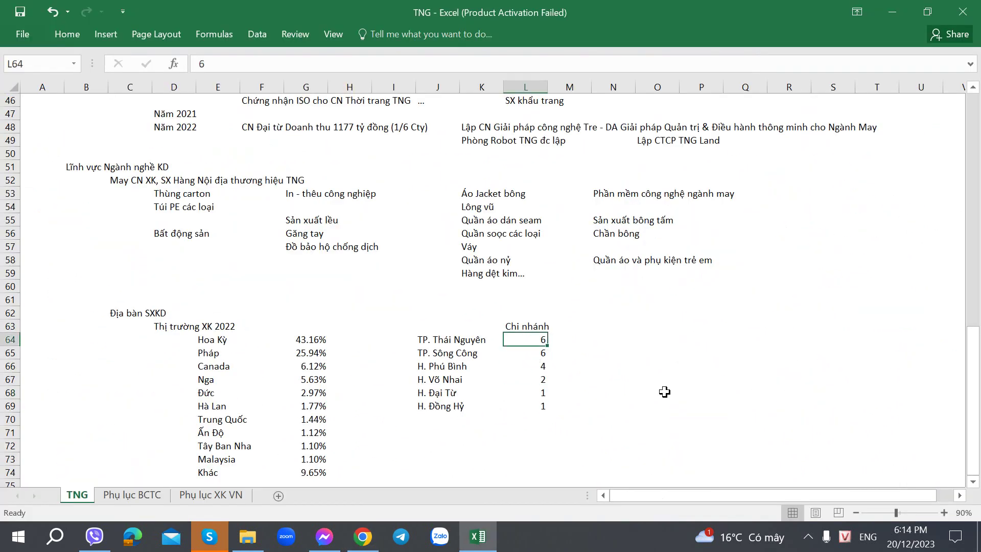
key(ctrl+shift+Down)
key(Down)
key(Left)
key(Left)
key(Up)
key(Down)
key(Right)
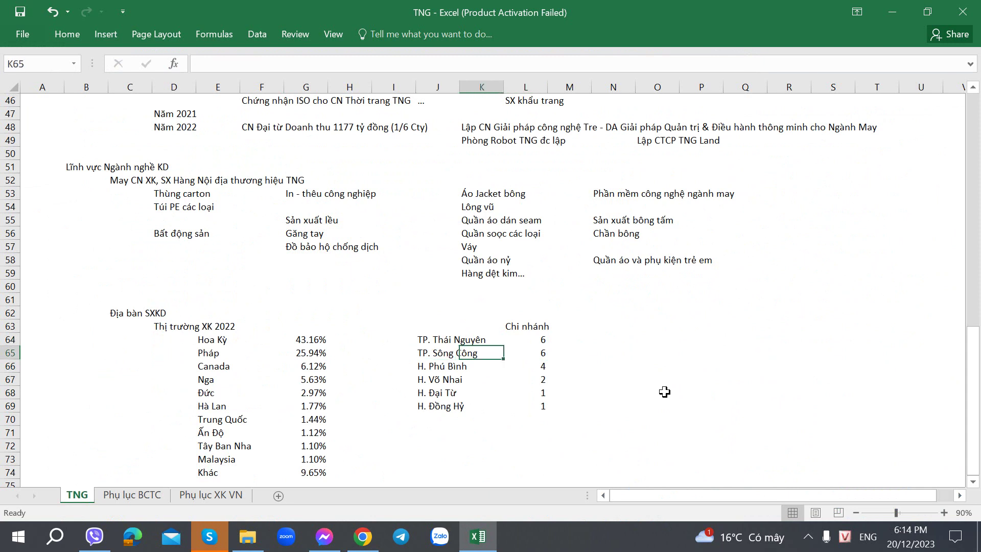
key(Right)
key(Up)
key(ctrl+shift+Down)
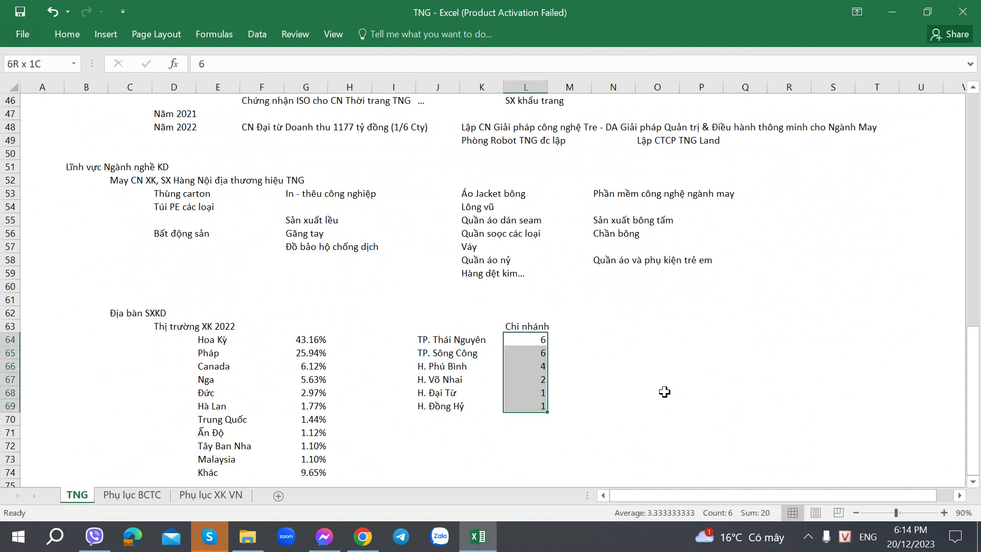
Step: Check the branch total against the "18 Chi nhánh" entry in cell D14 of the company overview
key(alt+Tab)
key(alt+Tab)
scroll(634, 351, up, 13)
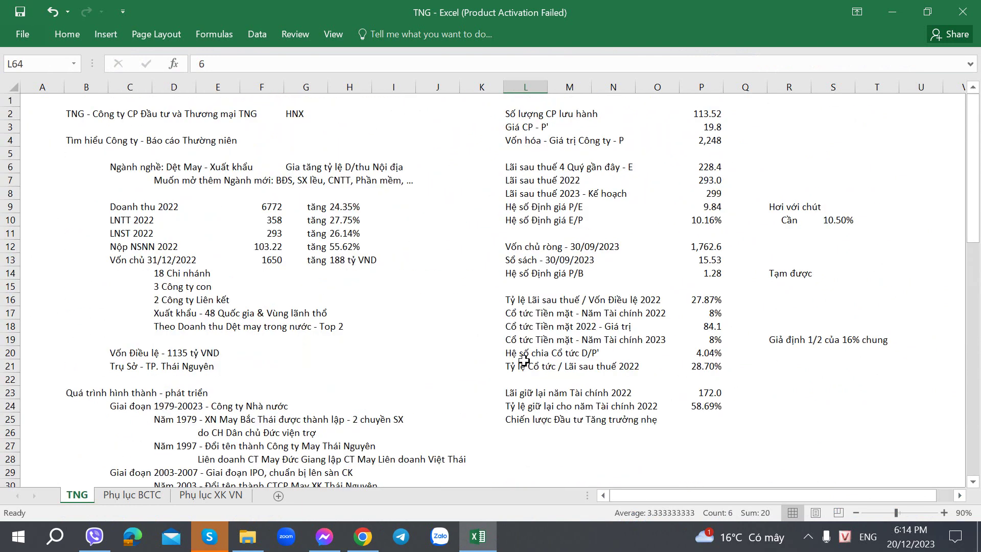
scroll(525, 360, down, 3)
click(162, 153)
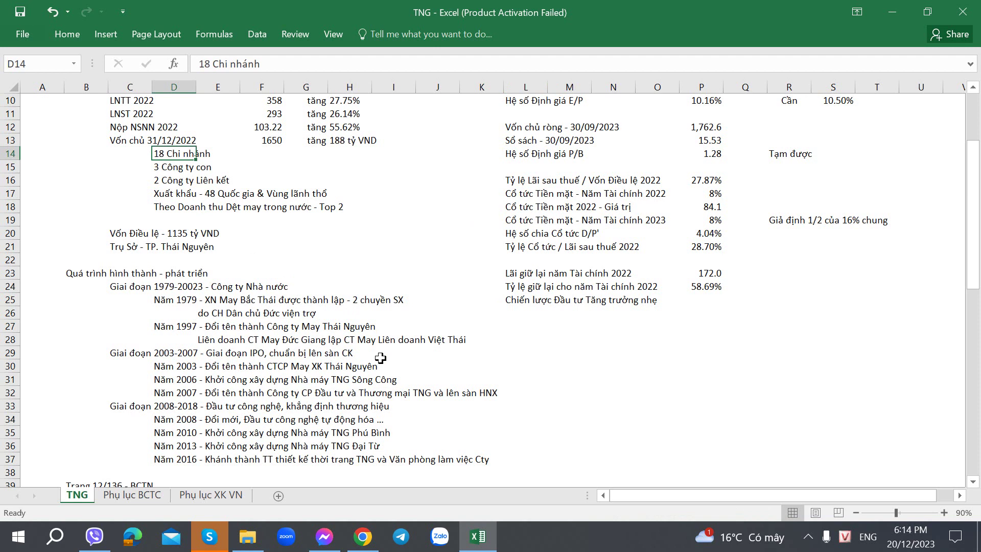
Step: Switch to the annual report in Chrome and read through the subsidiaries and associated companies on page 15
key(alt+Tab)
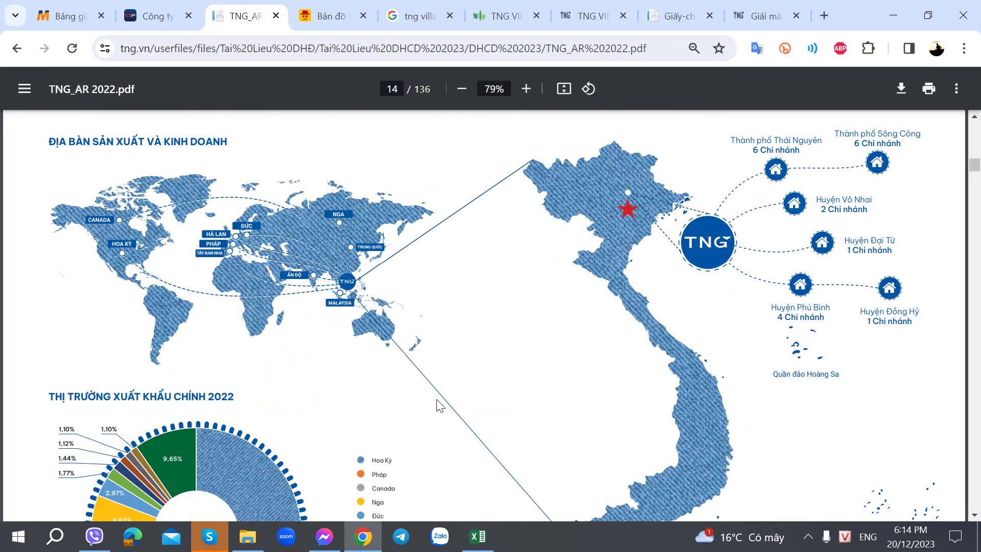
scroll(437, 402, down, 15)
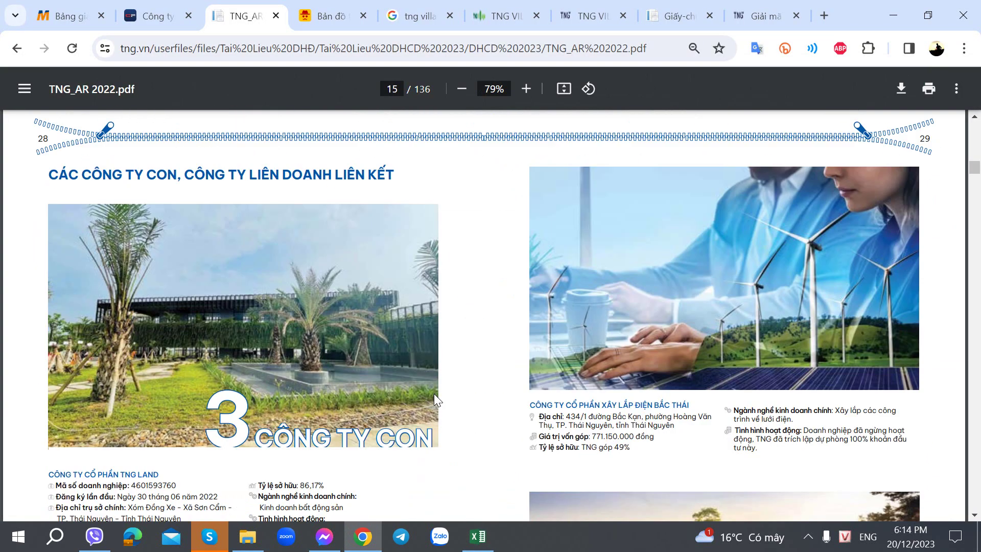
scroll(435, 400, up, 5)
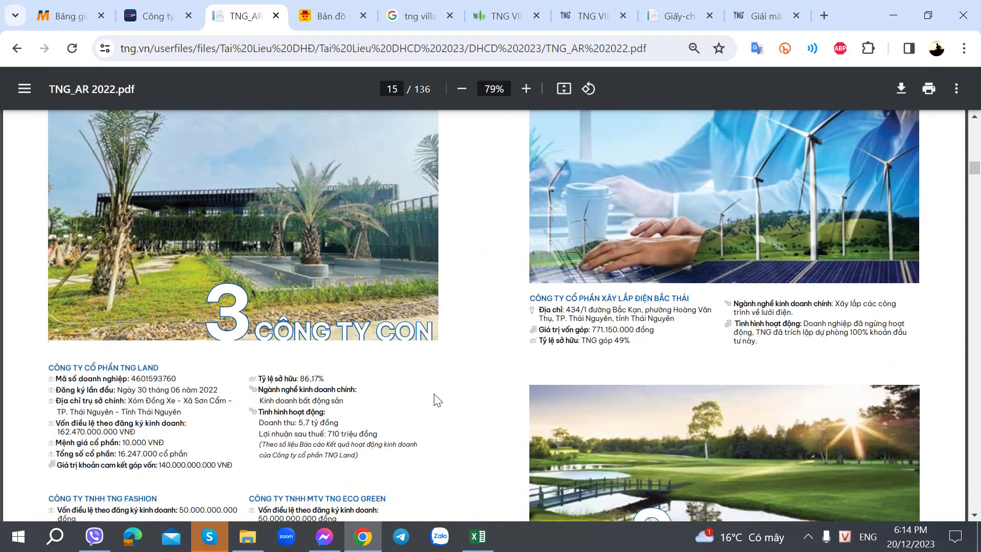
scroll(434, 393, down, 4)
scroll(431, 393, up, 4)
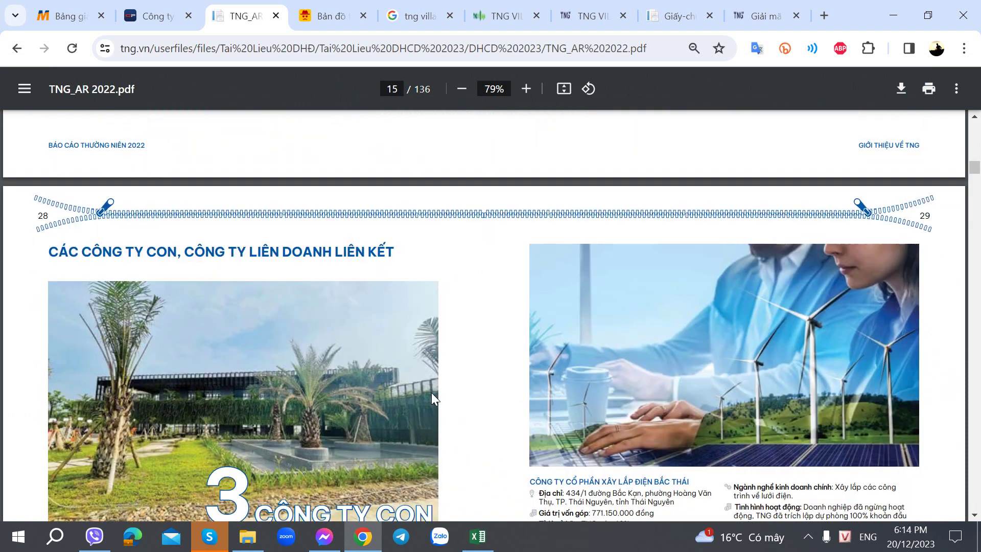
scroll(431, 393, down, 5)
scroll(434, 398, down, 4)
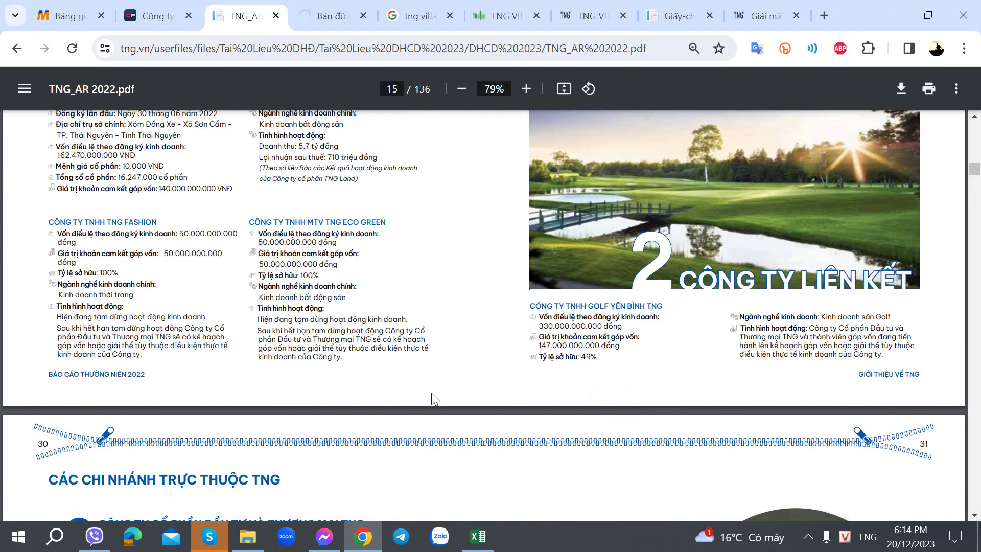
scroll(431, 393, up, 3)
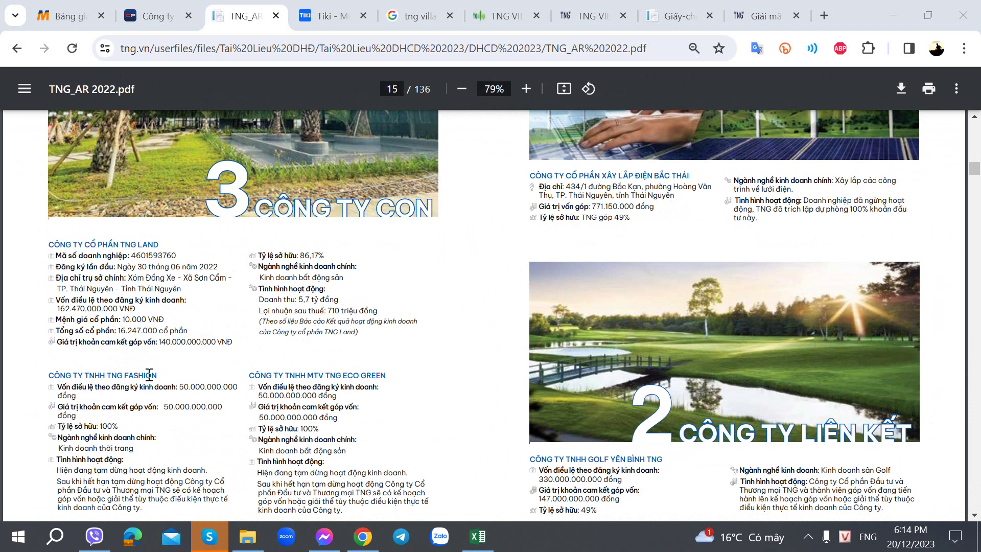
scroll(149, 376, up, 3)
scroll(149, 373, down, 3)
scroll(146, 368, up, 3)
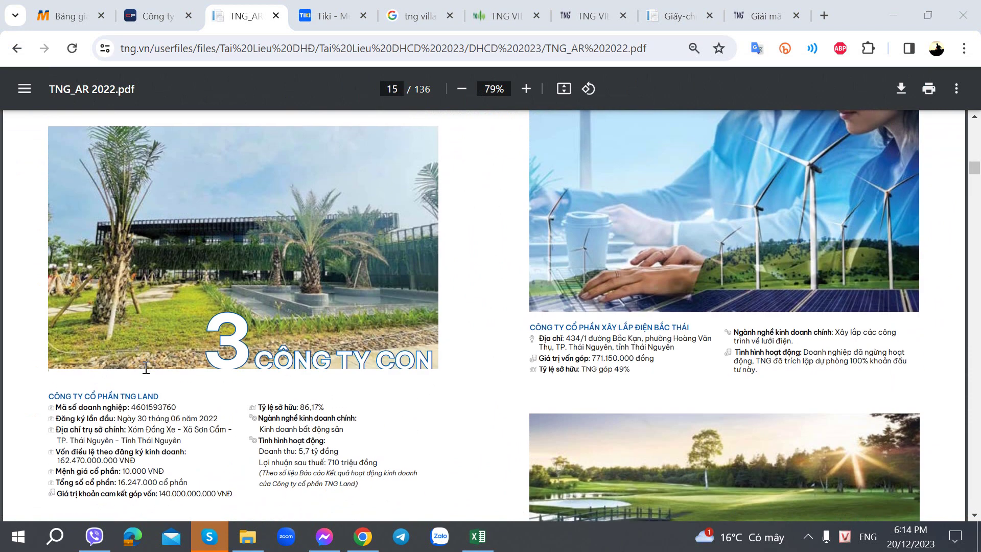
scroll(146, 368, down, 4)
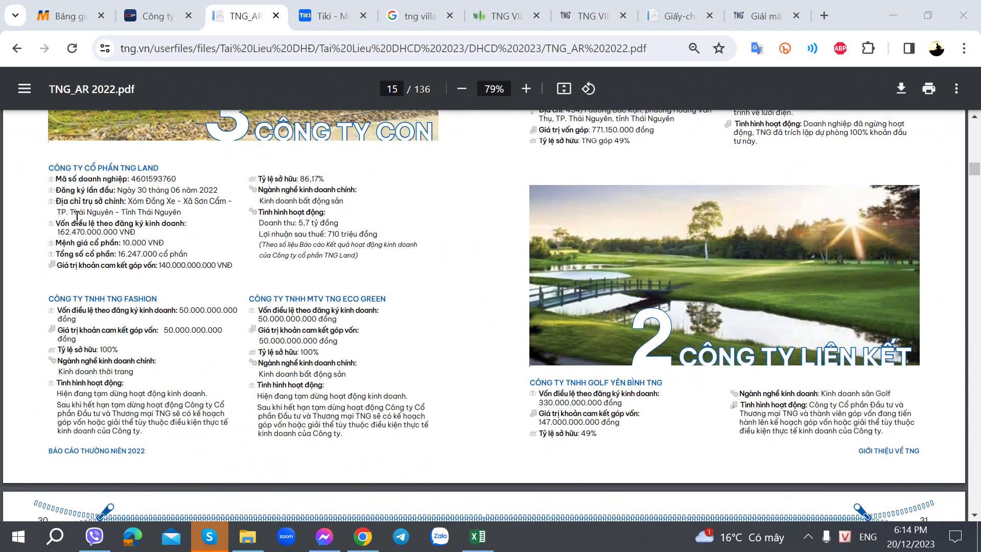
click(471, 203)
Step: Switch to Excel and review the recorded 2018–2022 milestones, including the TNG Land entry
key(alt+Tab)
scroll(406, 240, up, 4)
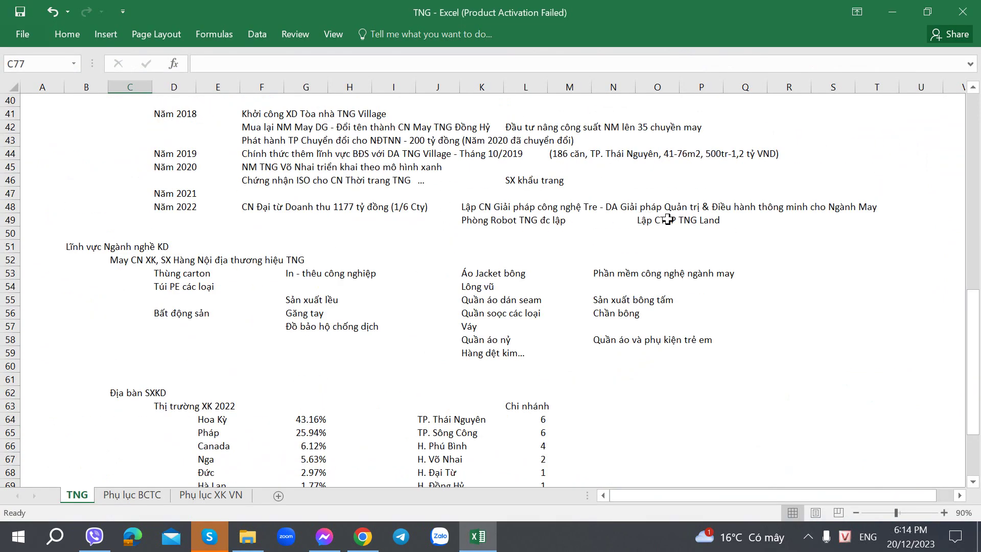
scroll(345, 325, down, 6)
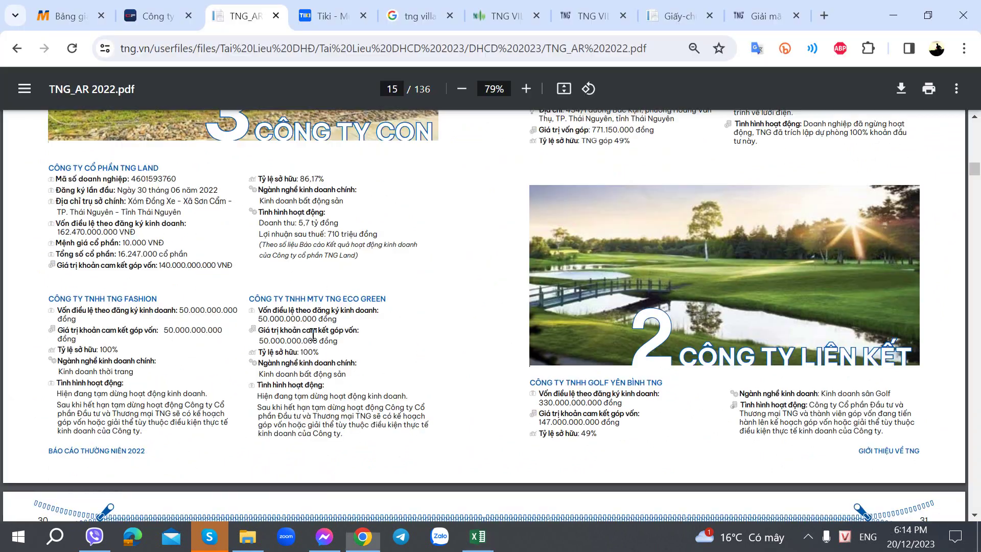
Step: Switch back to the annual report and highlight TNG Fashion's "Kinh doanh thời trang" and TNG Eco Green's operating status while reading both entries
key(alt+Tab)
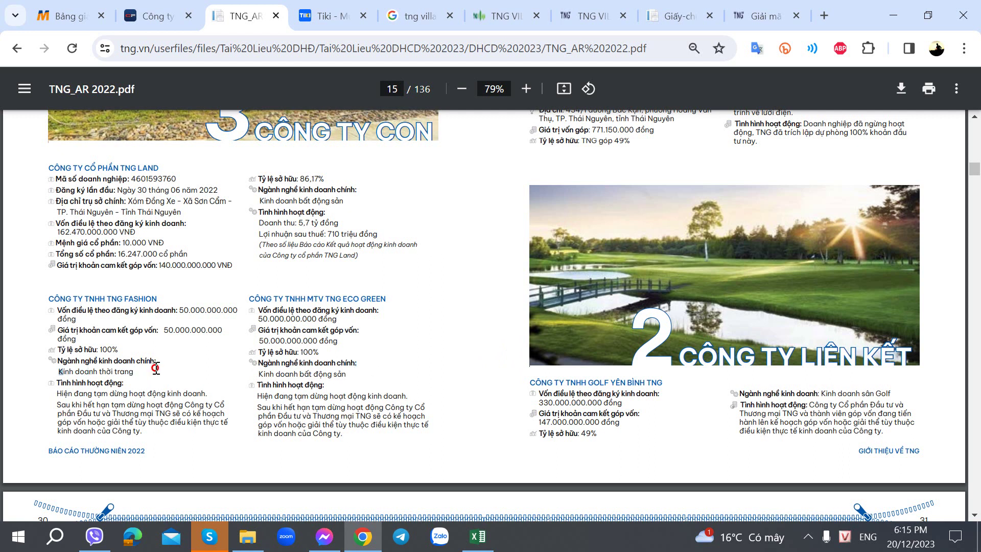
drag(60, 371, 139, 371)
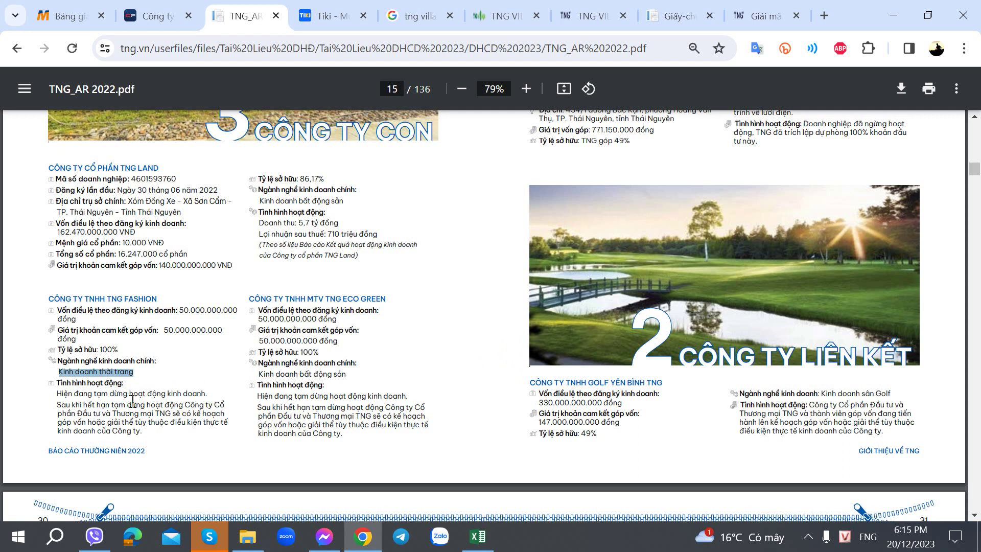
drag(96, 404, 145, 419)
click(146, 419)
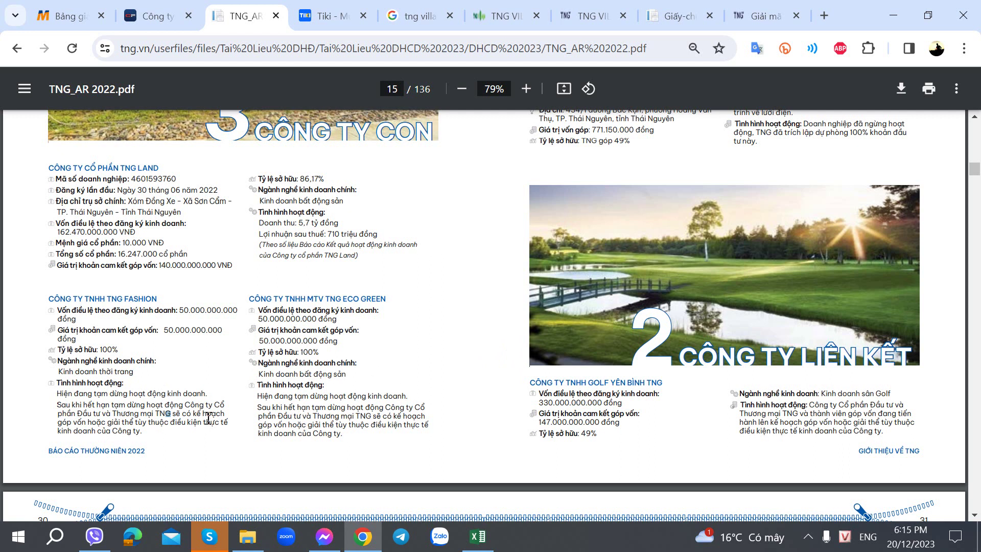
drag(354, 394, 383, 396)
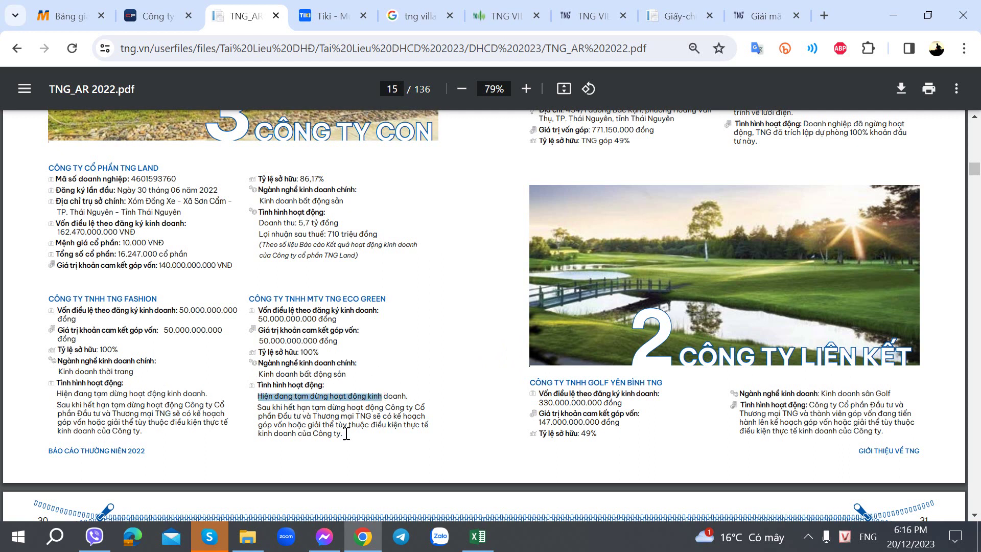
click(315, 432)
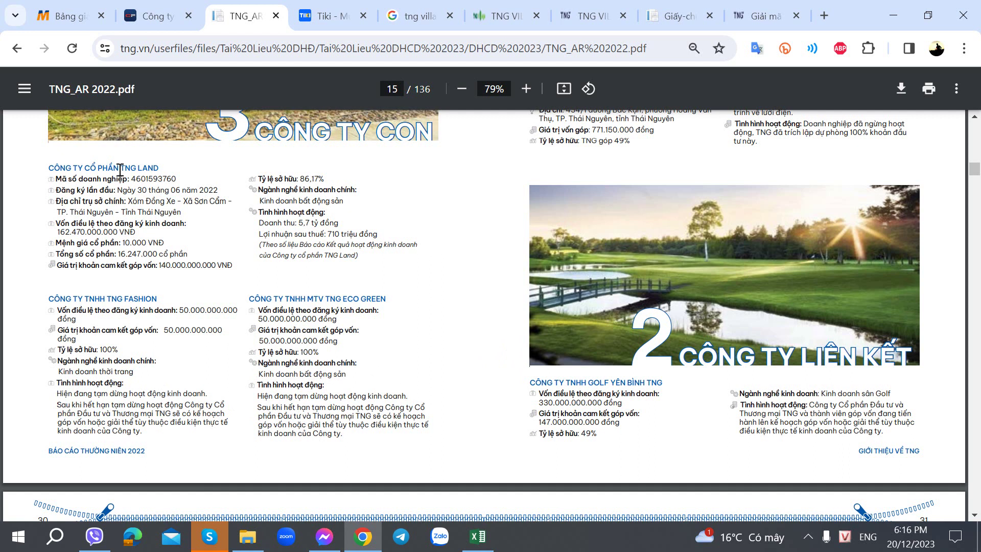
Step: Review the TNG Land, Bắc Thái electrical construction and Yên Bình golf company entries on page 15
scroll(199, 249, up, 7)
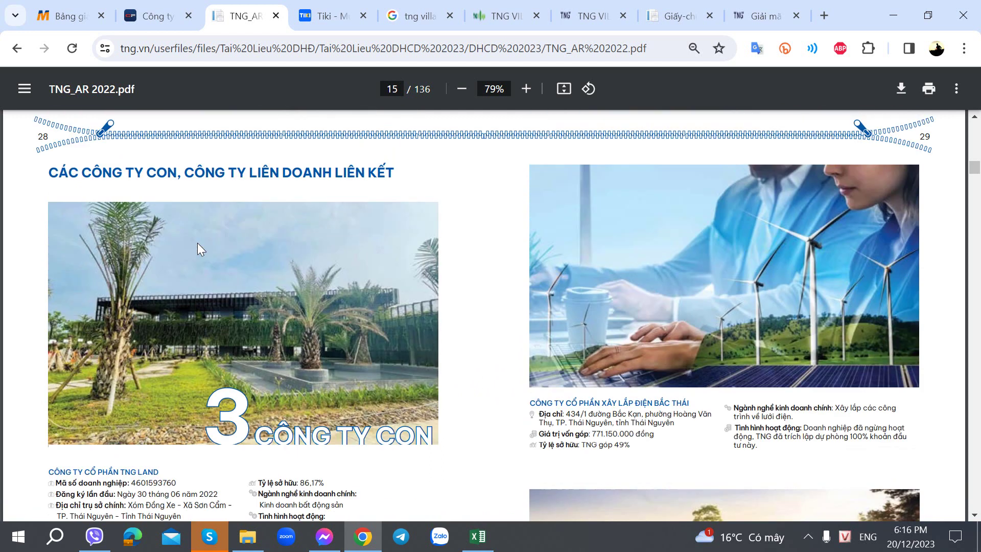
scroll(198, 243, down, 3)
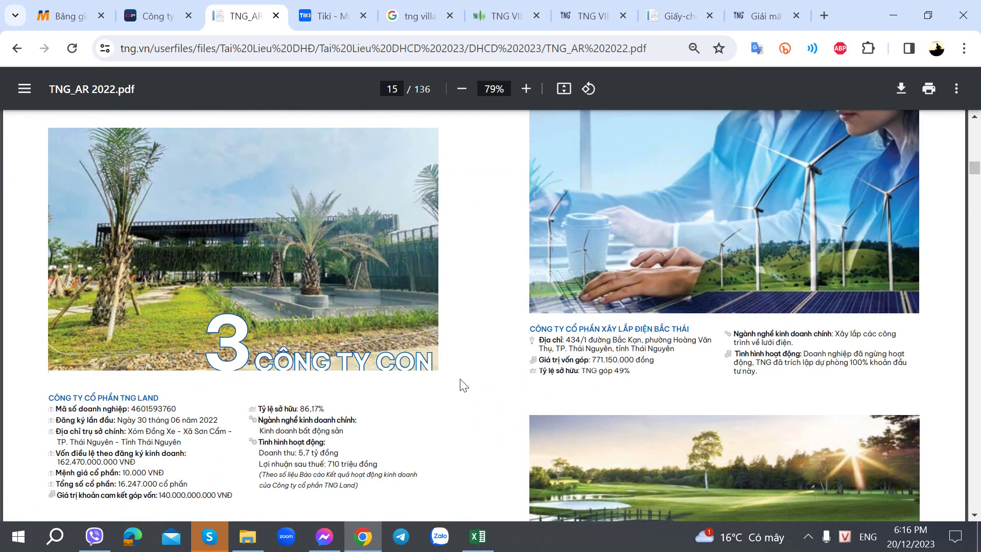
scroll(276, 375, down, 4)
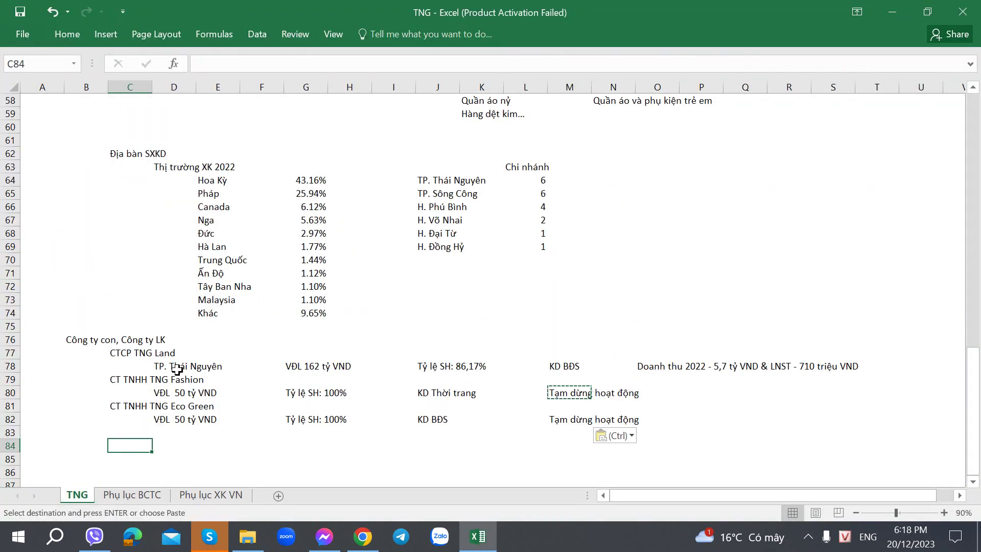
Step: Switch to Excel and compare TNG Land's details in row 78 with the "Bất động sản" business line in D56 and the milestones
click(176, 369)
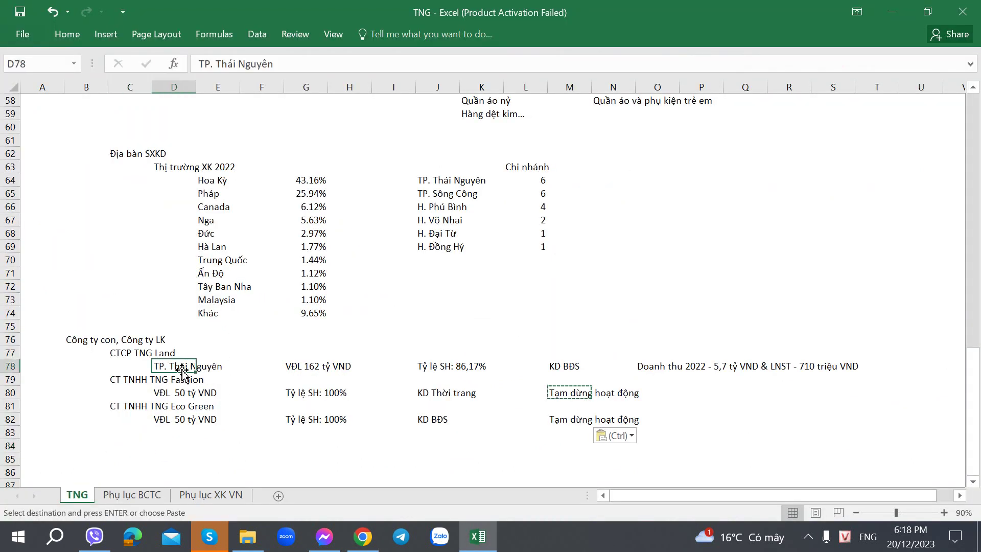
scroll(328, 345, up, 7)
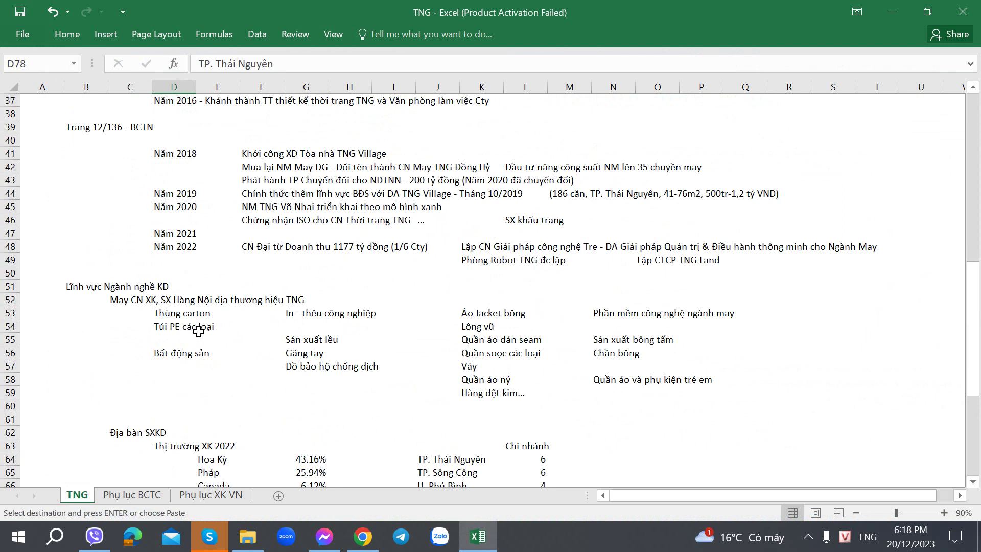
click(176, 353)
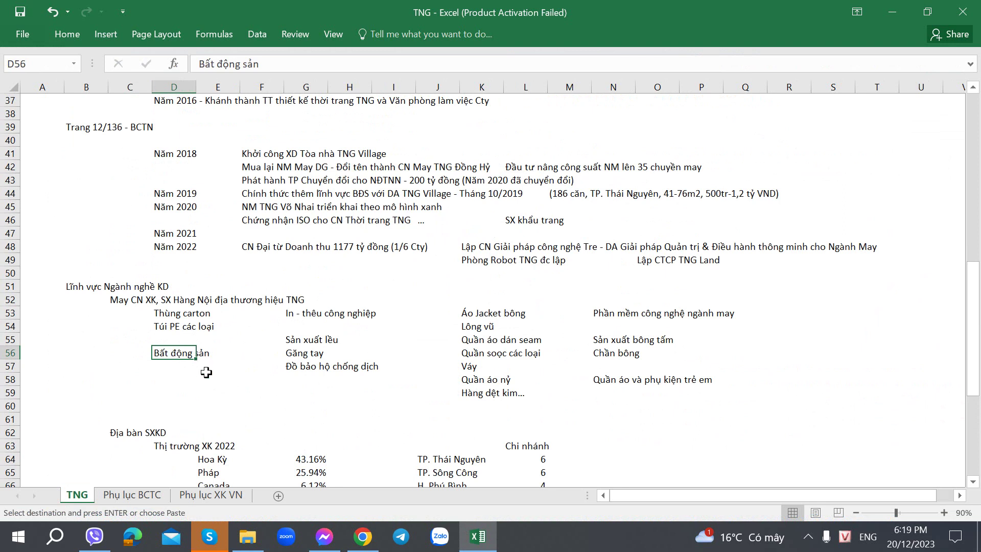
scroll(207, 373, down, 7)
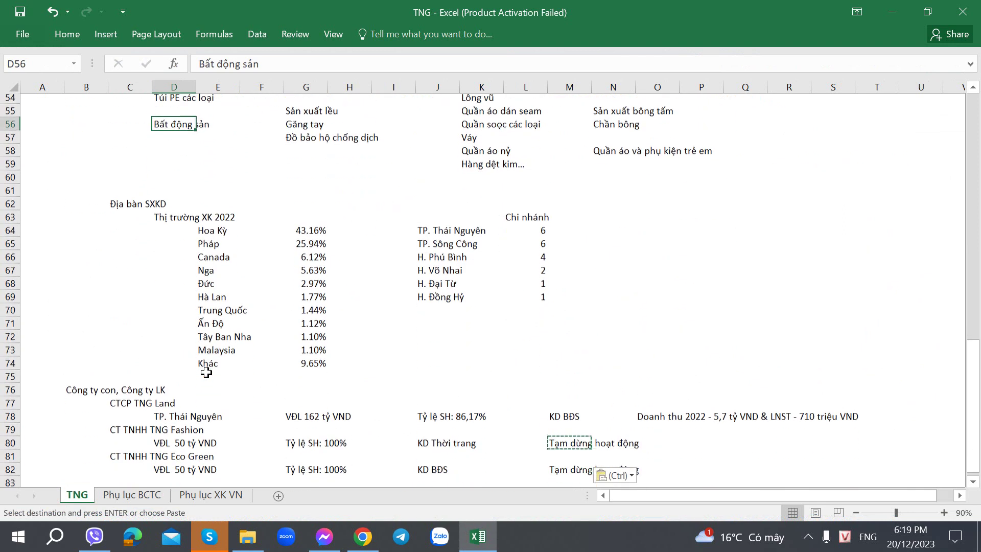
scroll(206, 373, up, 3)
scroll(207, 373, up, 7)
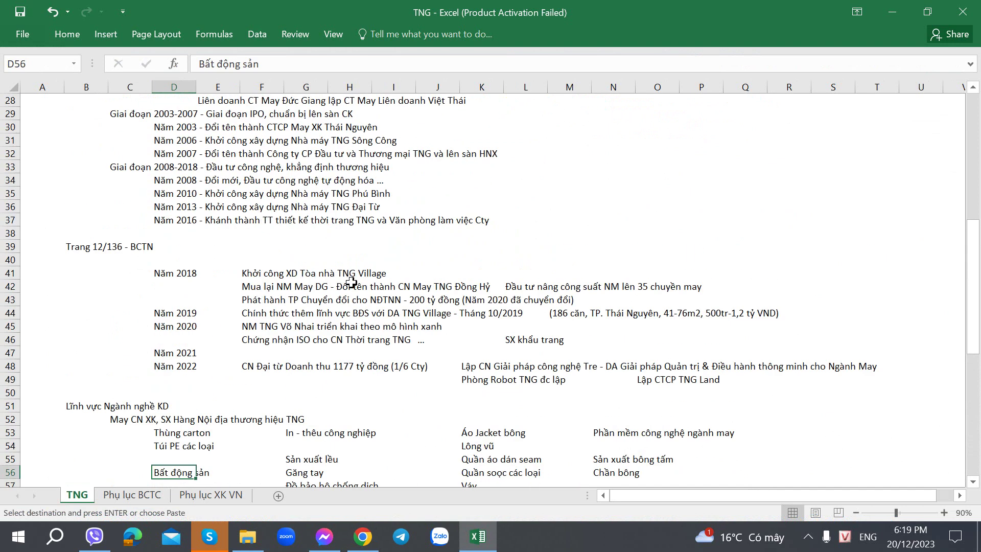
Step: Review the milestones from cell K41, select cell C84 below the subsidiary list, and switch to the annual report in Chrome
click(483, 271)
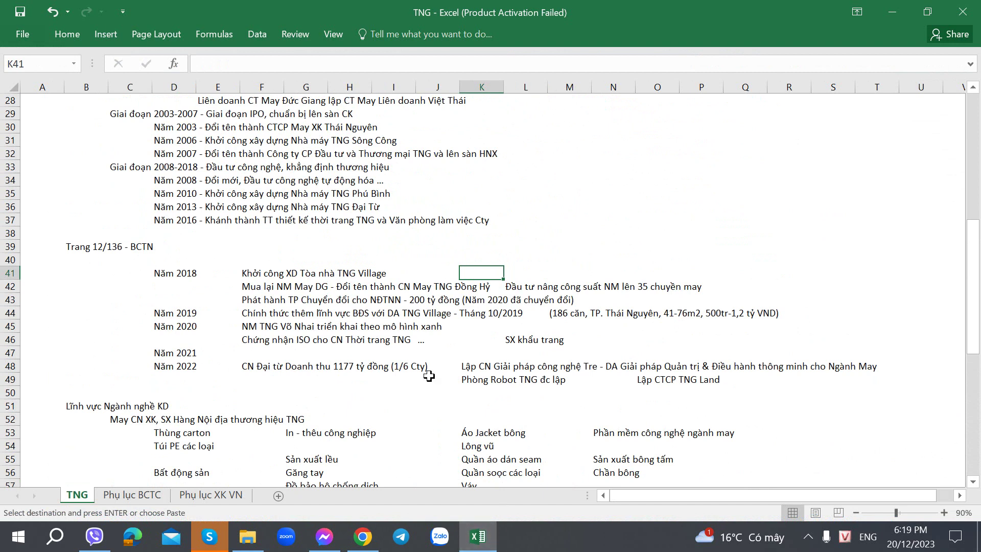
scroll(281, 328, down, 6)
scroll(280, 328, down, 6)
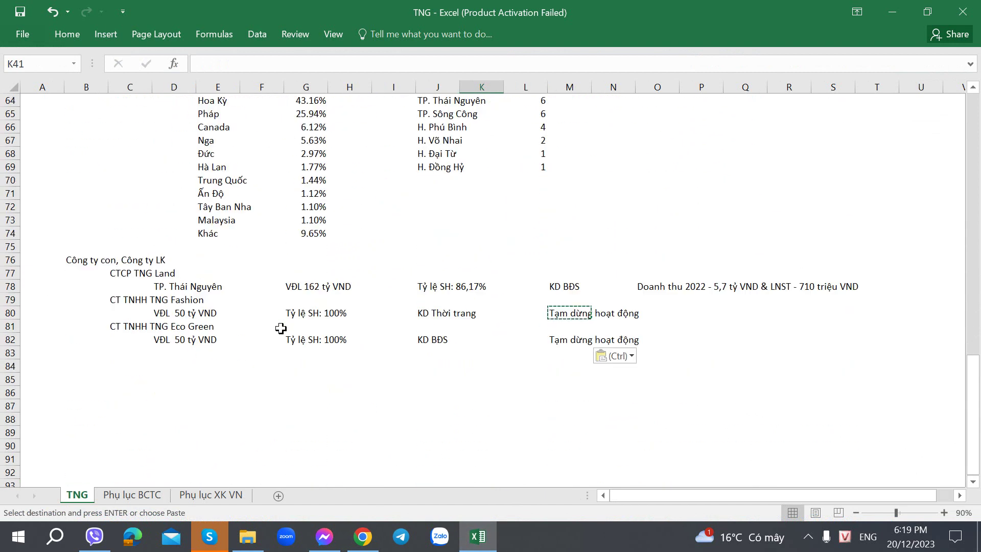
click(121, 366)
key(alt+Tab)
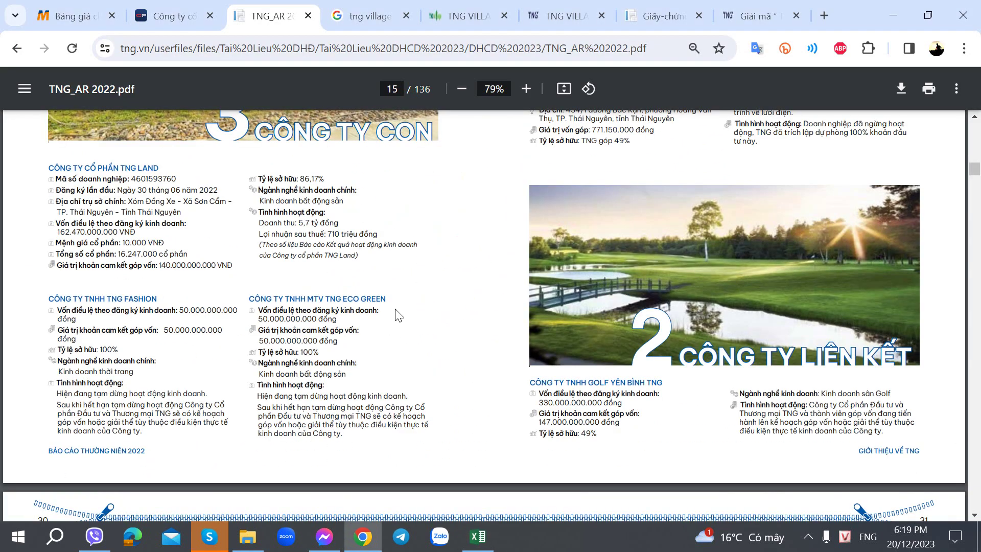
Step: Switch to Excel and review the company's formation history, 2018–2022 milestones, business lines and export markets
key(alt+Tab)
scroll(433, 318, up, 11)
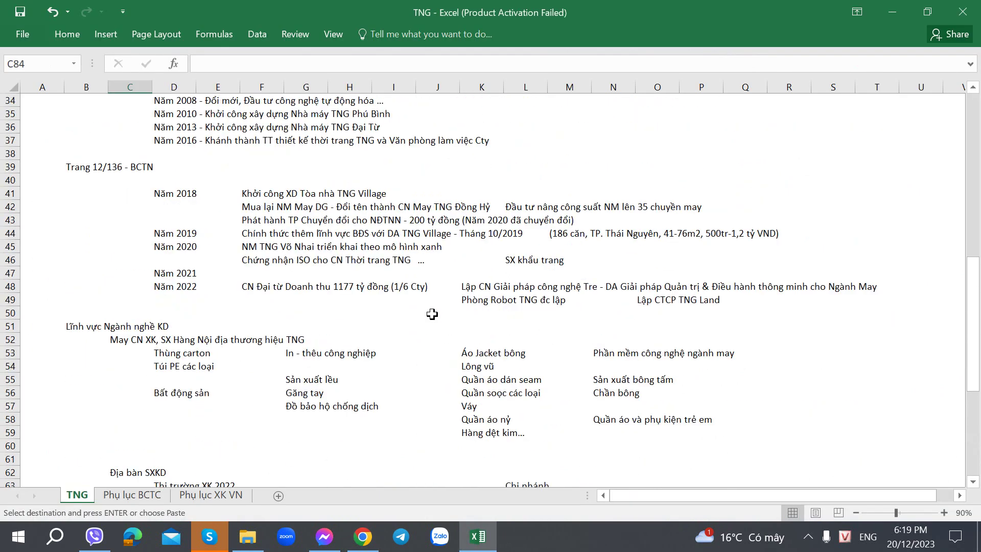
scroll(396, 307, up, 6)
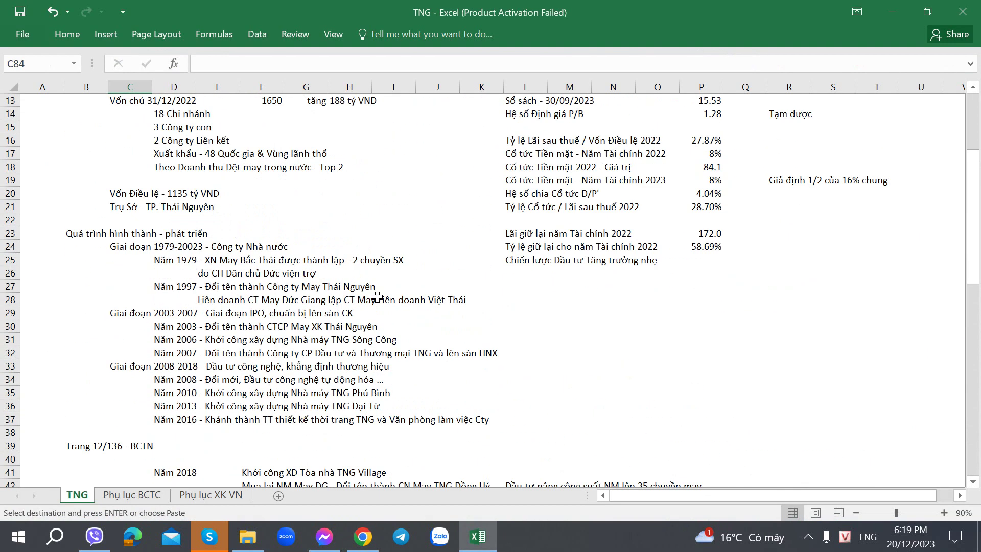
scroll(348, 298, down, 7)
scroll(348, 299, down, 8)
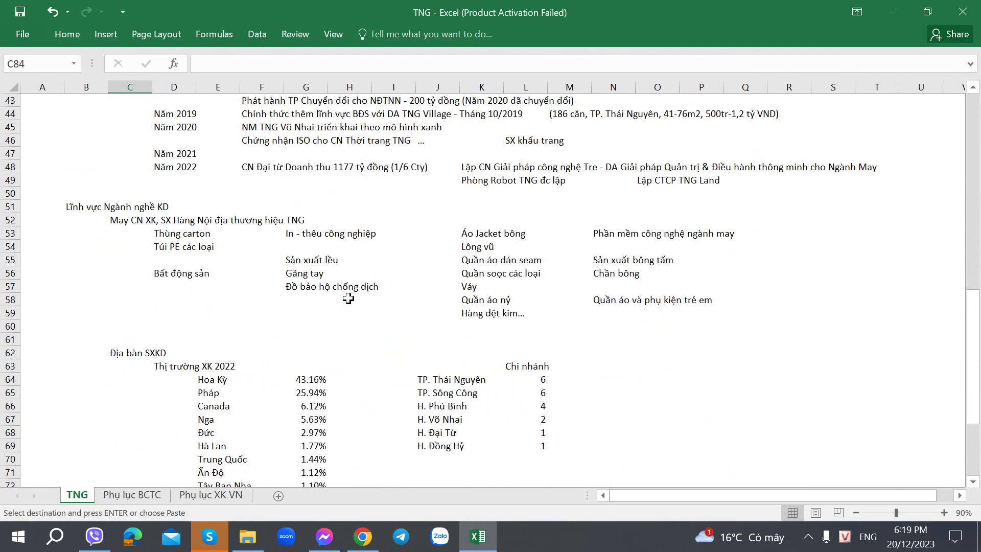
scroll(348, 299, down, 3)
Step: Switch to Chrome, open the TNG Village website and highlight the project's address in its overview
key(alt+Tab)
key(alt+Tab)
key(alt+Tab)
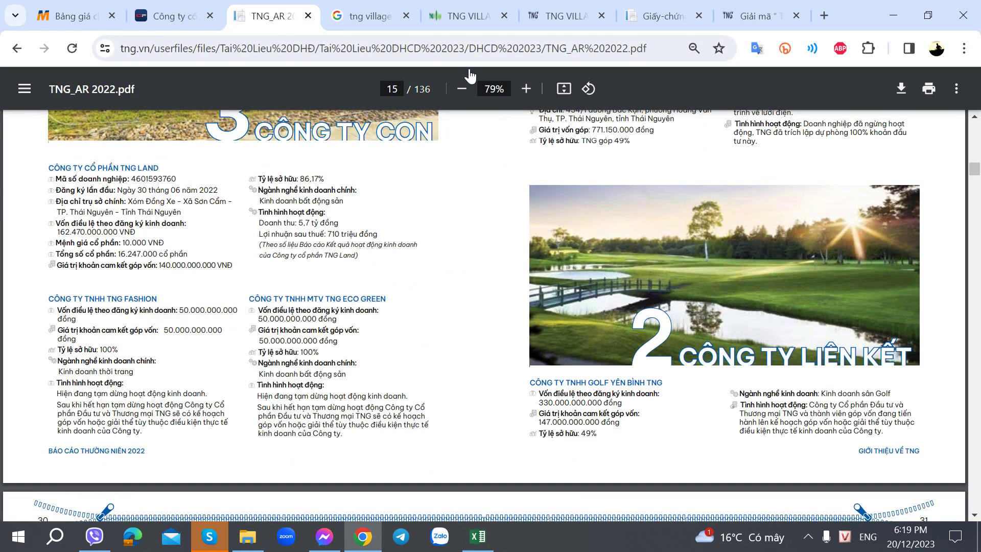
click(492, 11)
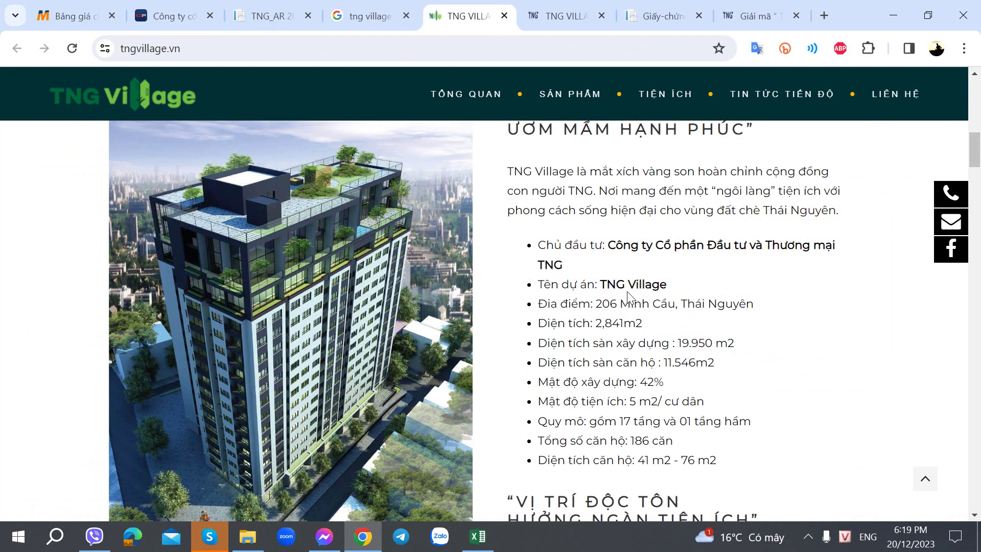
drag(596, 303, 774, 306)
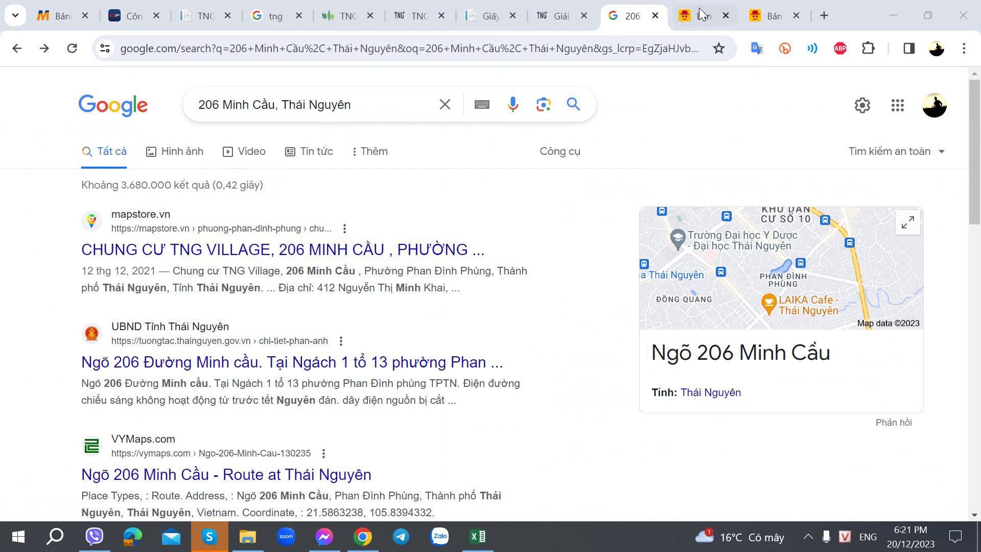
Step: Compare the Thái Nguyên city administrative map on diaocthongthai.com with TNG Land's head office location in the annual report
key(ctrl+Tab)
key(ctrl+Tab)
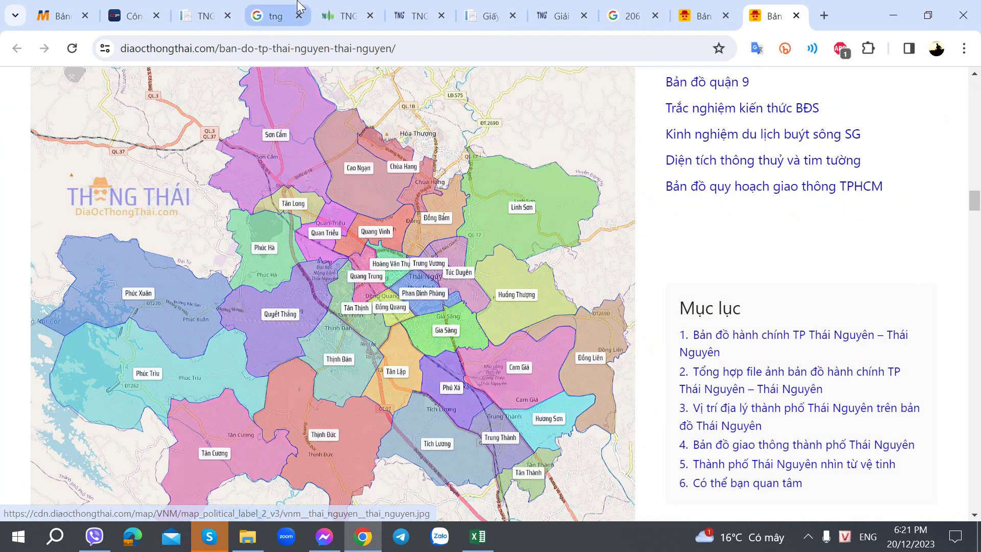
click(202, 12)
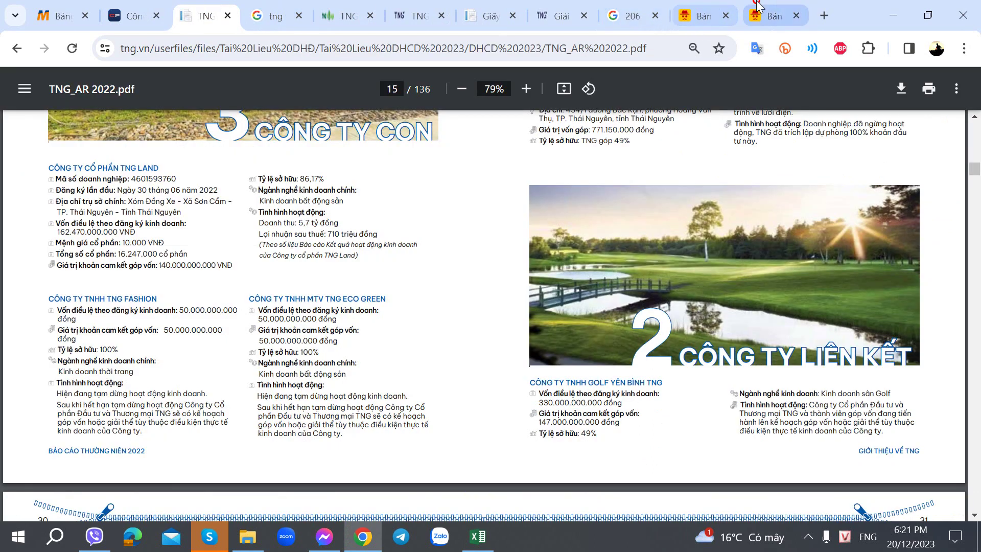
click(770, 16)
click(219, 4)
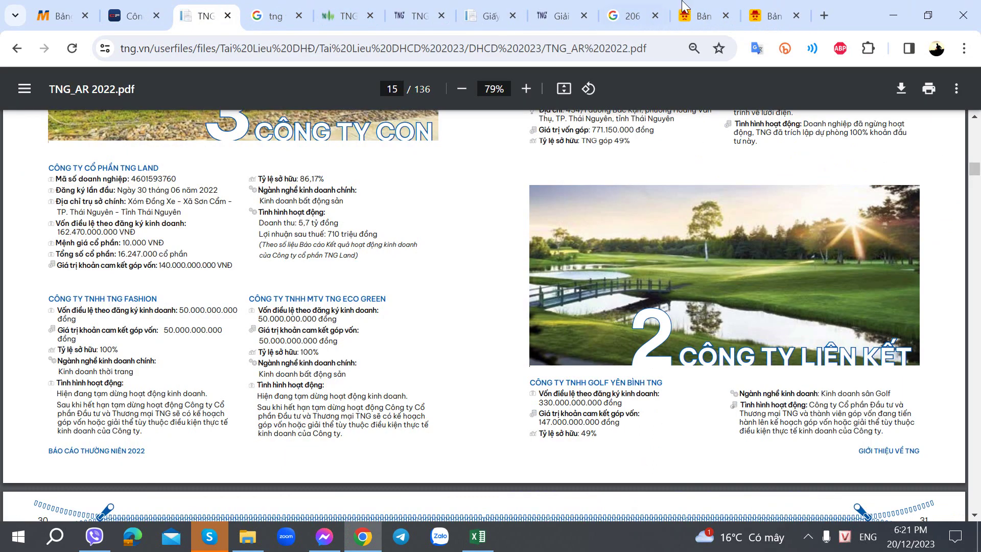
click(762, 9)
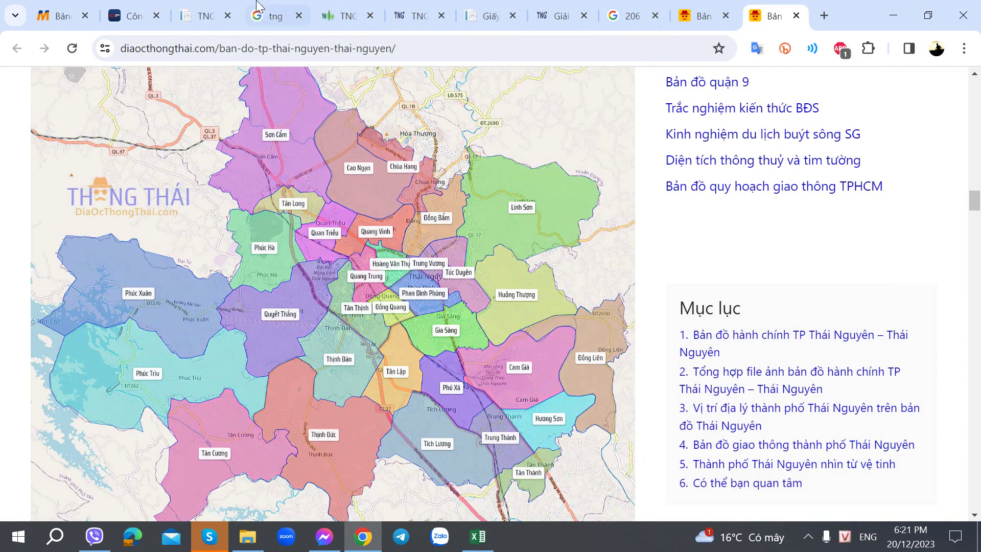
click(201, 11)
Step: Review the TNG Land and Bắc Thái electrical construction company entries on page 15 of the annual report
scroll(424, 336, up, 5)
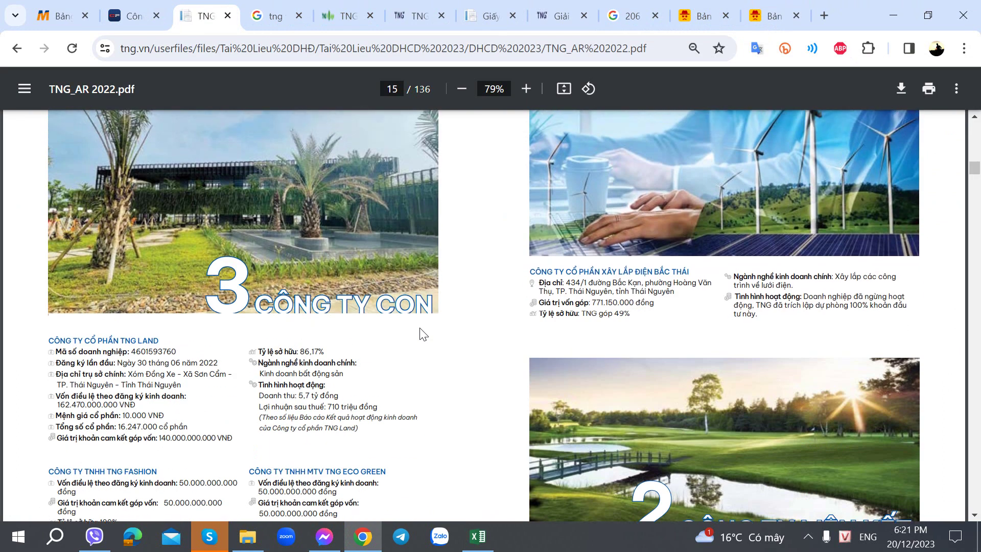
scroll(418, 327, down, 2)
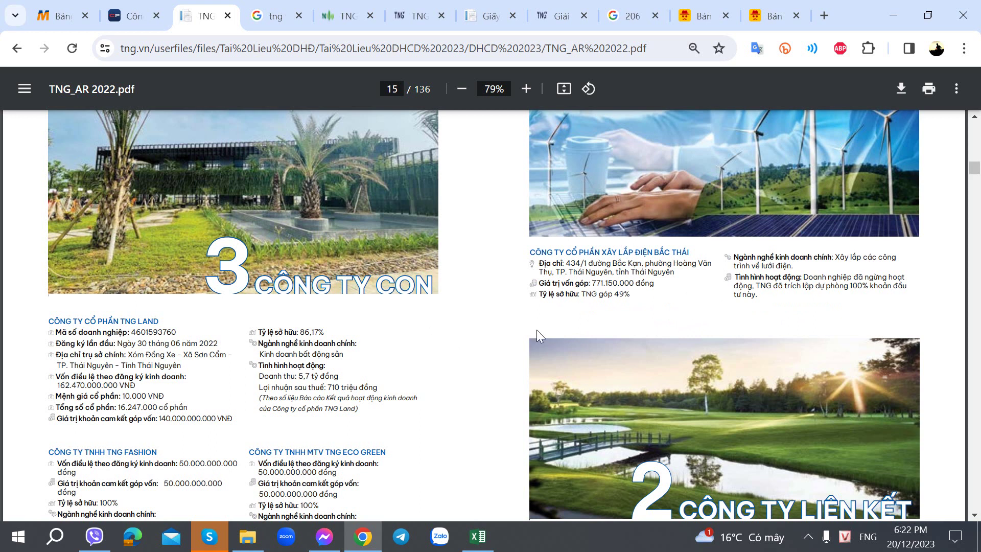
scroll(693, 262, up, 3)
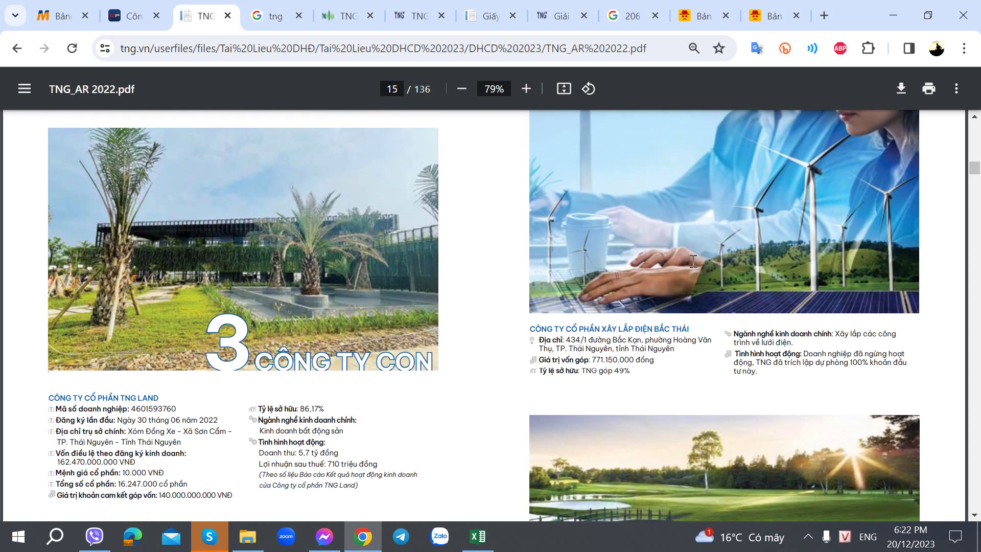
scroll(693, 261, down, 3)
scroll(693, 262, down, 3)
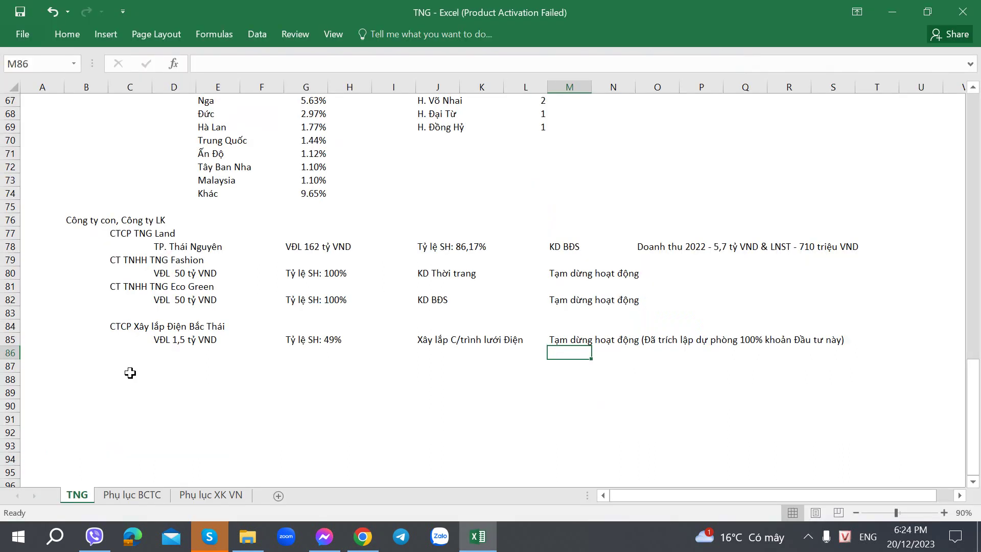
Step: Check the Bắc Thái electrical construction company's status note in M85 and select cell C87 below the entry in Excel
click(133, 377)
click(132, 365)
key(alt+Tab)
key(alt+Tab)
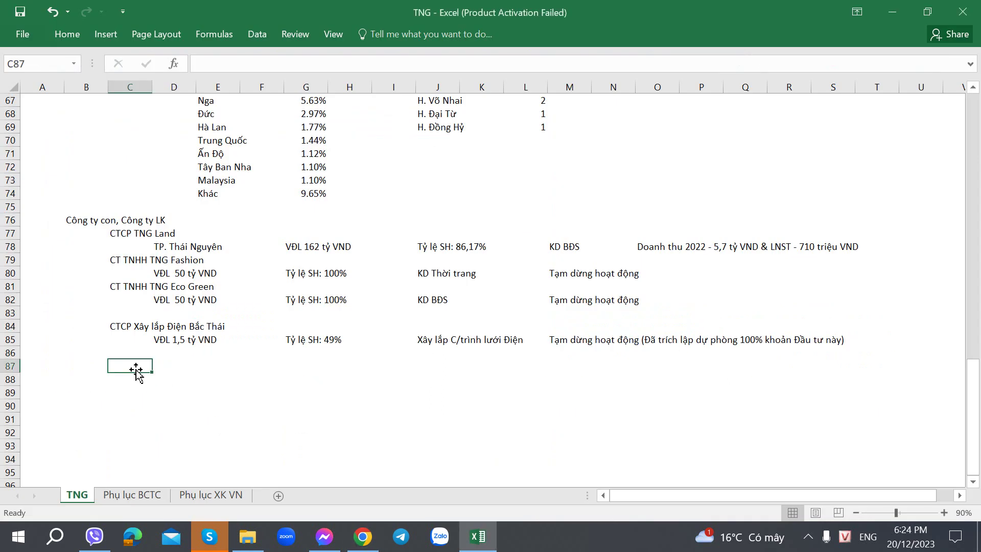
click(573, 341)
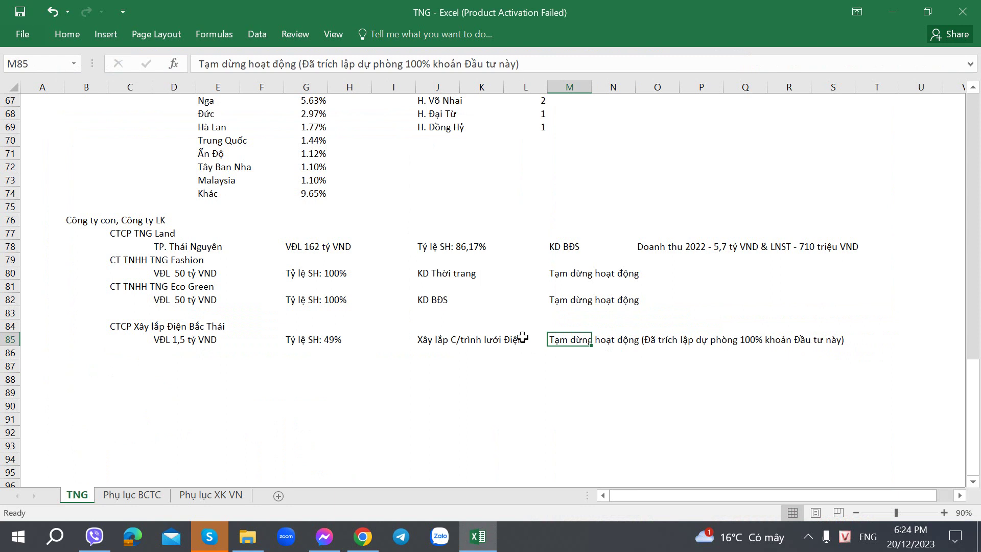
click(128, 365)
Step: Switch to the annual report and read the Yên Bình golf company entry on page 15, glancing at the branches page
key(alt+Tab)
scroll(475, 362, down, 3)
scroll(478, 359, down, 3)
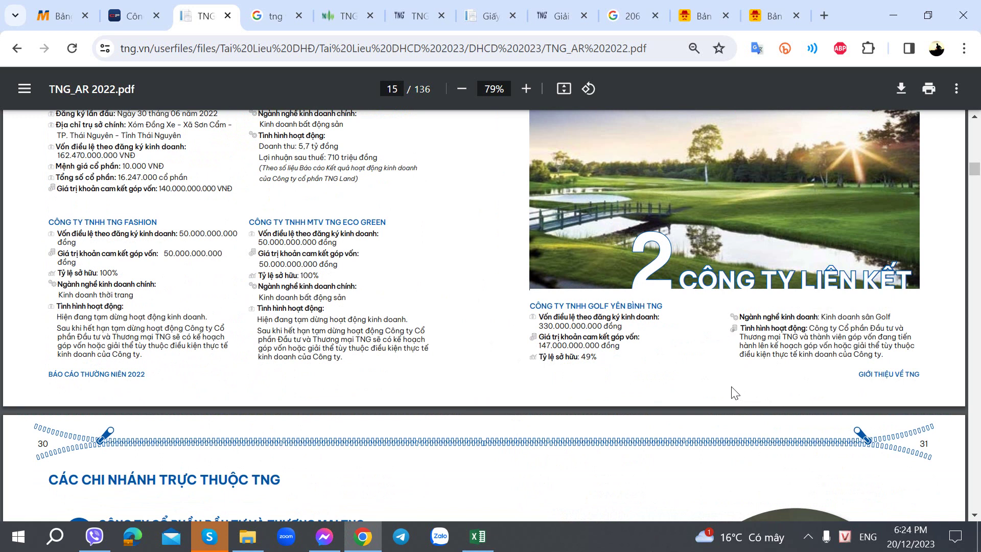
scroll(427, 343, up, 3)
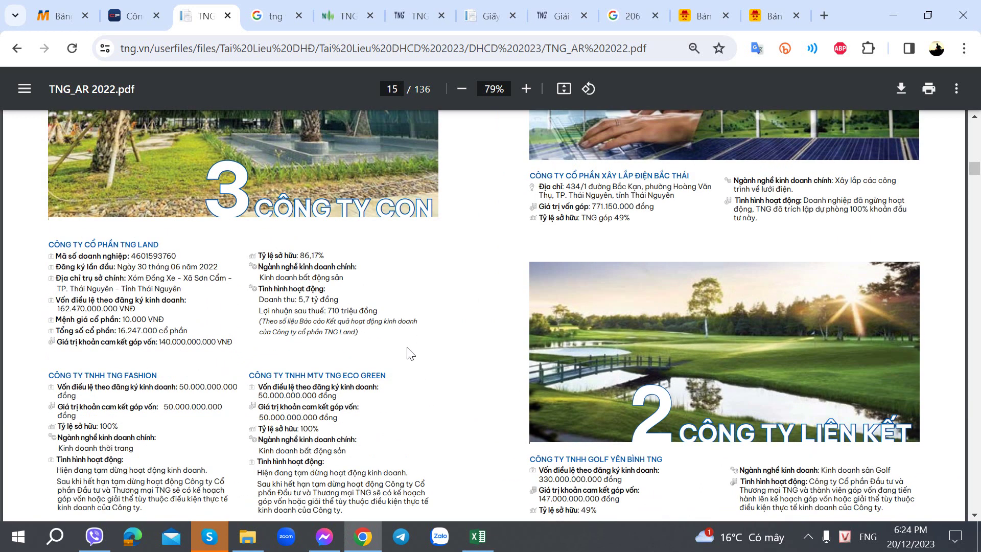
scroll(409, 353, down, 2)
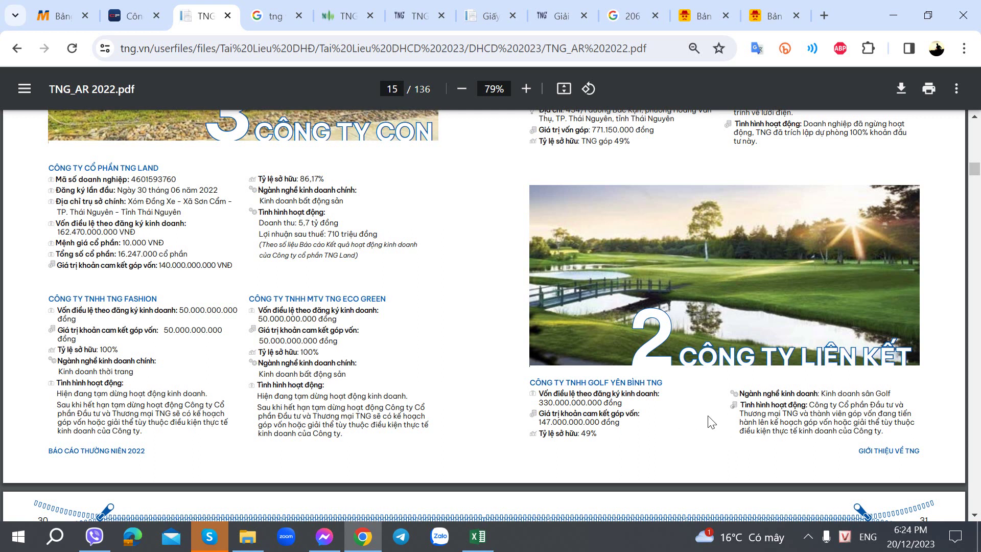
scroll(707, 415, down, 10)
scroll(701, 409, up, 4)
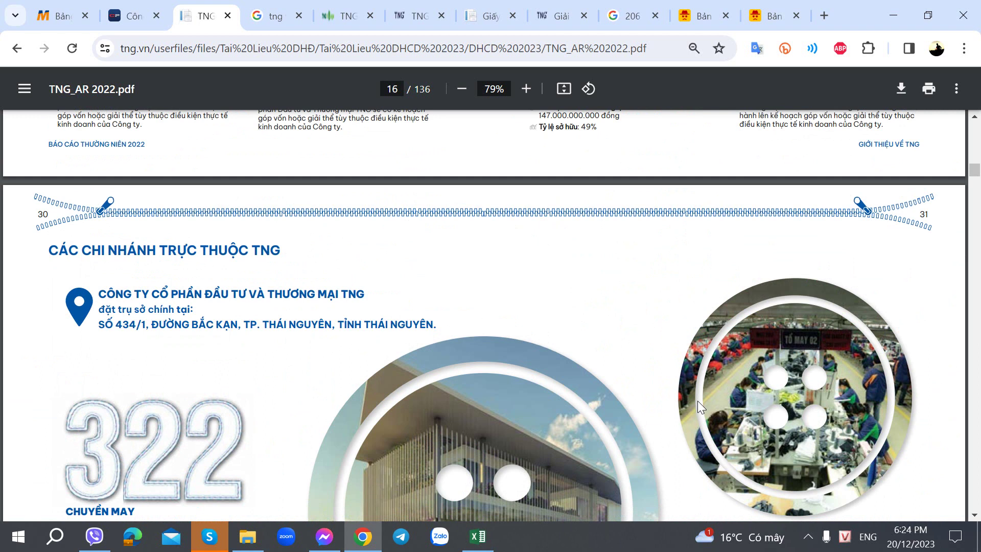
scroll(698, 401, up, 6)
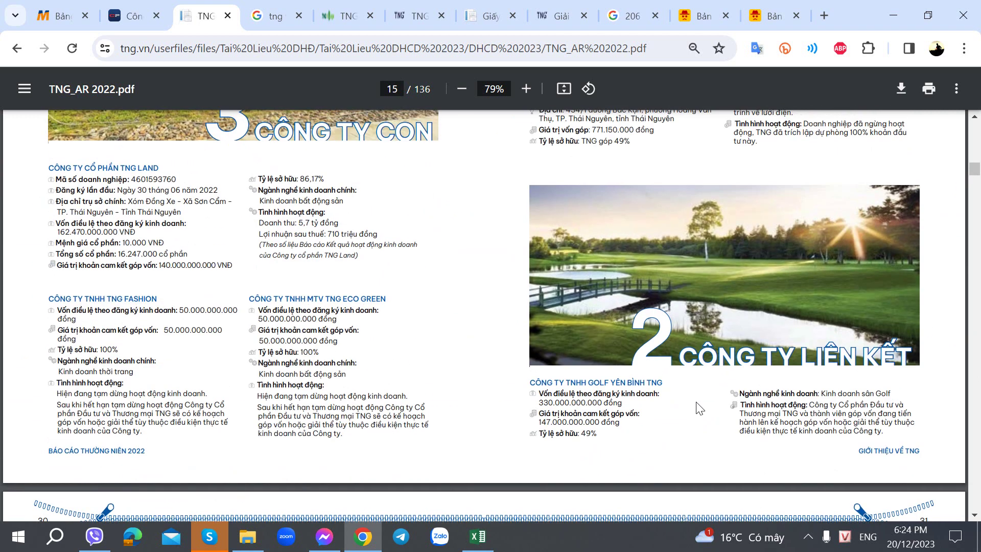
scroll(697, 403, down, 2)
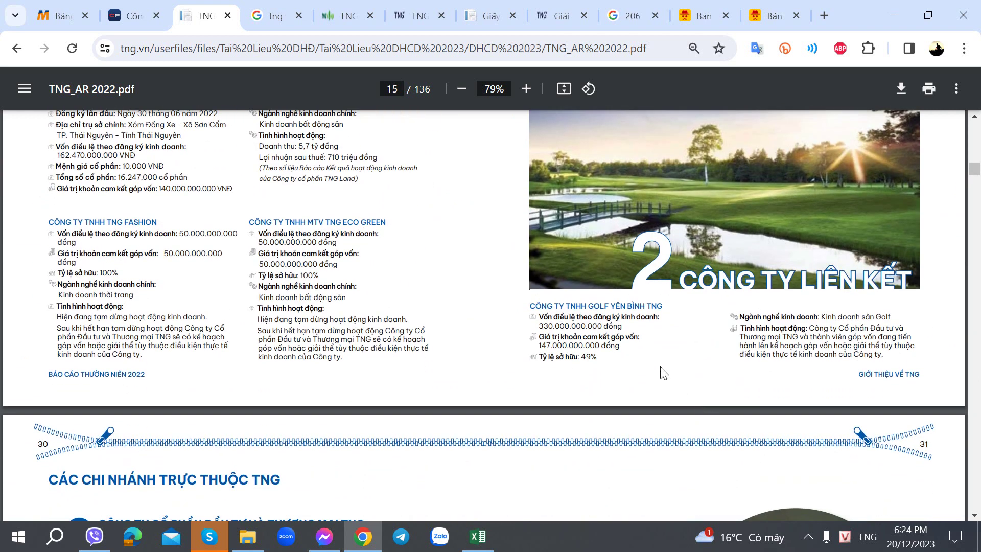
Step: Compare the subsidiary and associated company entries on page 15 and highlight TNG Land's name
scroll(659, 362, up, 5)
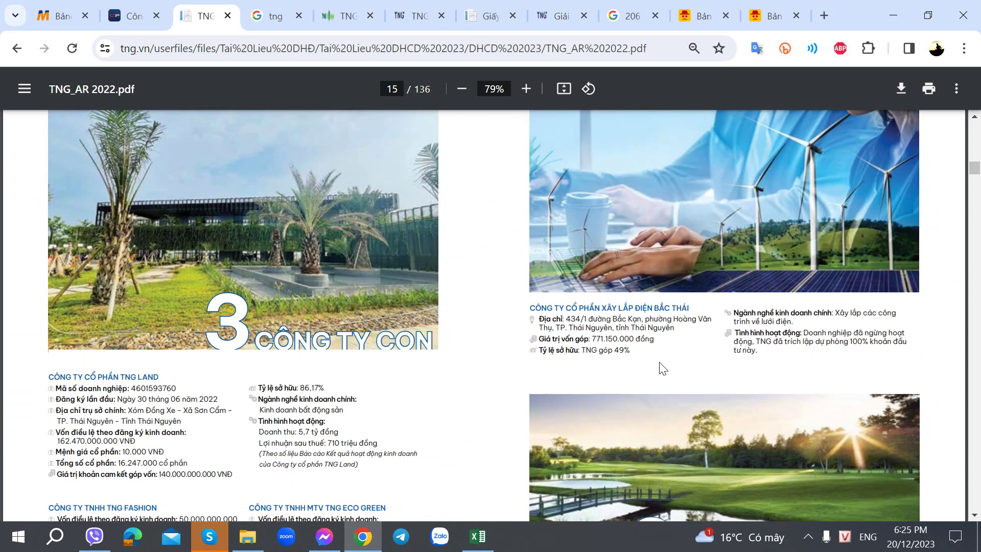
scroll(667, 309, down, 4)
scroll(667, 310, down, 4)
scroll(662, 308, up, 7)
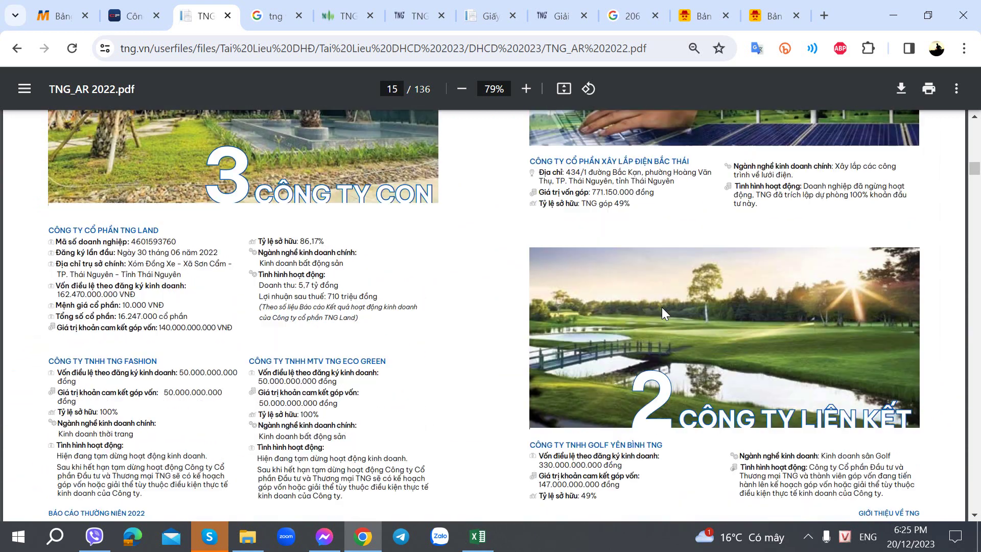
scroll(662, 307, down, 1)
scroll(662, 313, down, 1)
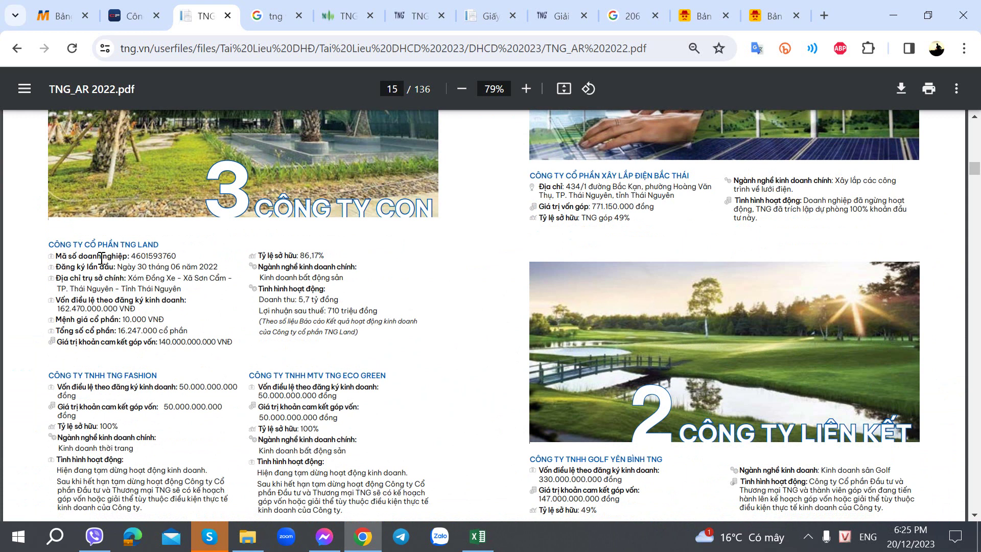
drag(49, 242, 182, 245)
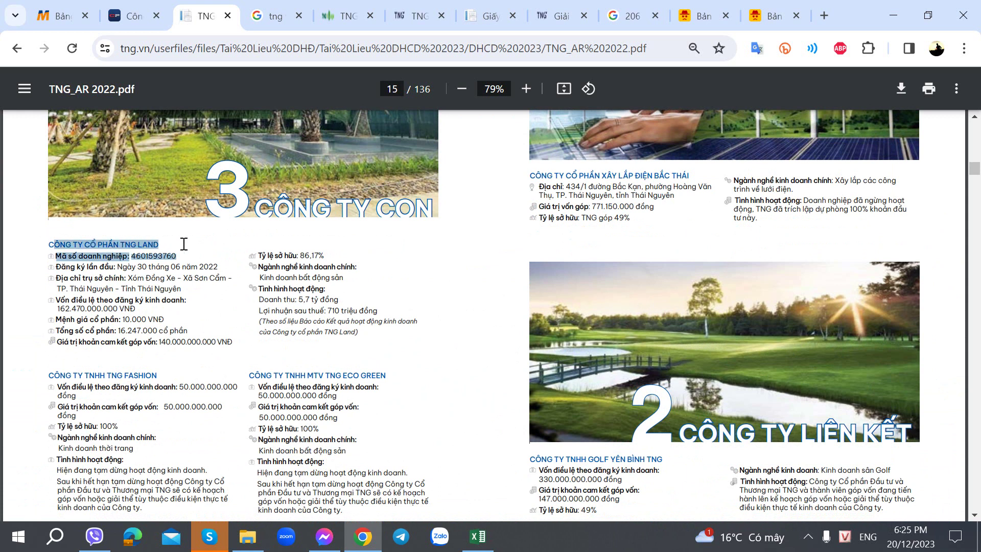
click(184, 245)
Step: Switch to Excel and review the milestones and business lines, selecting the 2019 TNG Village real estate entry in F44
click(478, 538)
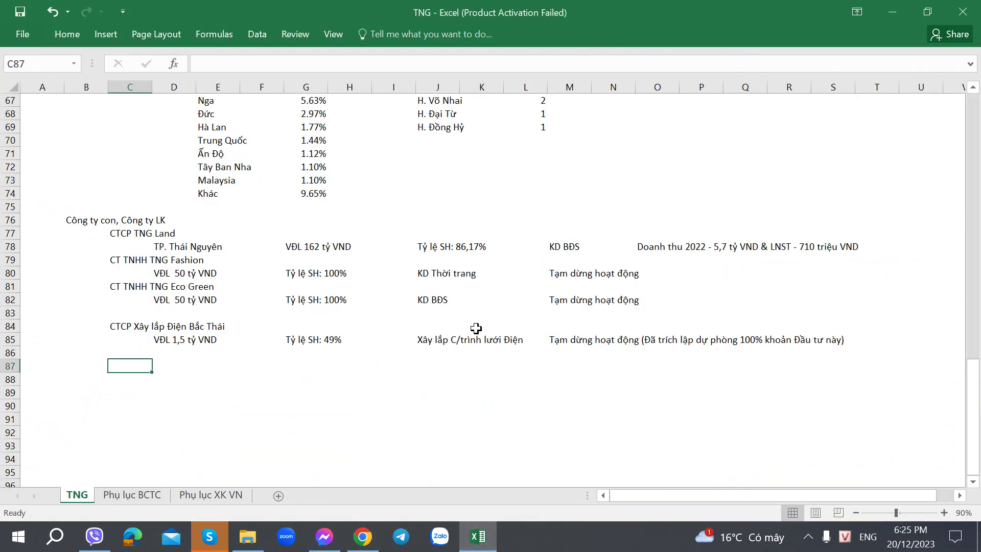
scroll(368, 329, up, 8)
scroll(368, 330, up, 5)
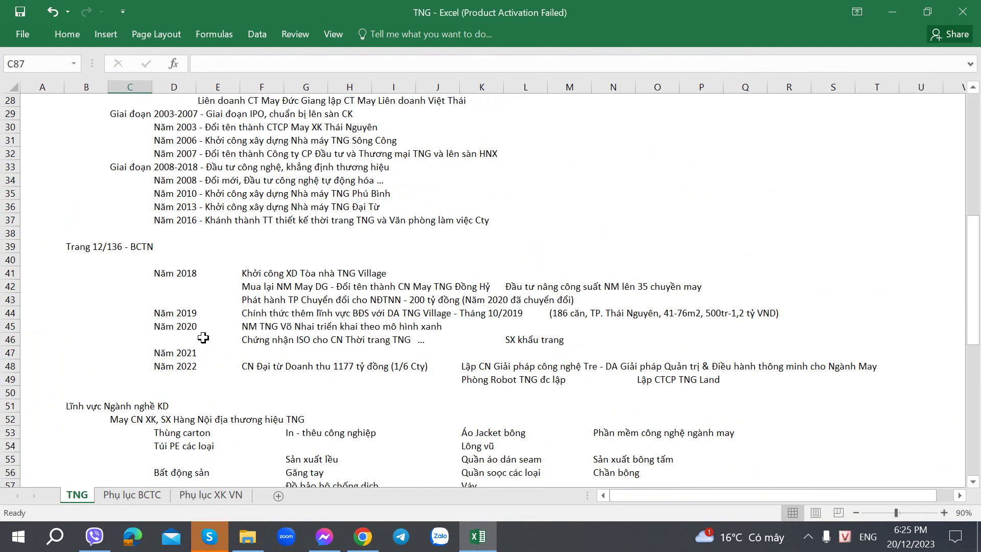
click(218, 313)
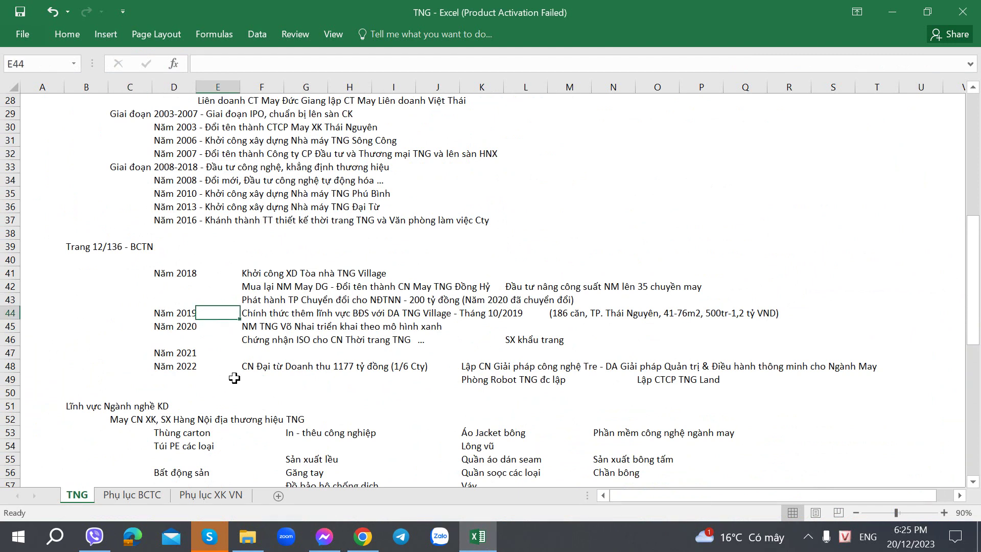
scroll(234, 378, down, 4)
scroll(233, 286, up, 2)
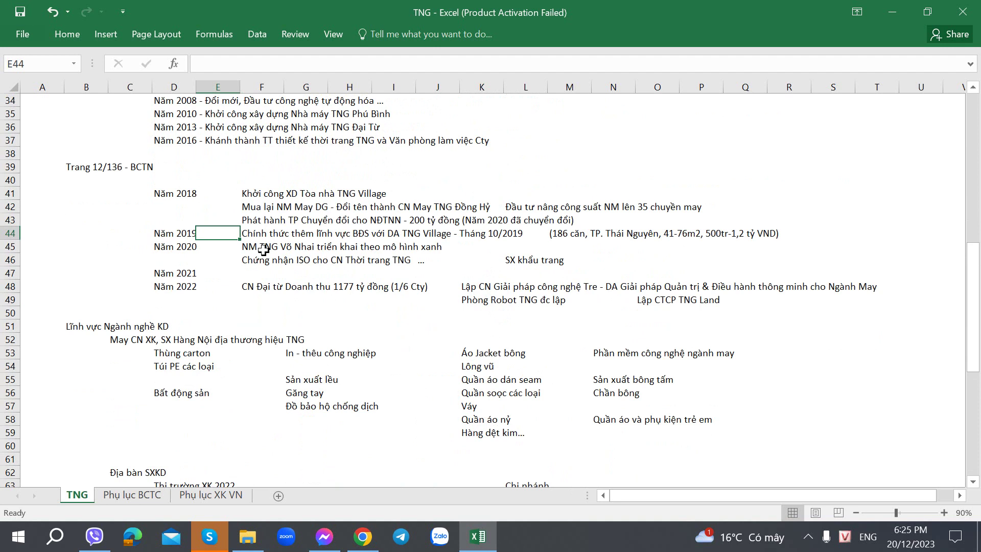
click(259, 233)
Step: Review the subsidiaries and associated companies list and select cell C86 below it
scroll(250, 276, down, 12)
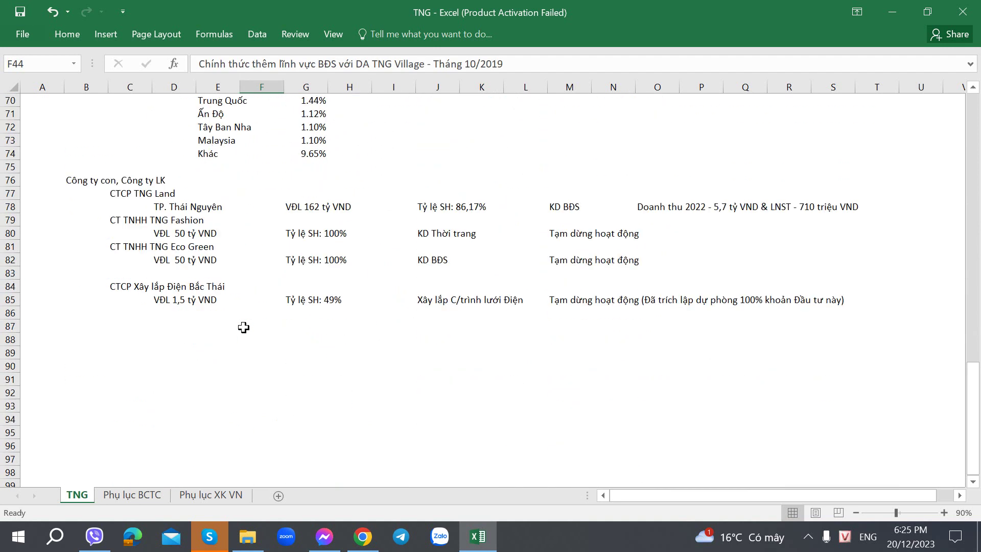
click(122, 316)
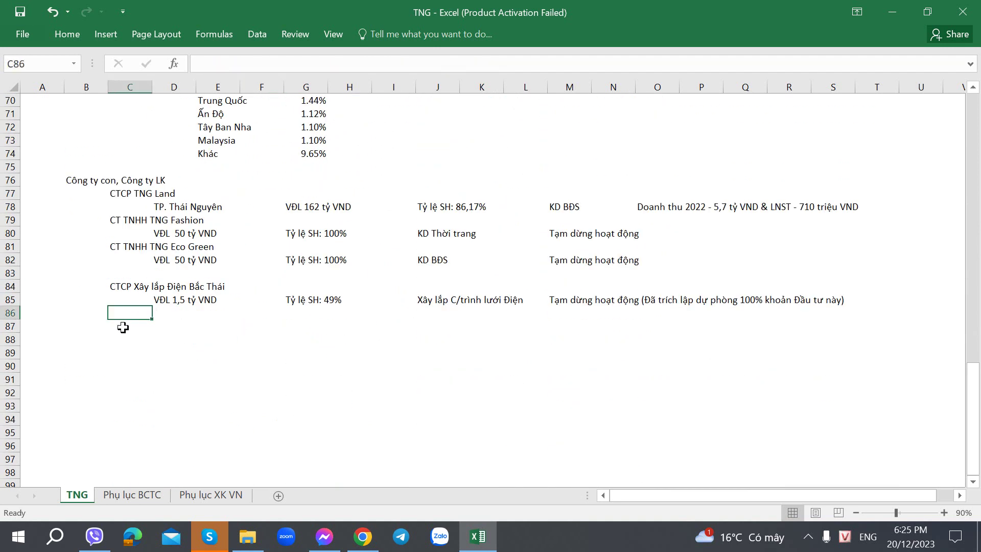
key(Down)
click(124, 314)
Step: Switch to Chrome, bring up TNG's consolidated Q3 2023 financial statements and go to the balance sheet on page 4
scroll(518, 306, down, 4)
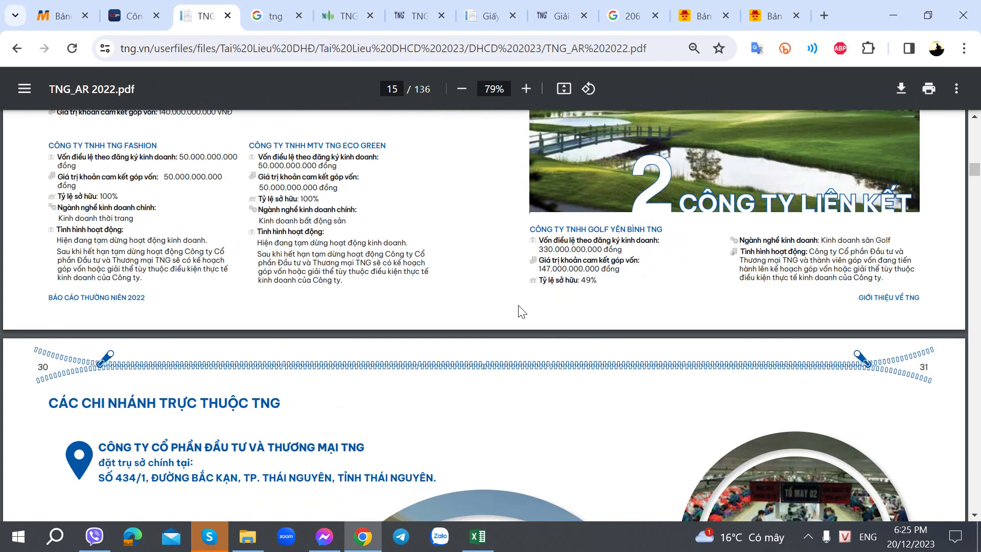
key(ctrl+shift+t)
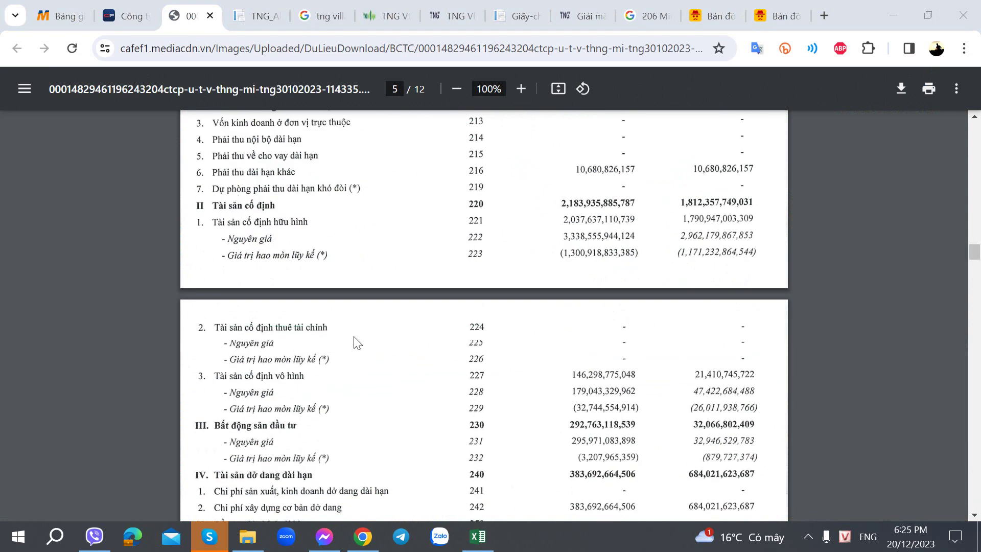
scroll(356, 342, up, 20)
scroll(497, 375, down, 6)
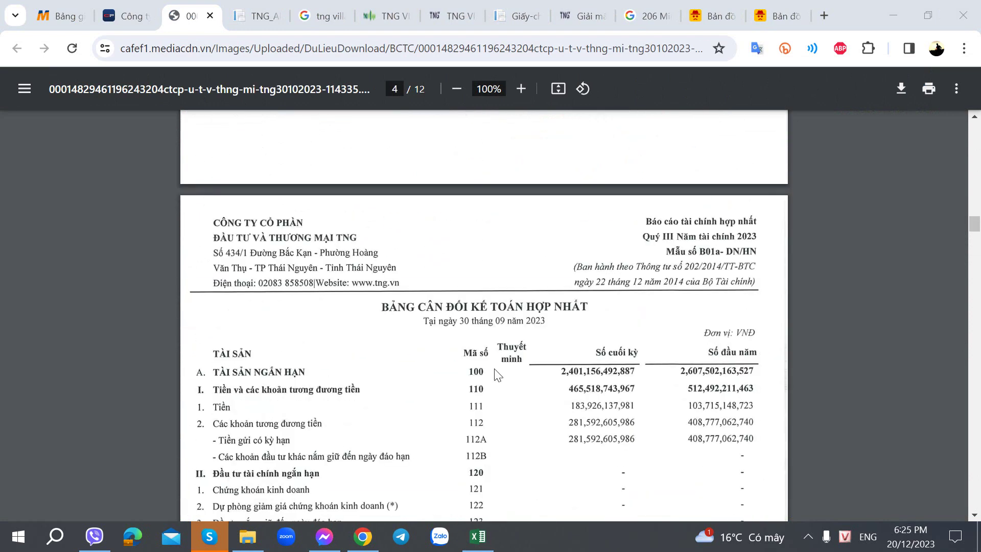
Step: Review the long-term assets on the Q3 2023 balance sheet, and return to the associated companies on page 15 of the annual report
scroll(495, 376, down, 15)
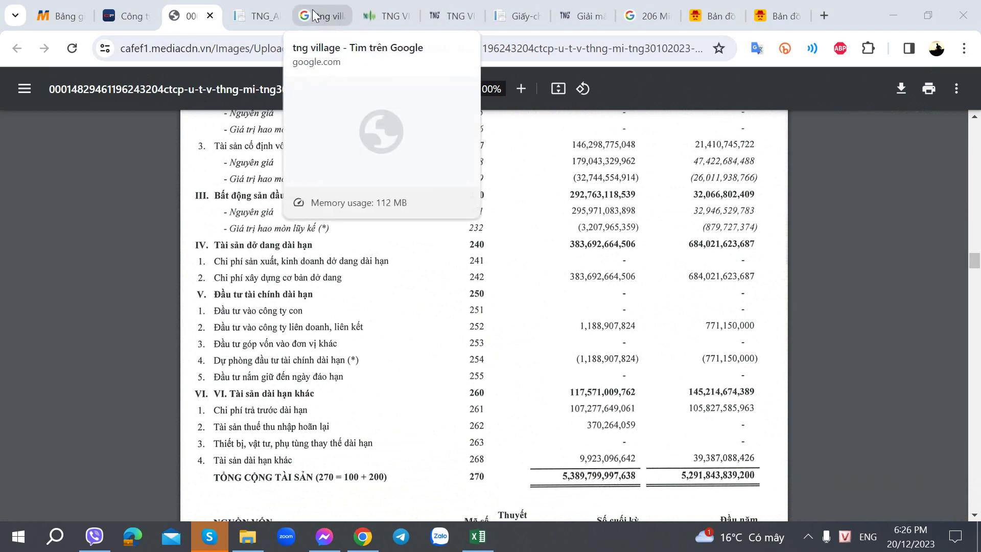
click(257, 16)
scroll(457, 225, up, 2)
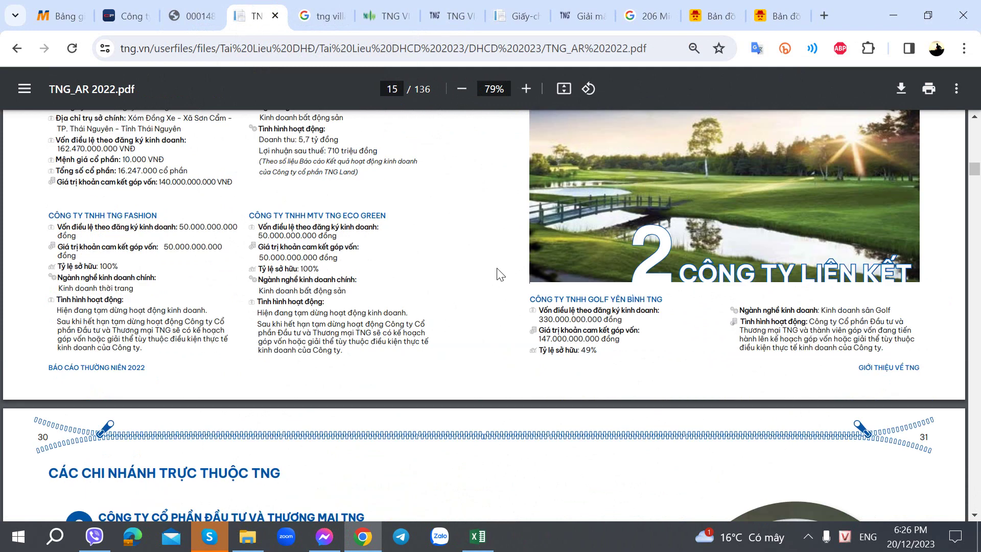
Step: Switch to Excel and record the associated company "CT TNHH Golf Yên Bình TNG" in C86, checking its name against the annual report
key(alt+Tab)
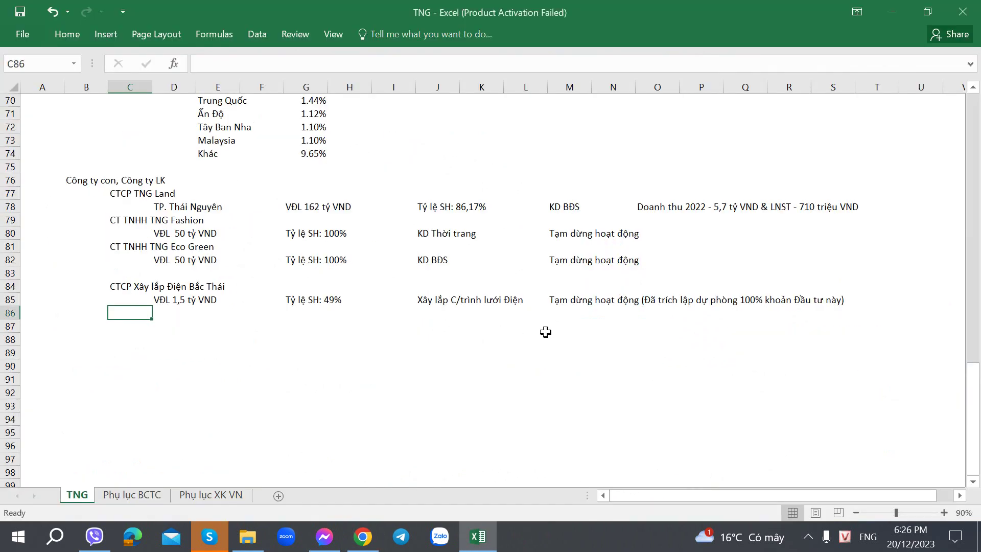
key(alt+Tab)
key(alt+Tab)
text(CT TN)
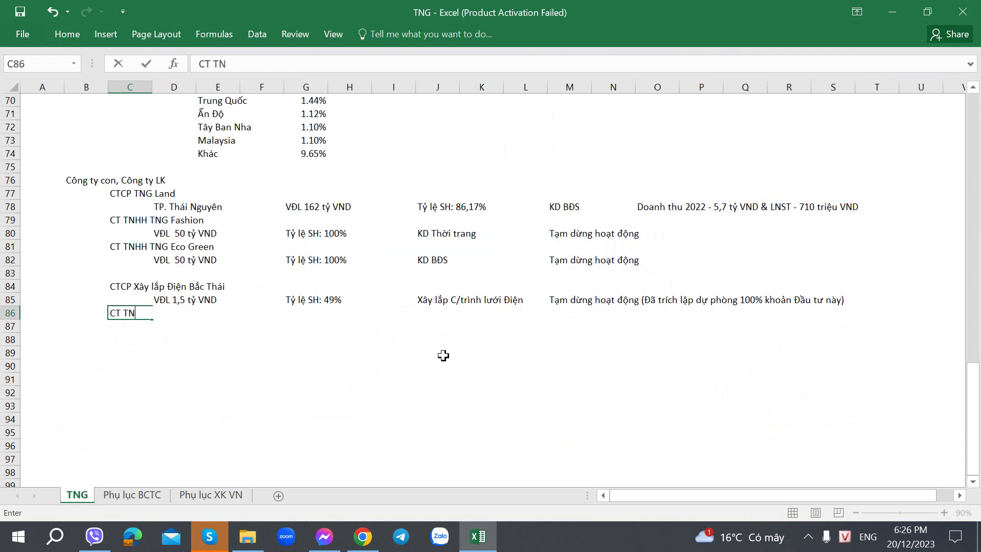
text(HH)
key(alt+Tab)
key(alt+Tab)
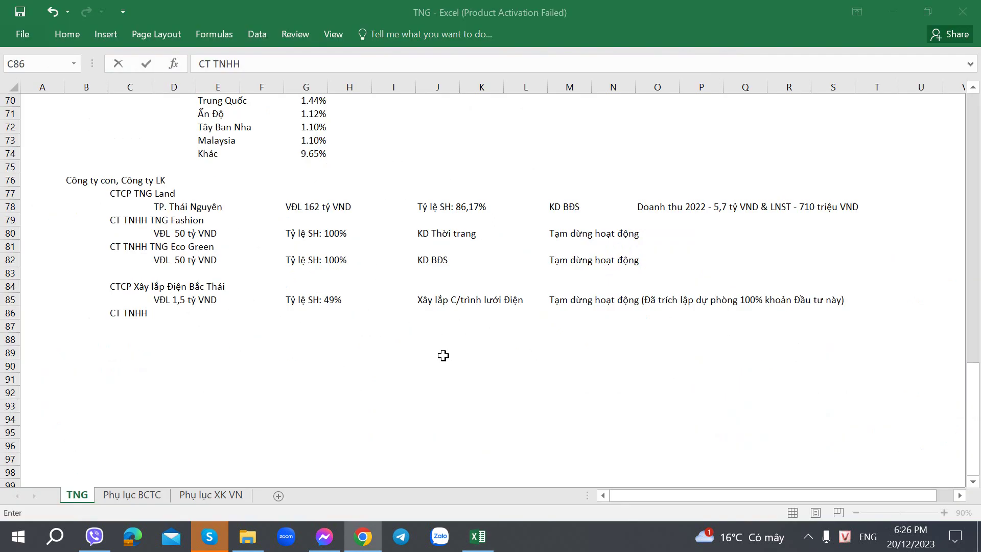
text(Gold)
key(alt+Tab)
key(alt+Tab)
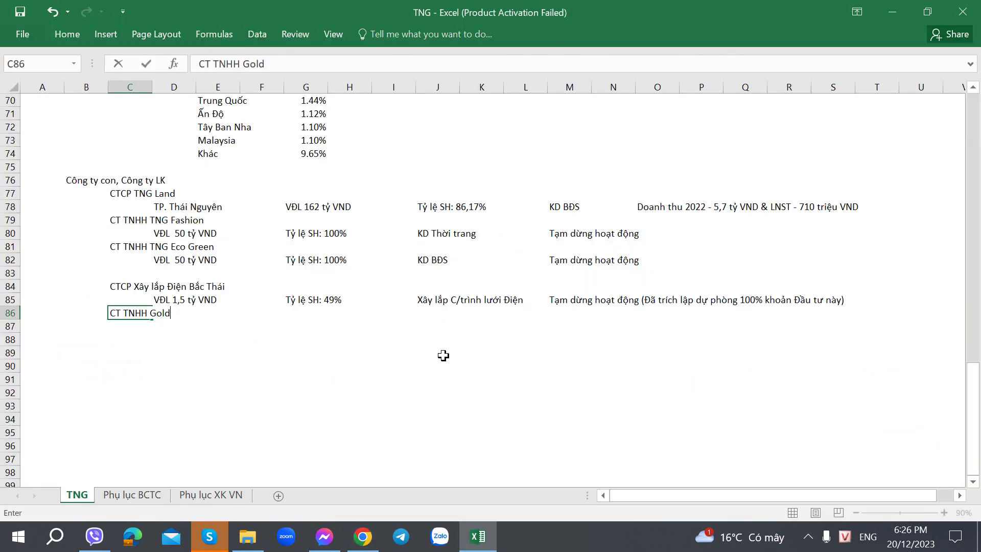
text(f)
key(BackSpace)
key(BackSpace)
text(f)
key(alt+Tab)
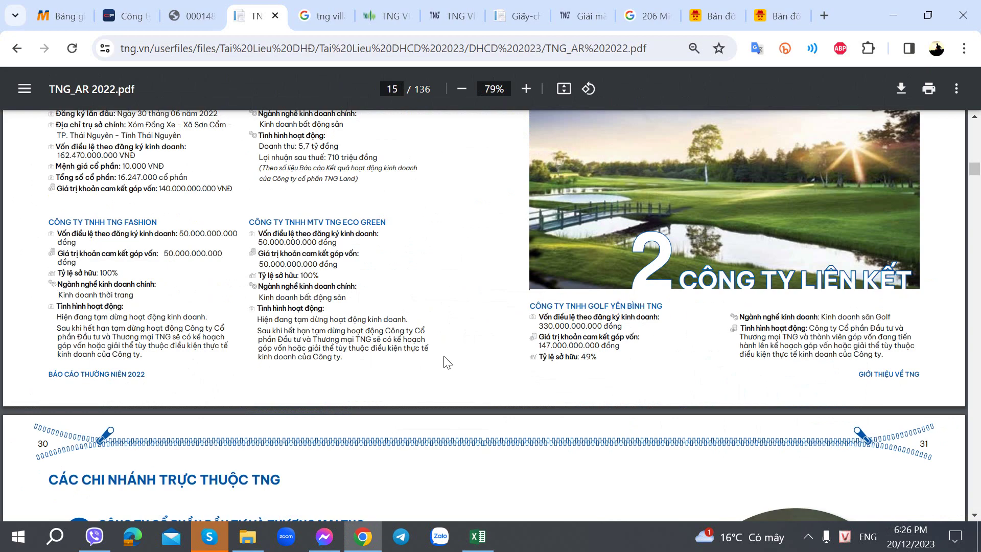
key(alt+Tab)
text(Yê)
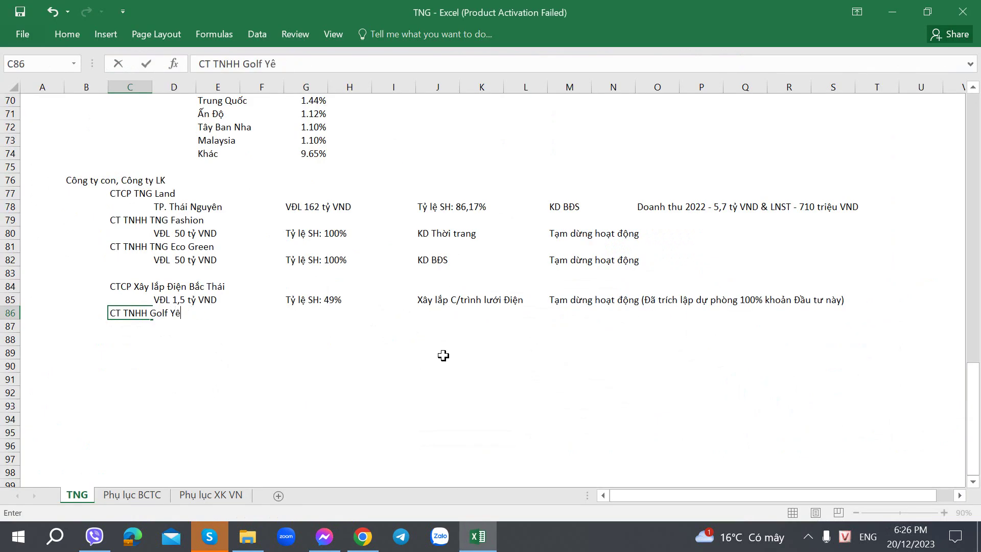
text(n Bình TNG)
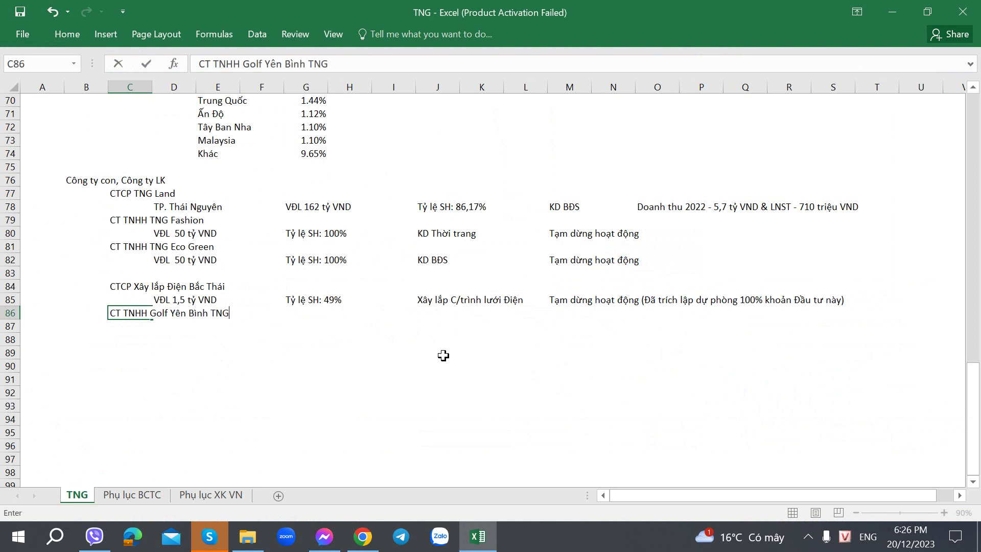
key(Return)
Step: Enter the golf company's registered charter capital in D87 as "VĐL đăng ký - 330 tỷ VND", taking the figure from the annual report
key(alt+Tab)
key(alt+Tab)
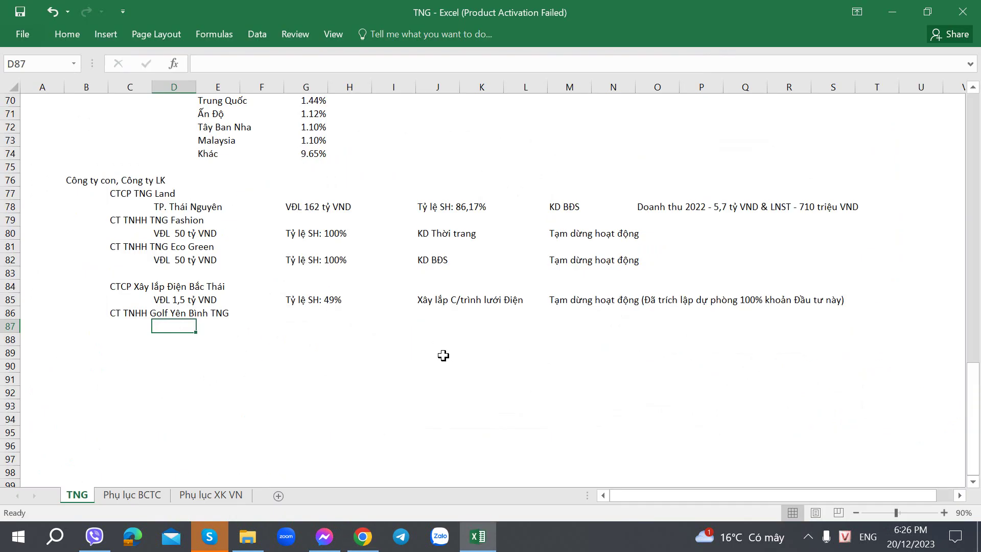
text(VĐL)
key(alt+Tab)
key(alt+Tab)
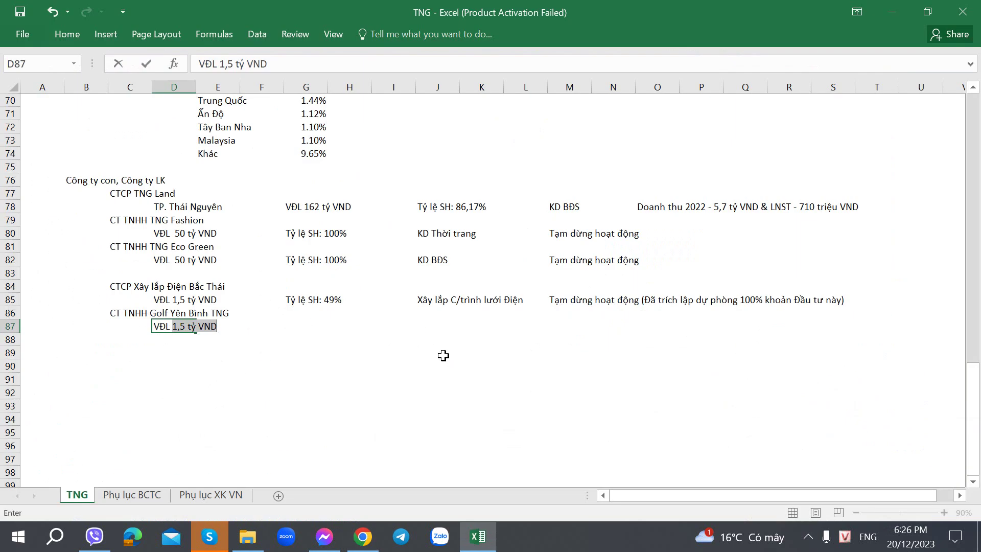
text(đăng ky)
key(alt+Tab)
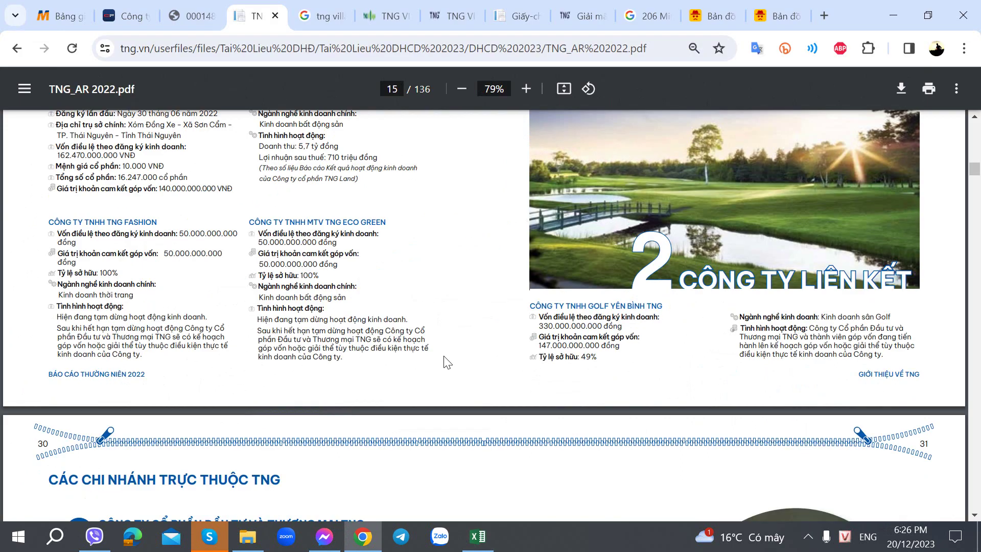
key(alt+Tab)
text(- 3)
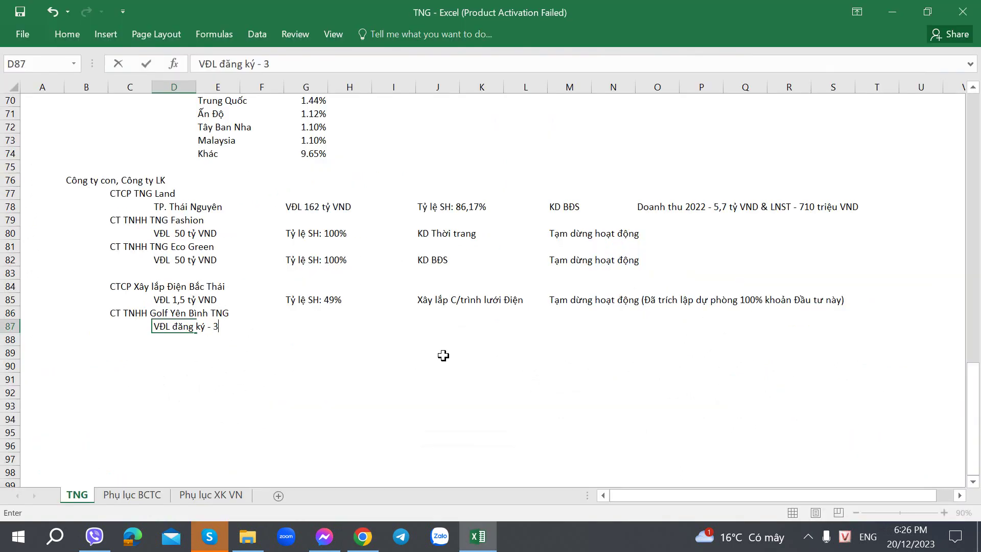
text(30 tỷ VND)
key(Tab)
Step: Copy the ownership entry "Tỷ lệ SH: 49%" from G85 into G87 for the golf company
key(Tab)
key(Tab)
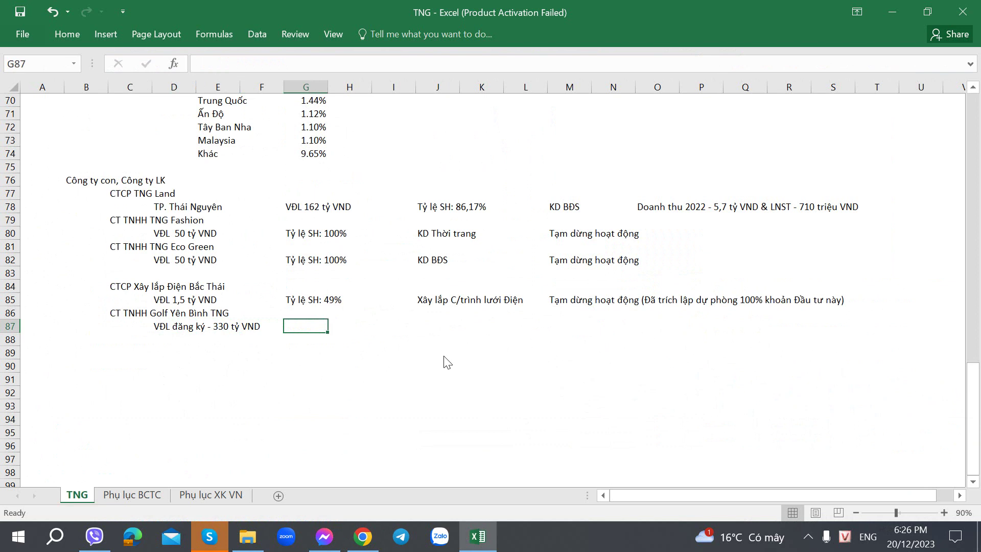
key(alt+Tab)
key(alt+Tab)
key(Up)
key(Up)
key(ctrl+c)
key(Down)
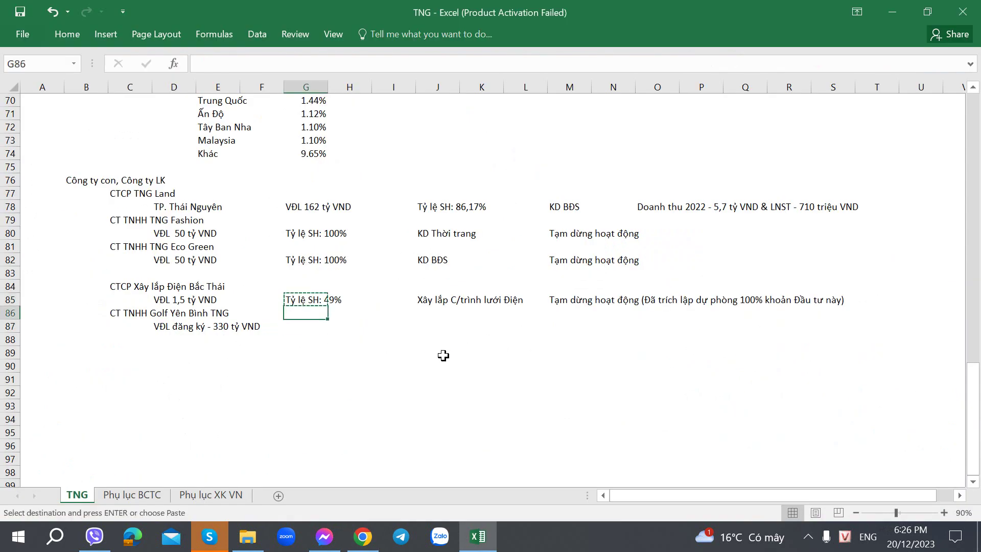
key(Down)
key(ctrl+v)
Step: Enter the golf company's business line "KD Sân Golf" in J87, checking it against the annual report
key(Tab)
key(Tab)
key(Tab)
key(alt+Tab)
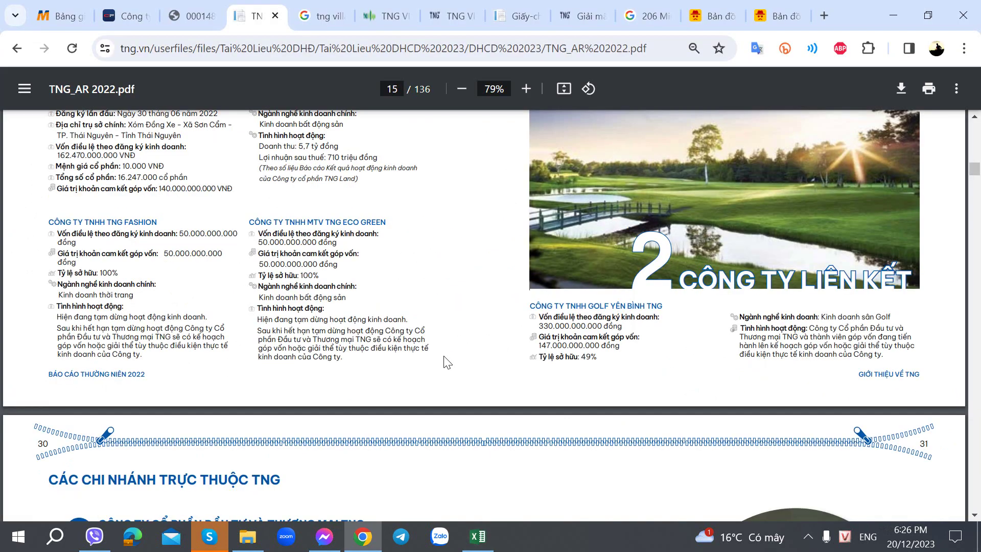
key(alt+Tab)
text(KD)
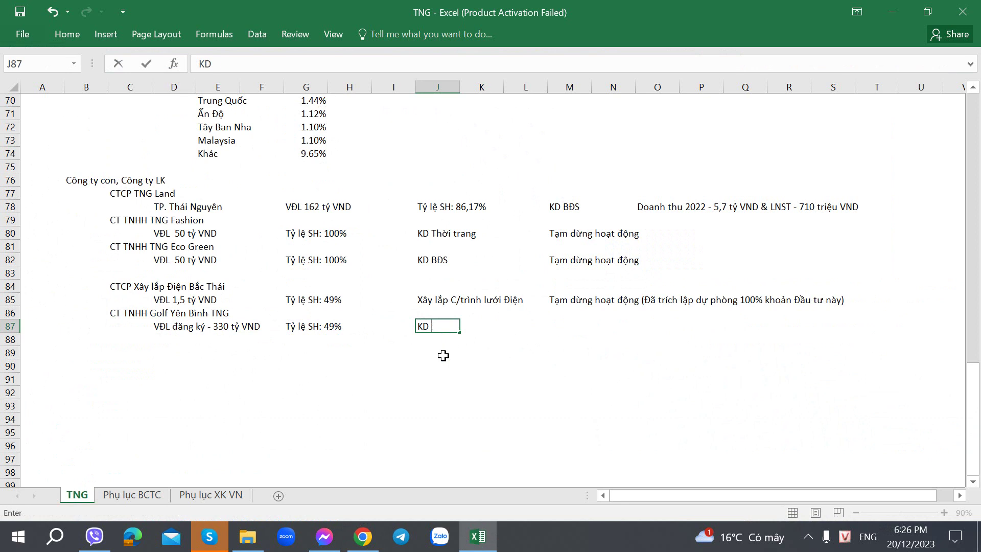
text( Sân Gol)
key(alt+Tab)
key(alt+Tab)
text(f)
key(Tab)
Step: Copy the golf company's operating status from "đang tiến hành" to "Công ty." on page 15 of the annual report into M87
key(Tab)
key(Tab)
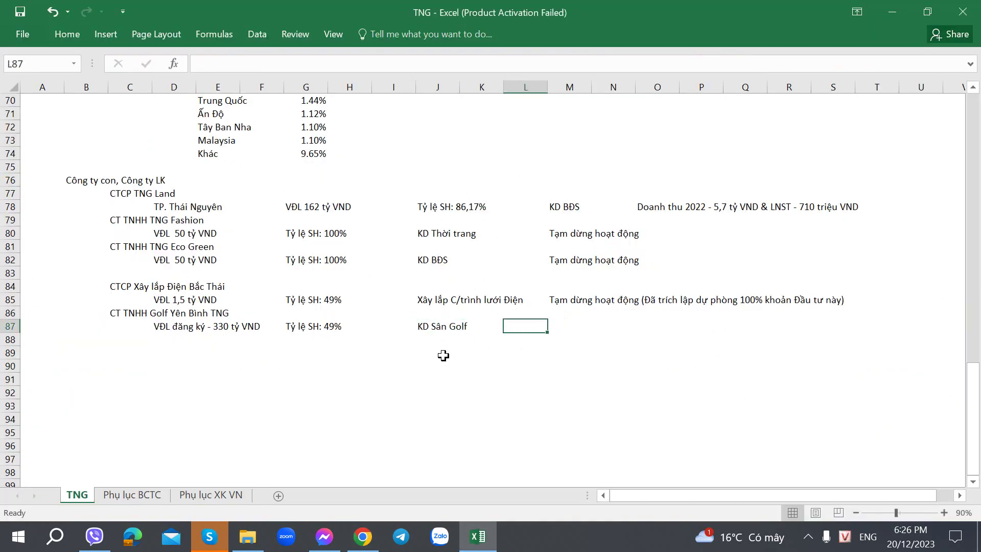
key(alt+Tab)
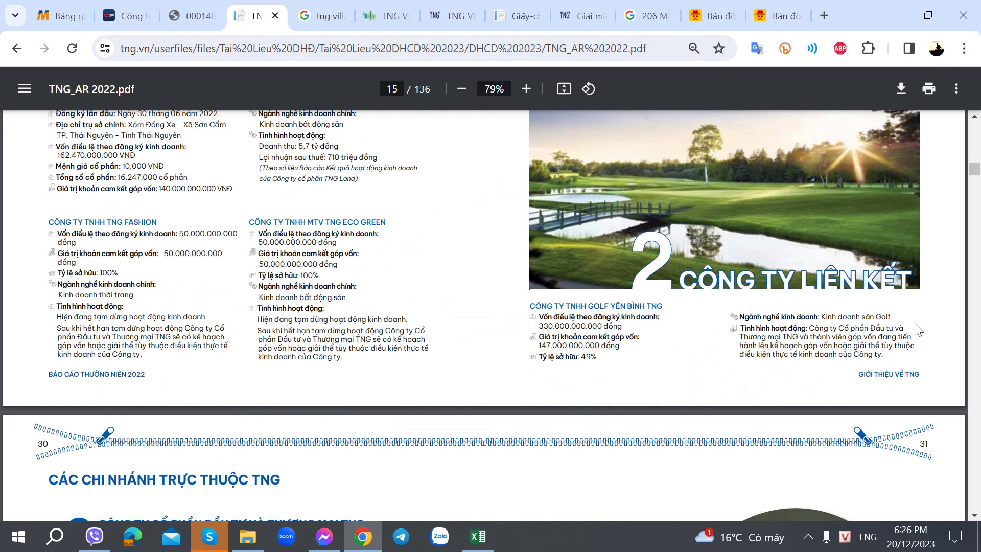
drag(881, 334, 890, 359)
key(alt+Tab)
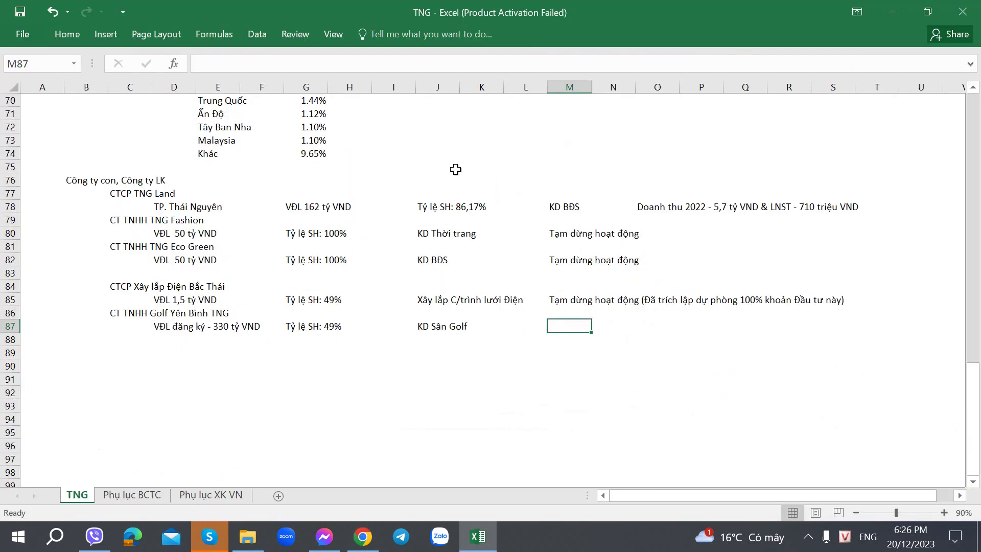
click(336, 64)
key(ctrl+v)
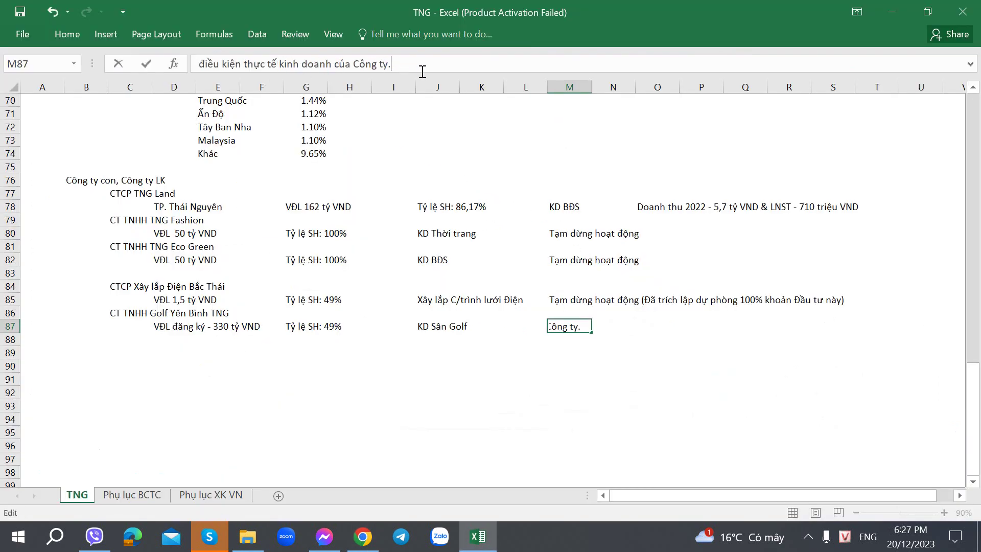
Step: Join the broken lines of the pasted operating-status text in M87 into one continuous sentence
key(Up)
key(Up)
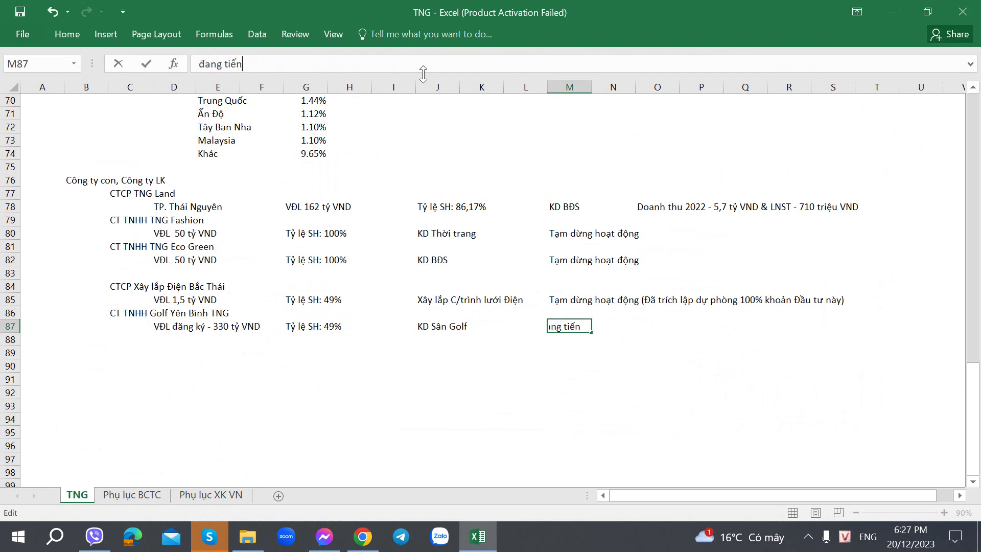
key(ctrl+Right)
key(ctrl+Right)
key(ctrl+Right)
key(ctrl+Right)
key(ctrl+Right)
key(ctrl+Right)
key(ctrl+Right)
key(ctrl+Right)
key(ctrl+Right)
key(ctrl+Right)
key(ctrl+Right)
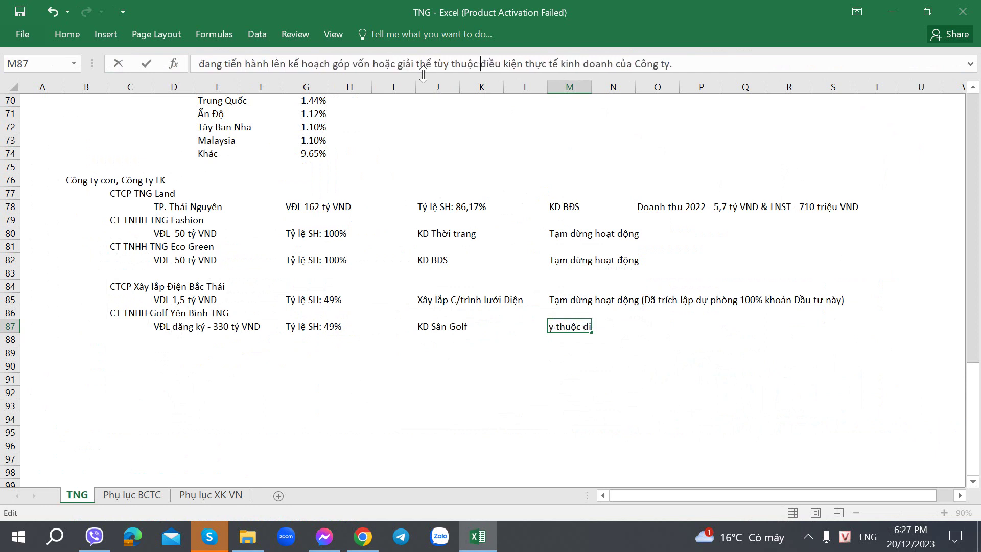
key(Return)
Step: Shorten the operating-status note in M87 by removing the final full stop and replacing "kế hoạch" with "KH"
key(Left)
key(Left)
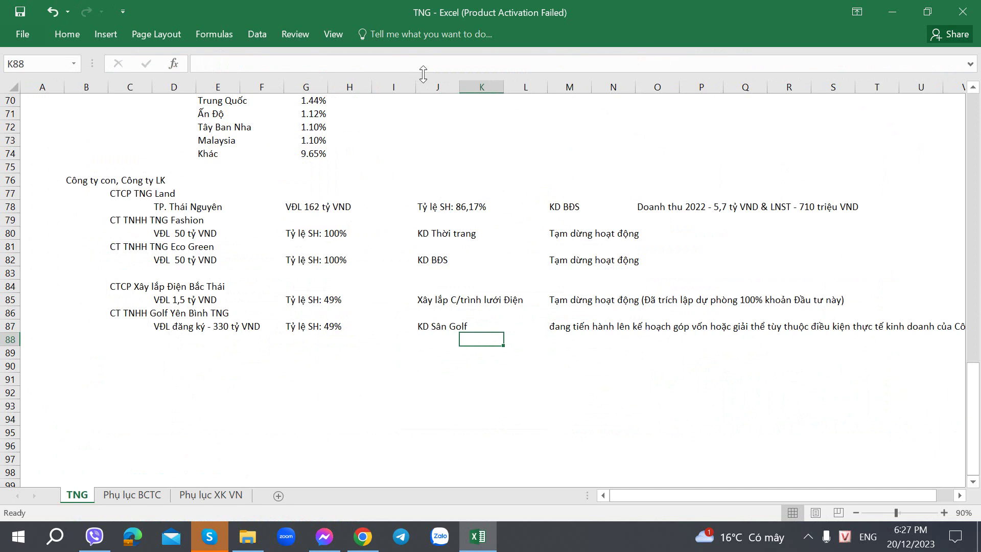
key(Right)
key(Right)
key(Up)
click(281, 59)
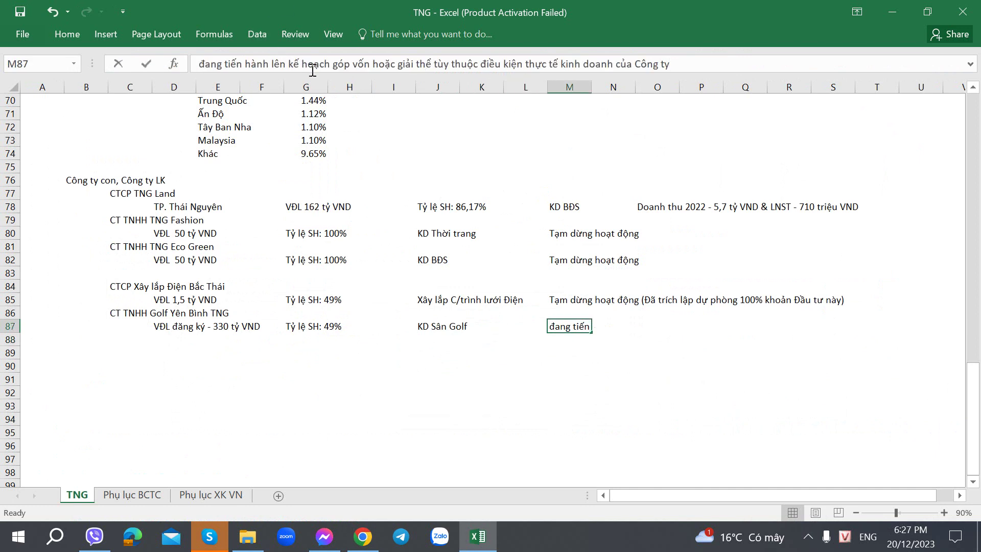
drag(286, 62, 312, 72)
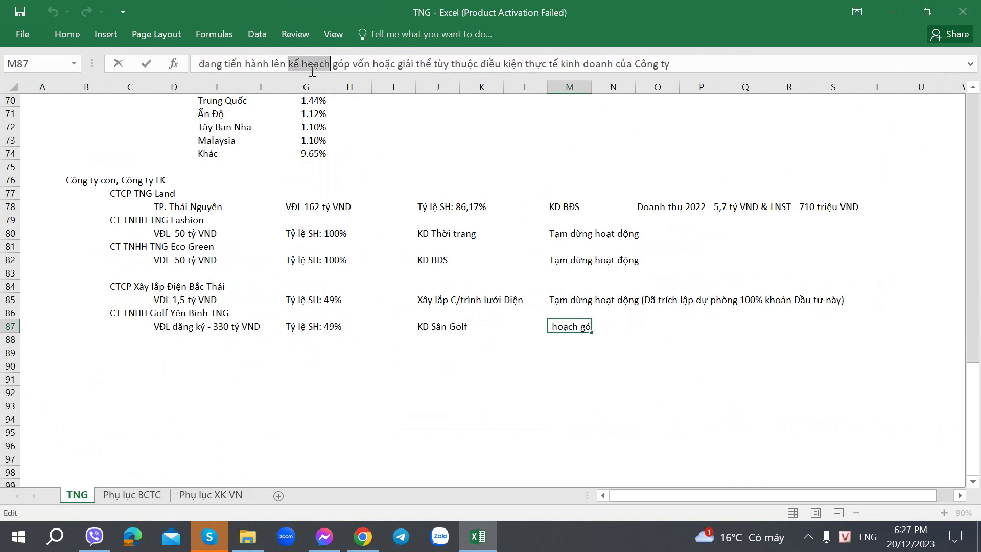
text(KH)
key(Tab)
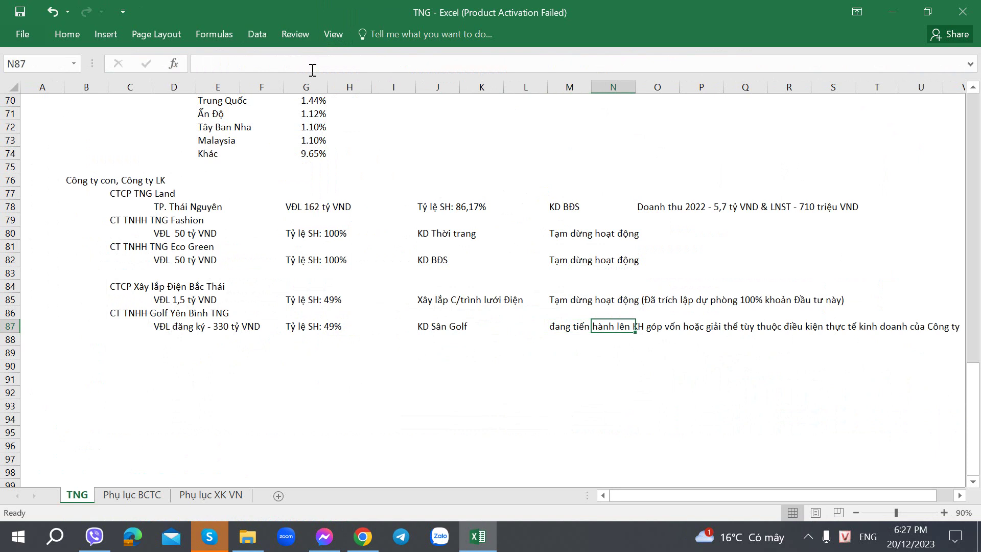
Step: Switch to Chrome and check the long-term financial investments on page 5 of the consolidated Q3 2023 balance sheet
key(alt+Tab)
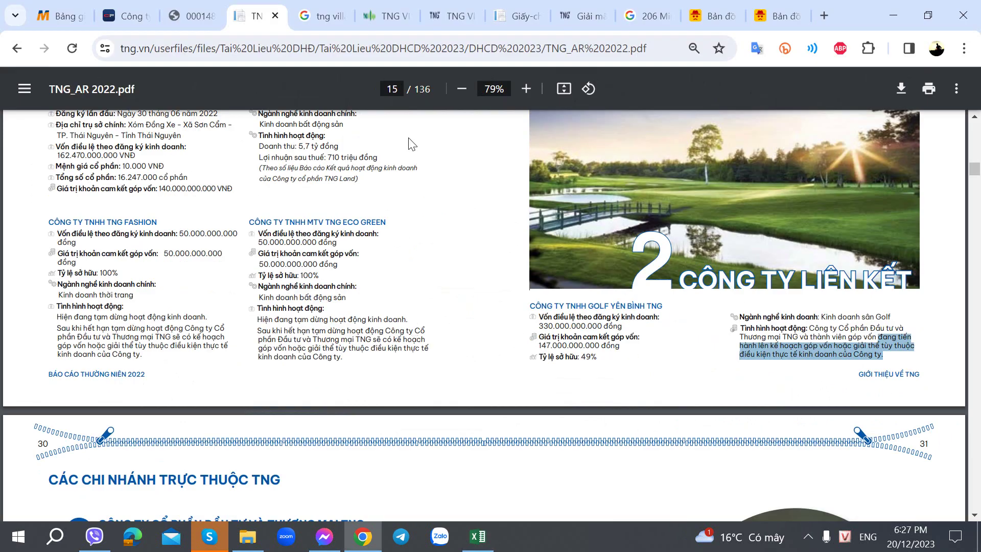
click(223, 9)
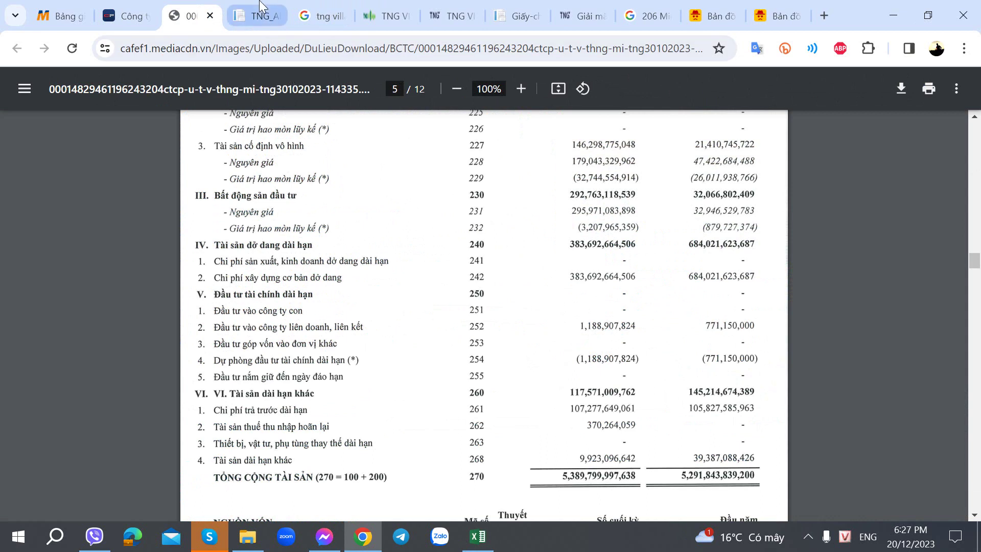
click(231, 8)
click(220, 9)
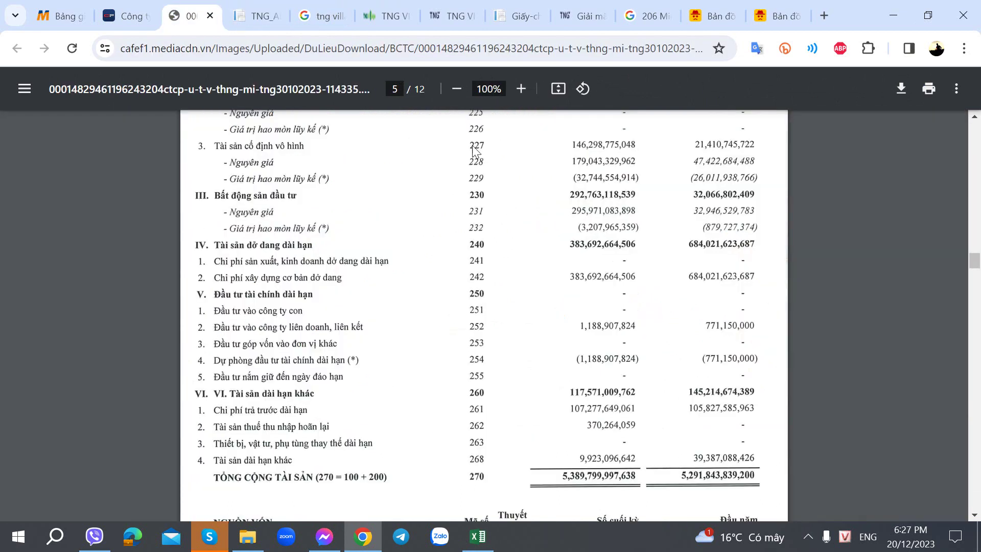
Step: Return to the annual report and examine TNG's sewing lines and branch breakdown by type on page 16
click(245, 10)
scroll(292, 342, down, 15)
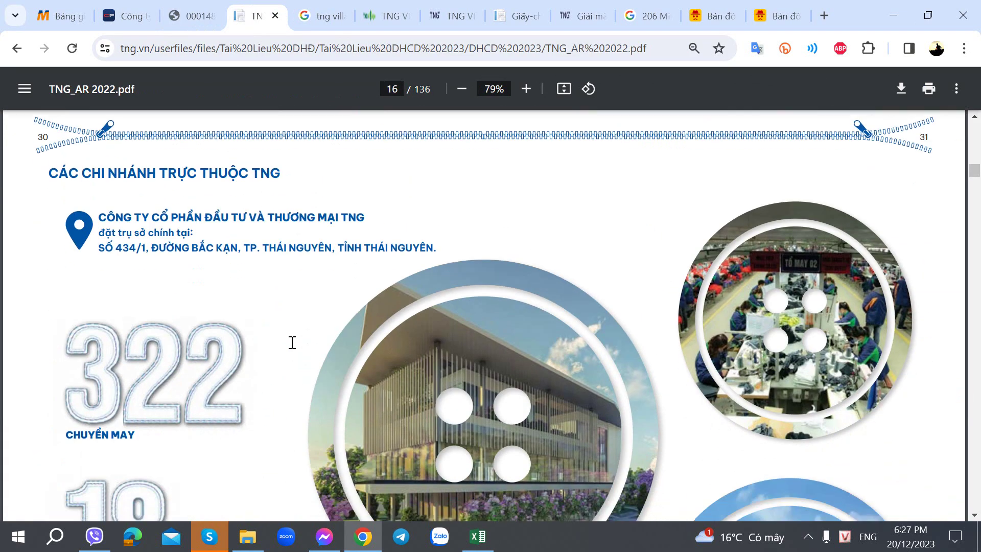
scroll(292, 343, up, 3)
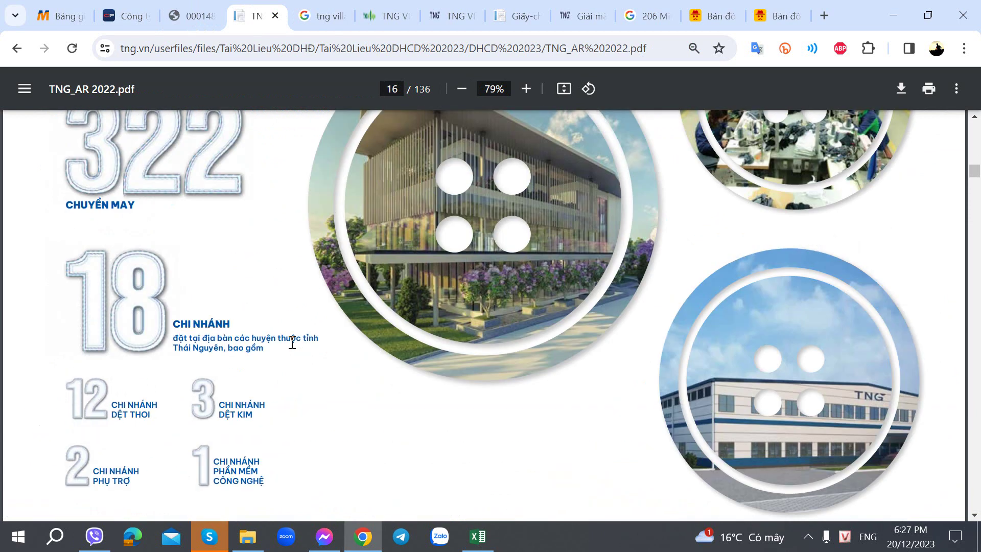
scroll(302, 352, up, 4)
scroll(276, 354, down, 4)
Step: Check the branch counts by locality from L64 down in Excel against the branch figures on page 16 of the annual report
click(490, 537)
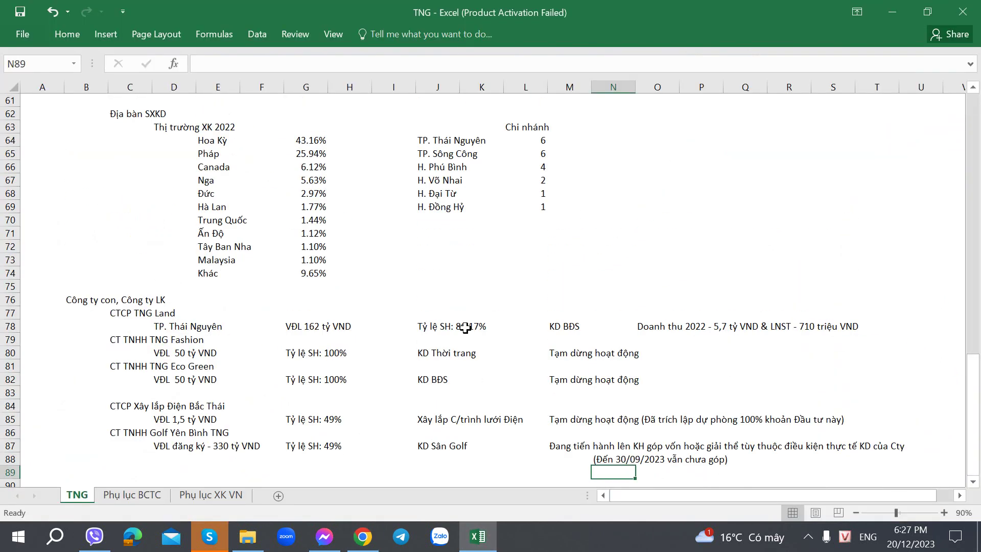
scroll(481, 312, up, 2)
click(540, 221)
click(533, 250)
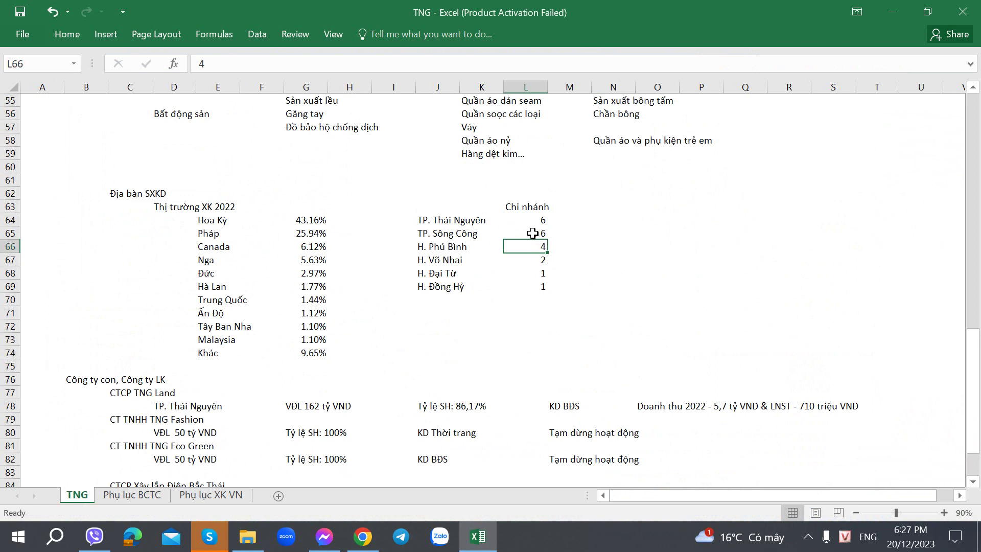
drag(534, 221, 533, 276)
key(alt+Tab)
scroll(575, 333, up, 1)
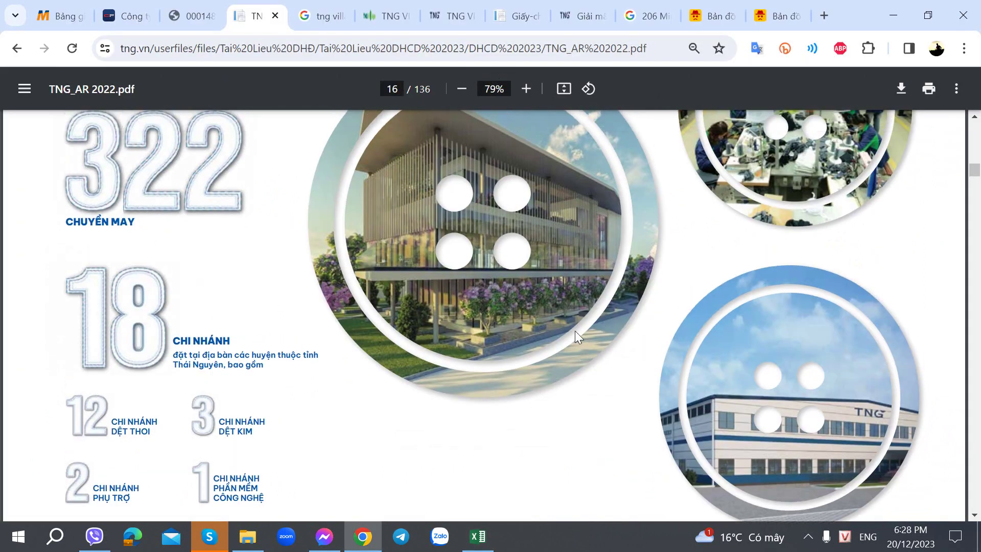
Step: Compare the branch figures with the production and business location map on page 14 of the annual report
scroll(575, 330, down, 10)
scroll(575, 328, up, 5)
scroll(571, 322, up, 7)
scroll(572, 322, down, 3)
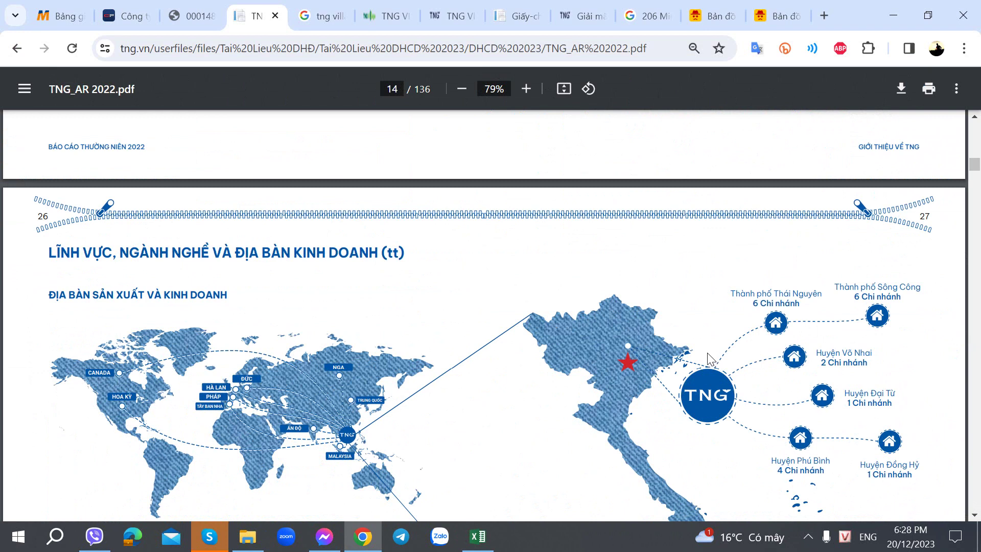
scroll(851, 360, down, 3)
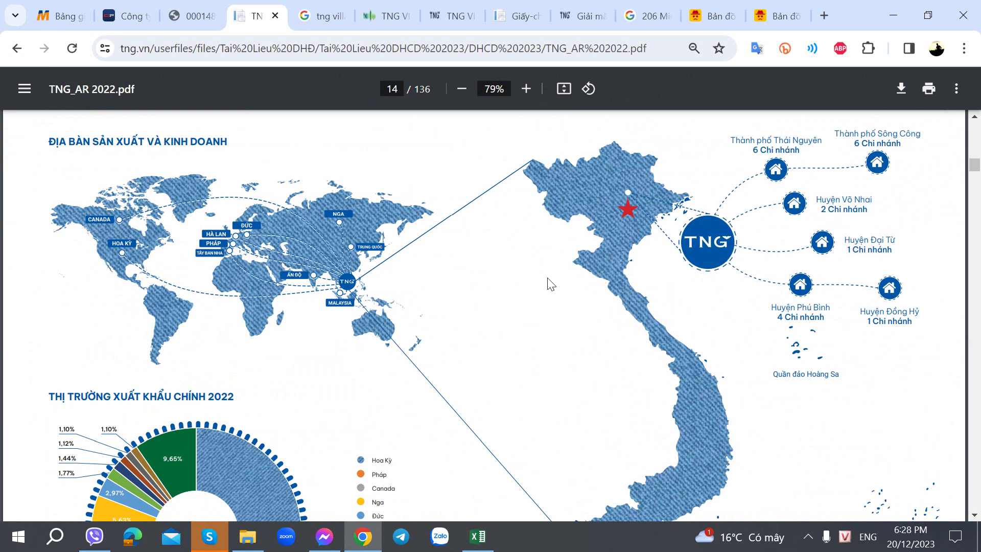
Step: Find free rows below the company list in Excel, and switch back to Chrome to review the sewing line and branch counts on page 16
key(alt+Tab)
scroll(224, 246, down, 7)
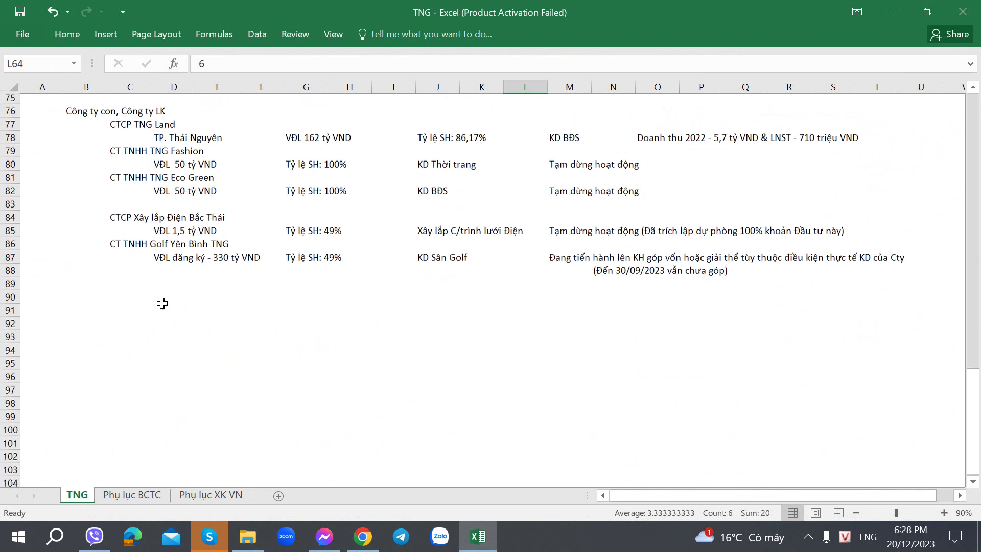
click(131, 281)
key(alt+Tab)
scroll(315, 281, down, 10)
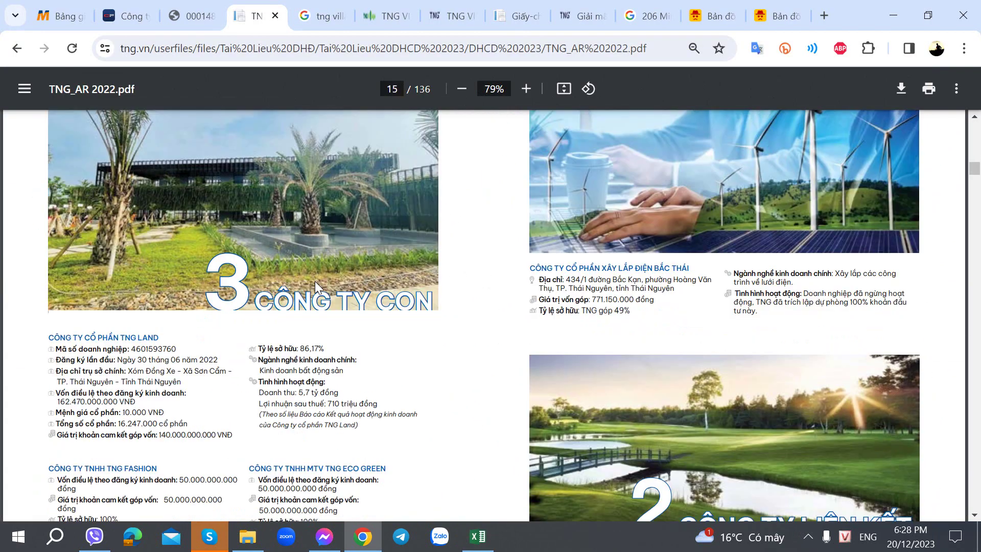
scroll(315, 282, down, 10)
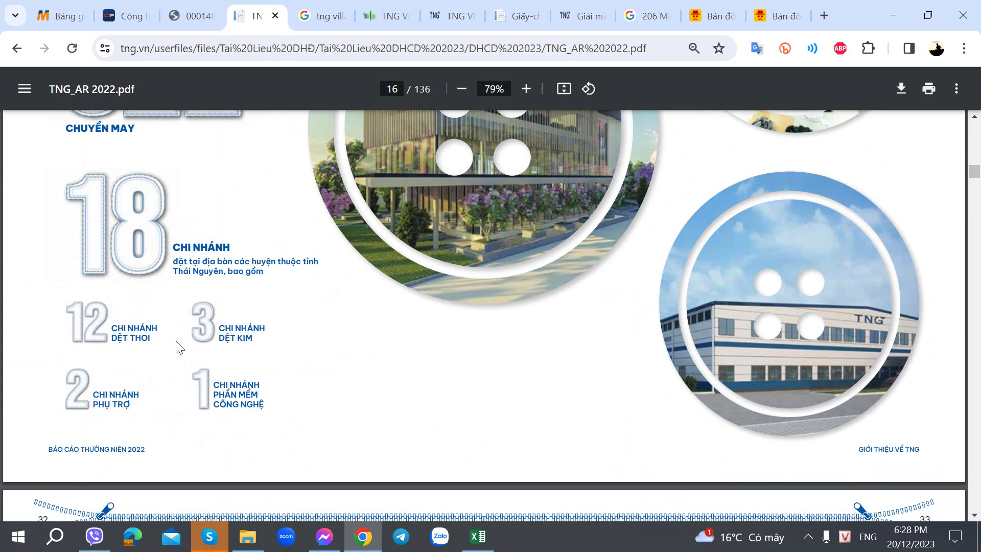
scroll(164, 341, up, 6)
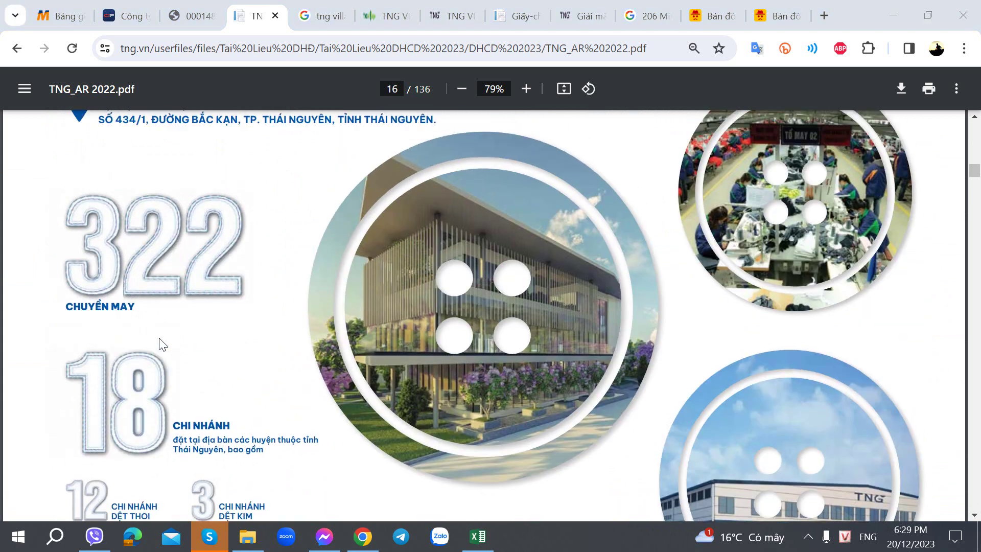
scroll(160, 338, down, 3)
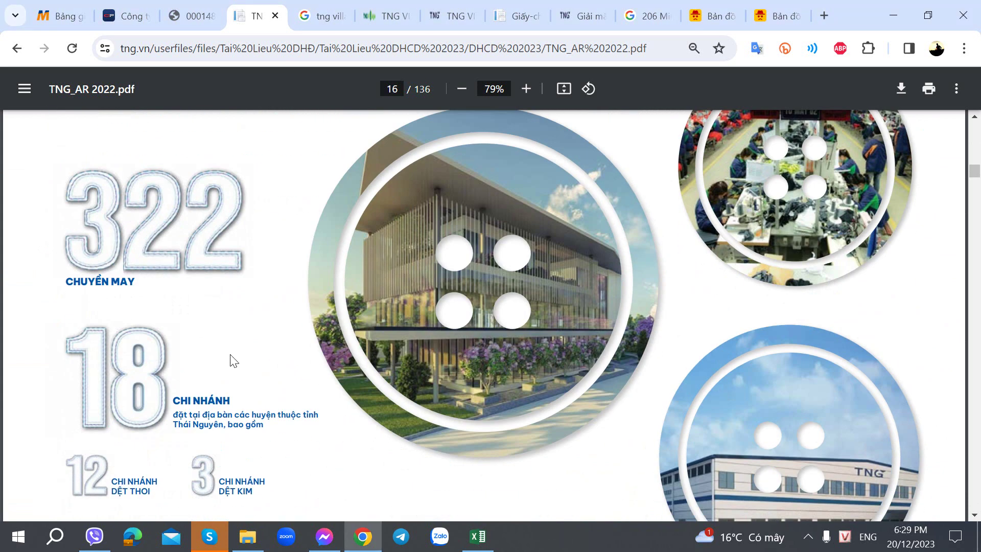
Step: Switch to Excel and enter "Chuyền may" in B90 with 322 in D90, and "CN" in C91 with 18 in D91
key(alt+Tab)
key(alt+Tab)
key(alt+Tab)
click(123, 221)
key(alt+Tab)
key(alt+Tab)
text(CN)
key(alt+Tab)
key(alt+Tab)
key(Tab)
text(18)
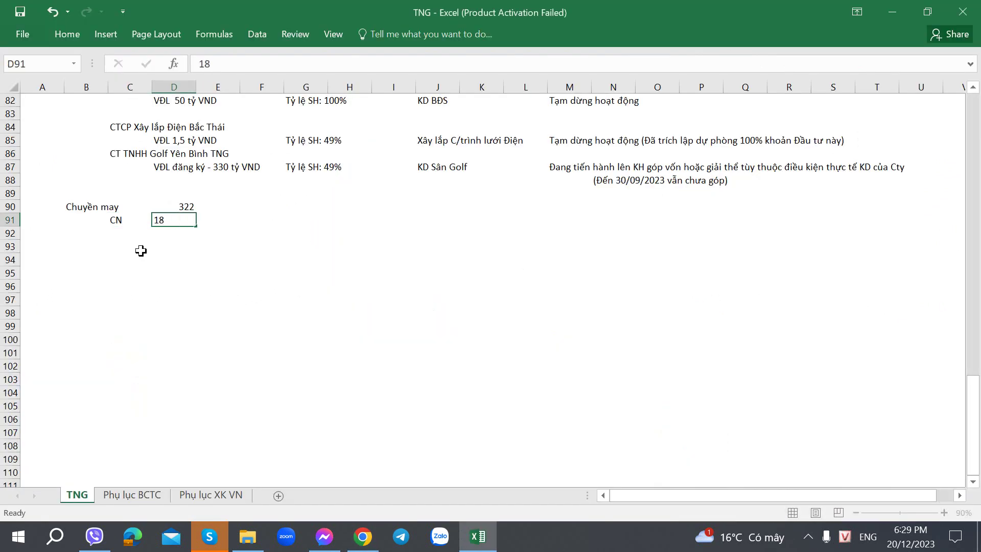
key(Return)
Step: Check the branch types on page 16 of the report and add the label "CN Dệt thoi" in C92
key(alt+Tab)
scroll(170, 254, down, 3)
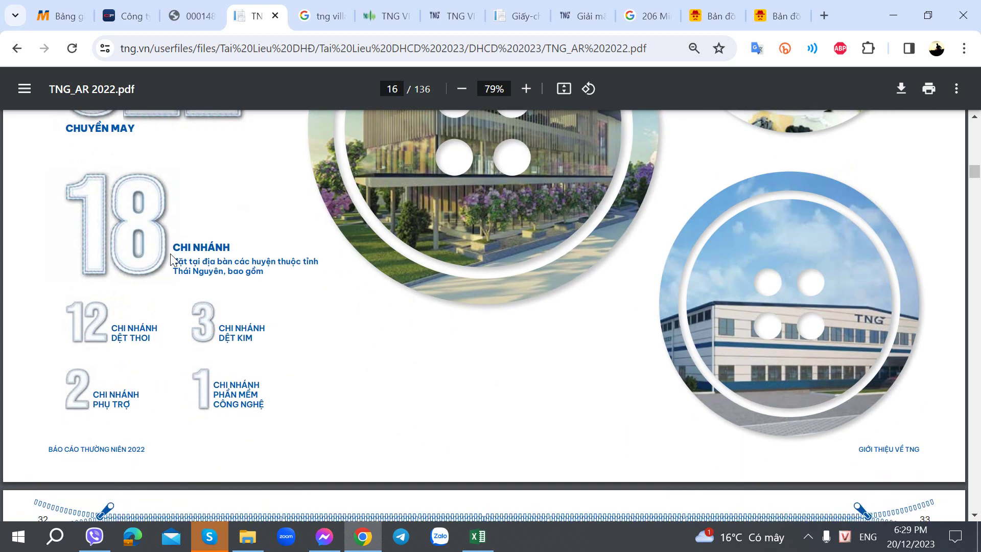
key(alt+Tab)
key(alt+Tab)
key(alt+Tab)
text(CN Dệt )
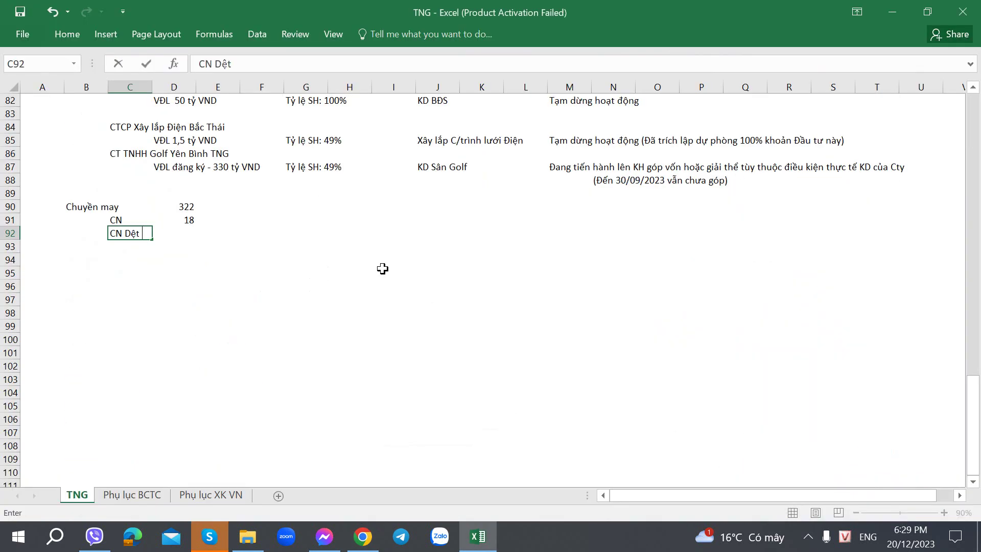
text(thoi)
key(Tab)
Step: Move the sewing line and branch counts from D90:D91 to E90:E91
key(Up)
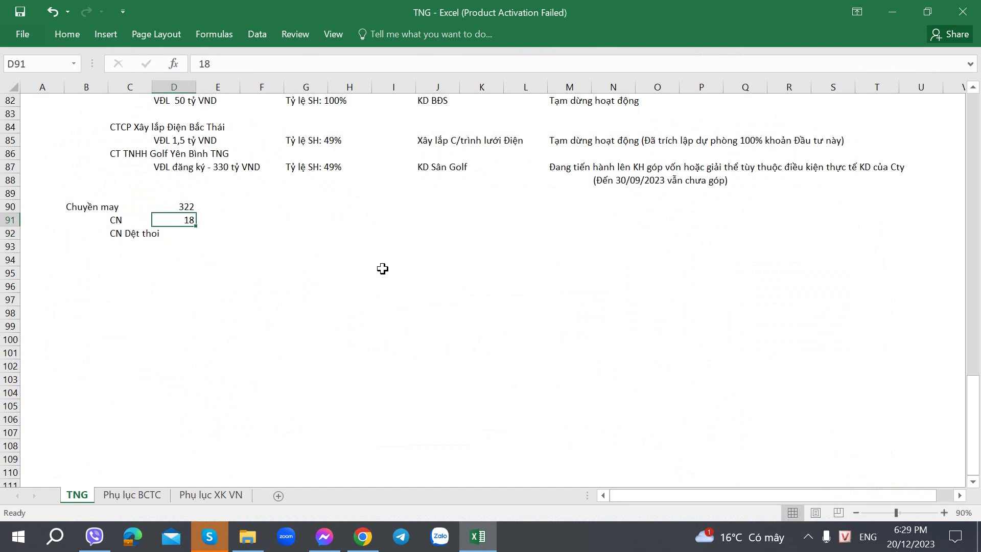
key(Up)
key(shift+Down)
key(ctrl+x)
key(Right)
key(ctrl+v)
key(Down)
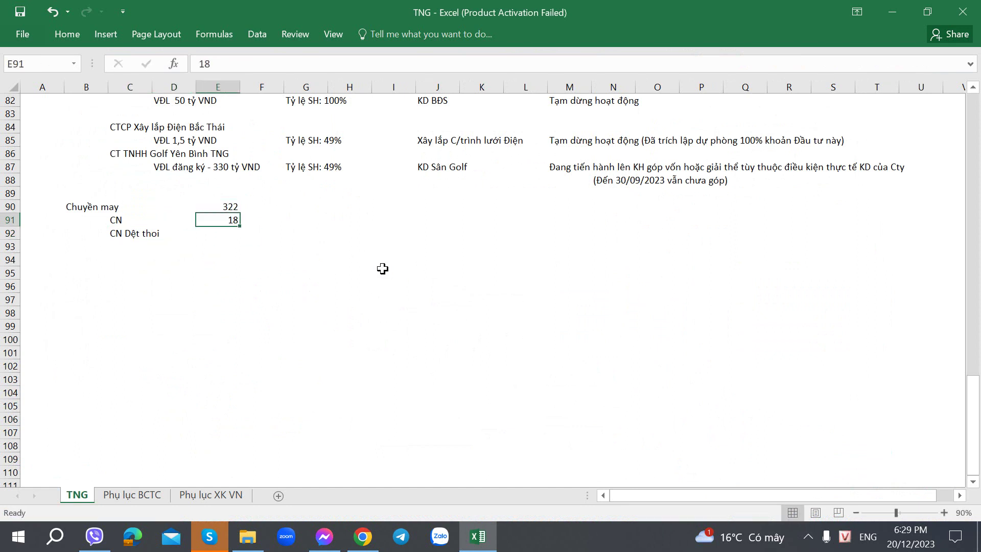
Step: Change the label in B90 to "Số chuyền may"
key(Left)
key(Left)
key(Left)
key(Up)
key(F2)
key(Home)
text(Số)
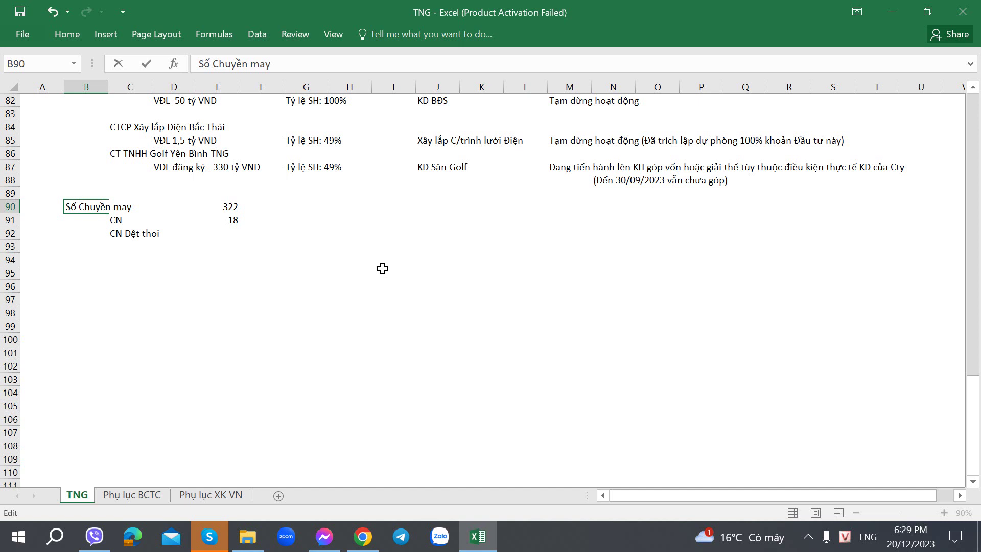
key(Delete)
text(c)
key(Return)
Step: Look up the woven branch count on page 16 and enter 12 in E92 for "CN Dệt thoi"
key(Right)
key(Down)
key(Right)
key(Right)
key(Right)
key(Left)
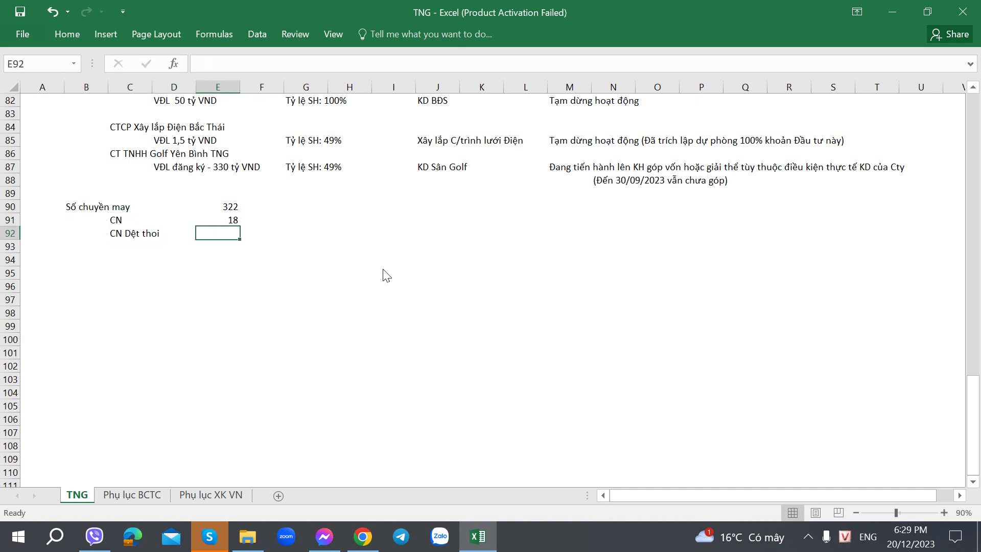
key(alt+Tab)
key(alt+Tab)
text(12)
key(Right)
Step: Add the knitting branches from the report as "CN Dệt kim" in C93 with the count 3 in E93
key(Down)
key(Left)
key(Left)
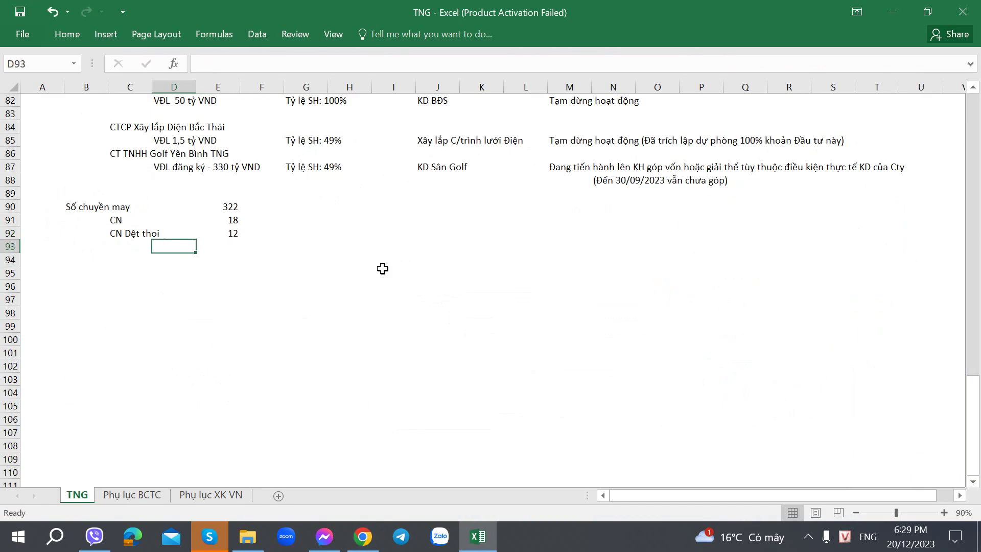
key(Left)
key(Left)
key(Right)
key(alt+Tab)
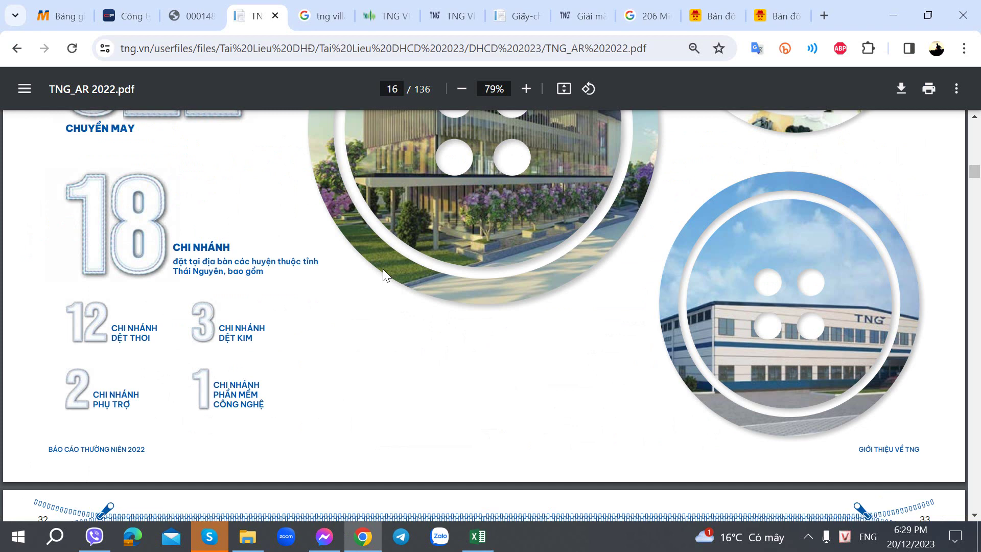
key(alt+Tab)
text(CN Dệt kim)
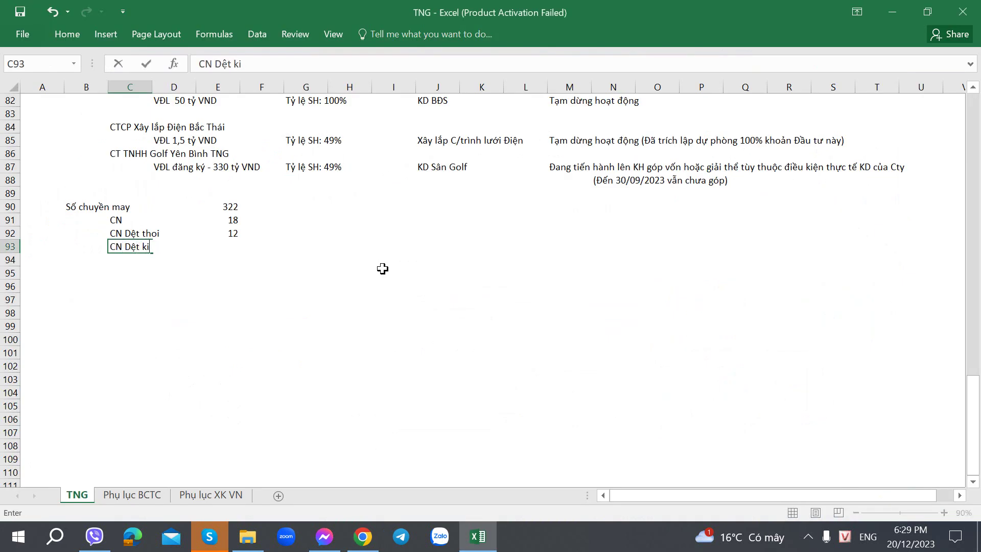
key(Right)
key(Right)
key(Right)
key(alt+Tab)
key(alt+Tab)
text(3)
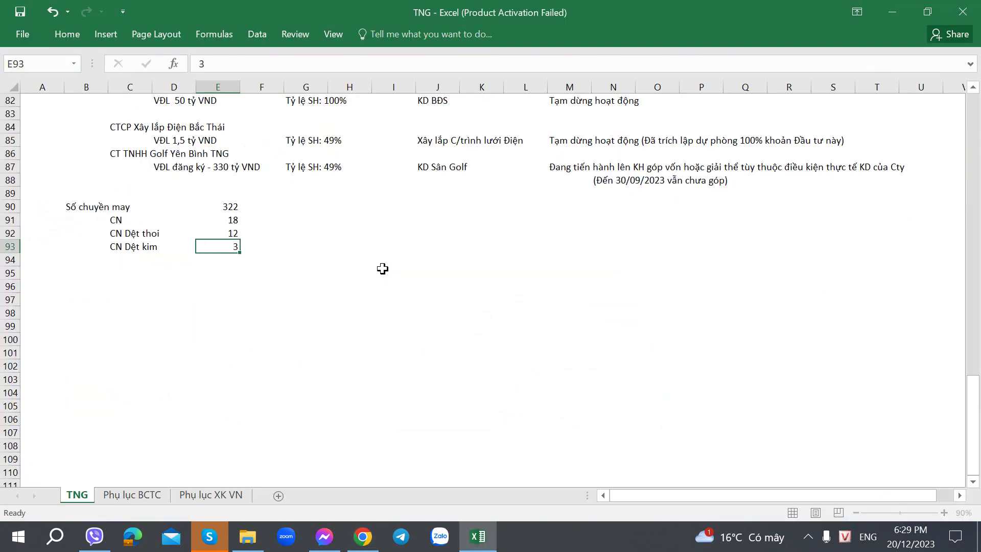
key(Return)
Step: Add the auxiliary branches from the report as "CN Phụ trợ" in C94 with the count 2 in E94
key(alt+Tab)
key(alt+Tab)
text(CN)
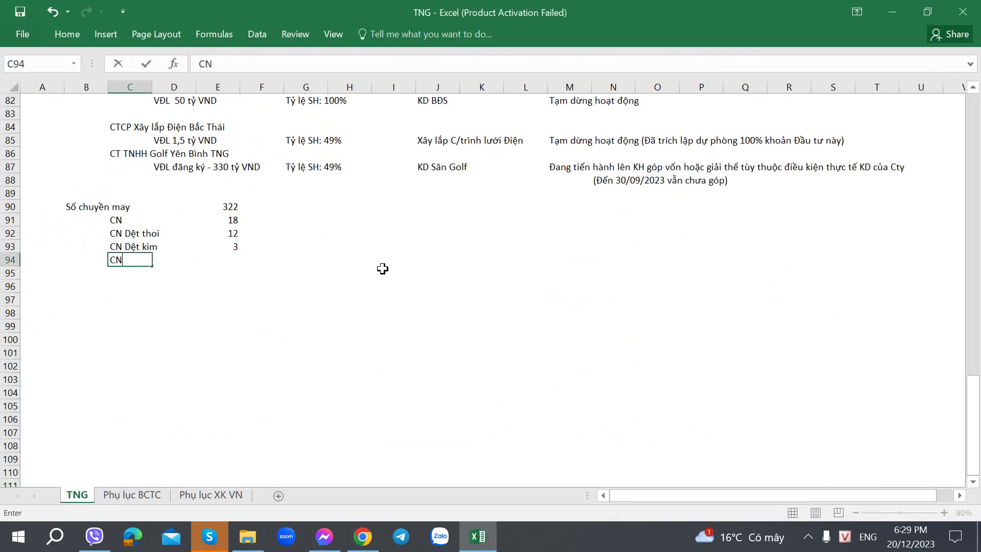
text( Phụ trợ)
key(Right)
key(Right)
key(Right)
key(alt+Tab)
key(alt+Tab)
key(Left)
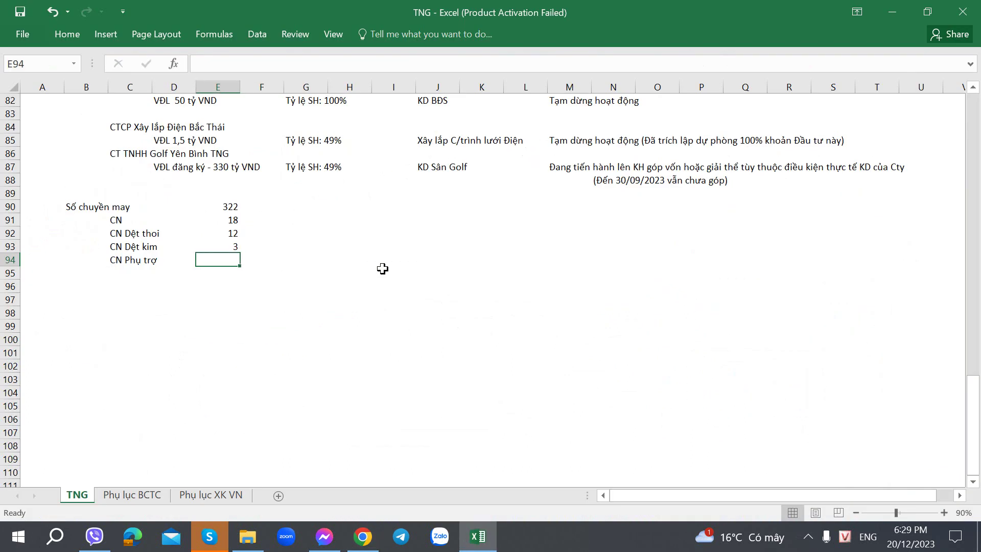
text(2)
key(Right)
key(Left)
key(Up)
key(ctrl+shift+Up)
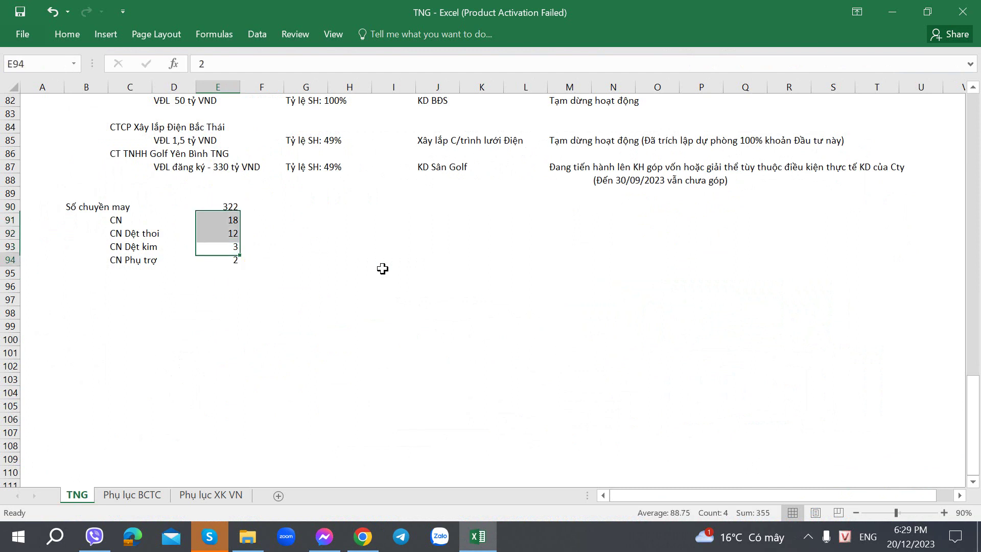
key(shift+Down)
key(shift+Down)
key(shift+Down)
key(shift+Down)
key(shift+Down)
Step: Add the software branch from the report as "CN Phần mềm công nghệ" in C95 with the count 1 in E95
key(Down)
key(Down)
key(Left)
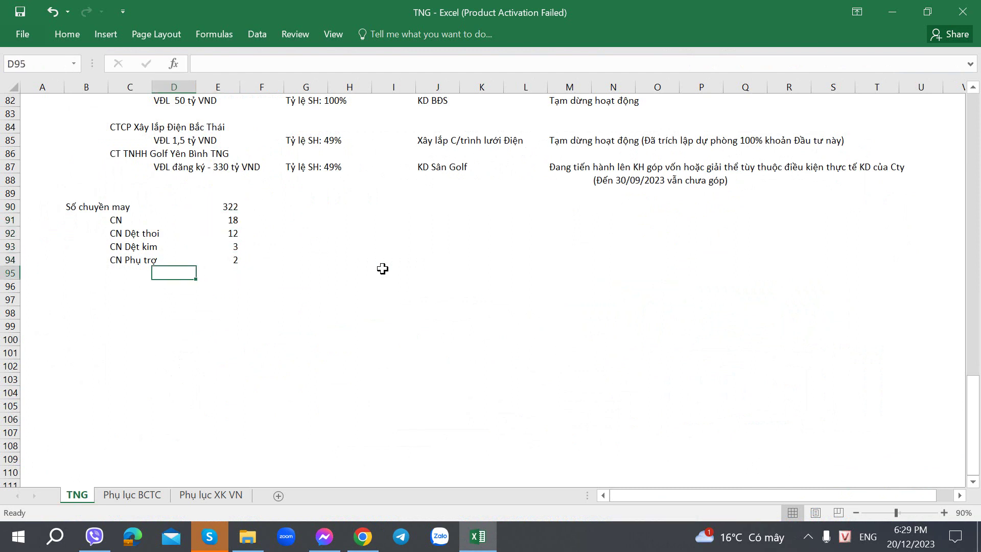
key(alt+Tab)
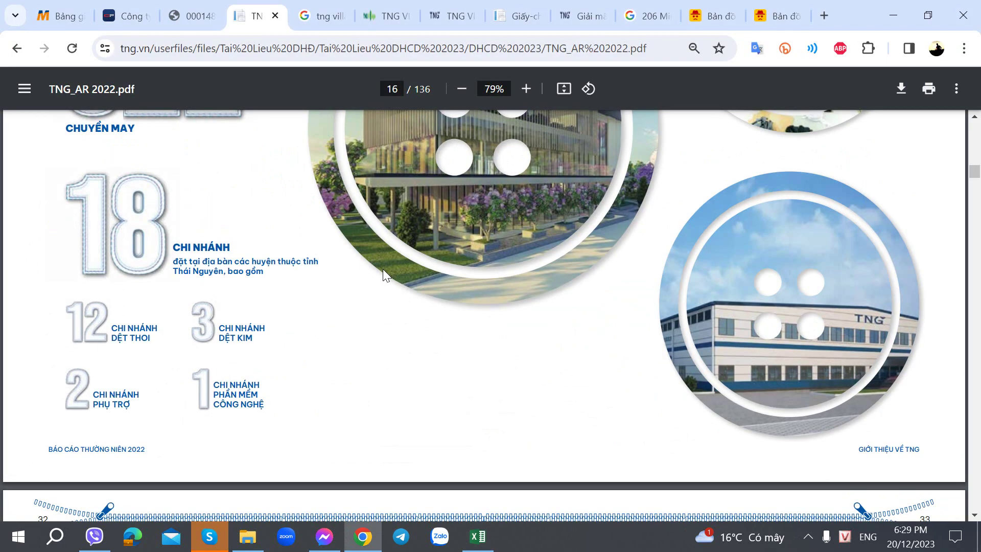
key(alt+Tab)
text(CN Phần)
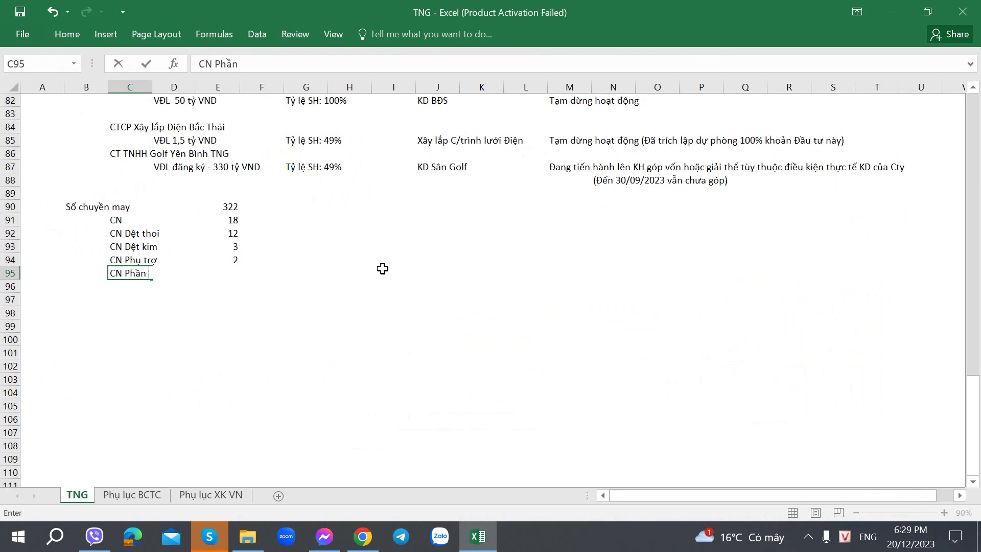
text( me)
text(m công nghệ)
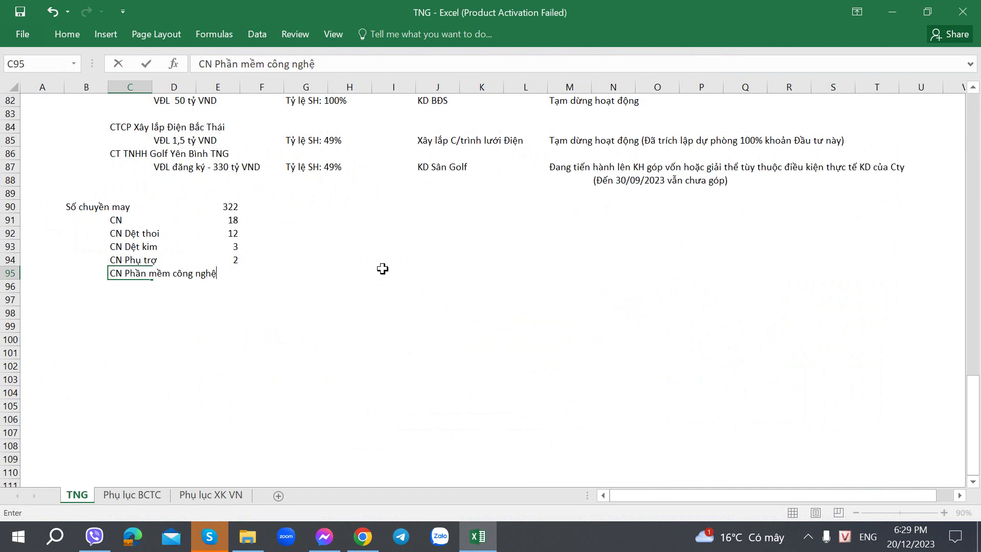
key(Tab)
key(Tab)
text(1)
Step: Move the counts from E90:E95 one column over to F90:F95 so the long labels fit
key(Up)
key(Up)
key(Up)
key(Up)
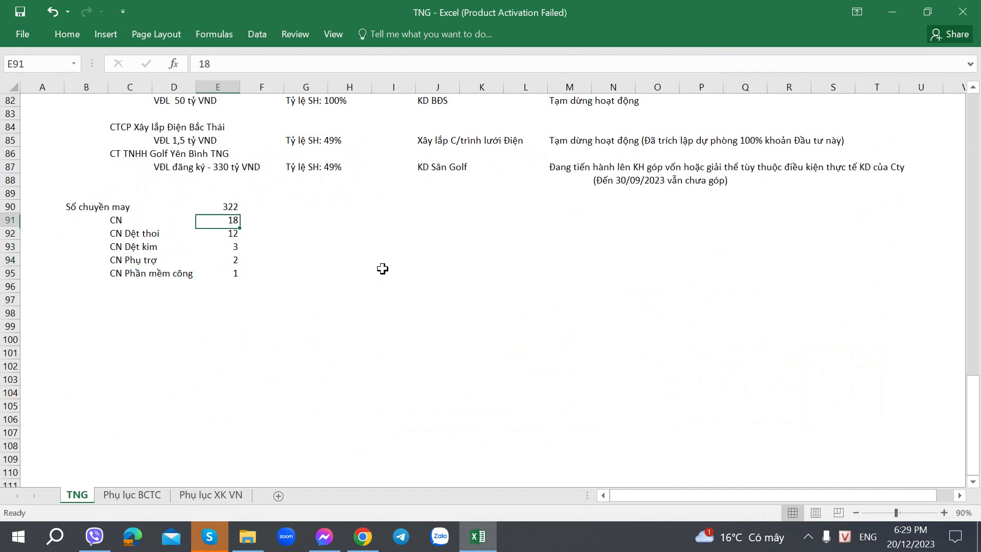
key(Up)
key(ctrl+shift+Down)
key(ctrl+x)
key(Right)
key(ctrl+v)
key(Down)
key(Down)
Step: Switch to Chrome and examine the branch map and the table of branch names, locations and business lines on page 17
key(alt+Tab)
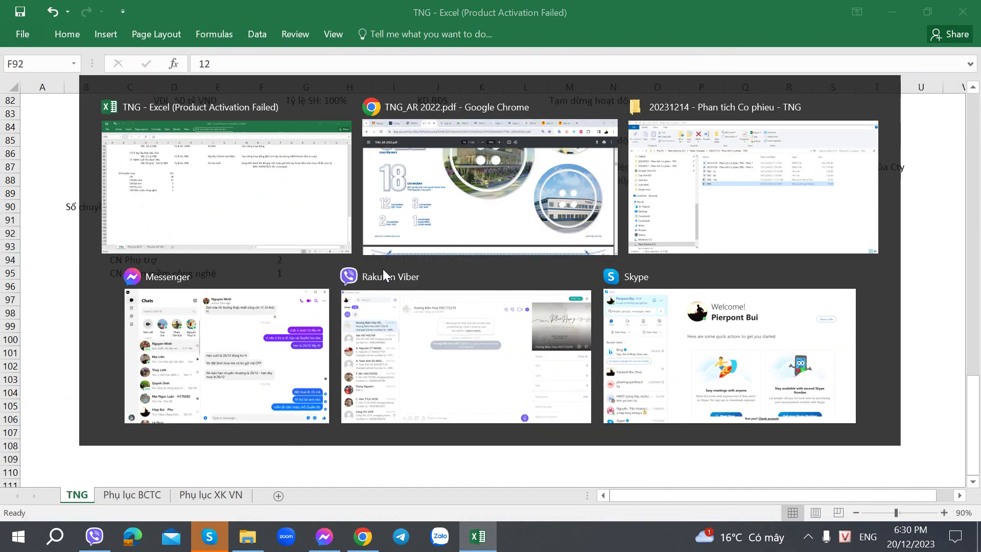
scroll(500, 368, down, 10)
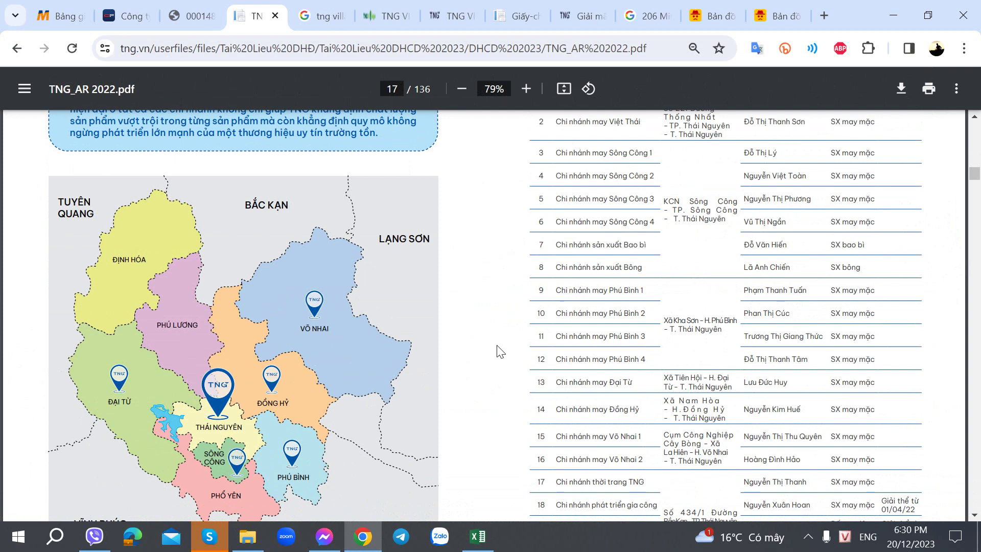
scroll(500, 352, up, 3)
scroll(500, 352, down, 6)
scroll(500, 347, up, 6)
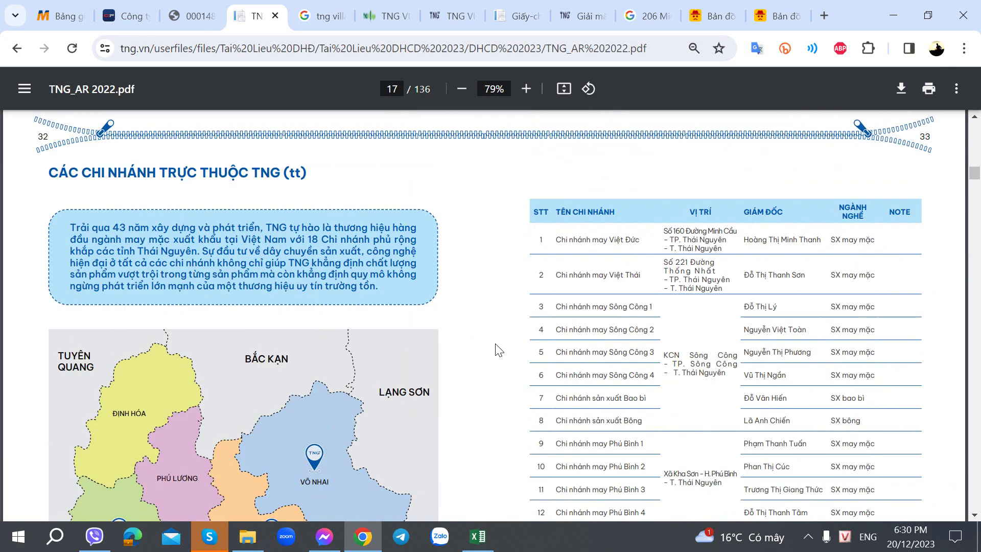
scroll(499, 351, down, 5)
scroll(495, 348, up, 3)
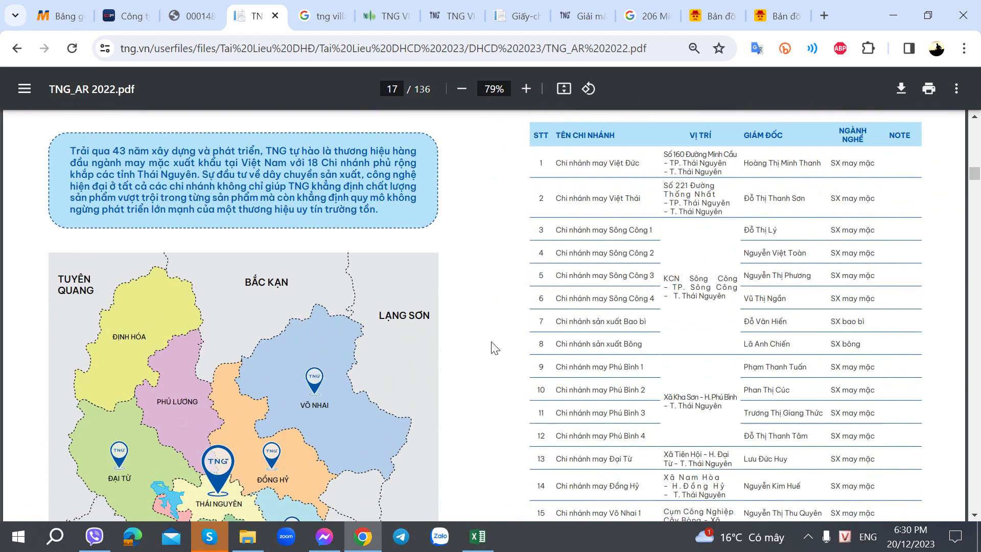